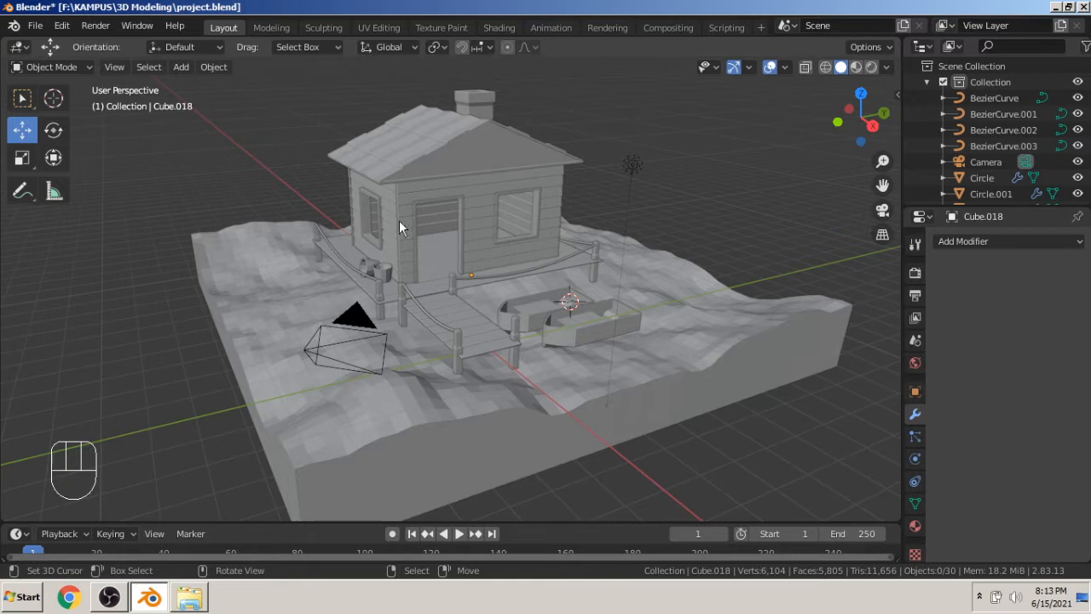
# Look through the scene camera and move it about -2.26 m in X, -1.62 m in Y and 1.07 m in Z.
pyautogui.click(355, 315)
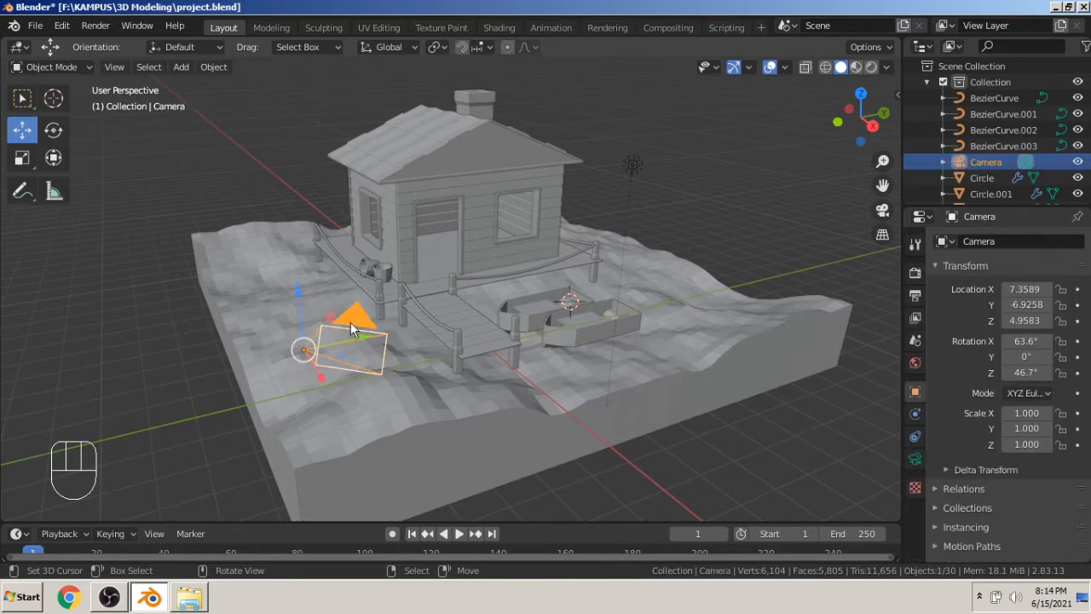
pyautogui.click(883, 209)
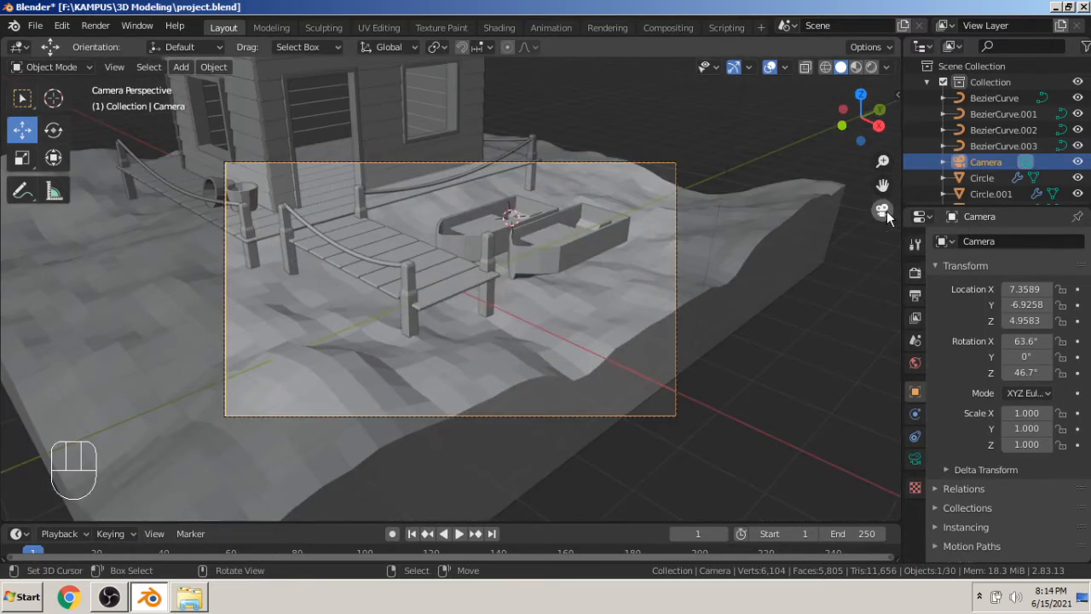
pyautogui.scroll(3, 393, 167)
pyautogui.scroll(-4, 393, 166)
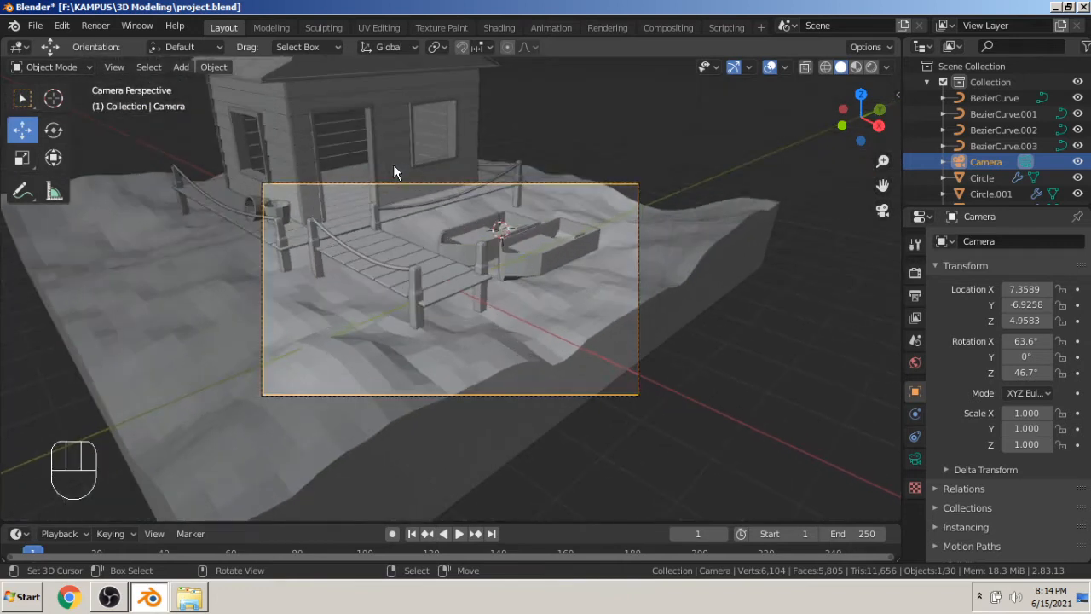
pyautogui.scroll(-2, 322, 188)
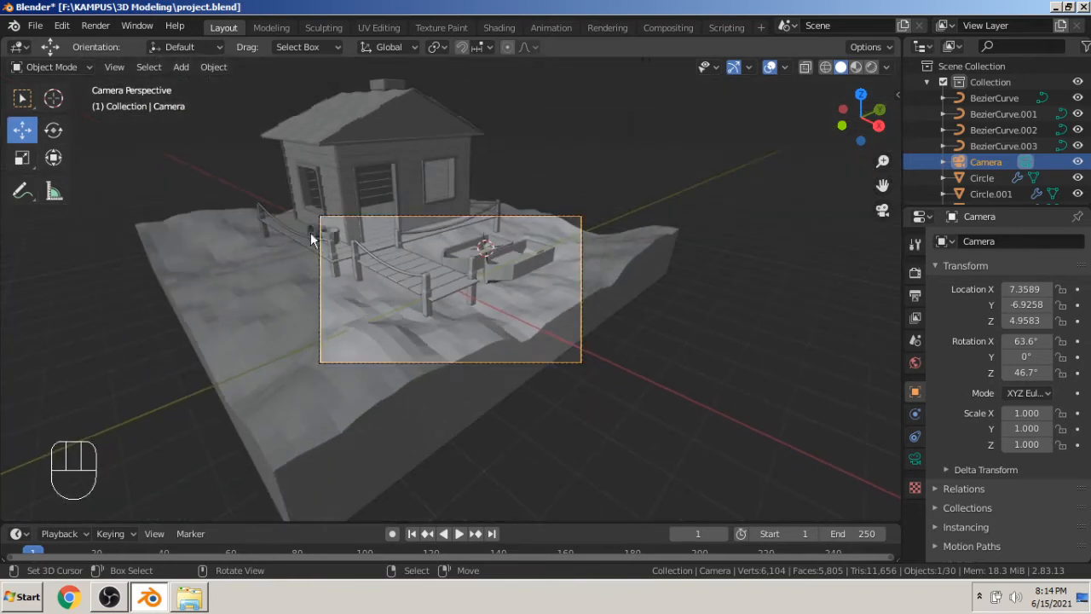
pyautogui.scroll(2, 447, 250)
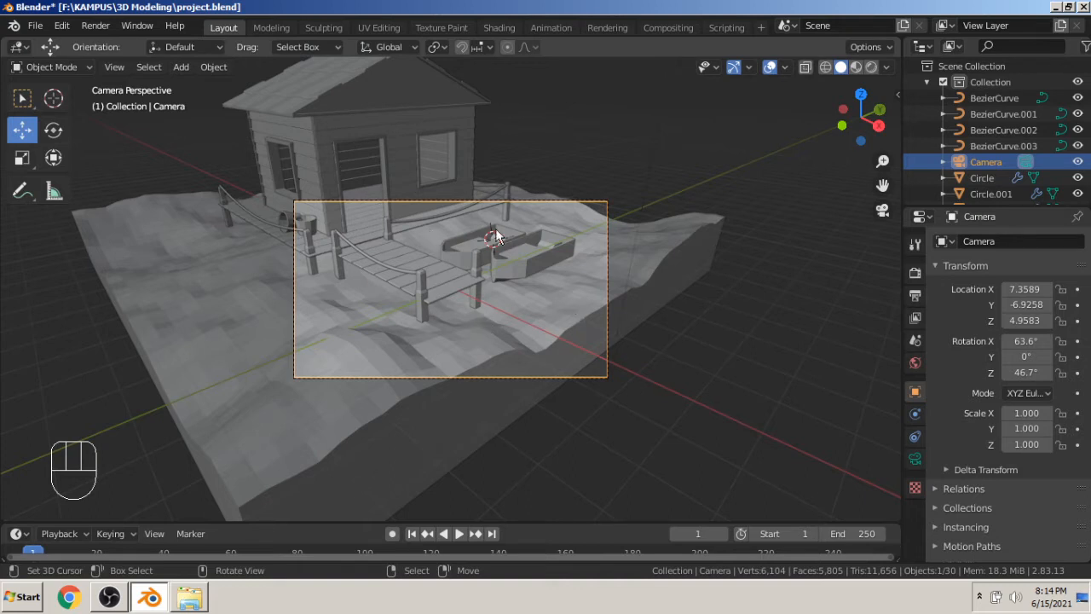
pyautogui.scroll(1, 430, 241)
pyautogui.scroll(-2, 531, 247)
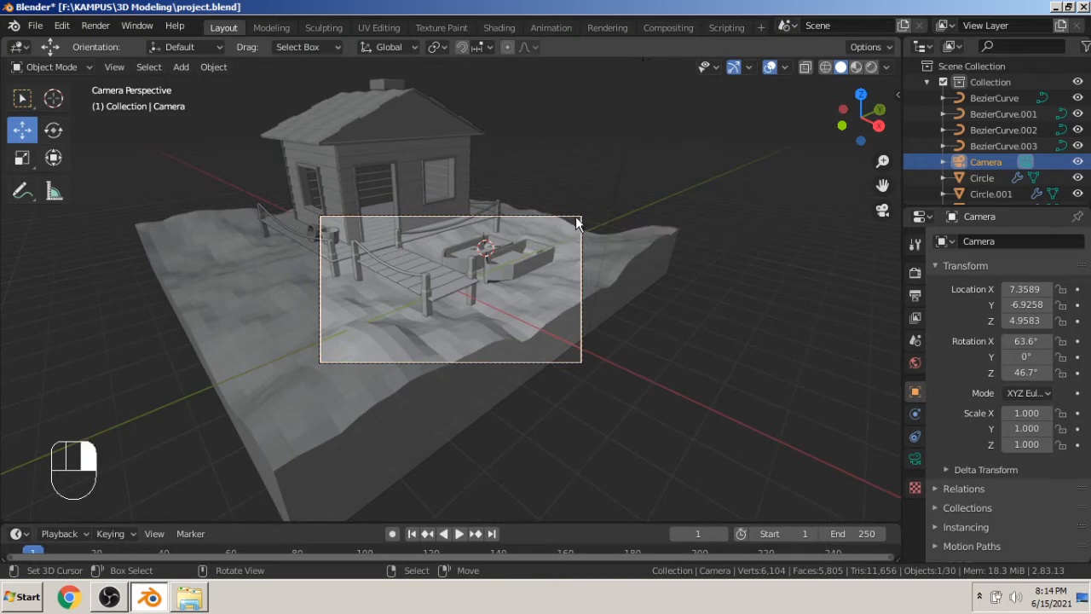
pyautogui.press('g')
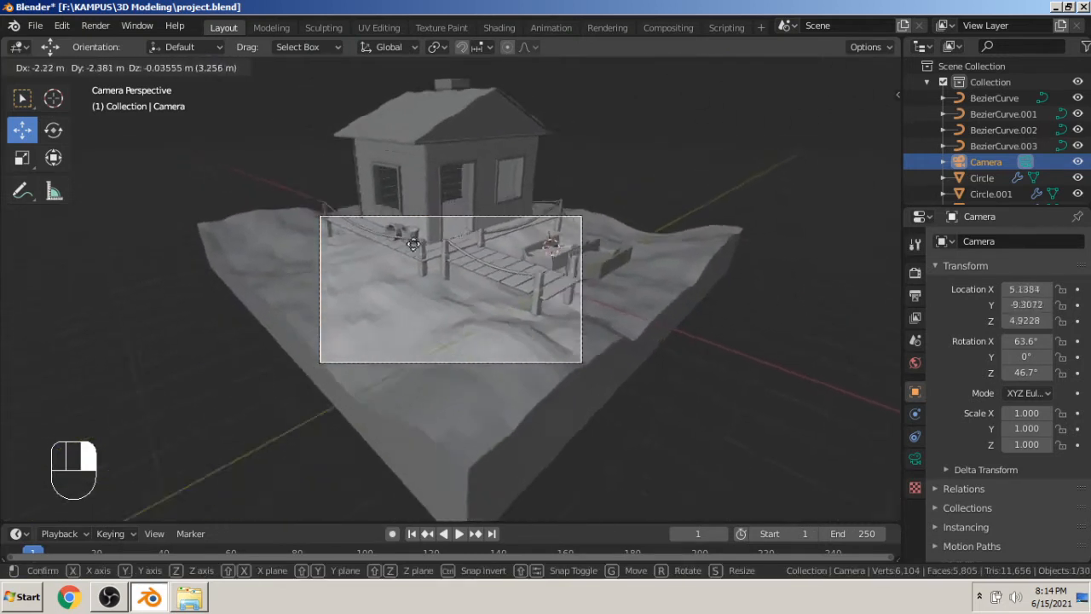
pyautogui.click(411, 145)
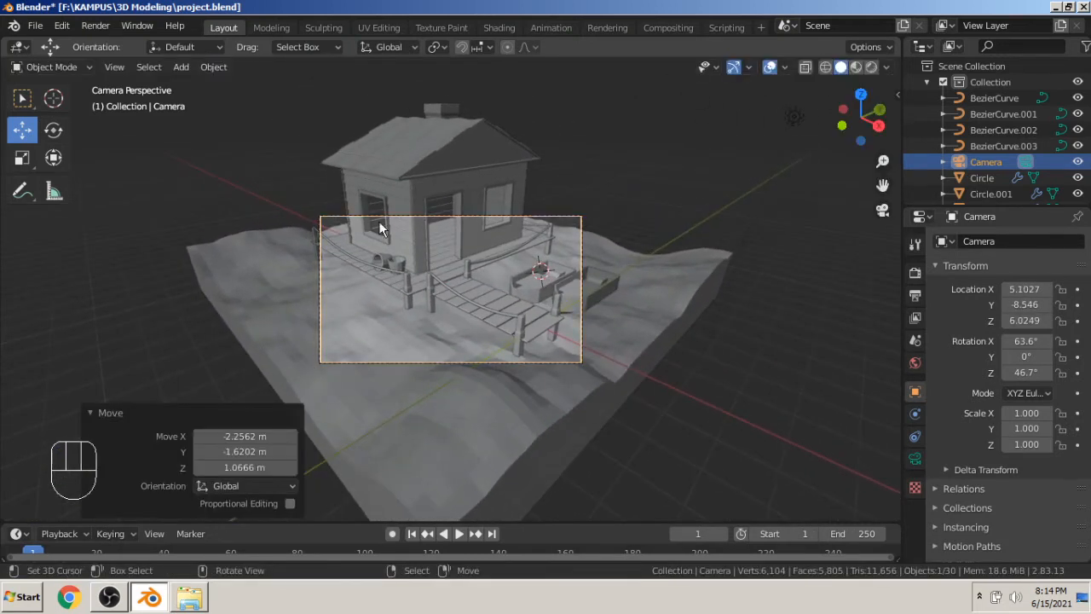
# Return to the camera's view of the house and lock the camera to the view.
pyautogui.scroll(-3, 494, 235)
pyautogui.scroll(4, 499, 250)
pyautogui.scroll(5, 499, 250)
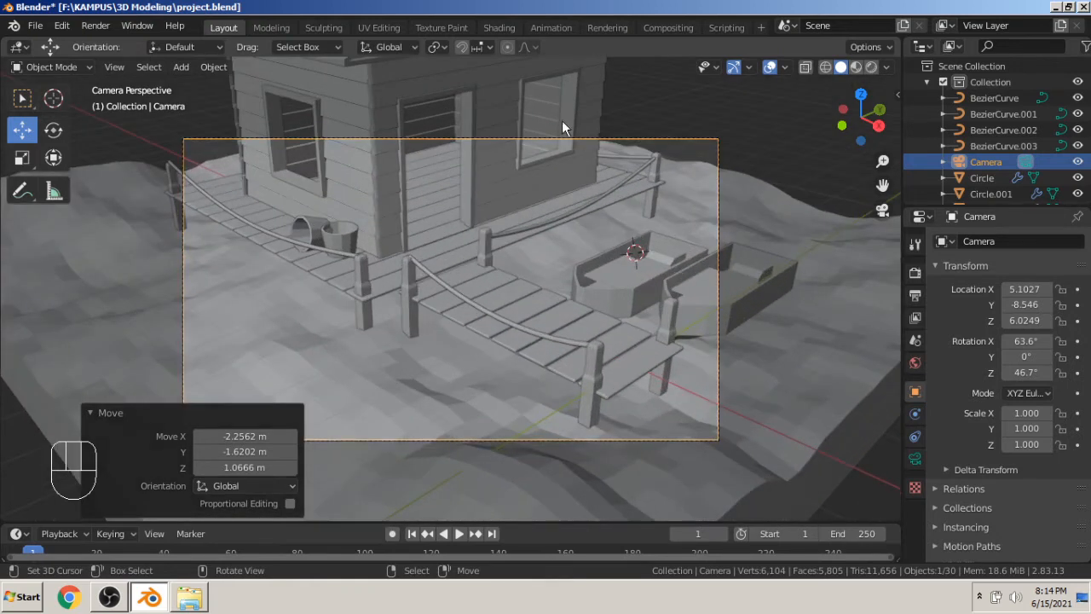
pyautogui.scroll(-2, 308, 256)
pyautogui.moveTo(613, 179); pyautogui.dragTo(546, 184, button='middle')
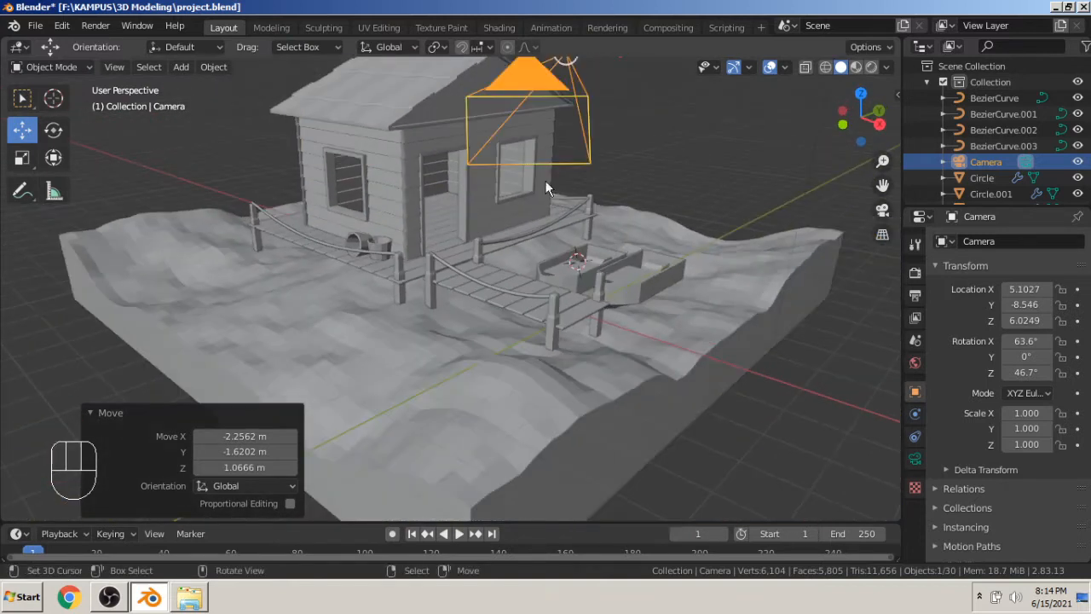
pyautogui.keyDown('shift'); pyautogui.moveTo(709, 198); pyautogui.dragTo(734, 218, button='middle'); pyautogui.keyUp('shift')
pyautogui.click(882, 211)
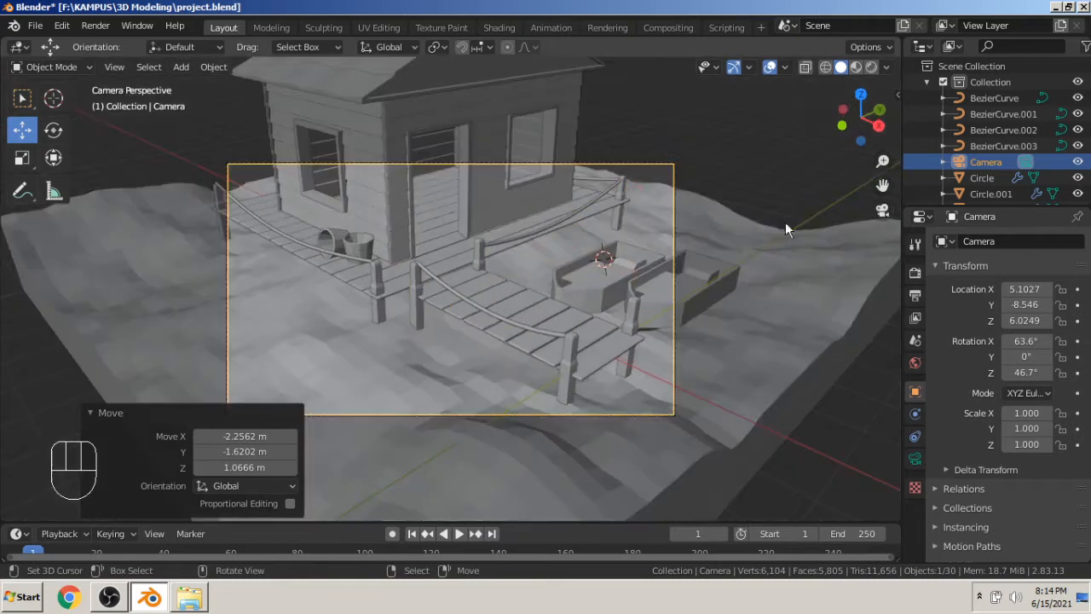
pyautogui.click(895, 91)
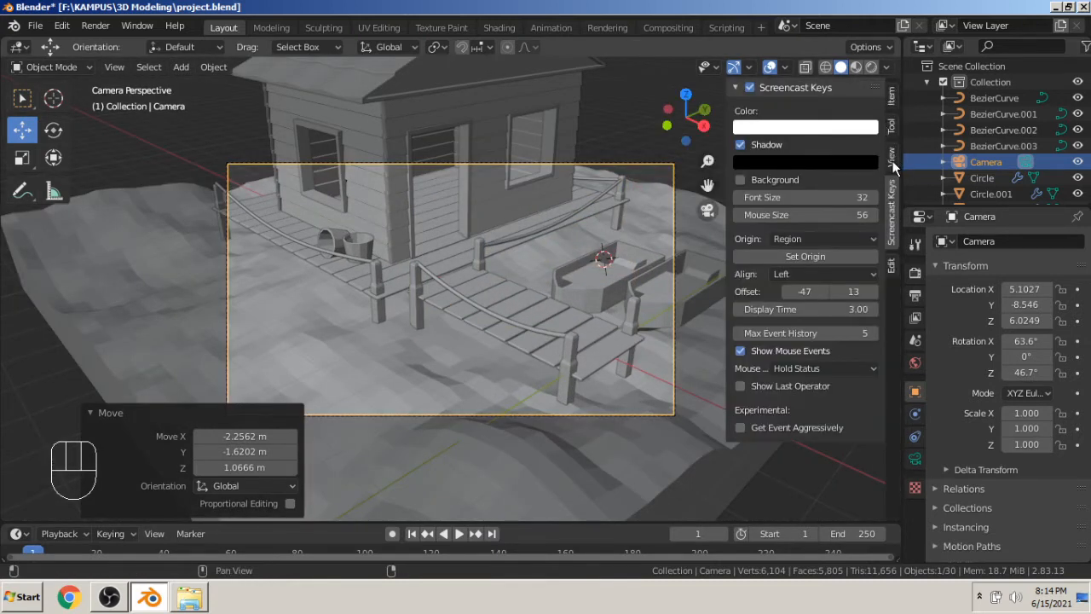
pyautogui.click(892, 159)
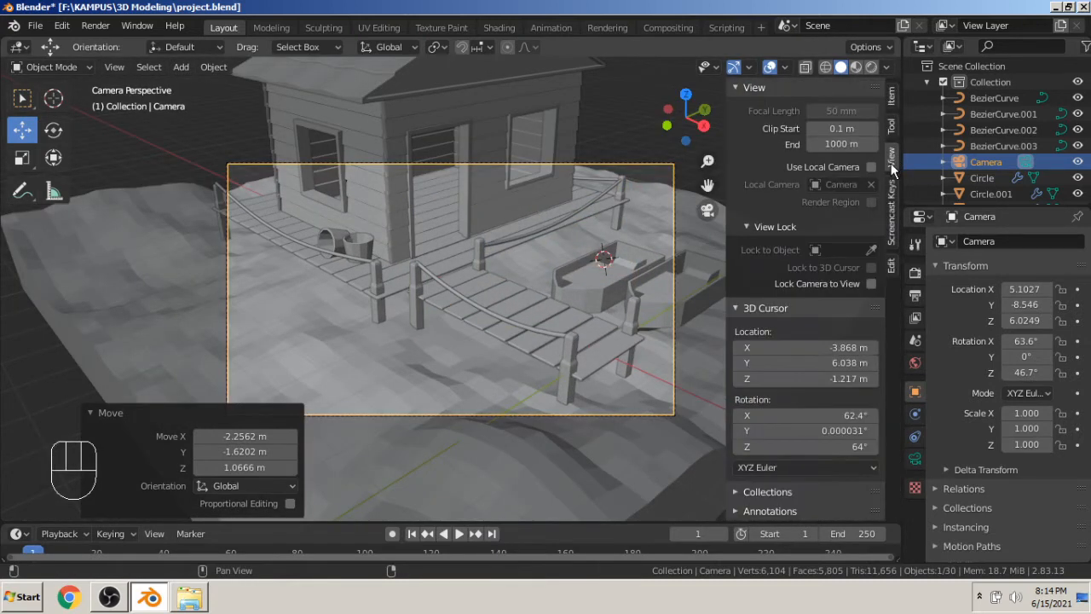
pyautogui.click(872, 282)
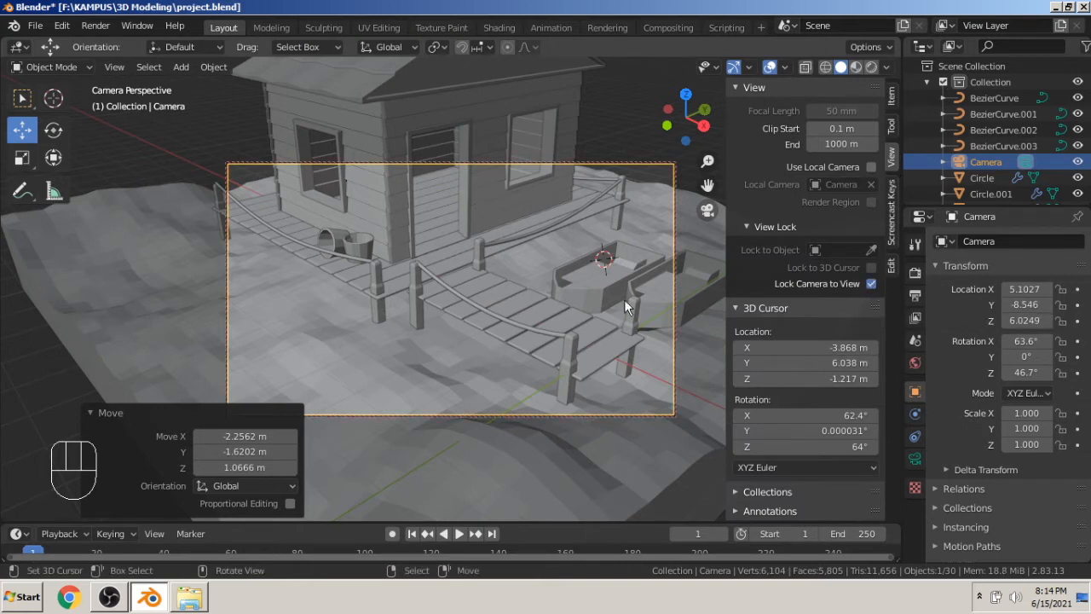
# Reframe the camera to fit the whole house and terrain block, at about X 26.49, Y -24.97, Z 11.25, and unlock it from the view.
pyautogui.scroll(-8, 522, 292)
pyautogui.moveTo(503, 282); pyautogui.dragTo(456, 274, button='middle')
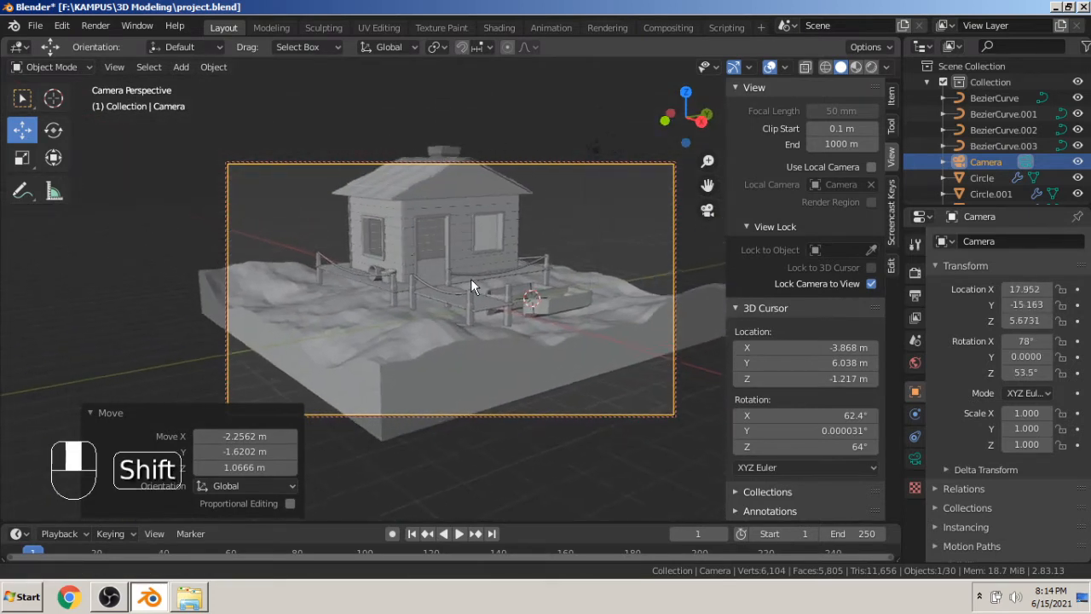
pyautogui.scroll(-1, 455, 278)
pyautogui.scroll(-1, 477, 284)
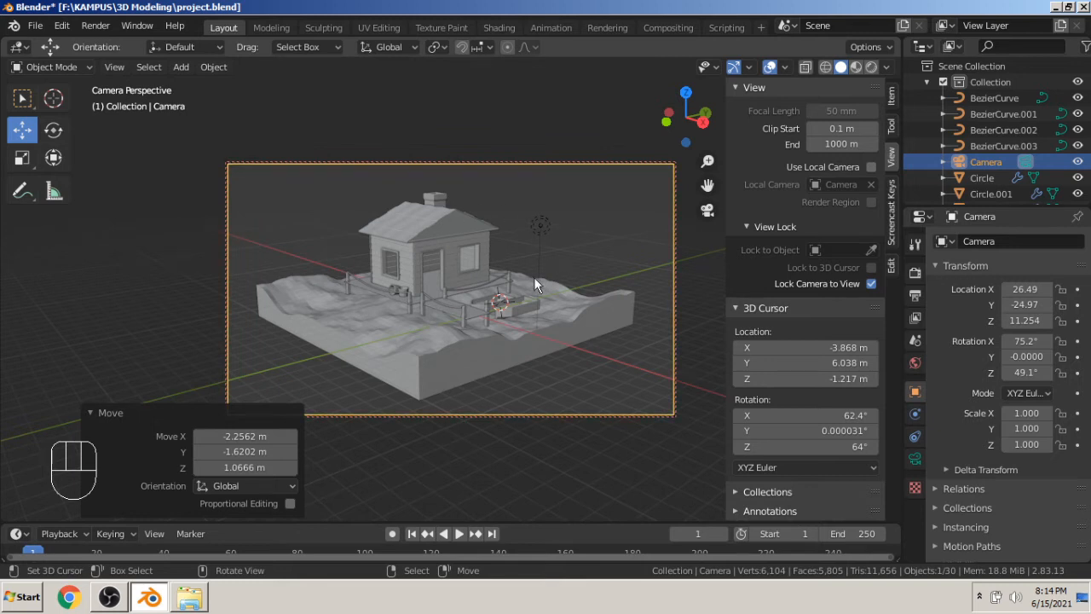
pyautogui.click(870, 284)
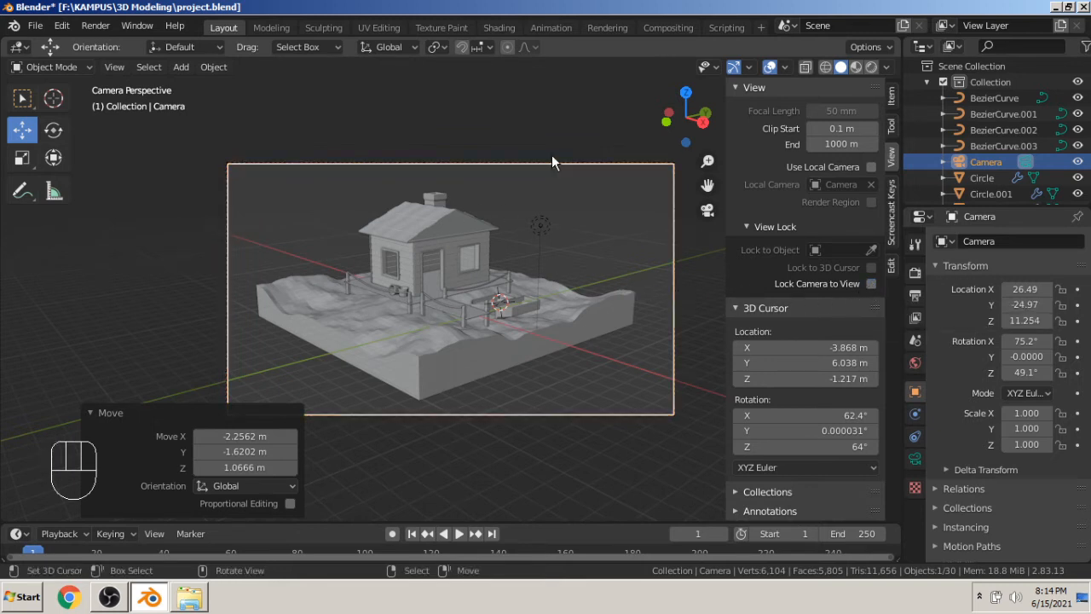
# Check the scene from outside the camera, return to the camera view and save the project file.
pyautogui.moveTo(517, 216); pyautogui.dragTo(524, 291, button='middle')
pyautogui.scroll(-3, 501, 264)
pyautogui.moveTo(623, 271); pyautogui.dragTo(596, 265, button='middle')
pyautogui.click(708, 210)
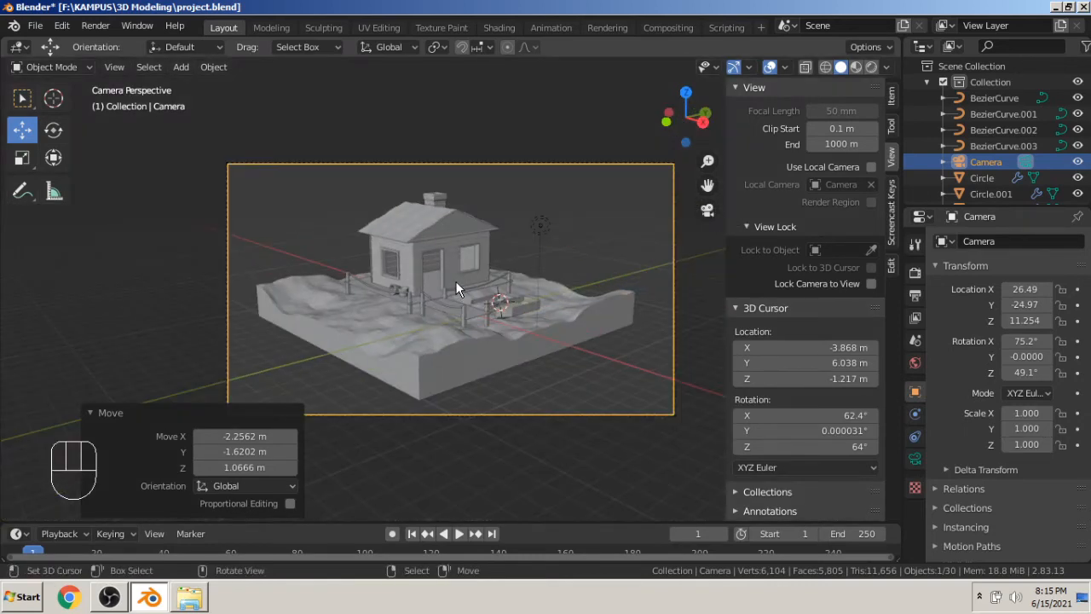
pyautogui.scroll(1, 456, 283)
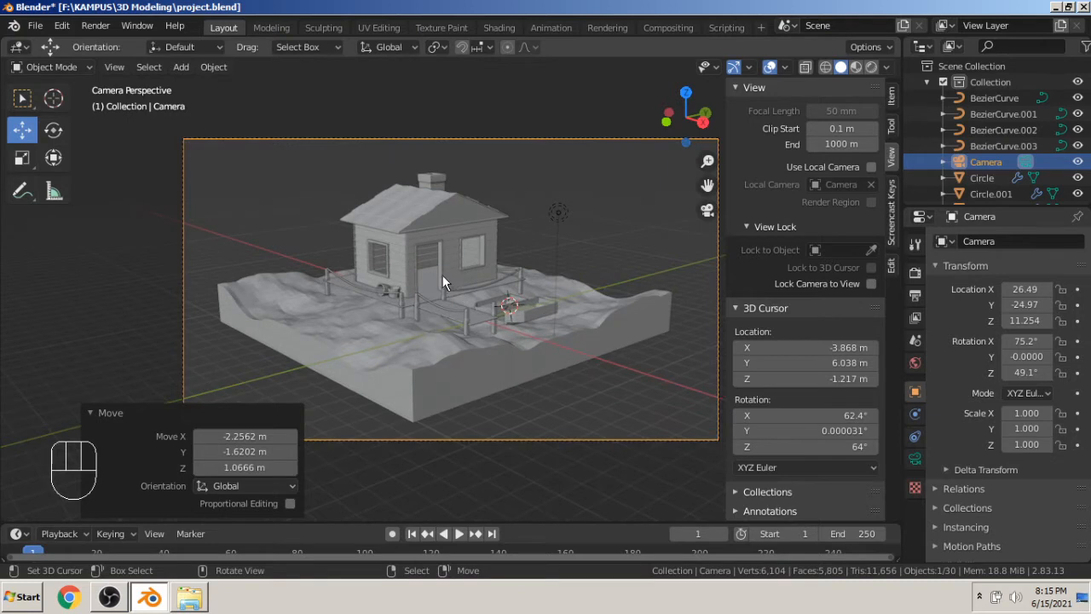
pyautogui.hotkey('ctrl', 's')
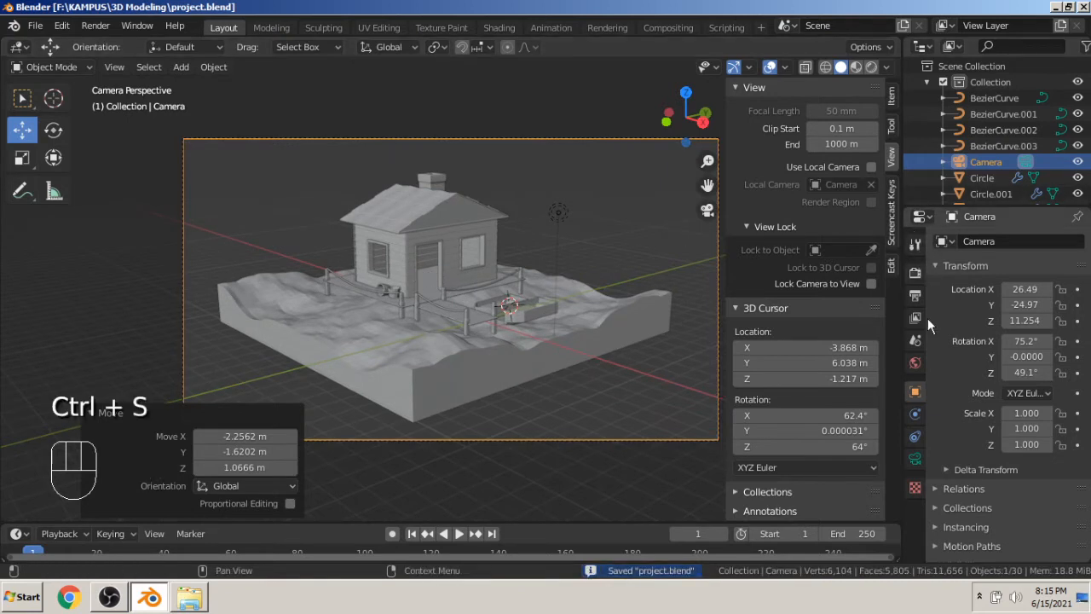
# Set the render resolution scale to 50% and render a test image of the camera view.
pyautogui.click(916, 245)
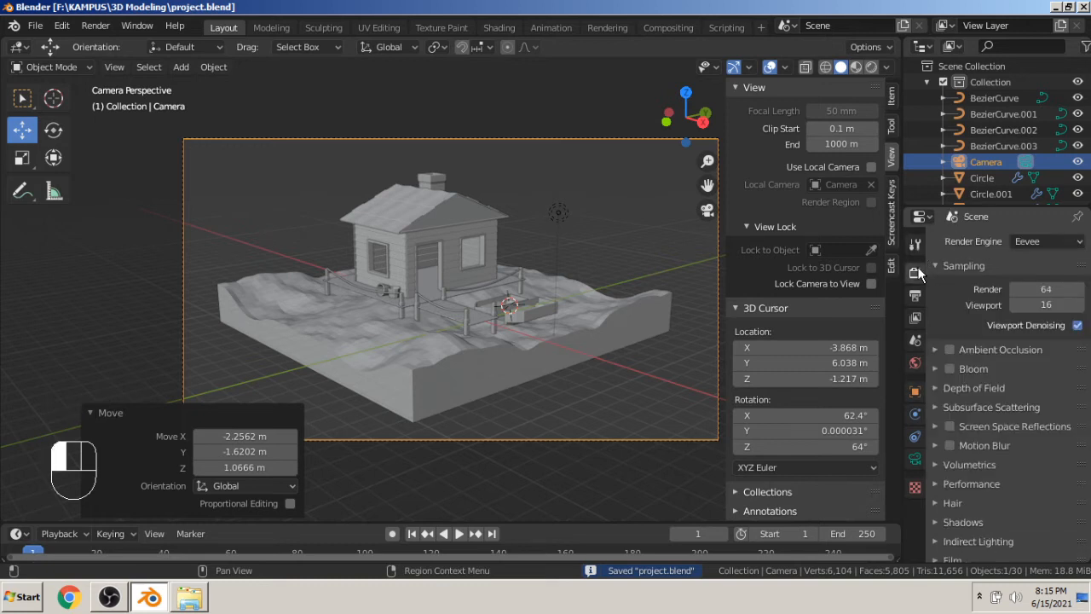
pyautogui.click(915, 295)
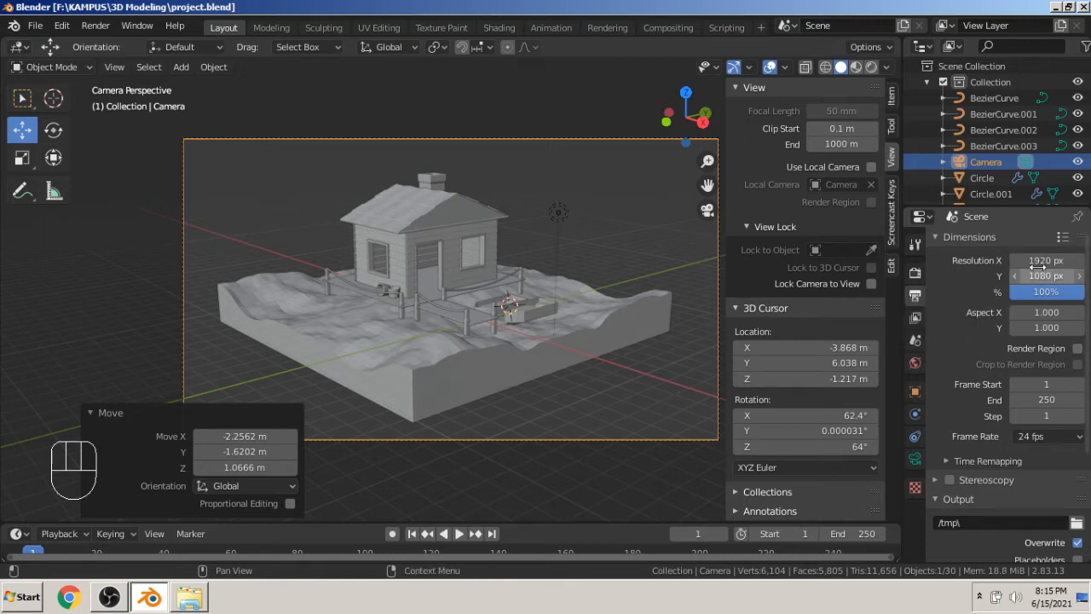
pyautogui.click(1048, 294)
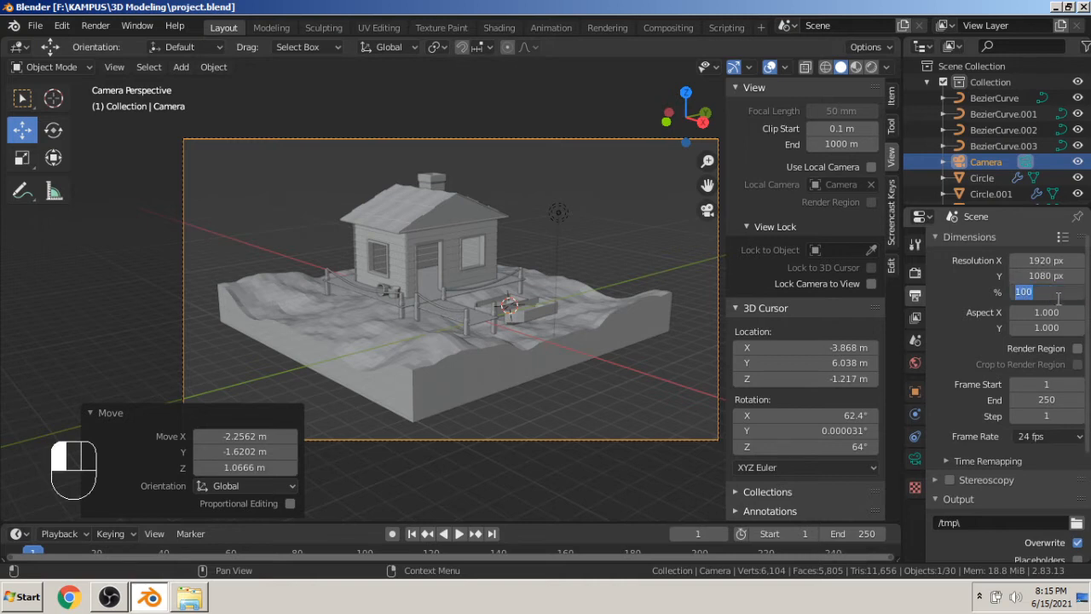
pyautogui.write('50')
pyautogui.press('Return')
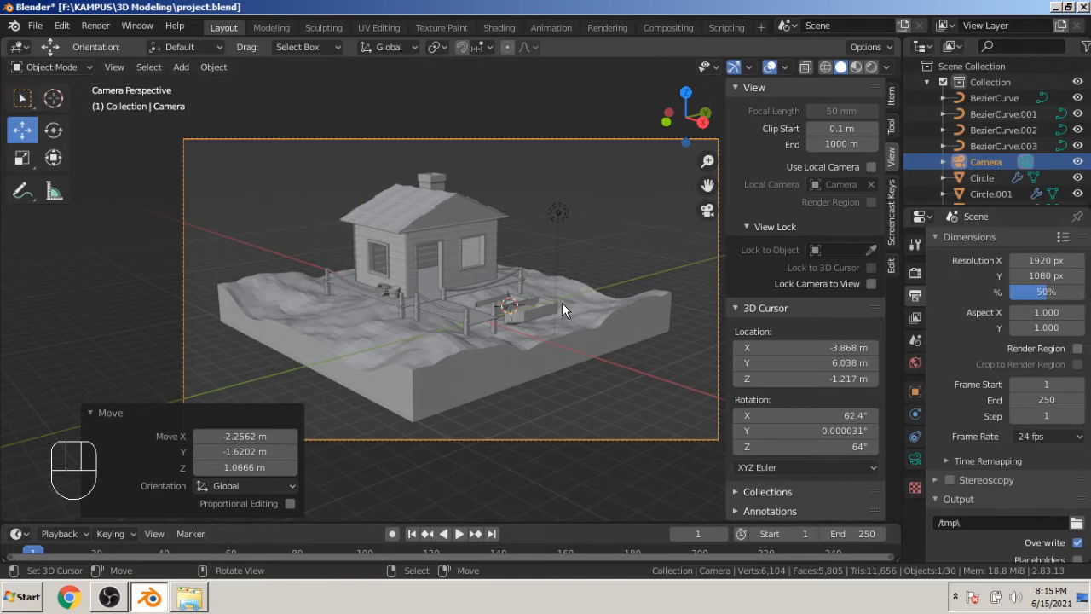
pyautogui.press('F12')
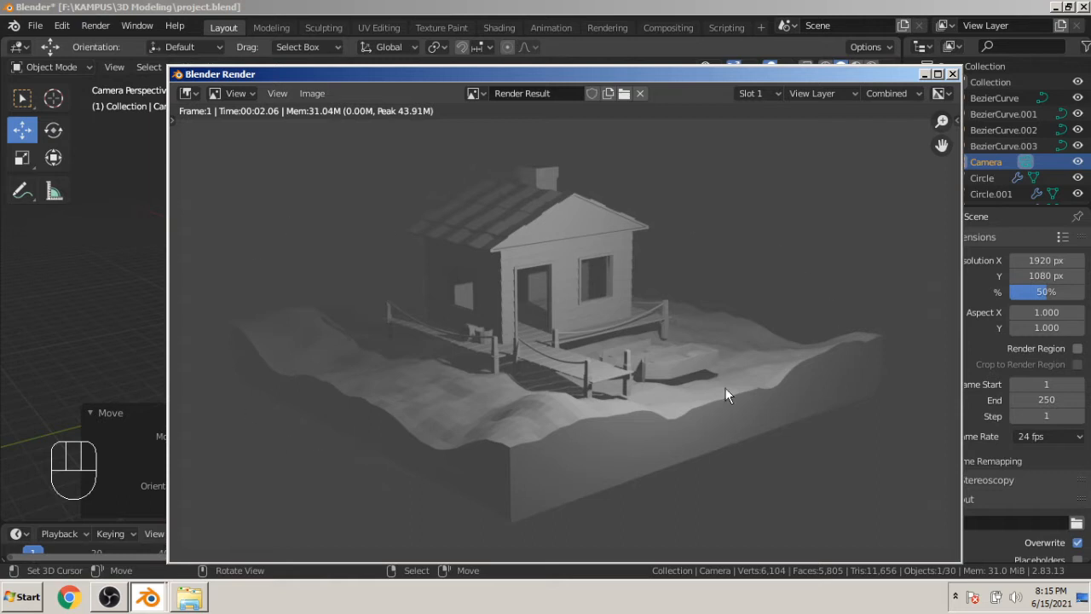
pyautogui.click(952, 75)
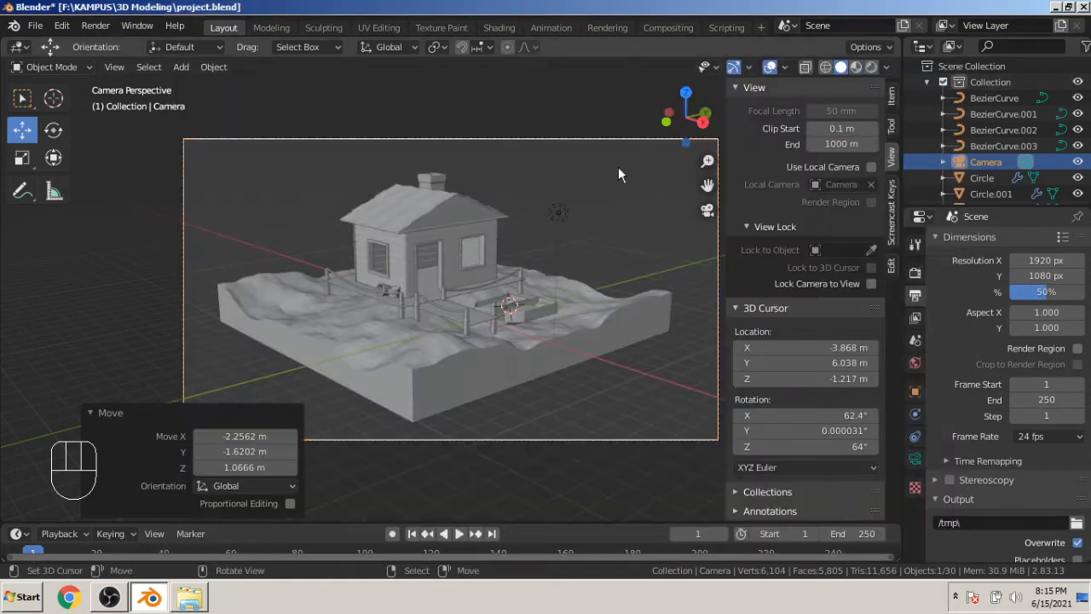
# Leave the camera view and preview wireframe and solid shading before setting the viewport to rendered shading.
pyautogui.moveTo(540, 115); pyautogui.dragTo(509, 153, button='middle')
pyautogui.scroll(3, 455, 296)
pyautogui.scroll(-3, 526, 283)
pyautogui.moveTo(526, 283); pyautogui.dragTo(473, 241, button='middle')
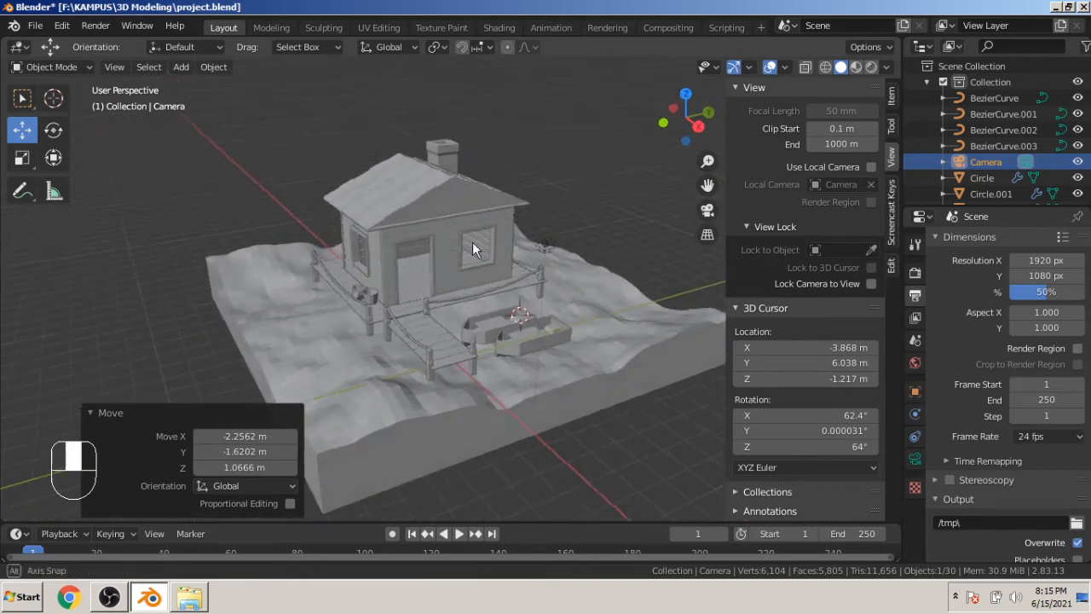
pyautogui.scroll(2, 474, 235)
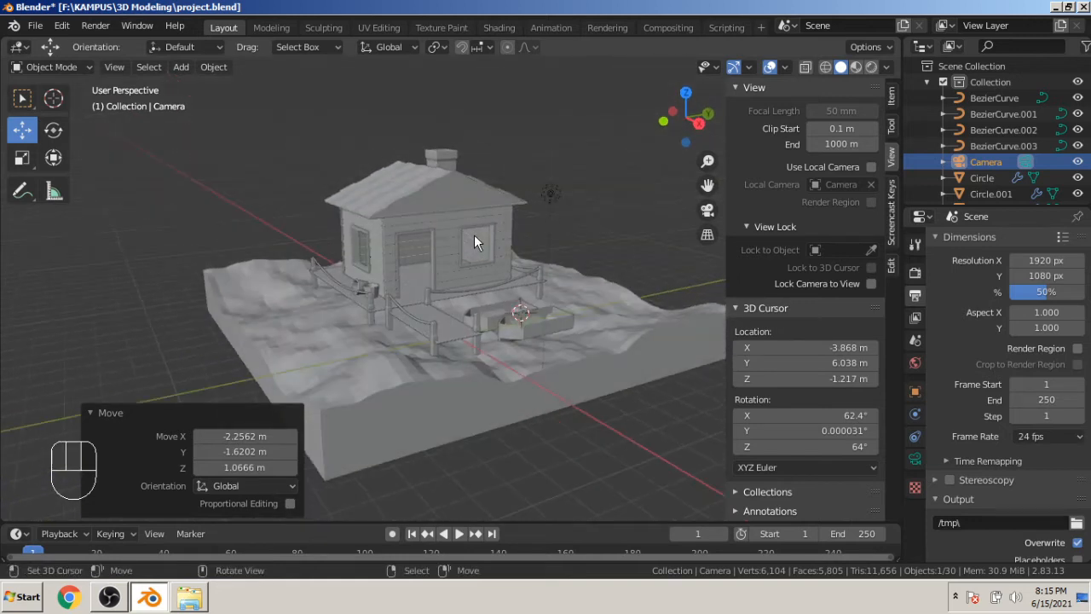
pyautogui.click(824, 67)
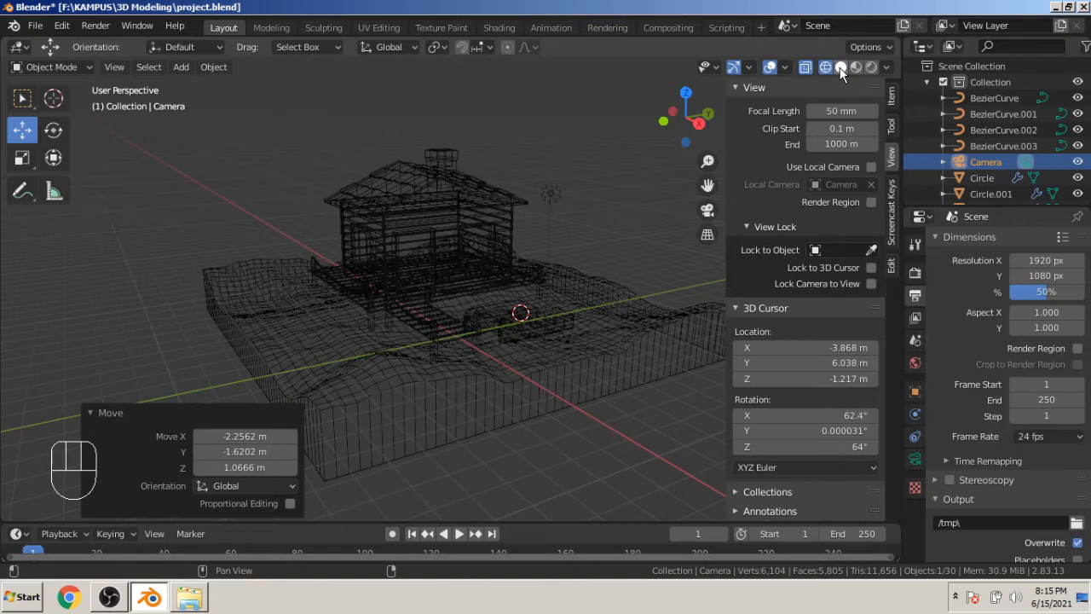
pyautogui.click(840, 67)
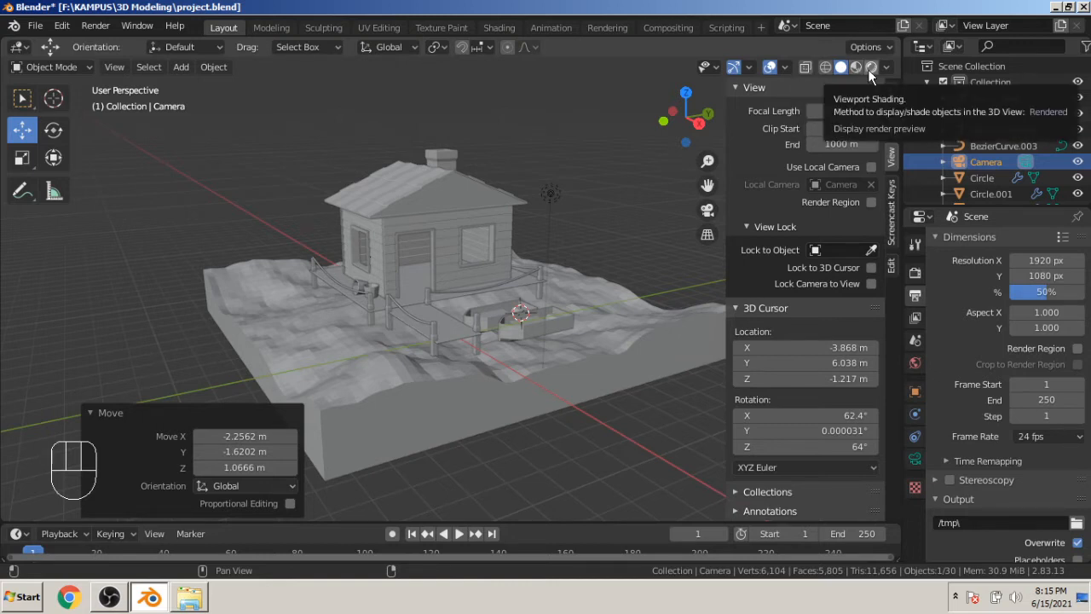
pyautogui.click(871, 68)
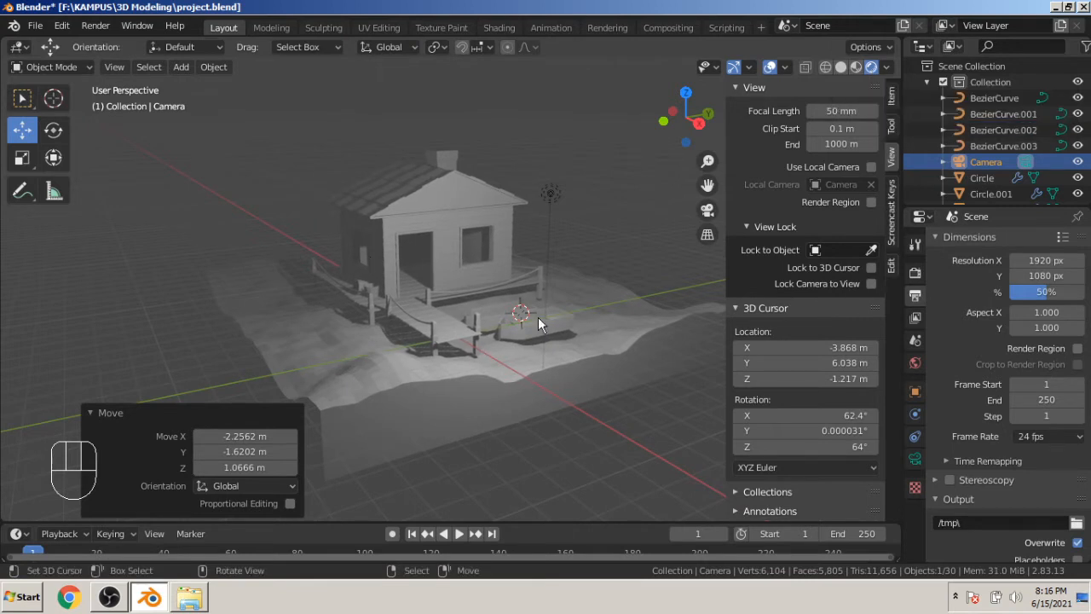
# Change the scene's point light beside the house to a Sun light.
pyautogui.scroll(2, 582, 163)
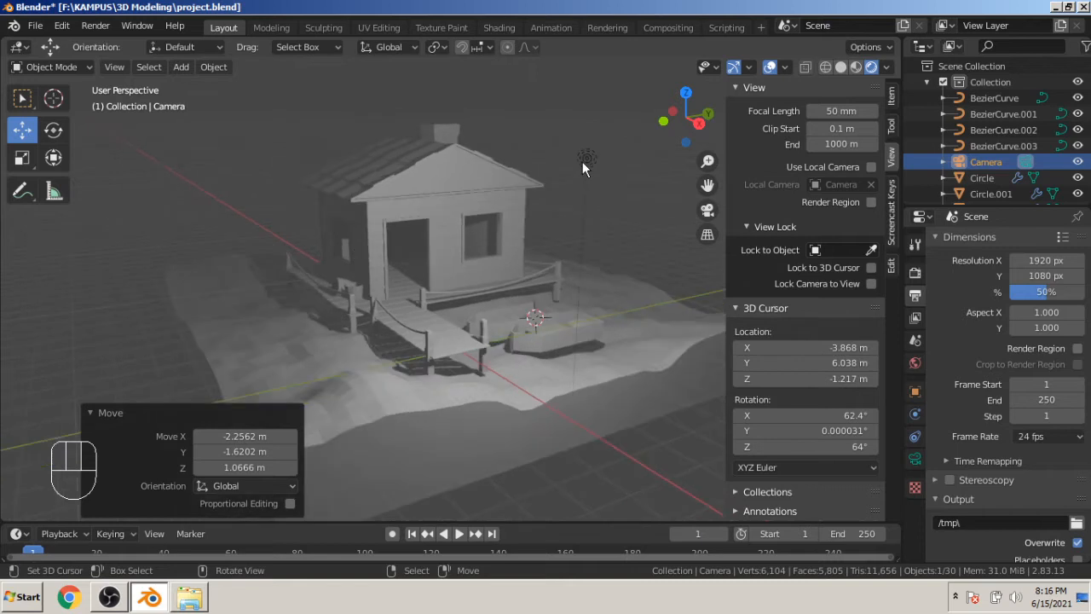
pyautogui.click(585, 162)
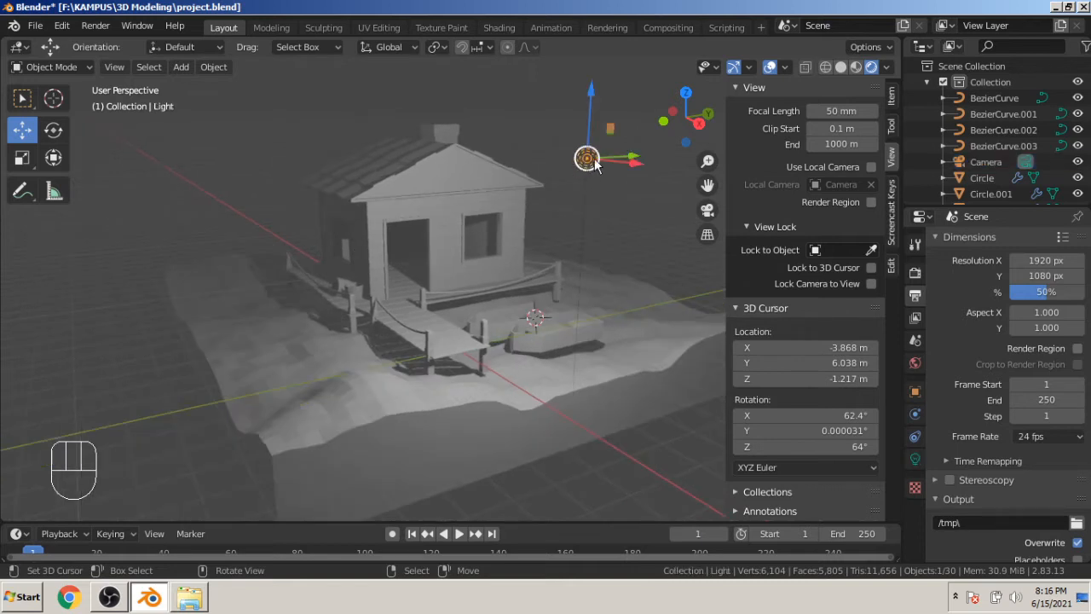
pyautogui.click(916, 460)
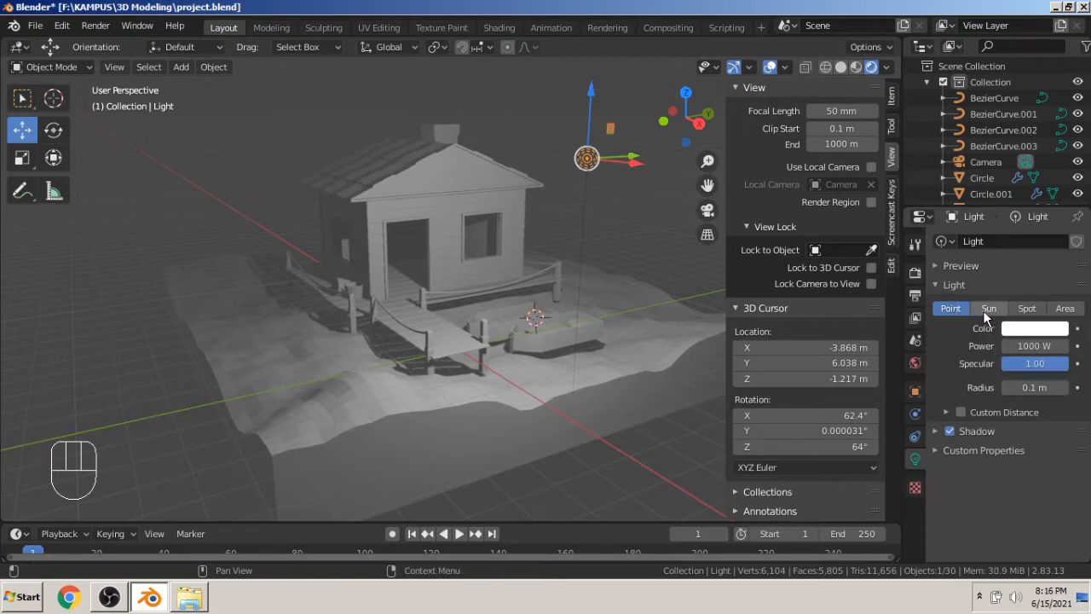
pyautogui.click(988, 310)
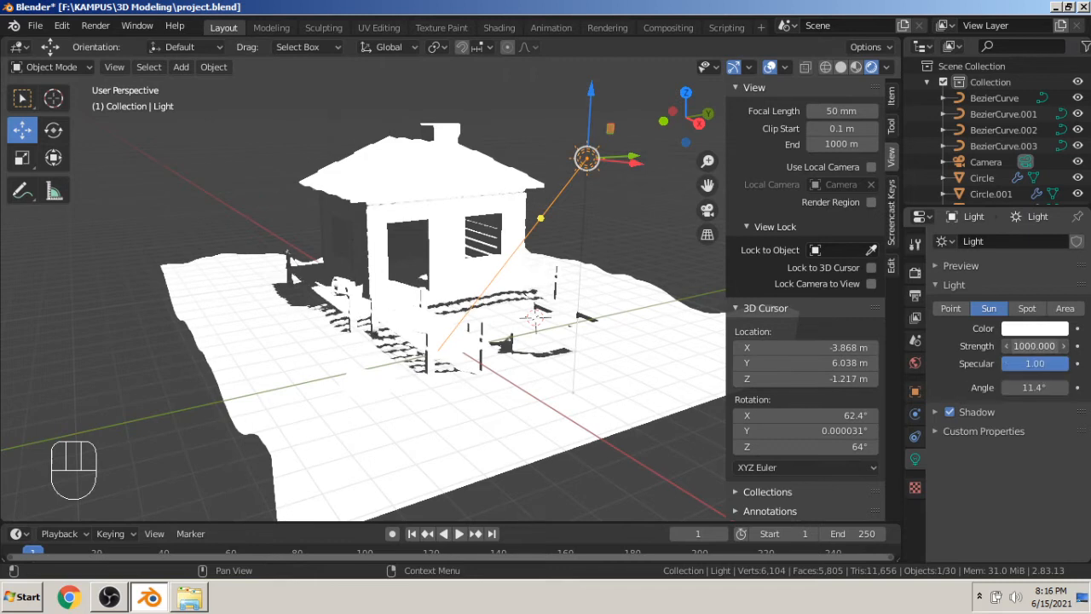
# Try a Sun light strength of 2 and settle on a strength of 3.
pyautogui.click(1034, 346)
pyautogui.write('2')
pyautogui.press('Return')
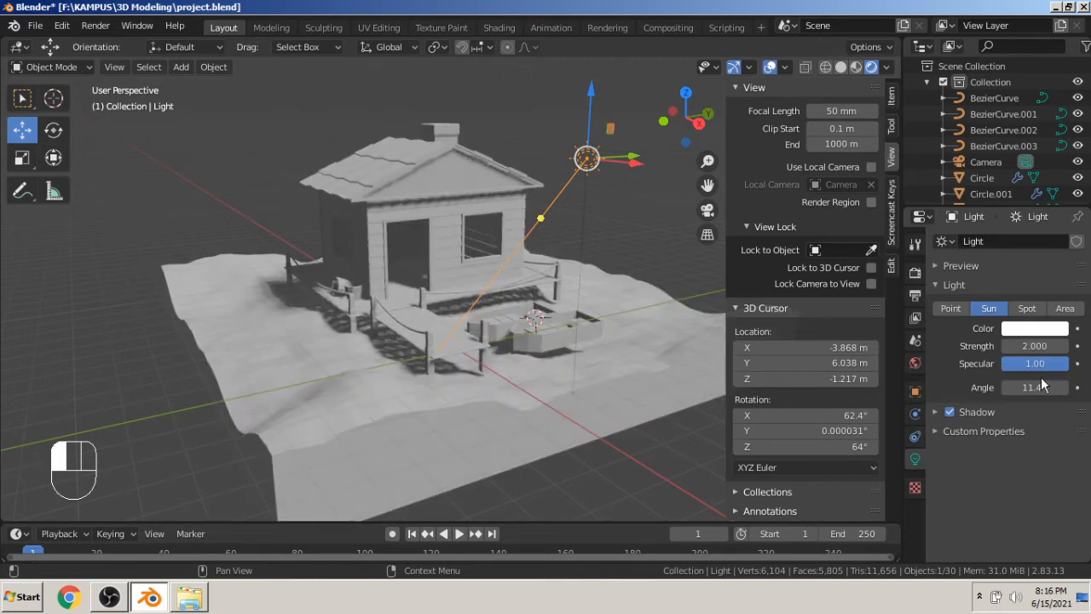
pyautogui.click(1028, 346)
pyautogui.write('3')
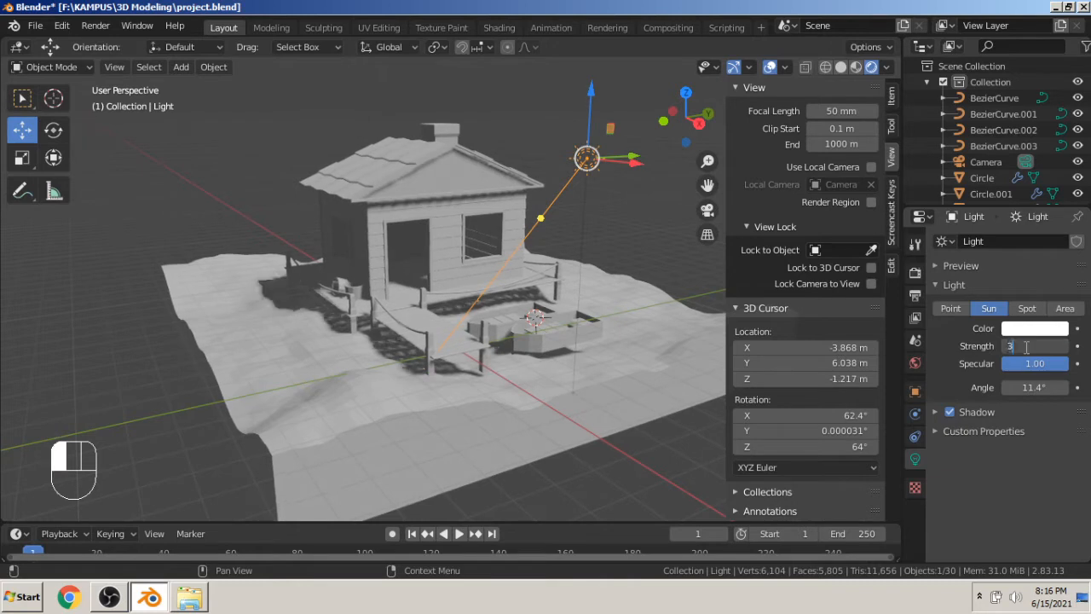
pyautogui.press('Return')
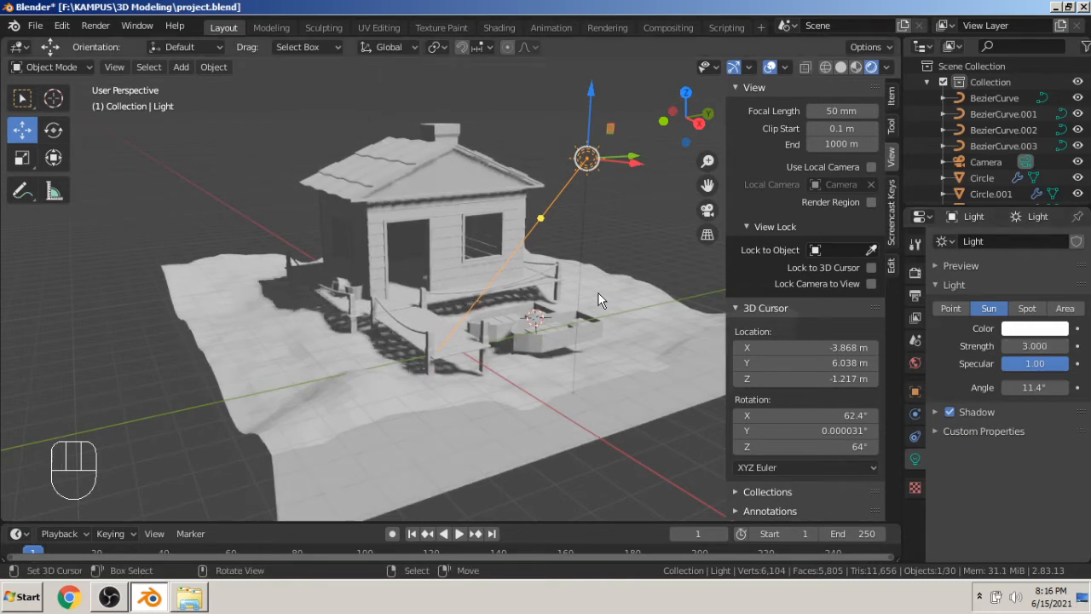
# Move the Sun light about 0.105 m along the global Y axis.
pyautogui.moveTo(597, 294); pyautogui.dragTo(560, 241, button='middle')
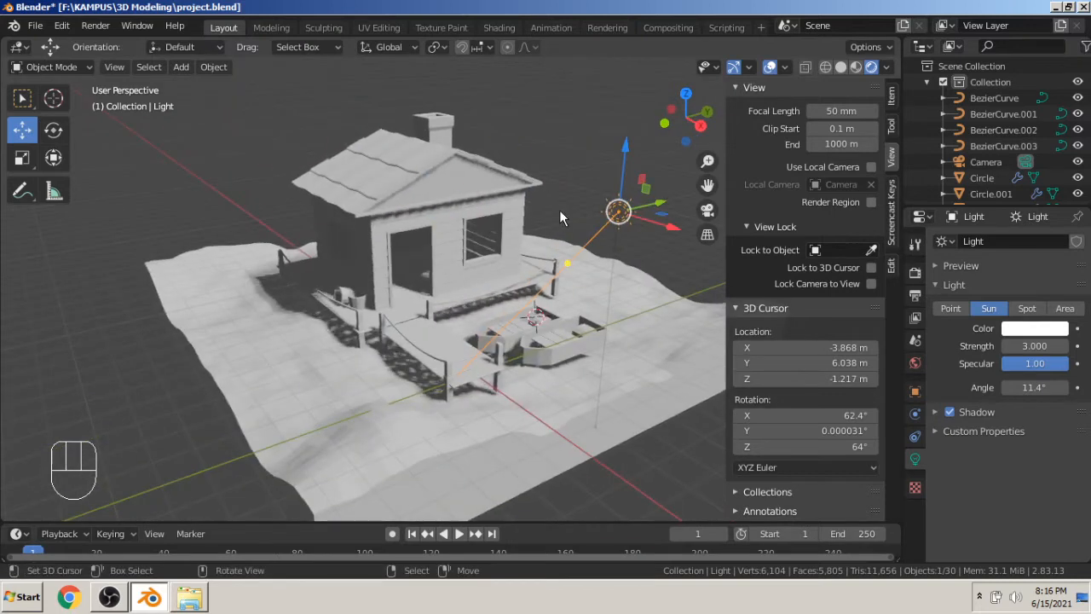
pyautogui.moveTo(654, 205)
pyautogui.mouseDown()
pyautogui.moveTo(633, 224)
pyautogui.moveTo(657, 214)
pyautogui.moveTo(665, 223)
pyautogui.mouseUp()
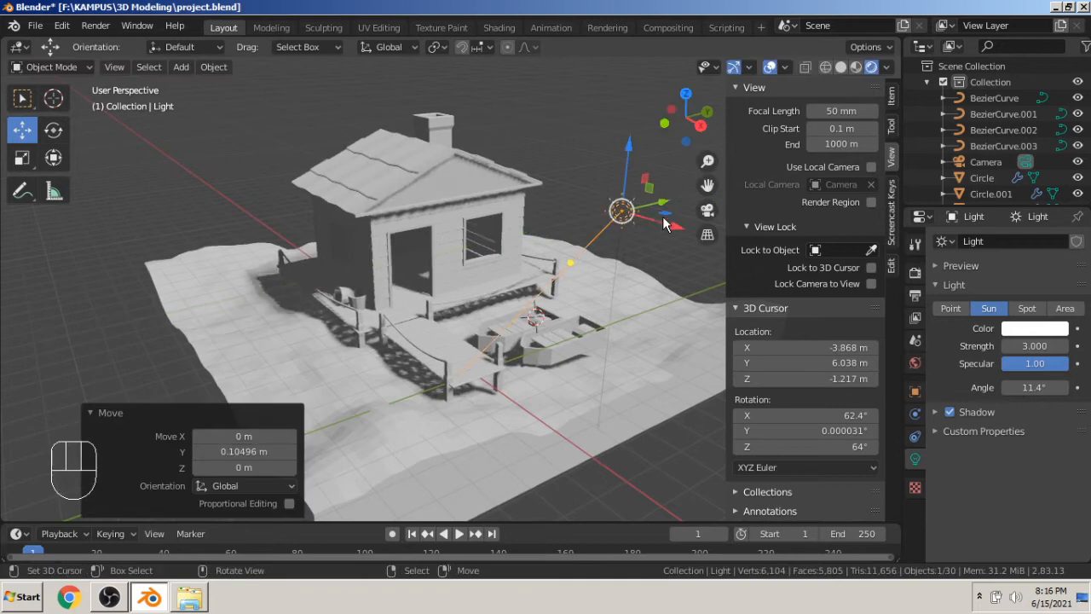
pyautogui.moveTo(665, 223); pyautogui.dragTo(640, 220, button='middle')
pyautogui.press('r')
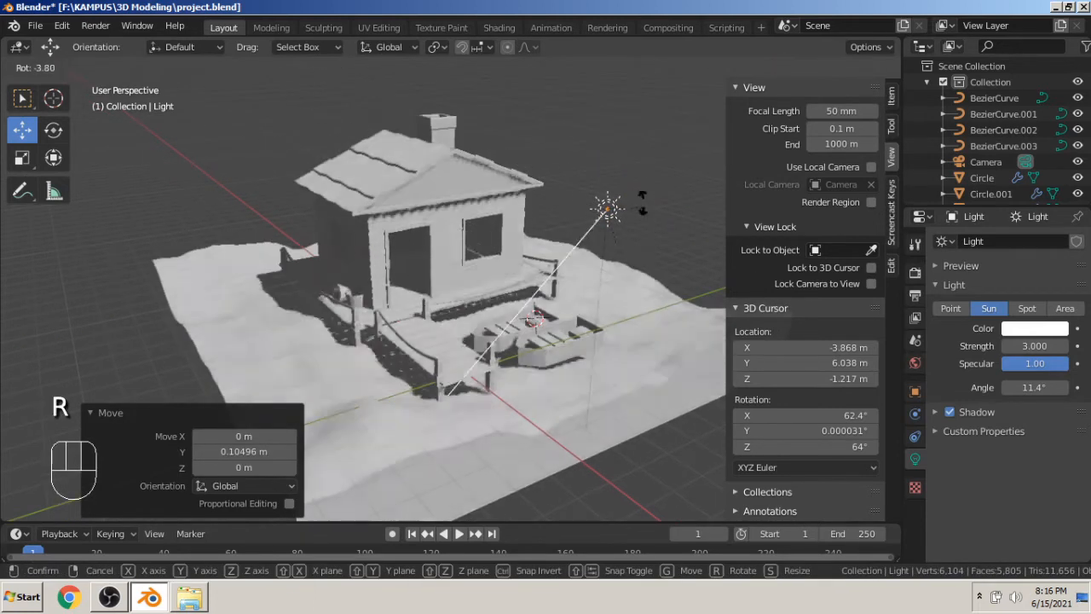
pyautogui.press('r')
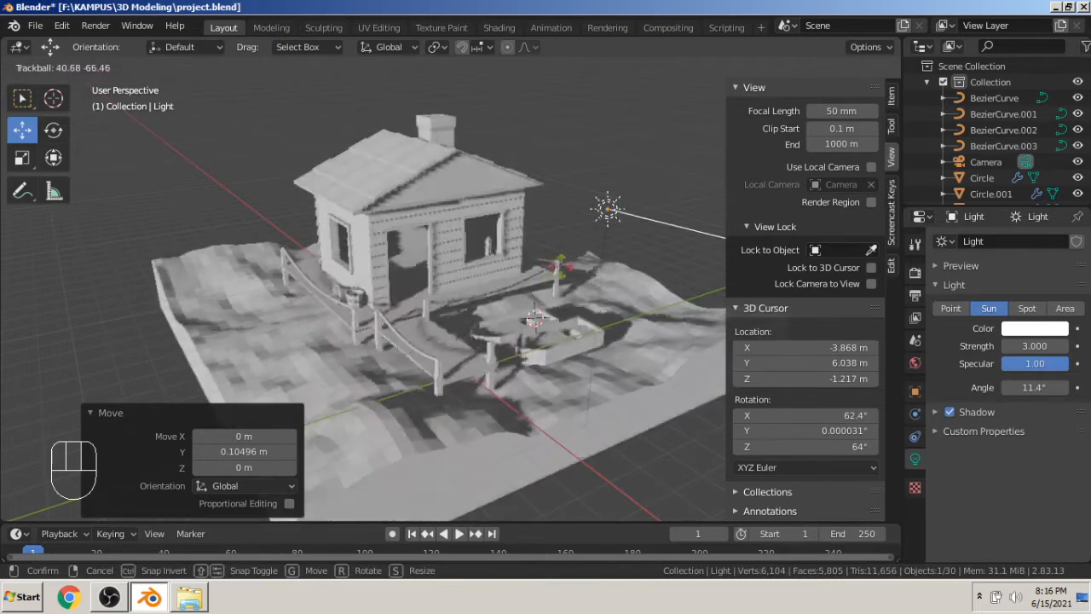
pyautogui.rightClick(628, 267)
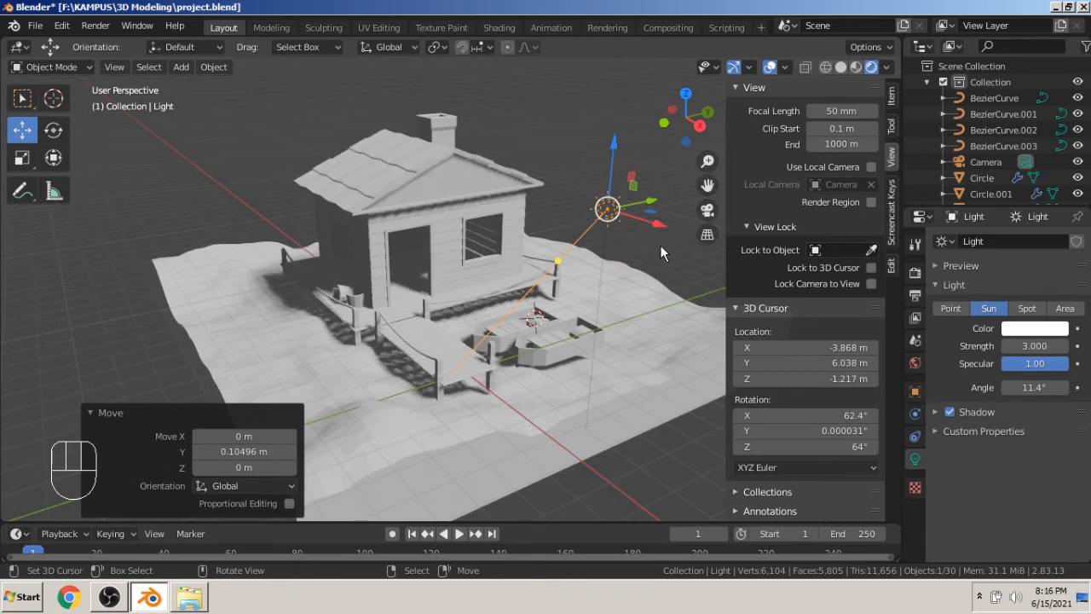
# Tint the Sun light a faint warm white with hue 0.102, saturation 0.067 and value 1.000.
pyautogui.click(1020, 331)
pyautogui.moveTo(982, 210); pyautogui.dragTo(983, 177)
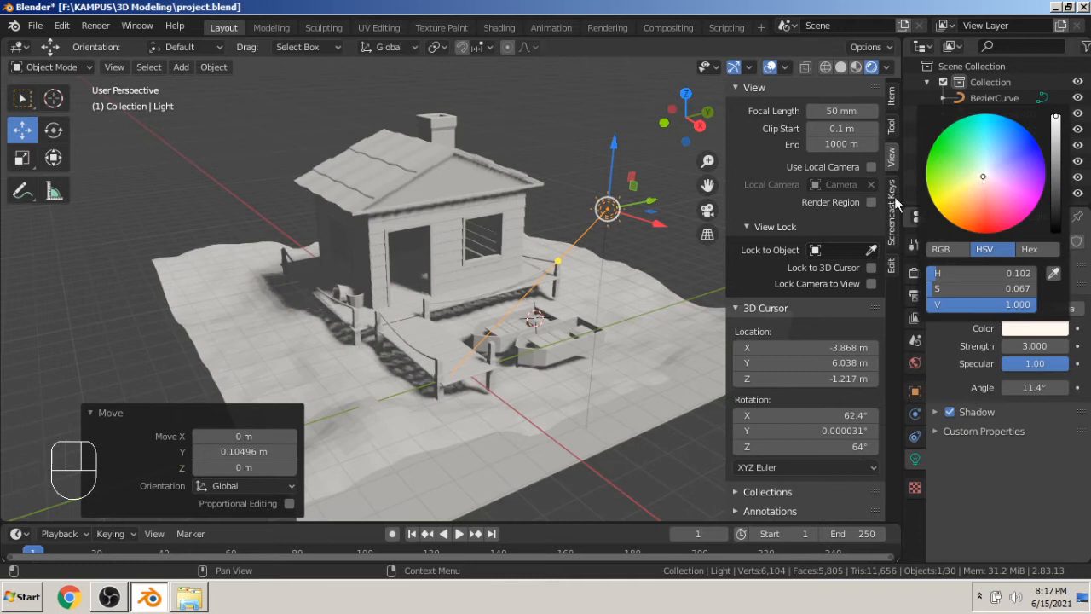
pyautogui.click(542, 96)
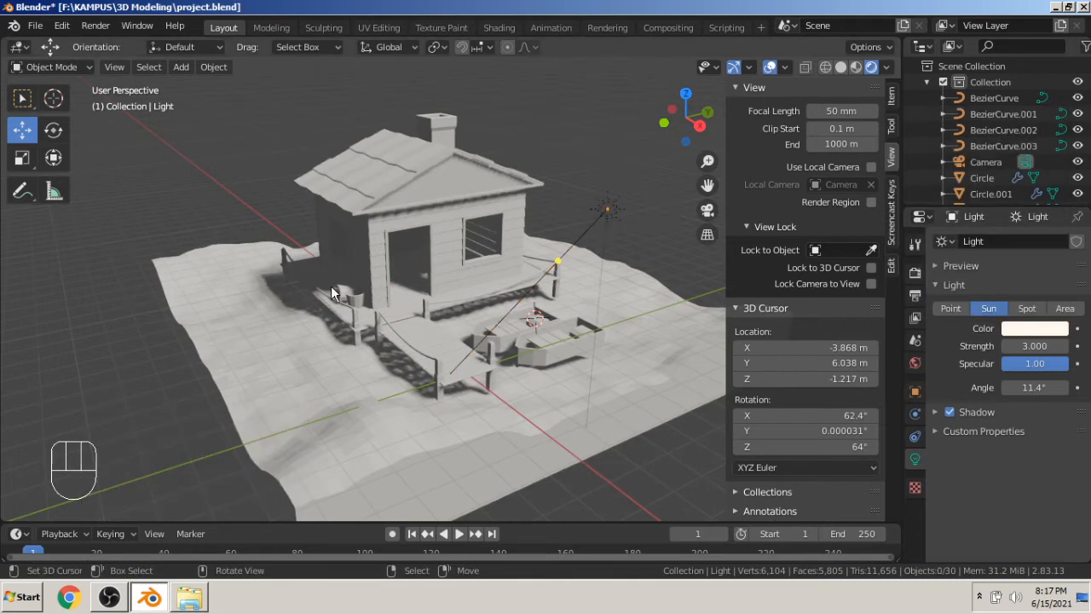
# Change the base color of the dock walkway's material to a light orange-brown wood tone.
pyautogui.scroll(-3, 427, 394)
pyautogui.scroll(2, 491, 385)
pyautogui.scroll(2, 516, 391)
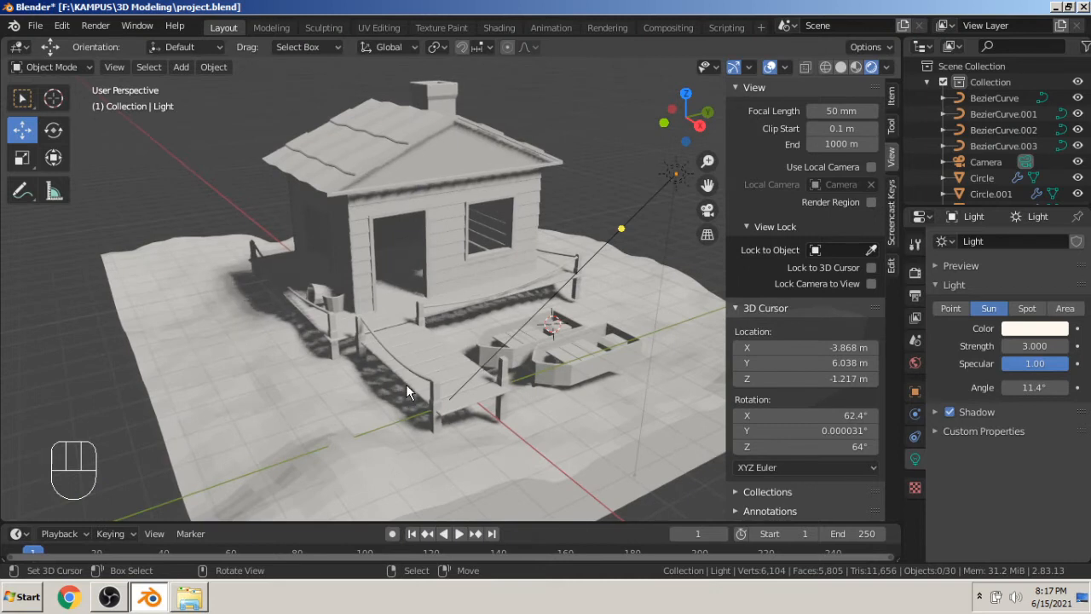
pyautogui.click(409, 350)
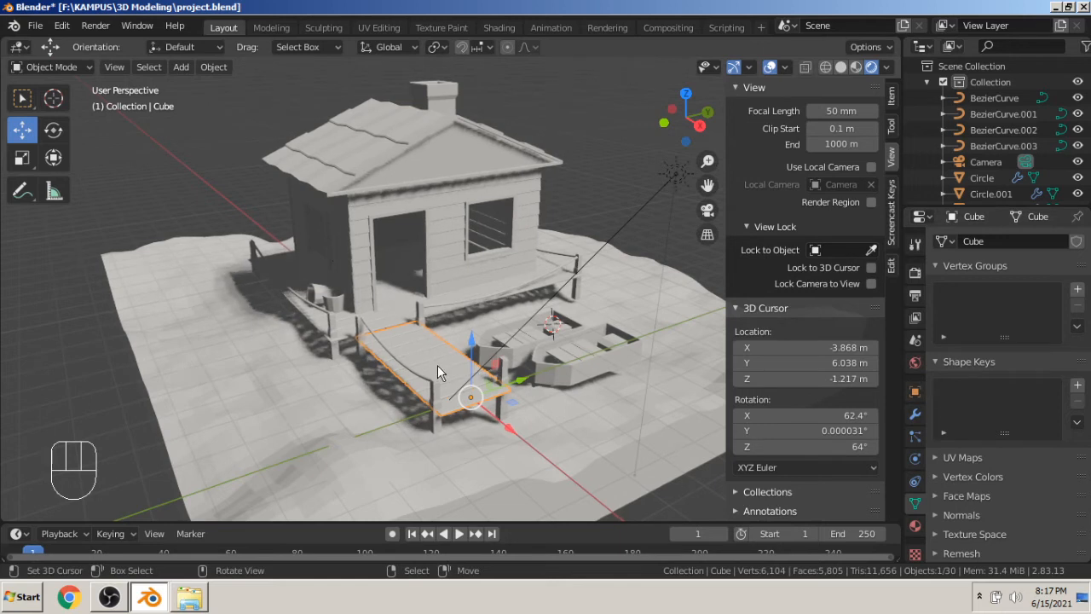
pyautogui.click(919, 527)
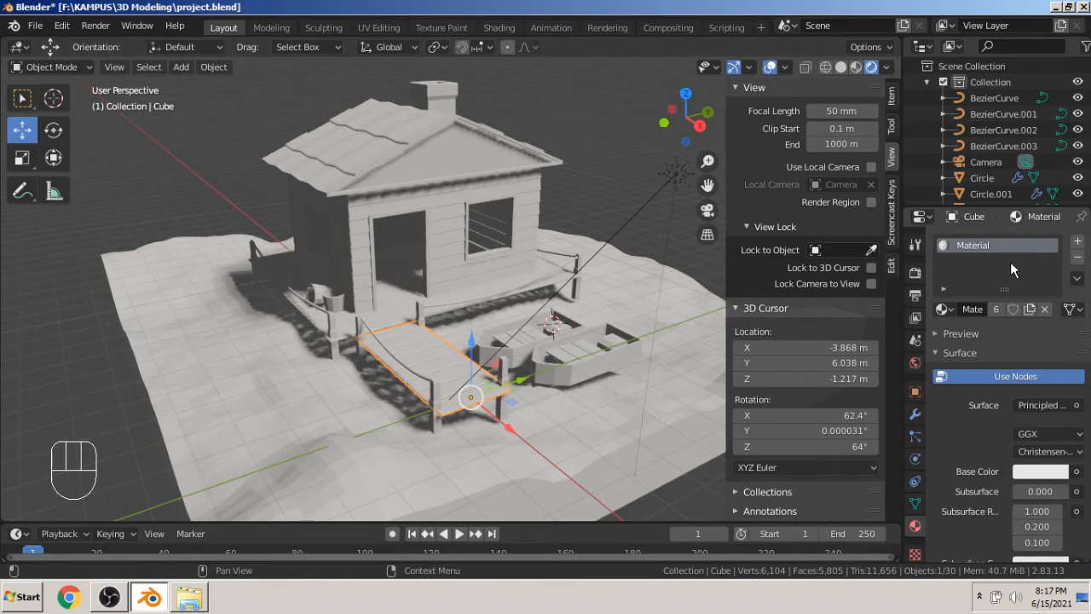
pyautogui.click(1051, 479)
pyautogui.click(974, 325)
pyautogui.moveTo(975, 326); pyautogui.dragTo(974, 328)
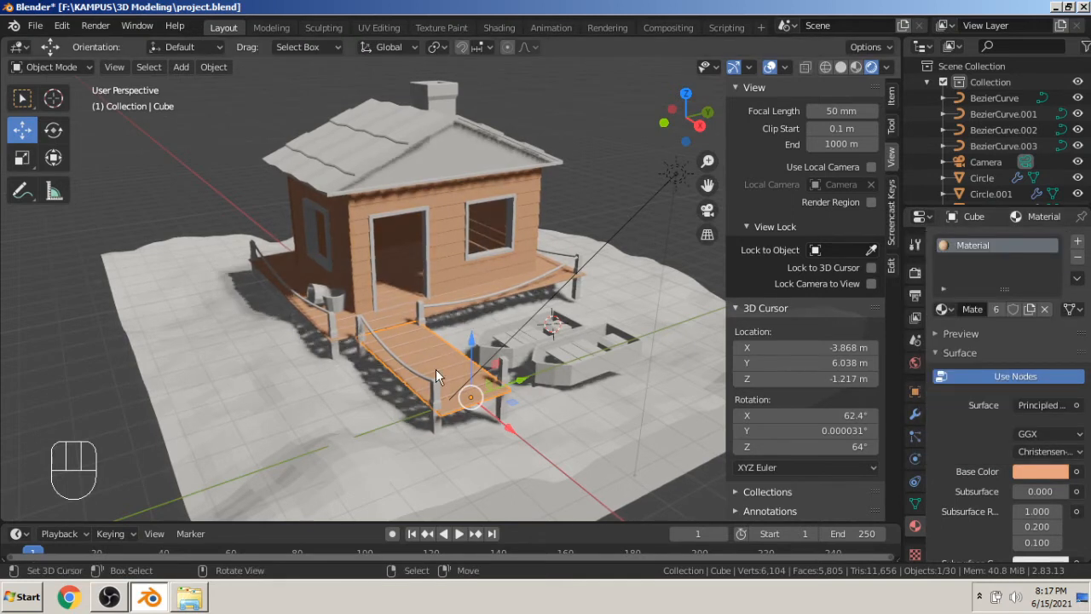
# Select the dock walkway and the house walls in turn to compare the materials assigned to them.
pyautogui.click(454, 225)
pyautogui.click(426, 348)
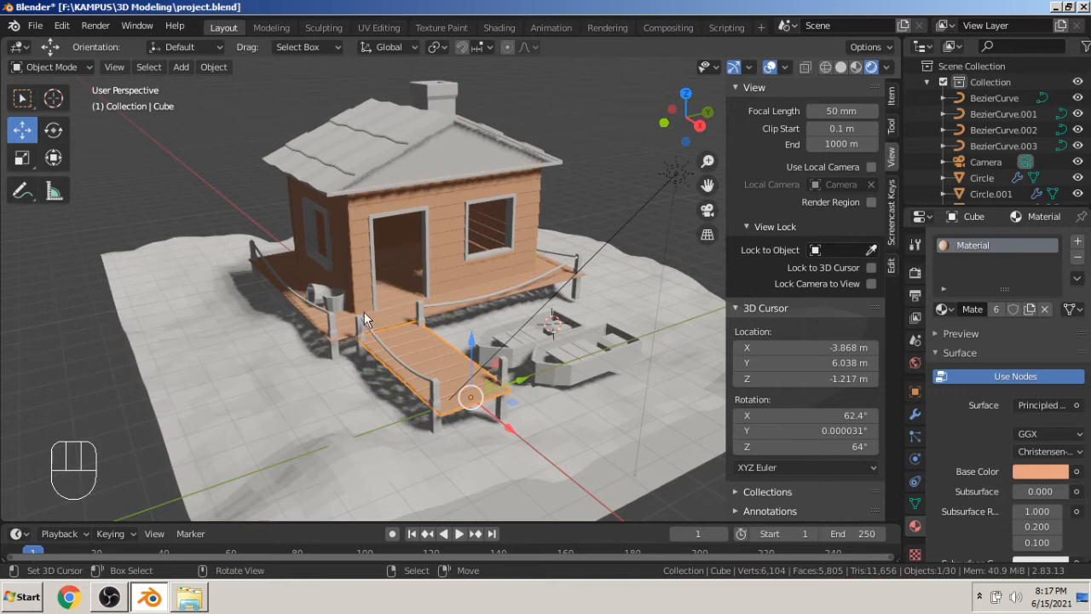
pyautogui.click(346, 316)
pyautogui.click(434, 245)
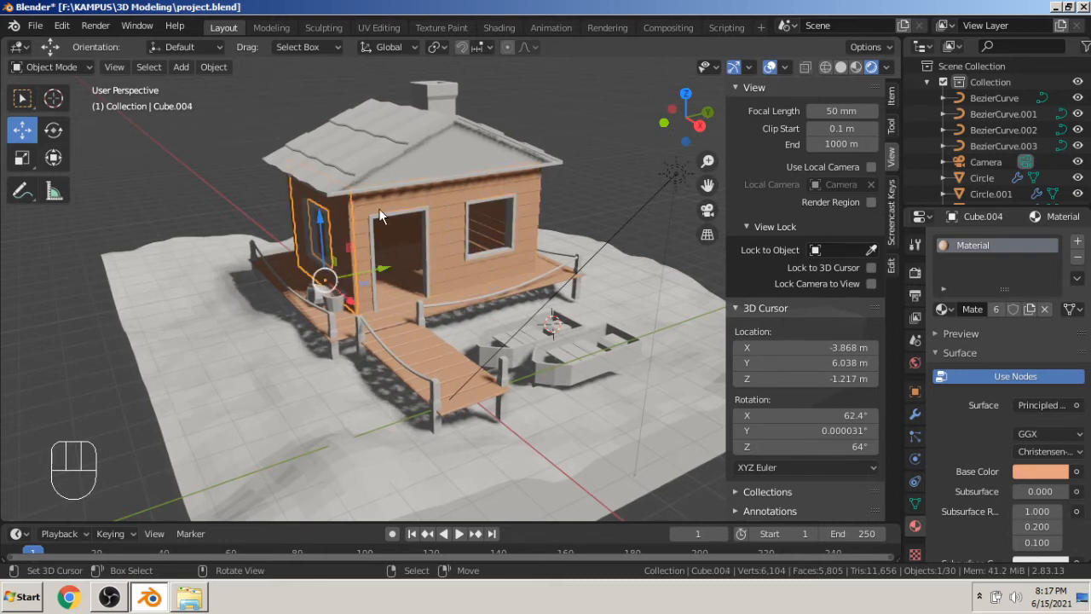
pyautogui.moveTo(582, 191); pyautogui.dragTo(408, 274, button='middle')
pyautogui.click(415, 373)
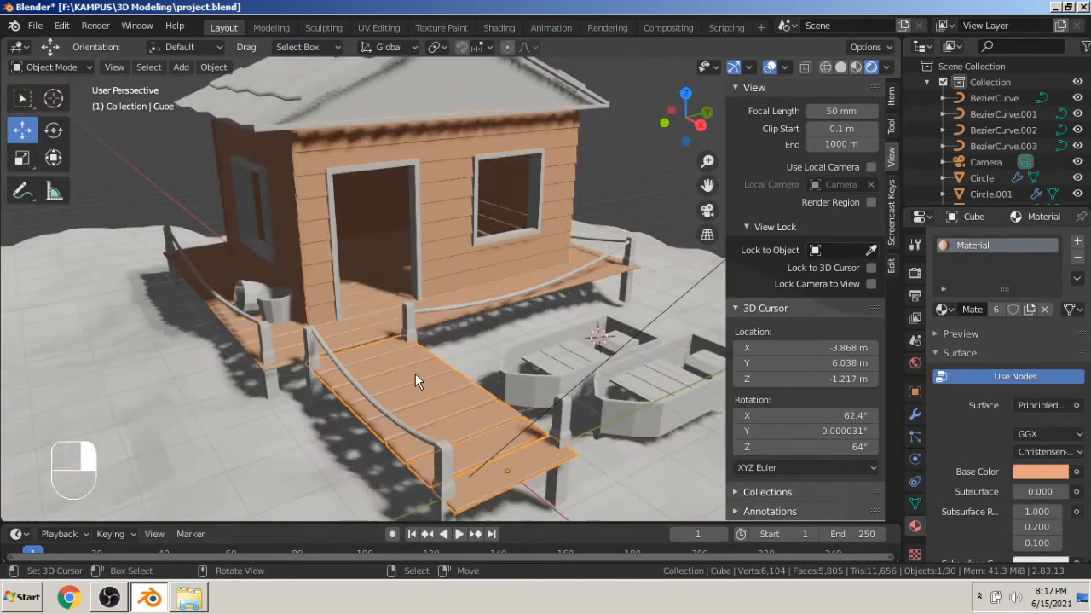
pyautogui.click(448, 230)
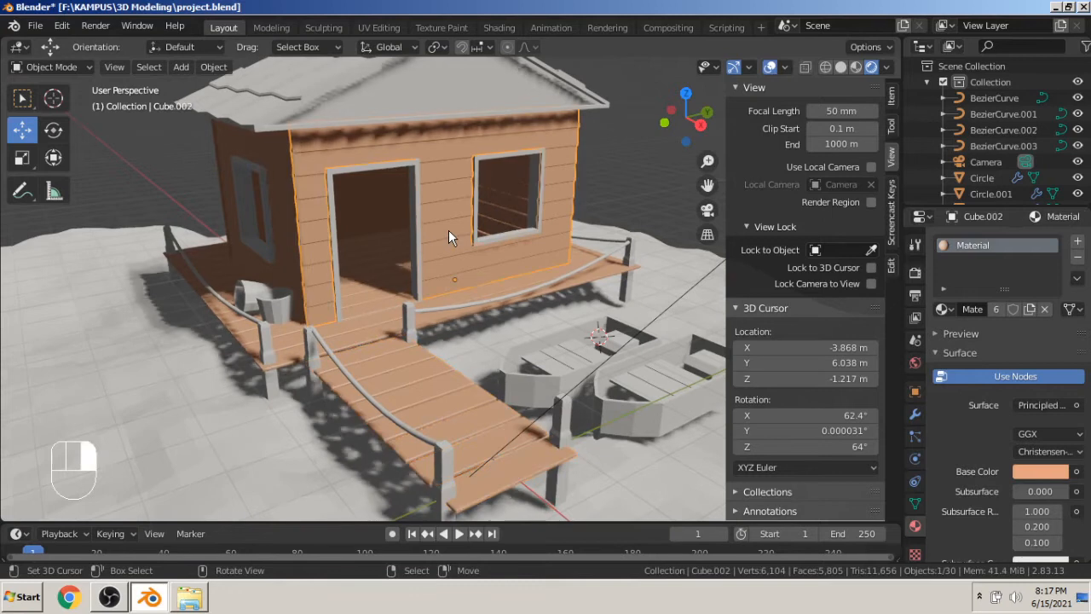
pyautogui.click(418, 363)
pyautogui.click(443, 274)
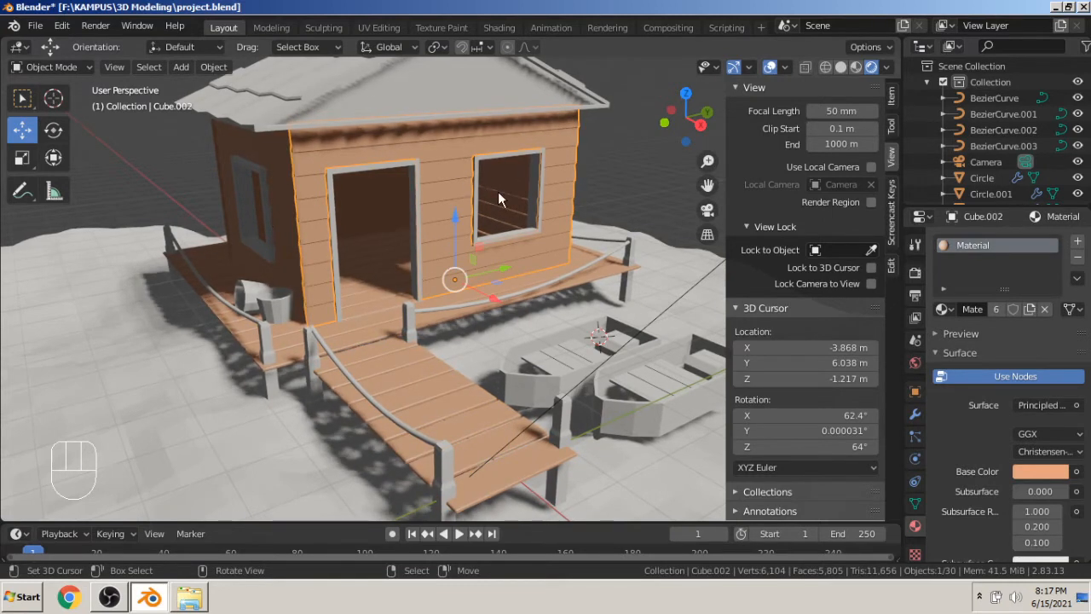
pyautogui.click(414, 350)
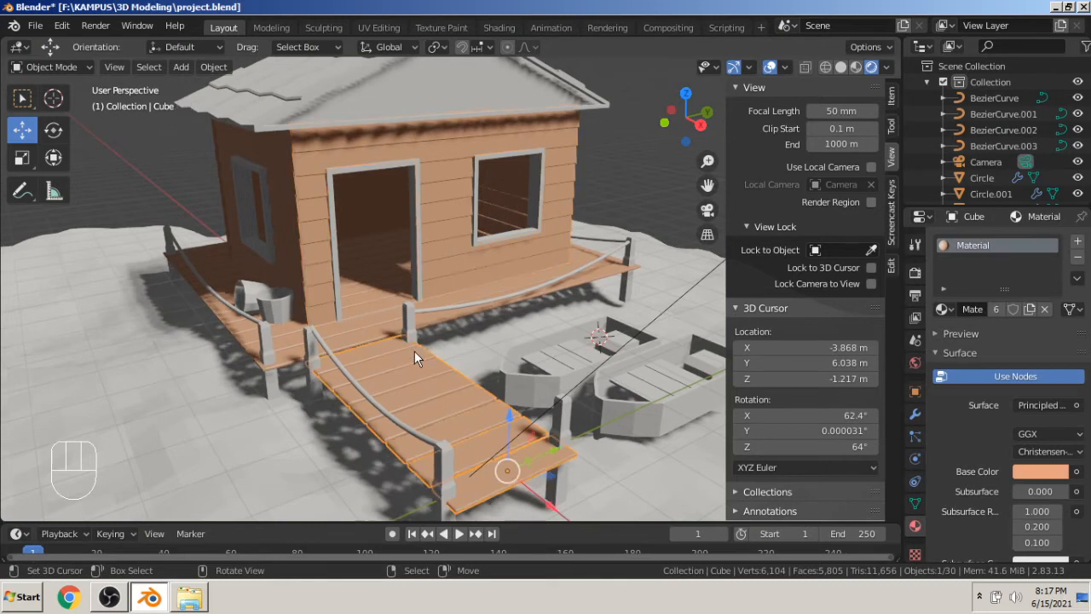
# Replace the front wall's shared material with a new one in light blue: hue 0.525, saturation 0.432, value 0.906.
pyautogui.click(462, 201)
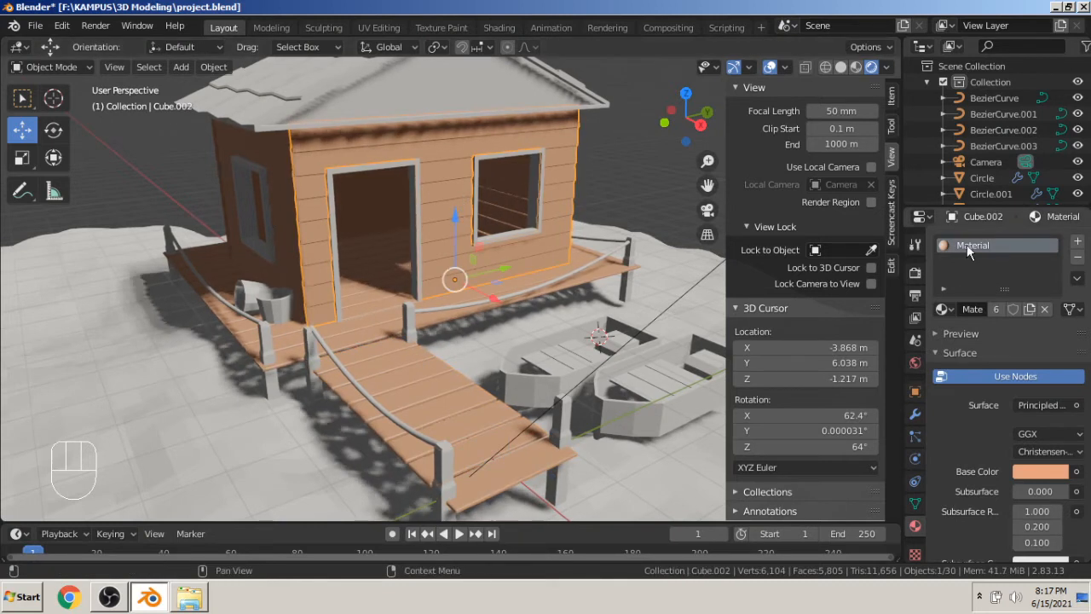
pyautogui.click(1075, 258)
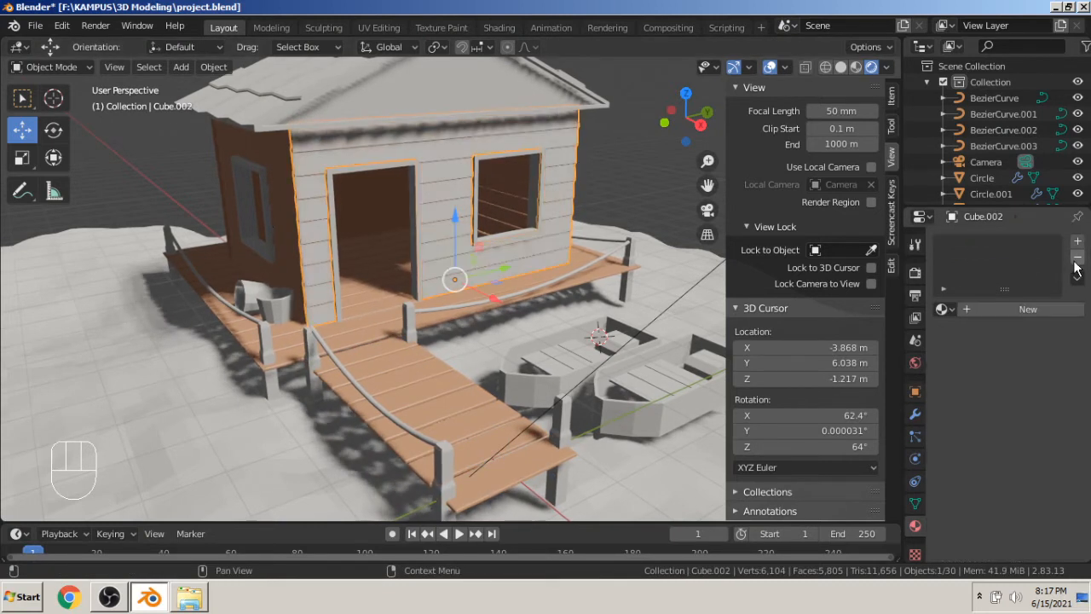
pyautogui.click(1029, 312)
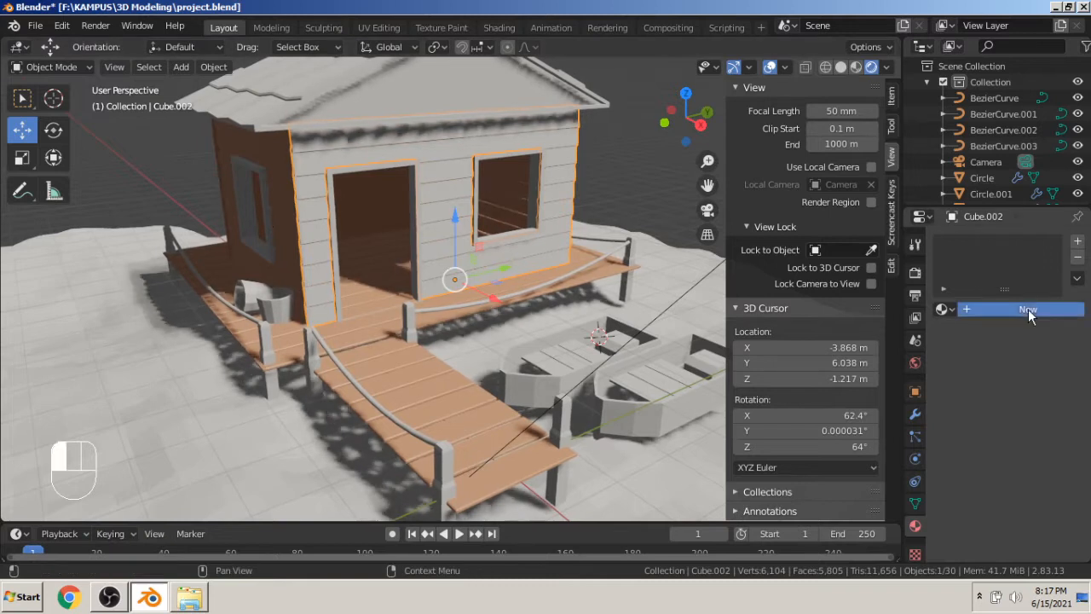
pyautogui.click(1029, 471)
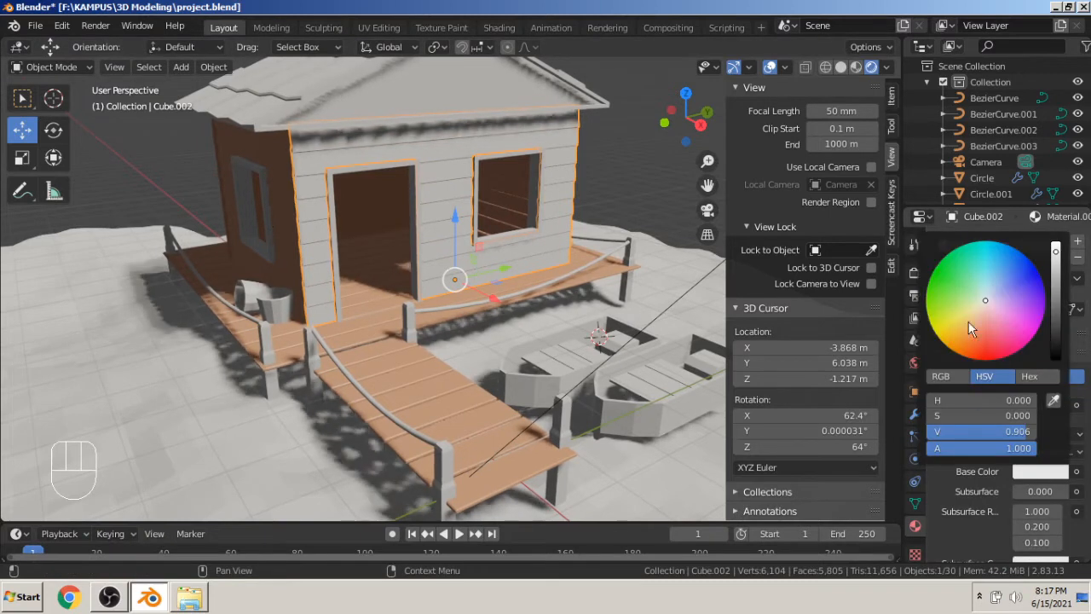
pyautogui.click(989, 275)
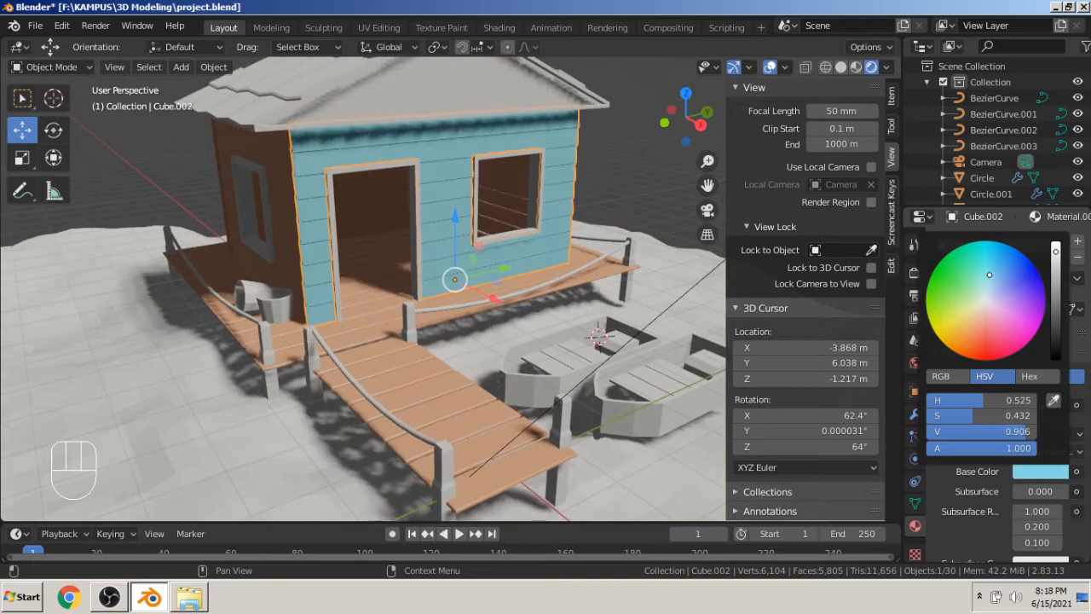
# Remove the orange material from the side wall behind the buckets and assign the existing Material.001 to it.
pyautogui.scroll(-3, 589, 170)
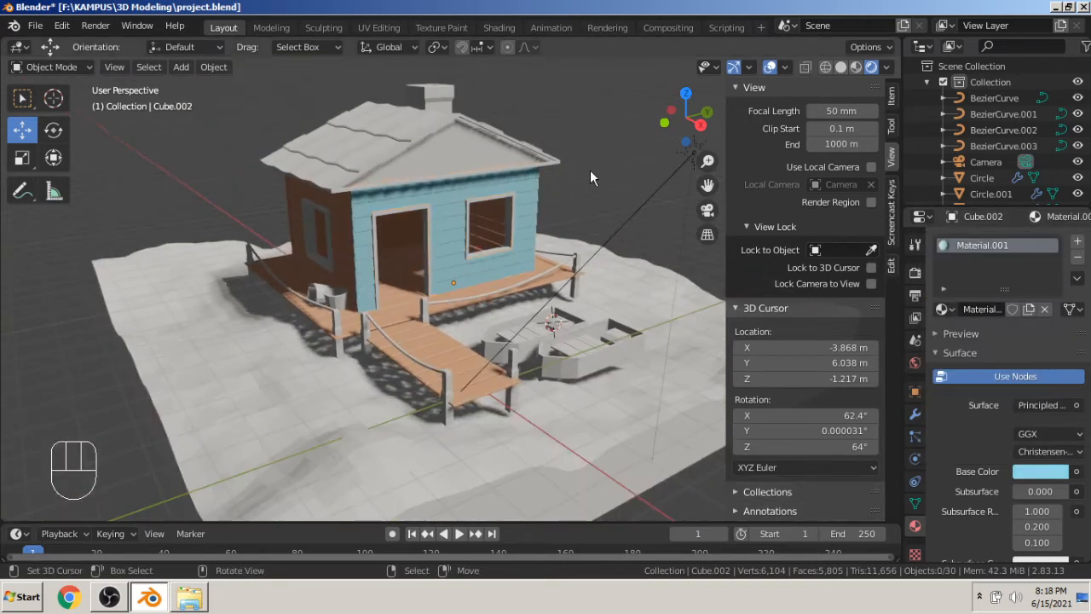
pyautogui.moveTo(230, 334); pyautogui.dragTo(2, 339, button='middle')
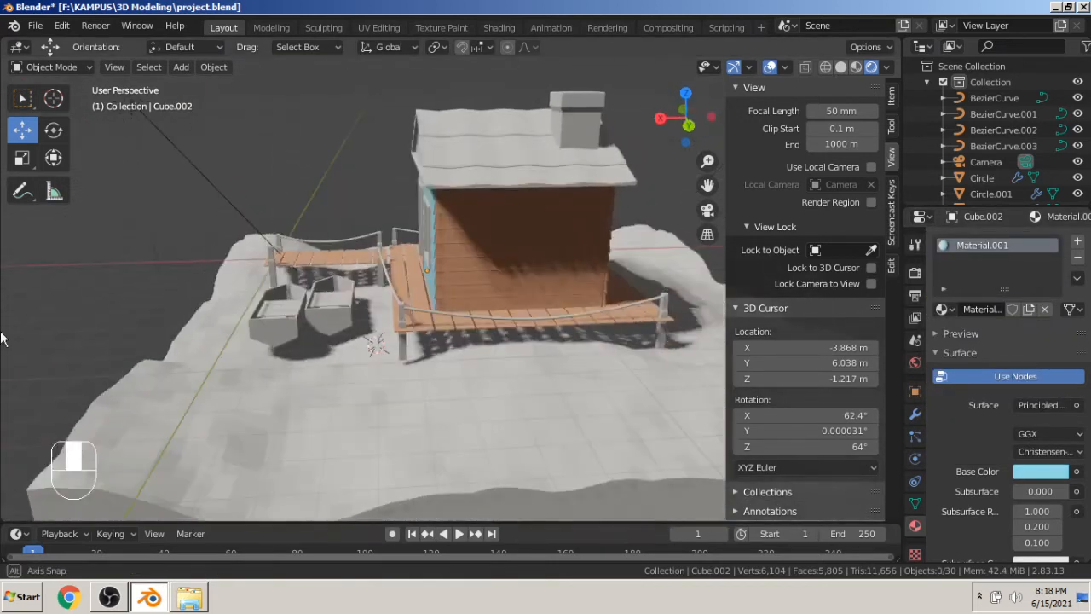
pyautogui.click(466, 237)
pyautogui.moveTo(466, 237); pyautogui.dragTo(380, 253, button='middle')
pyautogui.click(380, 253)
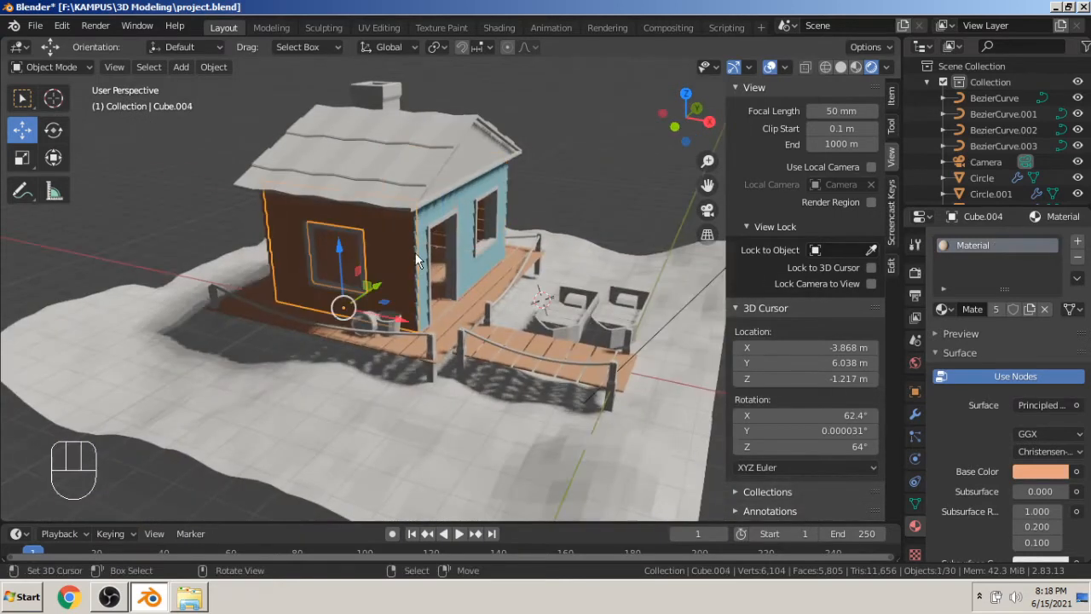
pyautogui.click(1076, 256)
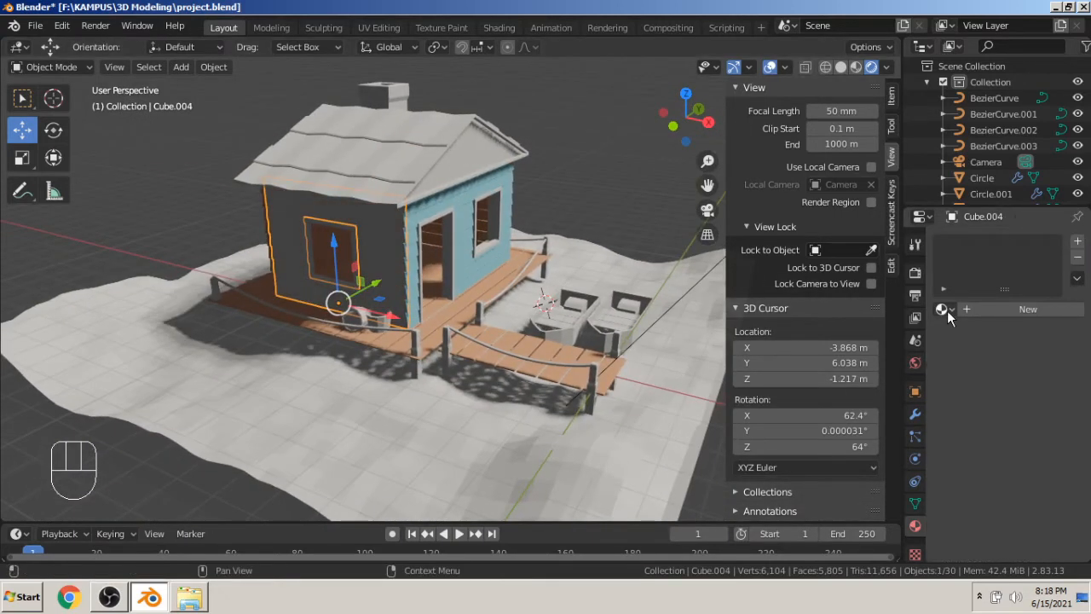
pyautogui.click(943, 310)
pyautogui.click(808, 348)
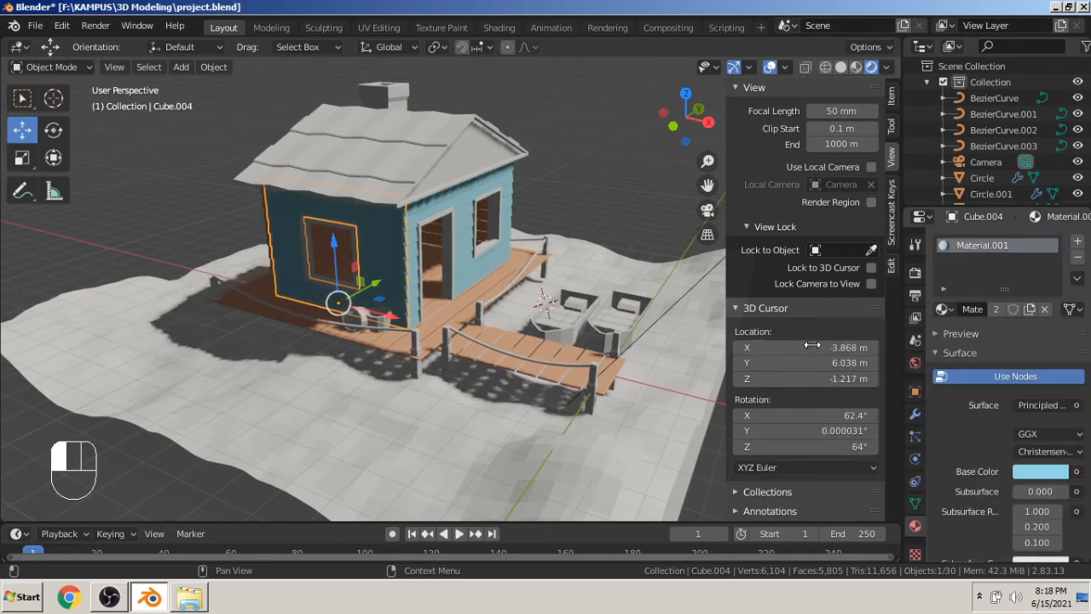
# Replace the orange material on the opposite, windowless side wall with the existing Material.001.
pyautogui.moveTo(505, 247); pyautogui.dragTo(440, 221, button='middle')
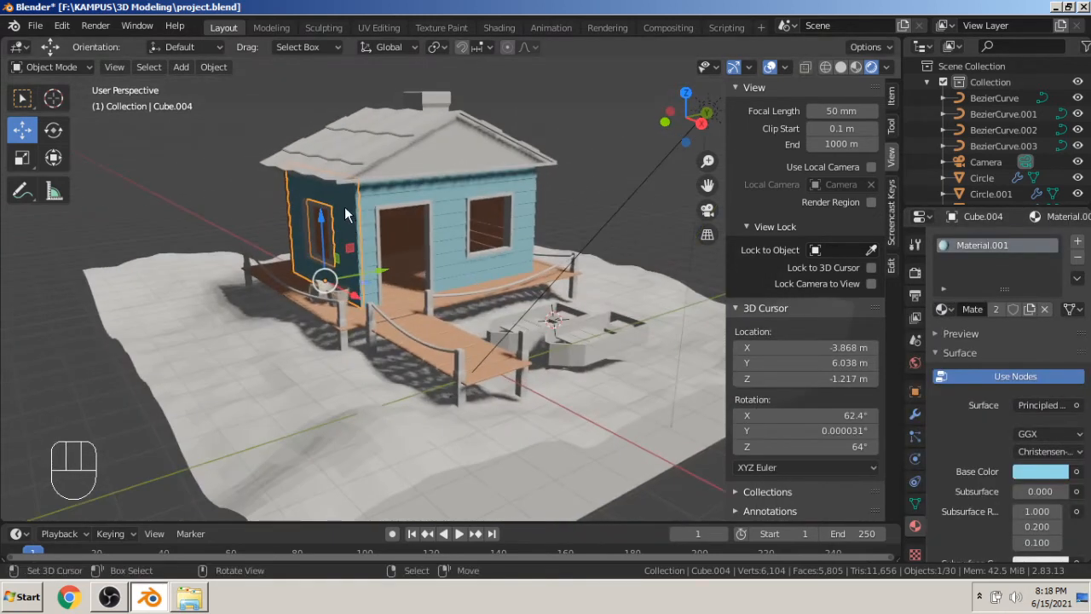
pyautogui.click(445, 201)
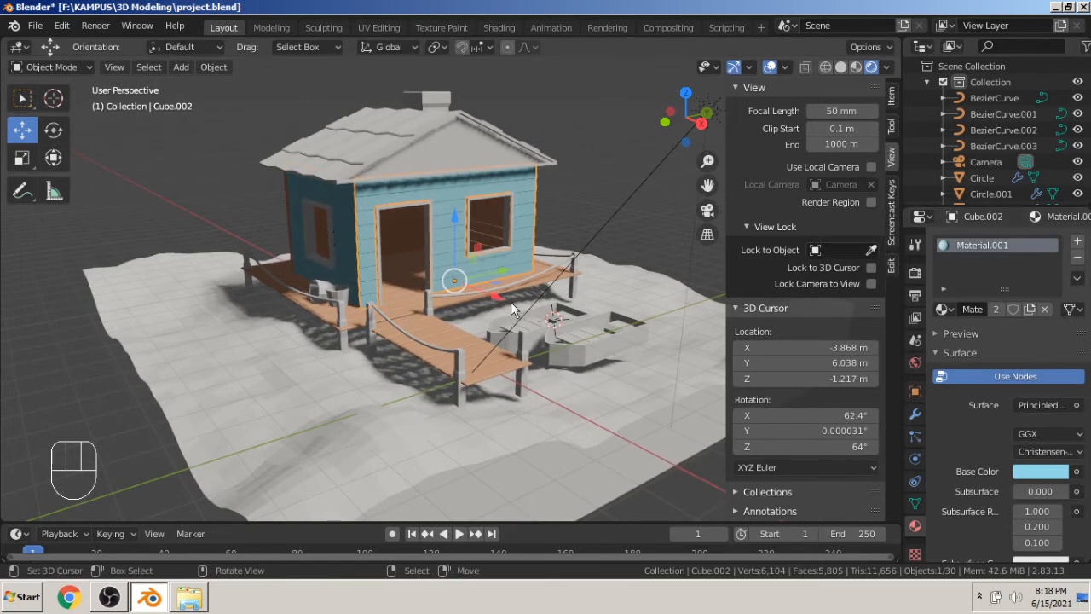
pyautogui.moveTo(509, 217); pyautogui.dragTo(340, 240, button='middle')
pyautogui.click(530, 232)
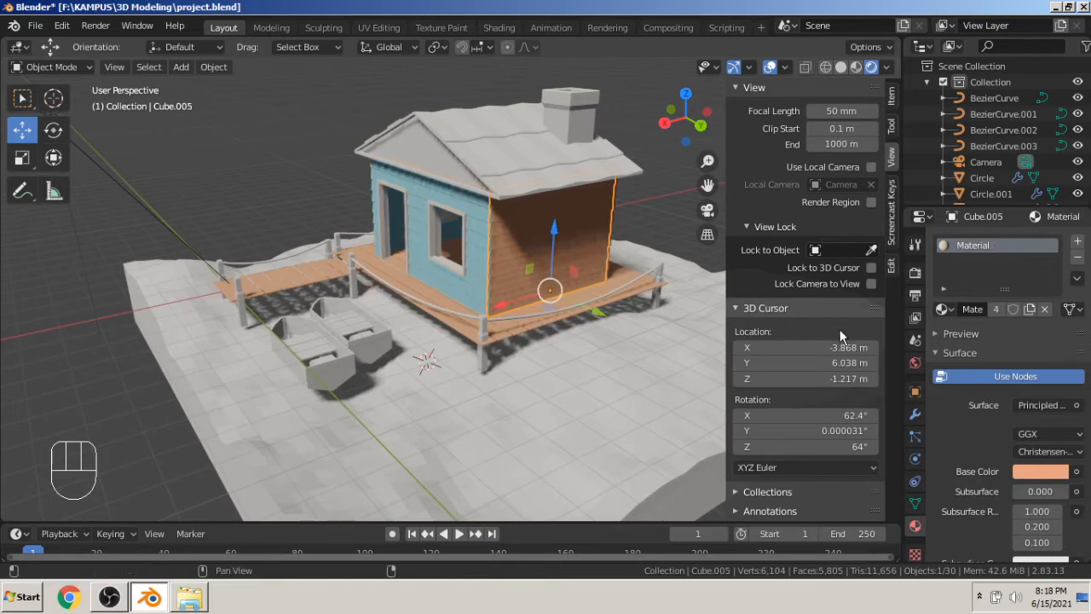
pyautogui.click(1078, 260)
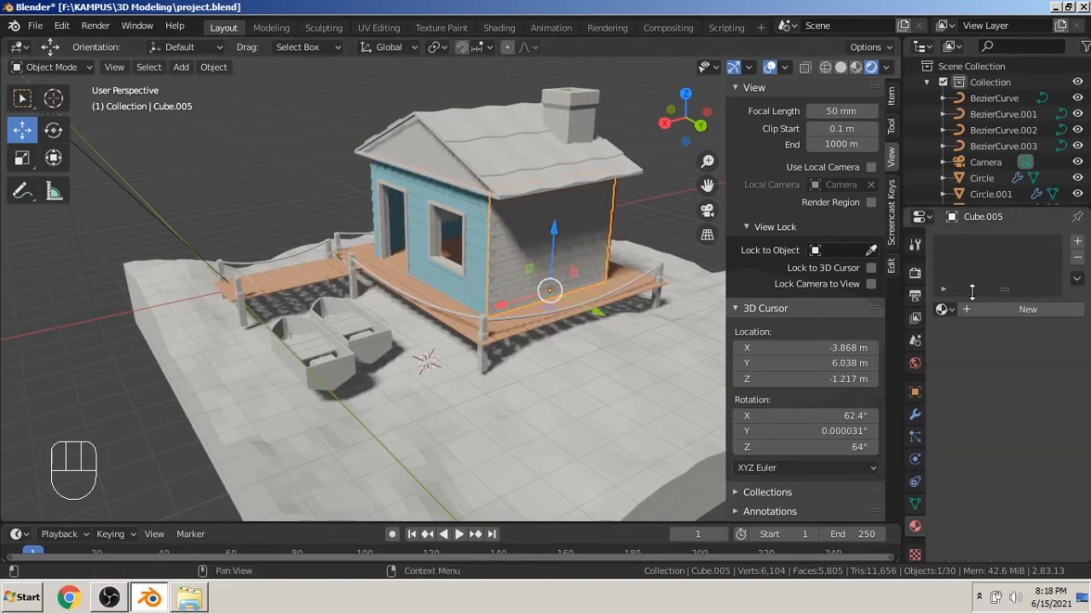
pyautogui.click(941, 309)
pyautogui.click(818, 347)
# Replace the orange material on the house's back wall with the existing light-blue Material.001.
pyautogui.moveTo(667, 296); pyautogui.dragTo(503, 234, button='middle')
pyautogui.click(503, 234)
pyautogui.click(943, 309)
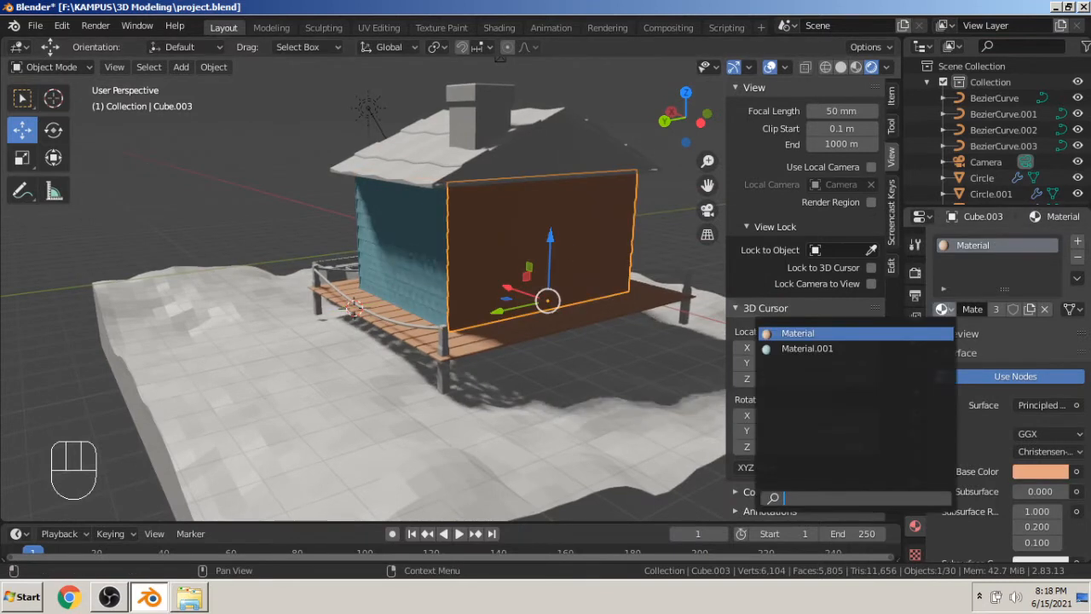
pyautogui.click(818, 350)
pyautogui.moveTo(439, 286); pyautogui.dragTo(195, 238, button='middle')
pyautogui.moveTo(153, 170); pyautogui.dragTo(414, 250, button='middle')
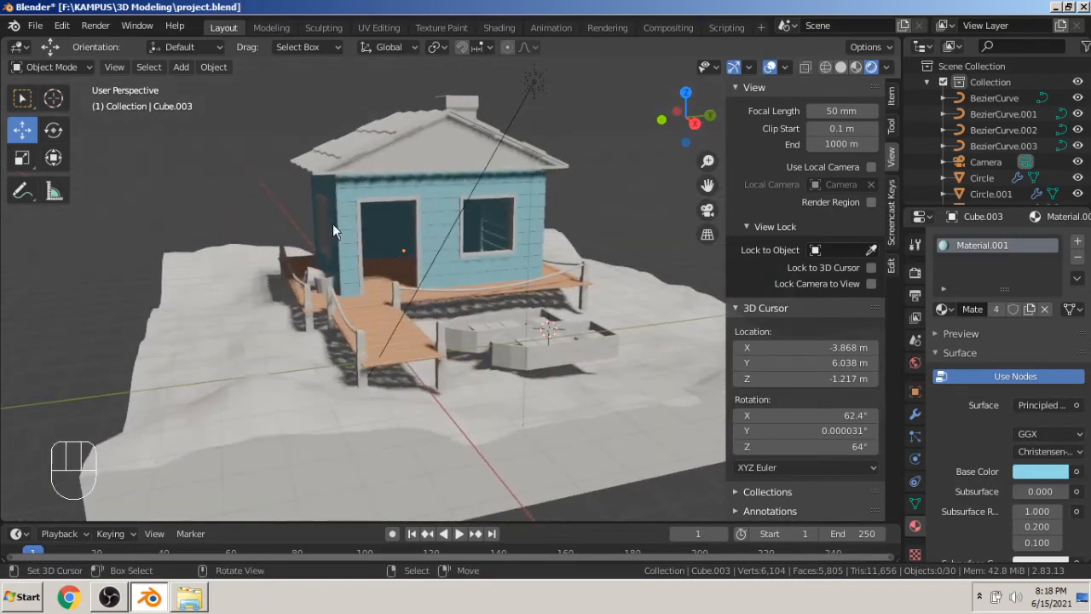
# Give the nearest post at the walkway's outer end a new brown material: hue 0.057, saturation 0.570, value 0.656.
pyautogui.scroll(2, 341, 224)
pyautogui.moveTo(419, 256); pyautogui.dragTo(478, 155, button='middle')
pyautogui.scroll(1, 442, 285)
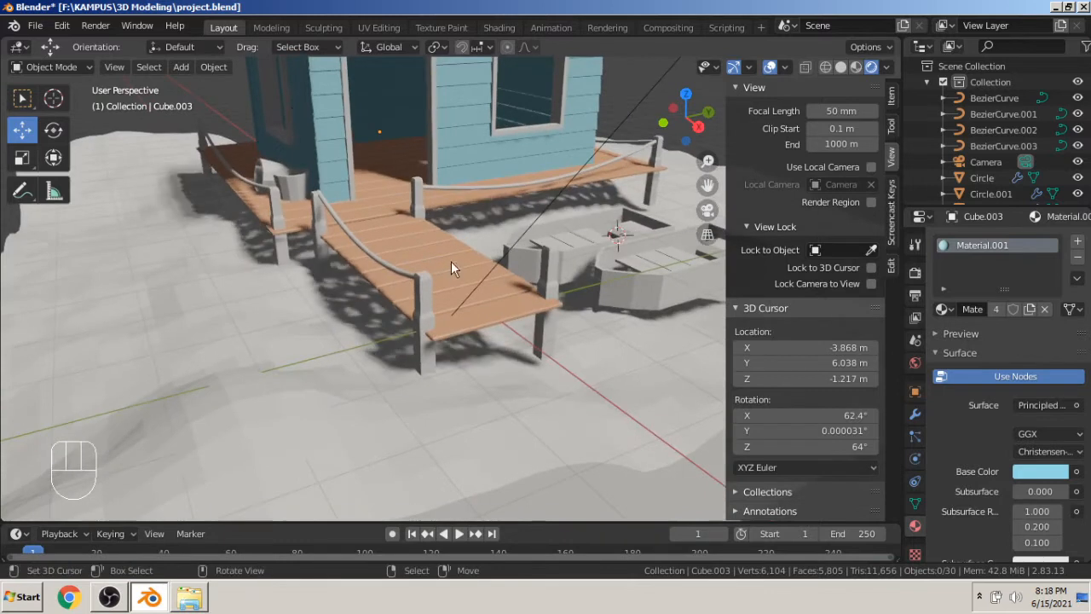
pyautogui.click(428, 300)
pyautogui.click(1023, 314)
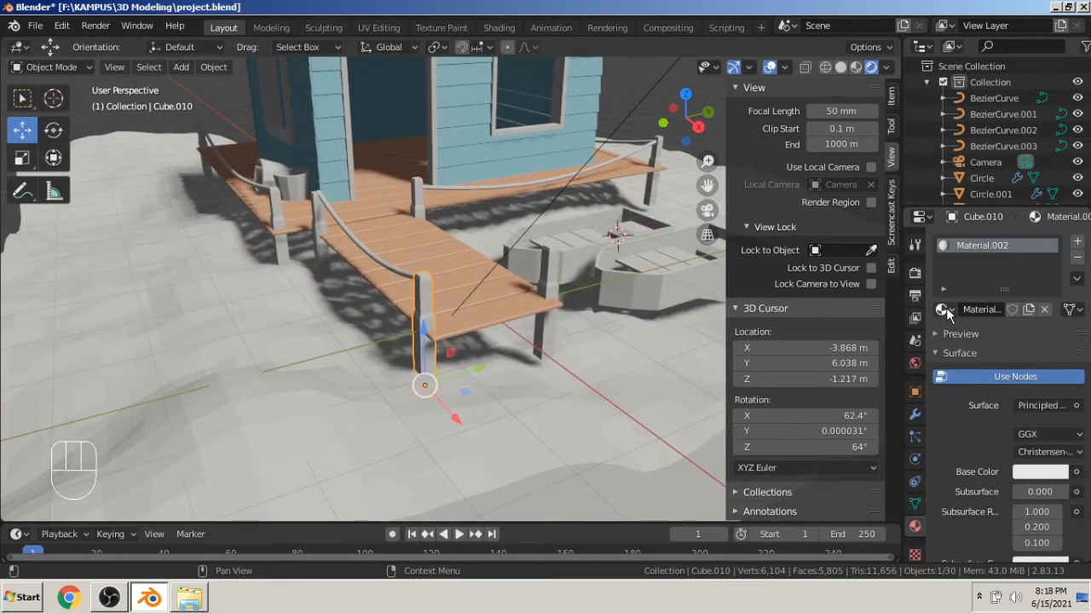
pyautogui.click(1040, 471)
pyautogui.moveTo(981, 315); pyautogui.dragTo(973, 331)
pyautogui.scroll(-5, 1018, 317)
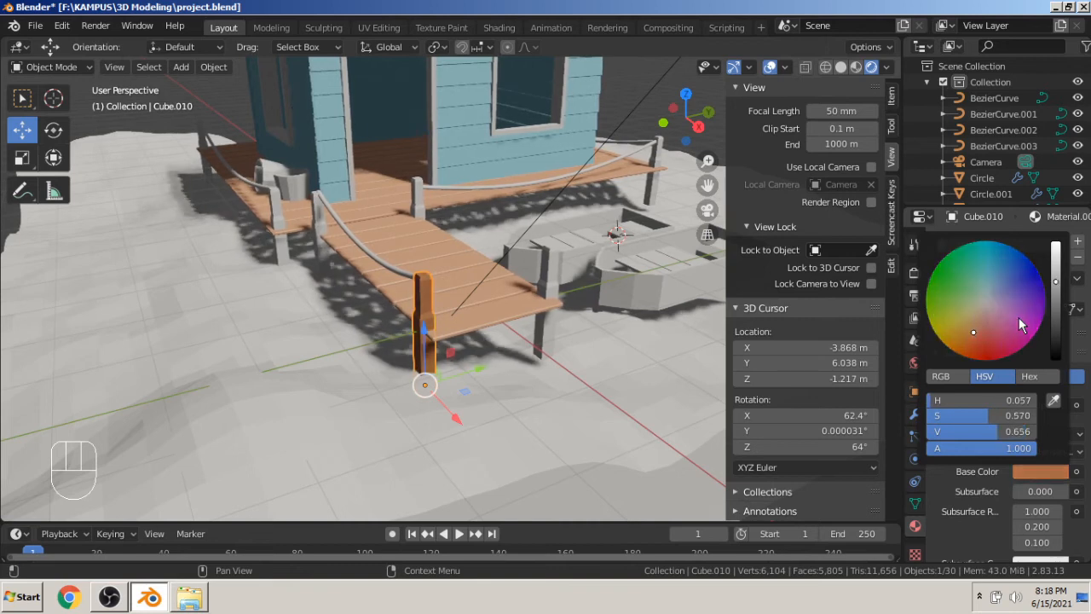
# Copy the brown Material.002 from the first post to the other end post and the two posts where the walkway meets the deck.
pyautogui.click(553, 271)
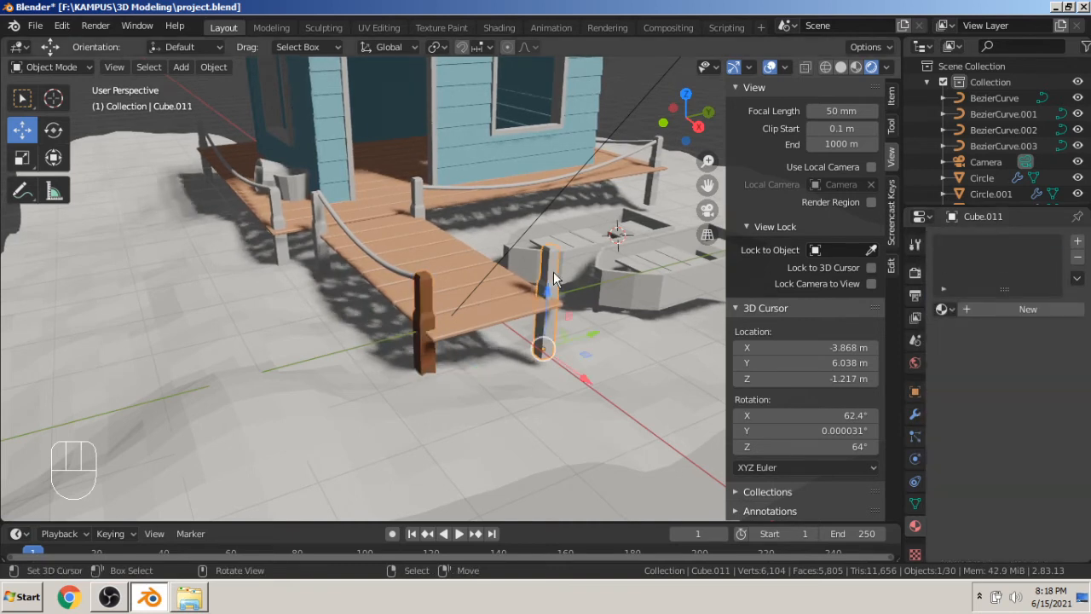
pyautogui.keyDown('shift'); pyautogui.click(424, 317); pyautogui.keyUp('shift')
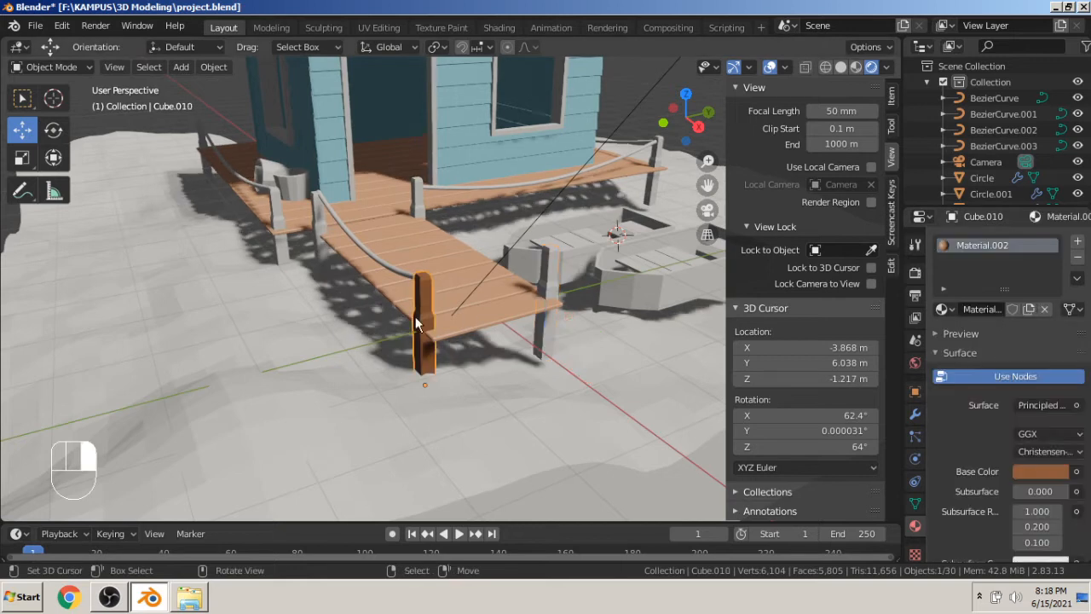
pyautogui.moveTo(943, 311); pyautogui.dragTo(553, 280)
pyautogui.moveTo(943, 310); pyautogui.dragTo(419, 200)
pyautogui.moveTo(943, 310); pyautogui.dragTo(396, 220)
pyautogui.moveTo(328, 226)
pyautogui.mouseDown()
pyautogui.moveTo(317, 223)
pyautogui.moveTo(321, 234)
pyautogui.mouseUp()
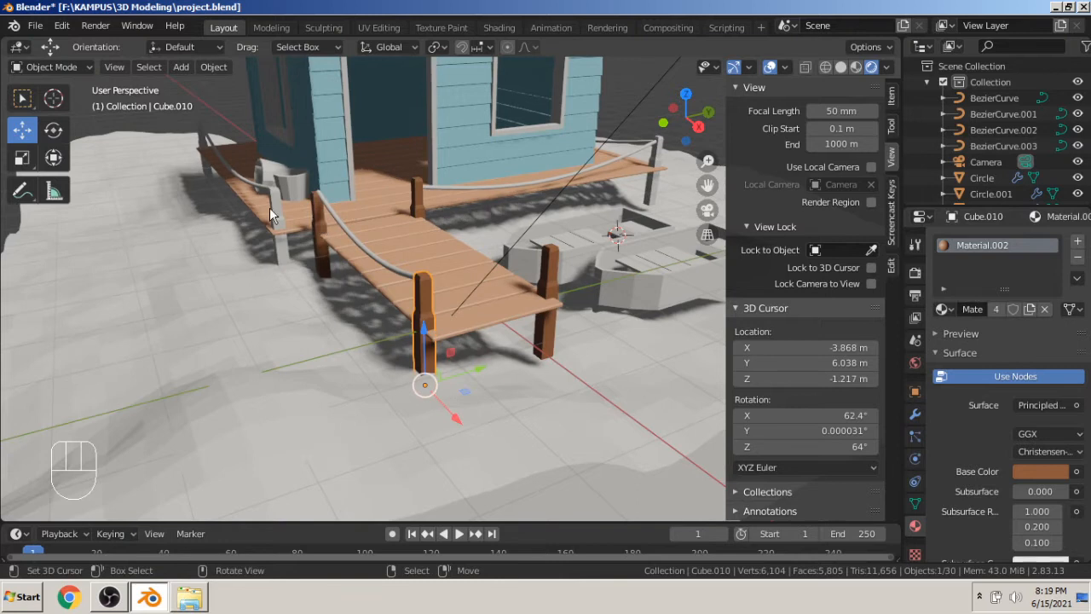
# Copy the brown Material.002 to the four remaining rope posts around the house deck.
pyautogui.moveTo(943, 309); pyautogui.dragTo(281, 214)
pyautogui.moveTo(663, 183); pyautogui.dragTo(675, 256, button='middle')
pyautogui.moveTo(942, 310); pyautogui.dragTo(647, 226)
pyautogui.moveTo(610, 234); pyautogui.dragTo(928, 283, button='middle')
pyautogui.moveTo(944, 311); pyautogui.dragTo(233, 222)
pyautogui.moveTo(365, 224)
pyautogui.mouseDown(button='middle')
pyautogui.moveTo(525, 202)
pyautogui.moveTo(380, 212)
pyautogui.mouseUp(button='middle')
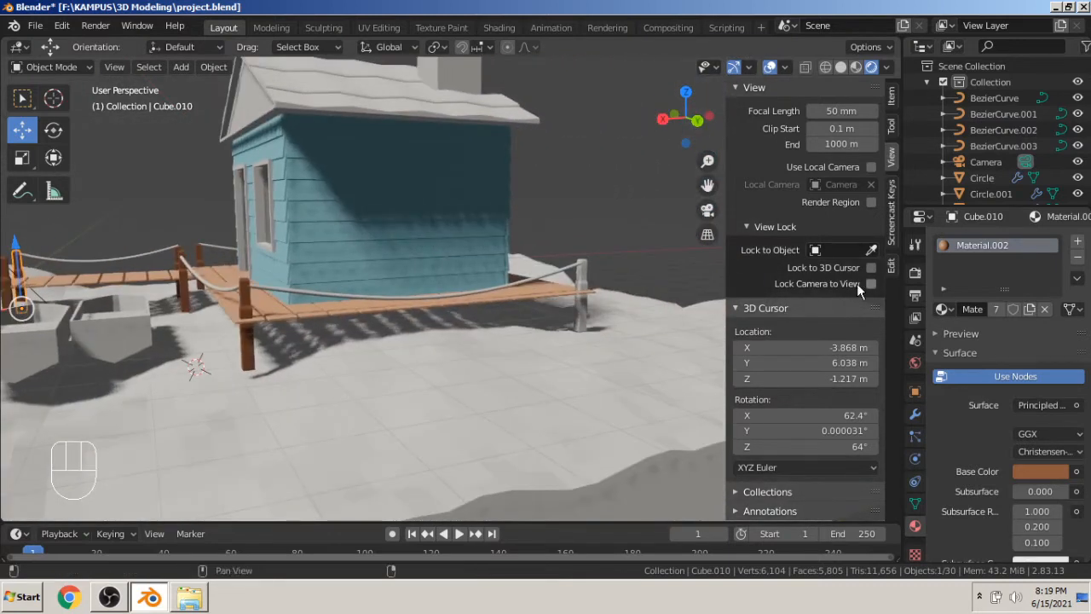
pyautogui.moveTo(944, 310); pyautogui.dragTo(582, 277)
# Give the upright bucket a new brown material with hue 0.065 and saturation 0.537, and darken its value.
pyautogui.moveTo(535, 271); pyautogui.dragTo(423, 215, button='middle')
pyautogui.scroll(3, 336, 230)
pyautogui.scroll(2, 335, 228)
pyautogui.moveTo(336, 228); pyautogui.dragTo(361, 237, button='middle')
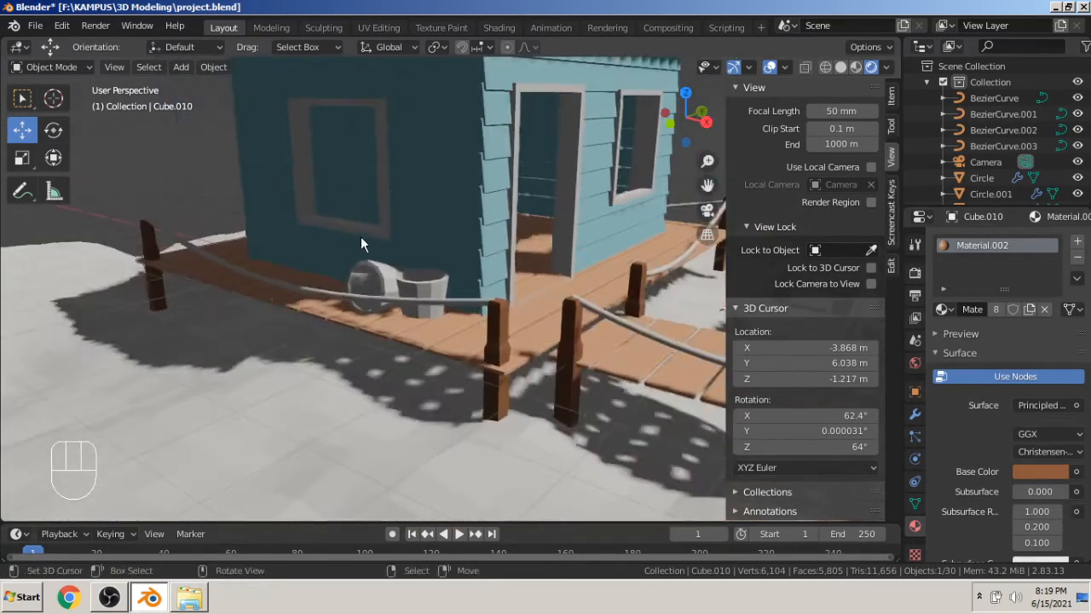
pyautogui.rightClick(410, 287)
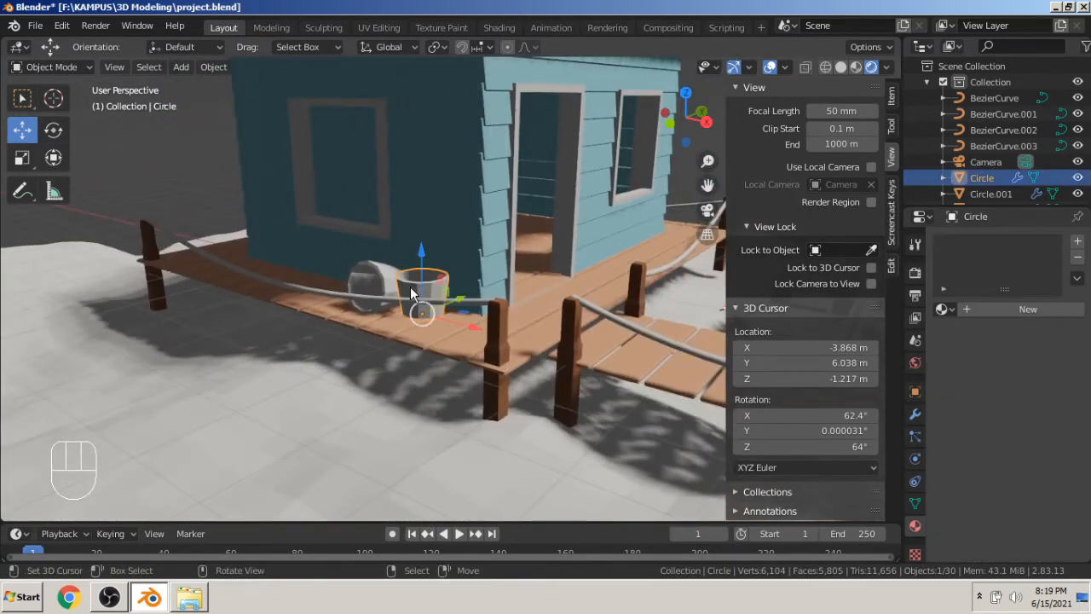
pyautogui.click(1016, 312)
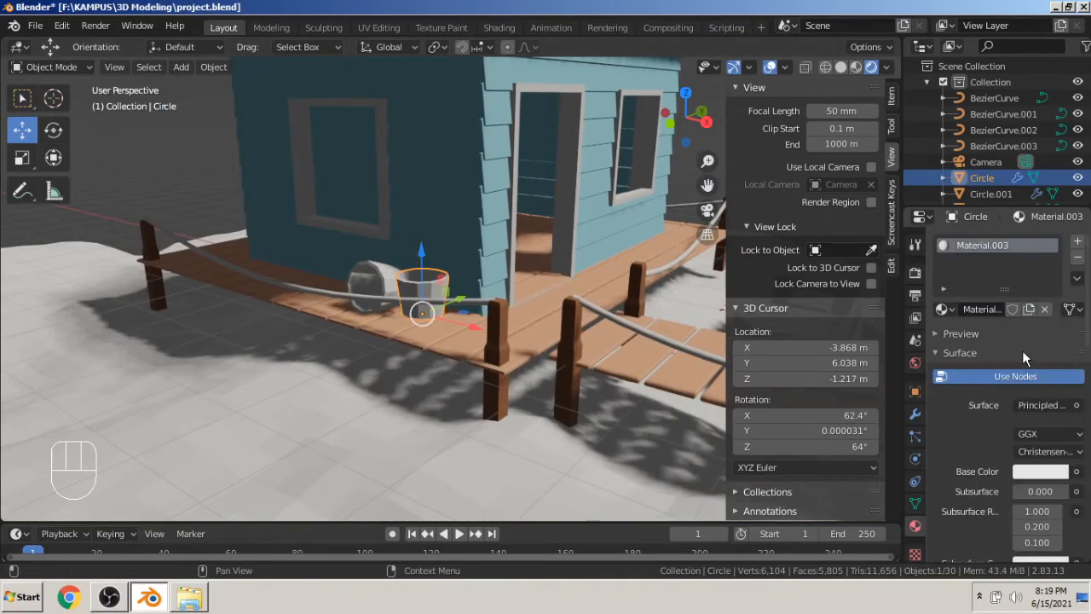
pyautogui.click(1042, 471)
pyautogui.moveTo(980, 305); pyautogui.dragTo(980, 331)
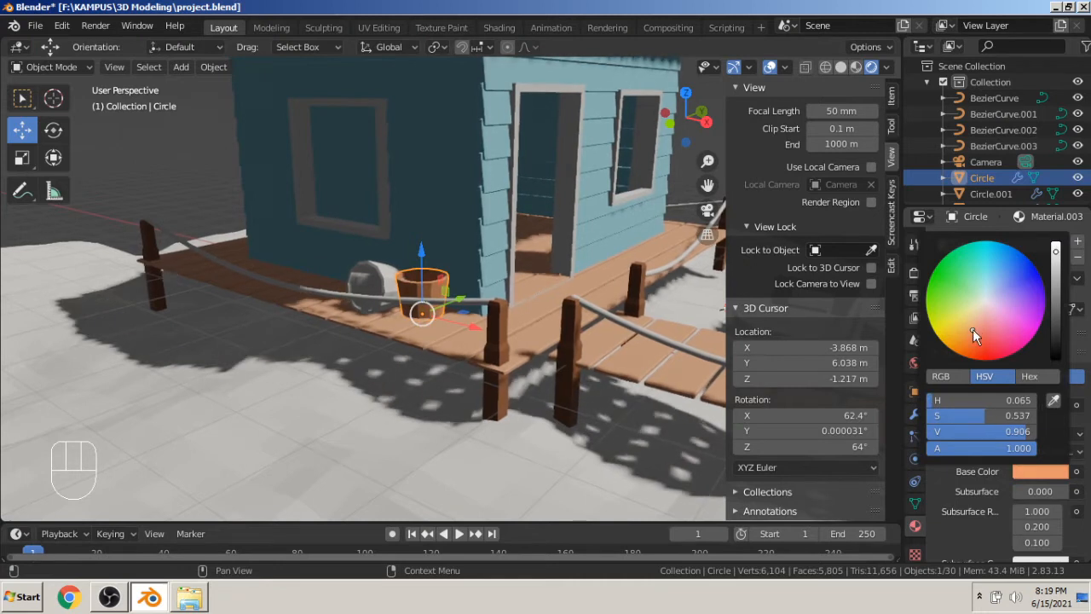
pyautogui.scroll(-6, 979, 329)
# Set the specular of the upright bucket's material to 0.028.
pyautogui.moveTo(566, 190); pyautogui.dragTo(539, 202, button='middle')
pyautogui.scroll(-3, 1036, 443)
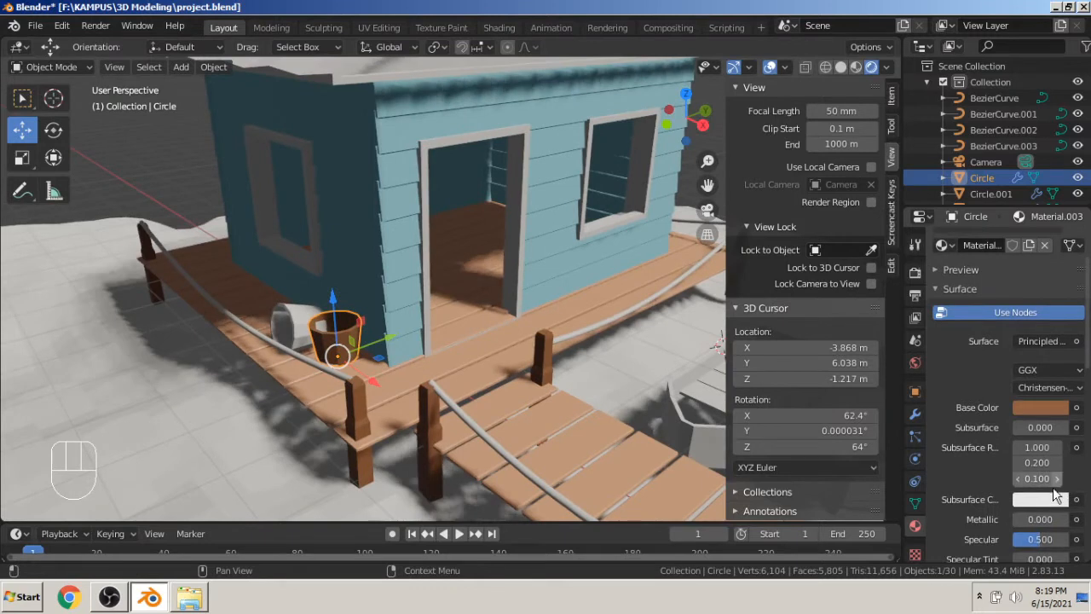
pyautogui.moveTo(1044, 539); pyautogui.dragTo(1015, 540)
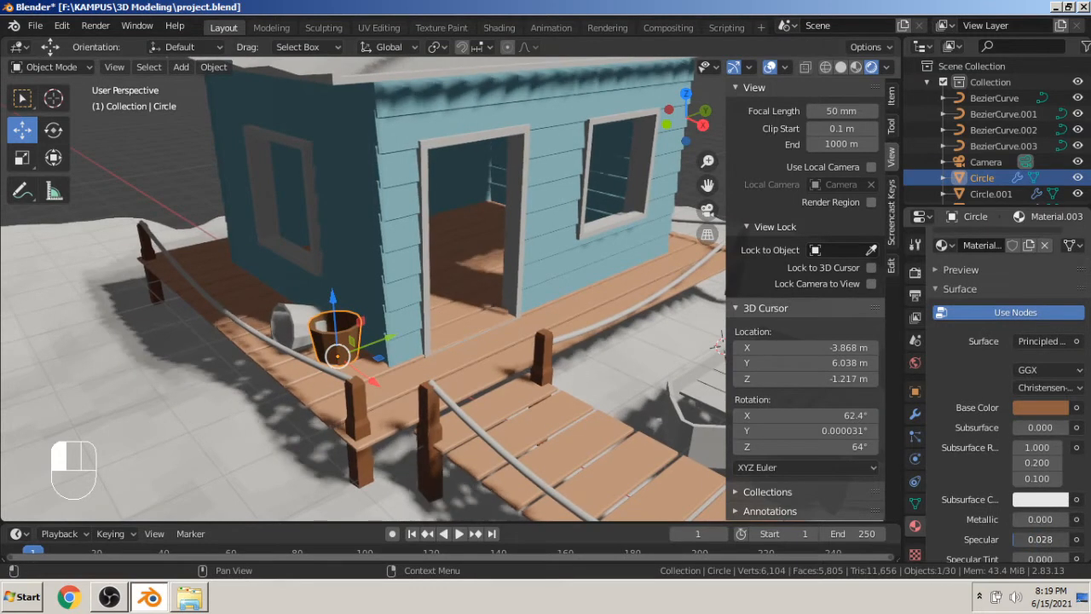
# Assign the existing Material.003 to the tipped-over bucket and deselect it.
pyautogui.moveTo(433, 309); pyautogui.dragTo(476, 294, button='middle')
pyautogui.click(357, 317)
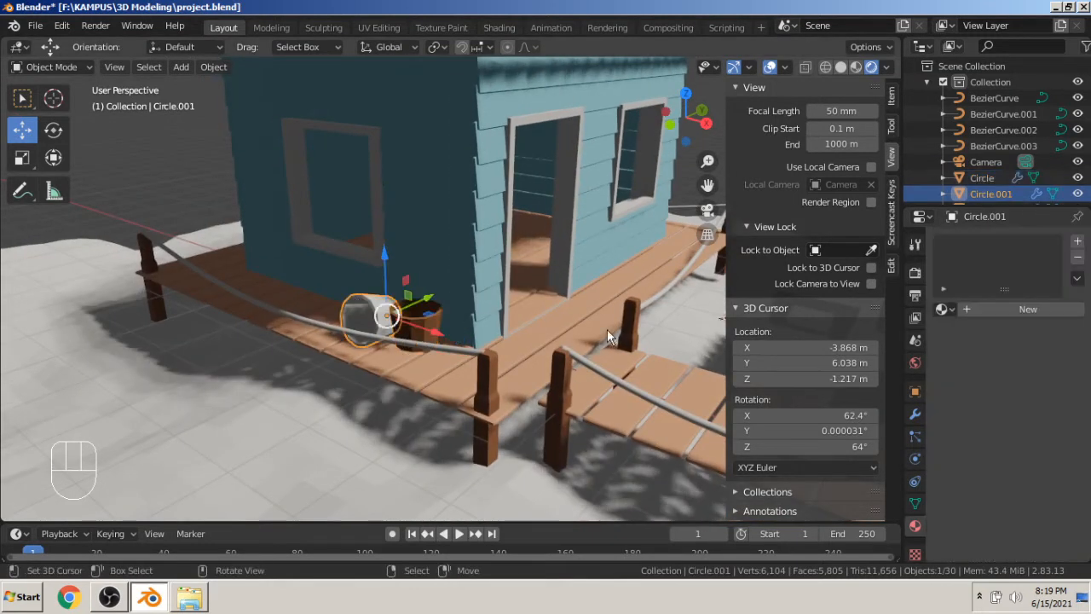
pyautogui.click(942, 309)
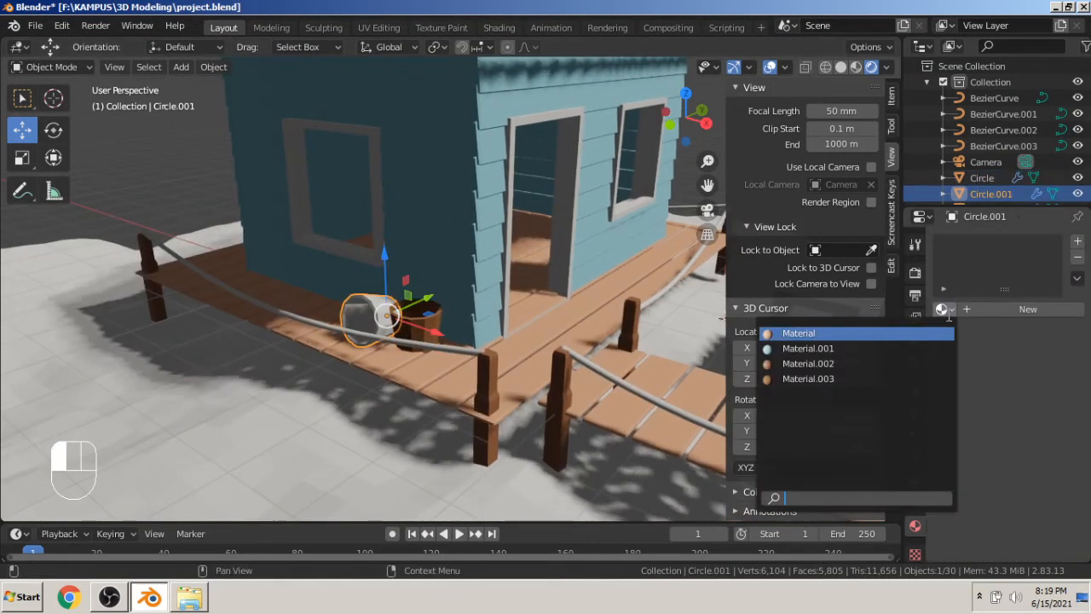
pyautogui.click(881, 379)
pyautogui.rightClick(211, 160)
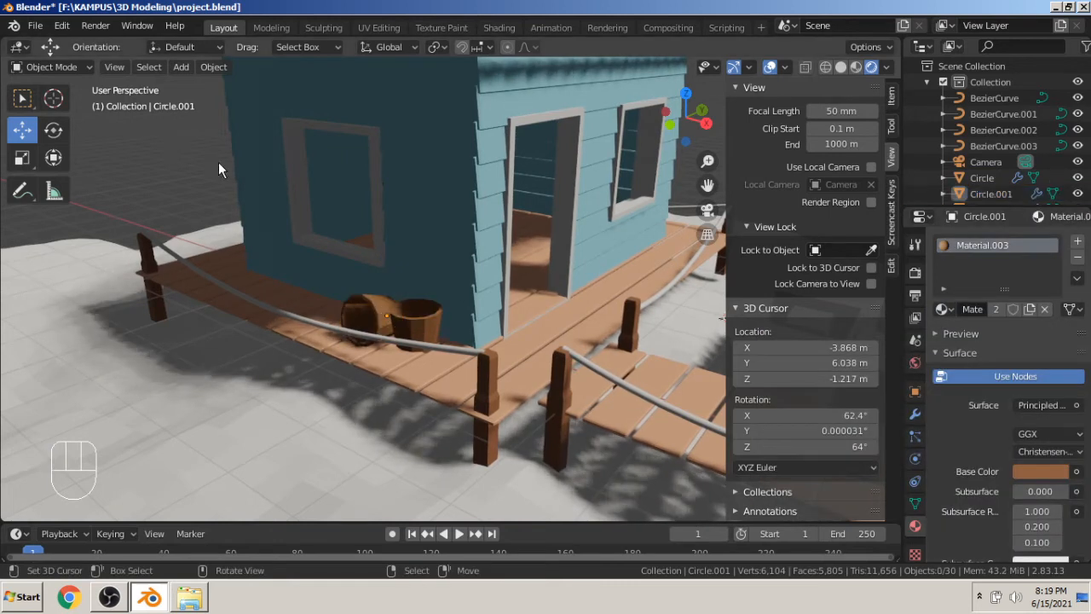
# Give the rope along the front deck edge a new olive-green material: hue 0.209, saturation 0.469, value 0.656.
pyautogui.scroll(-6, 211, 160)
pyautogui.scroll(1, 554, 232)
pyautogui.moveTo(558, 227); pyautogui.dragTo(523, 243, button='middle')
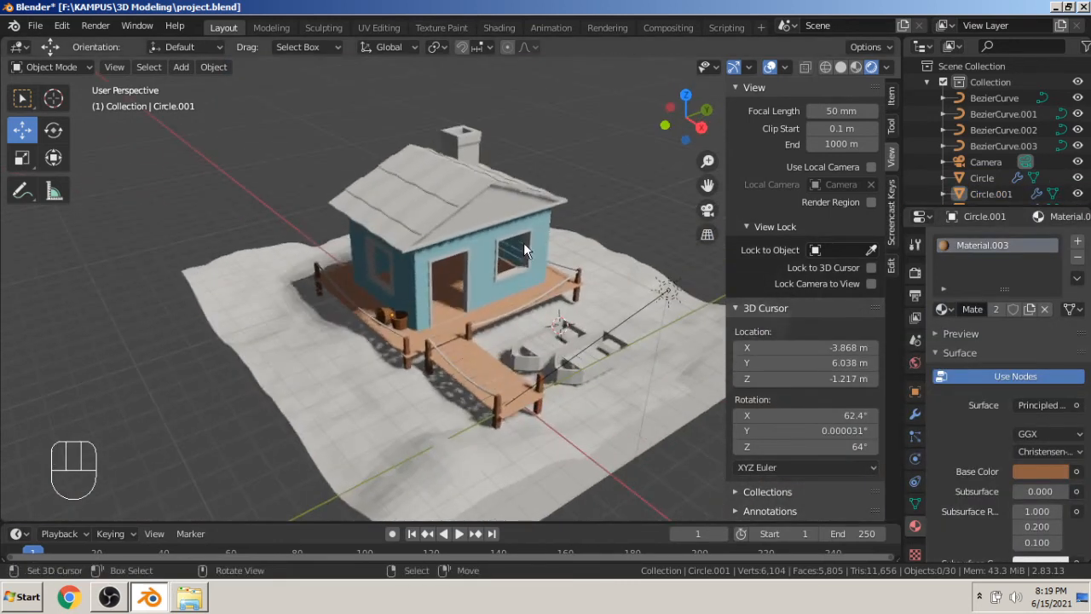
pyautogui.scroll(5, 596, 273)
pyautogui.click(633, 284)
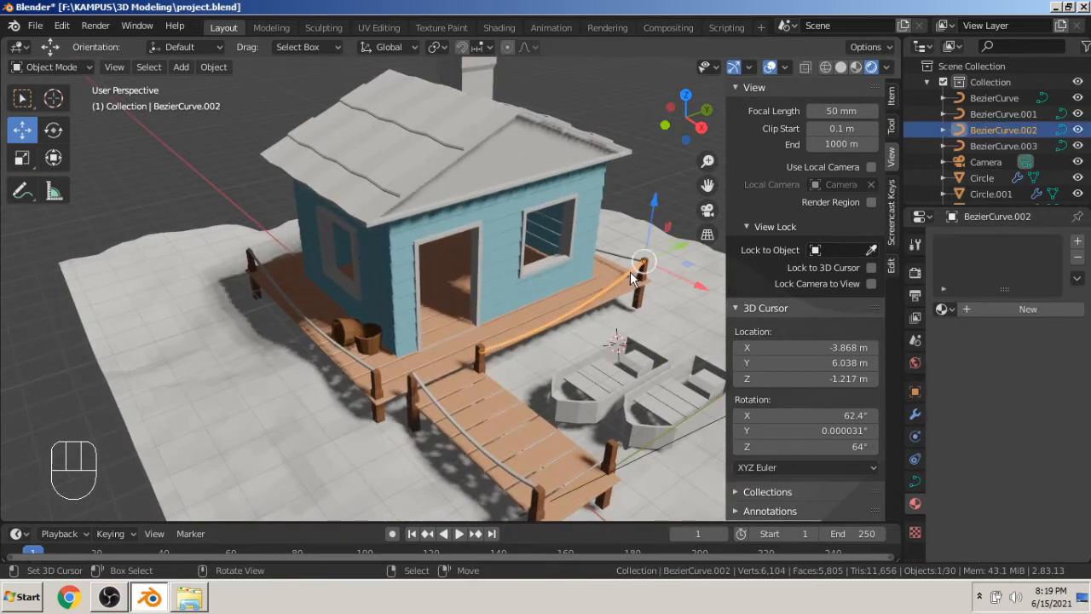
pyautogui.click(1030, 307)
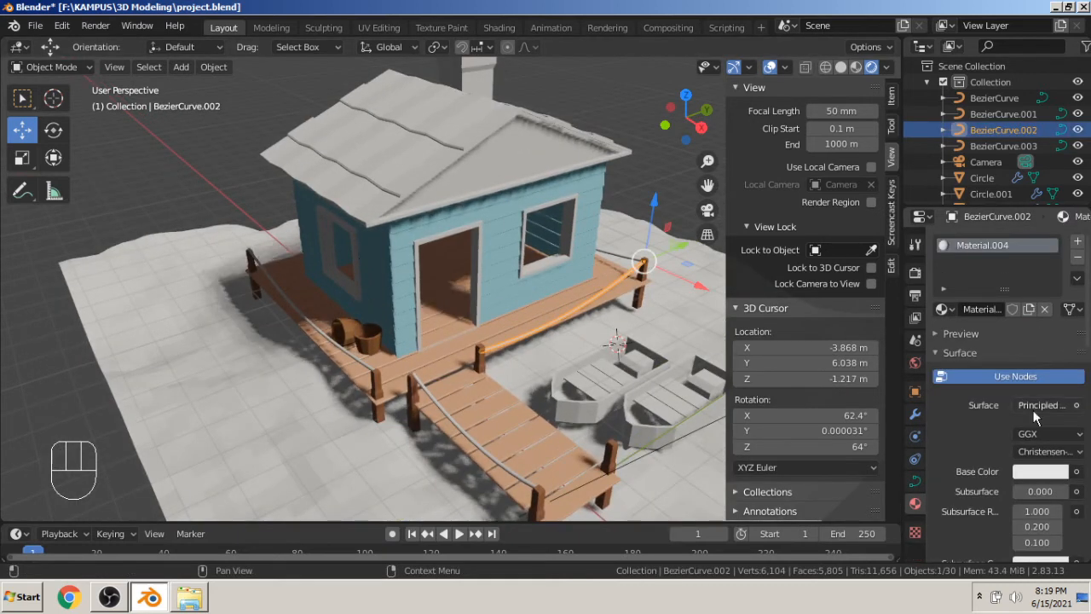
pyautogui.click(1040, 471)
pyautogui.click(958, 304)
pyautogui.moveTo(958, 304); pyautogui.dragTo(963, 306)
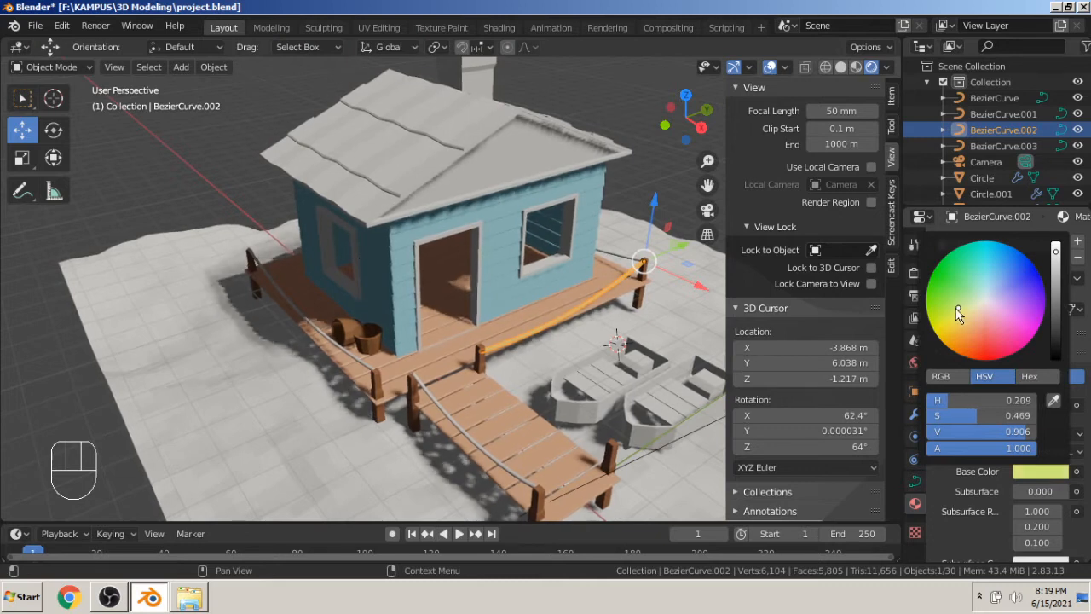
pyautogui.scroll(-5, 956, 309)
pyautogui.rightClick(660, 173)
# Recolor the front deck rope's material to a golden brown.
pyautogui.keyDown('shift'); pyautogui.moveTo(596, 358); pyautogui.dragTo(588, 262, button='middle'); pyautogui.keyUp('shift')
pyautogui.scroll(3, 603, 256)
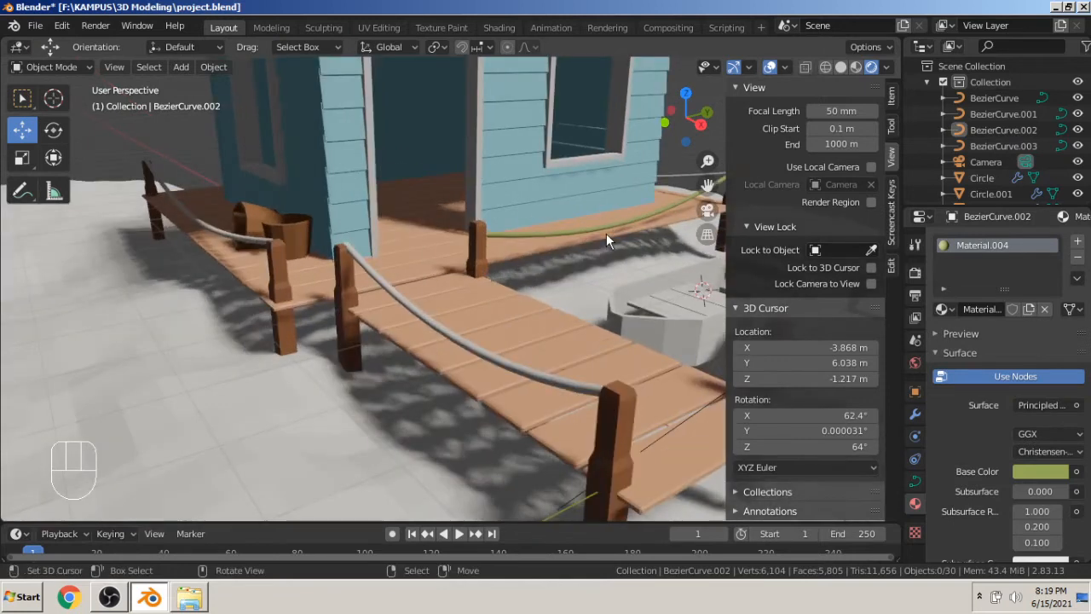
pyautogui.click(612, 230)
pyautogui.click(1048, 468)
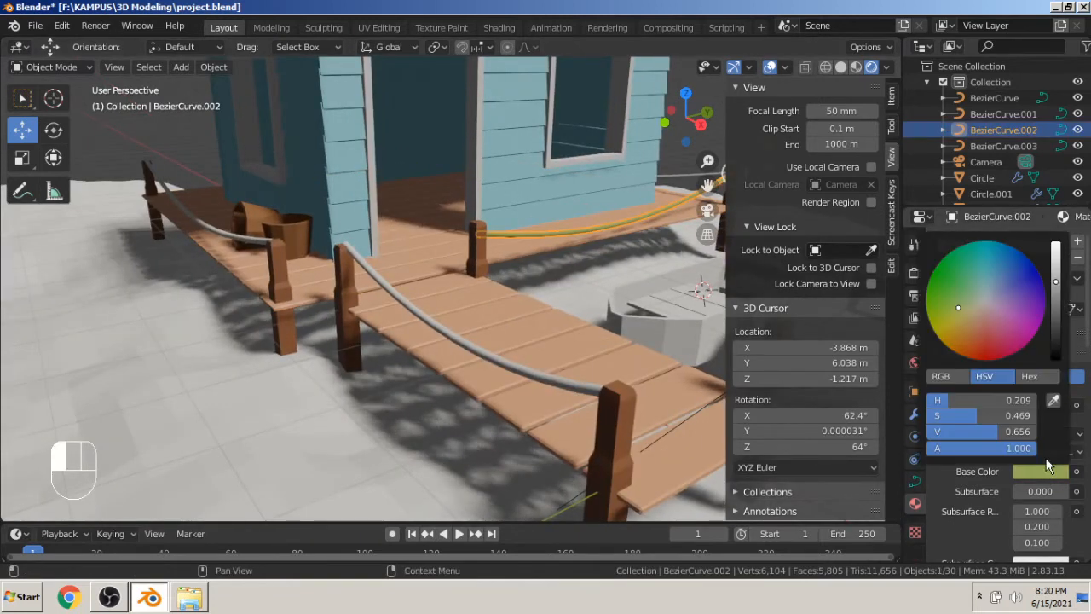
pyautogui.moveTo(961, 309); pyautogui.dragTo(963, 320)
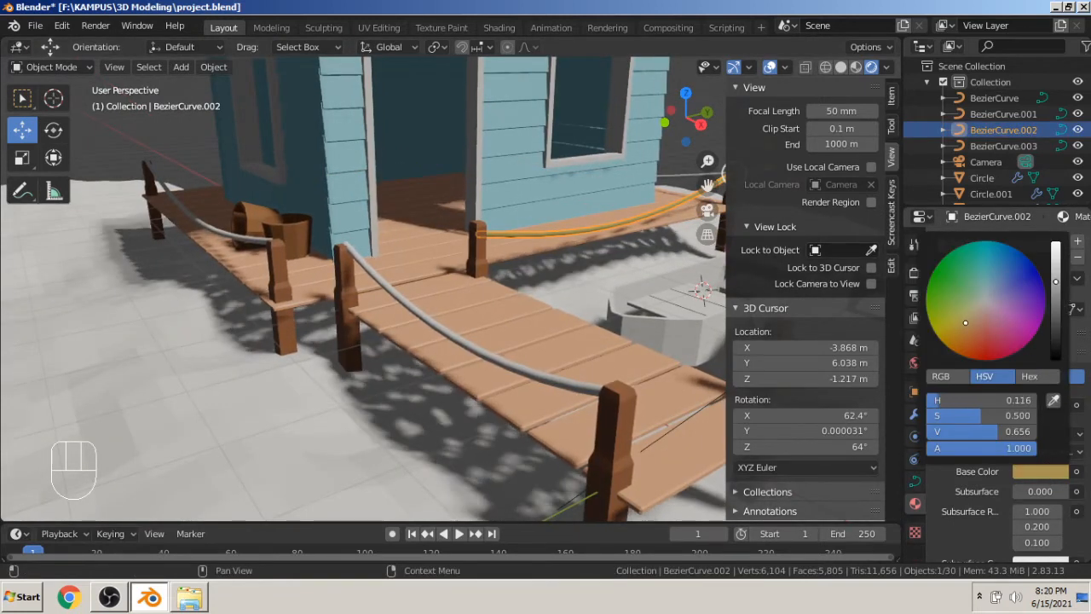
pyautogui.click(175, 149)
pyautogui.scroll(-4, 414, 170)
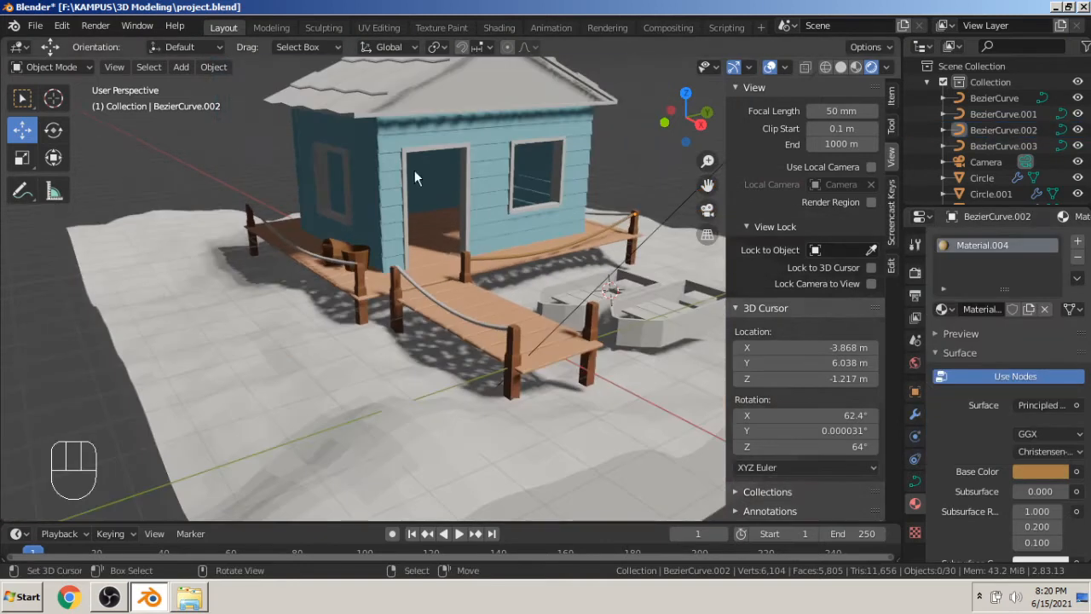
# Assign the existing Material.004 to the rope along the windowless side of the deck and to the walkway rope.
pyautogui.click(618, 212)
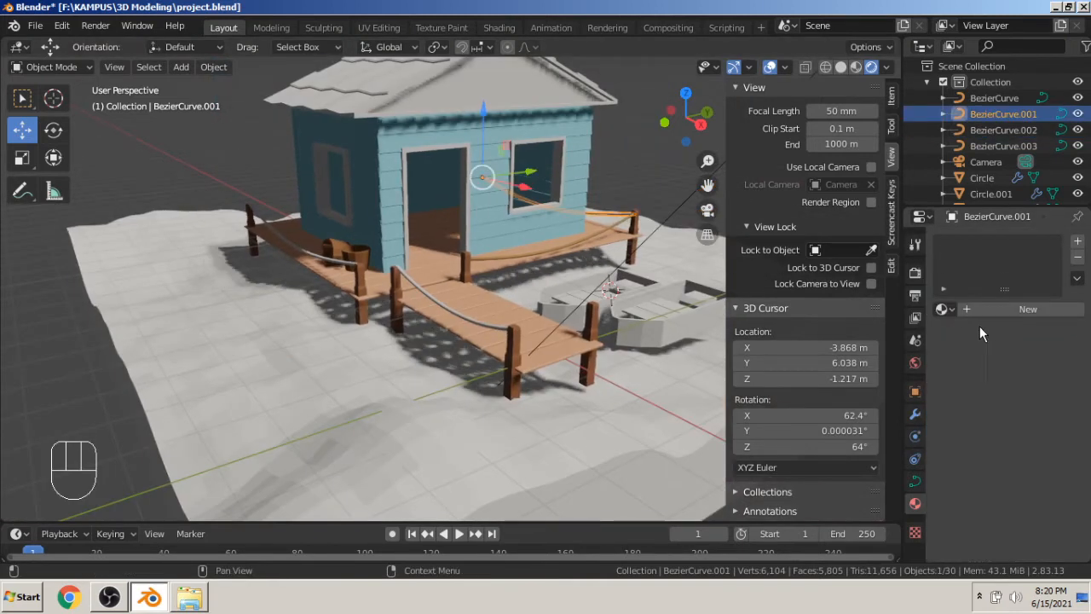
pyautogui.click(942, 308)
pyautogui.click(844, 392)
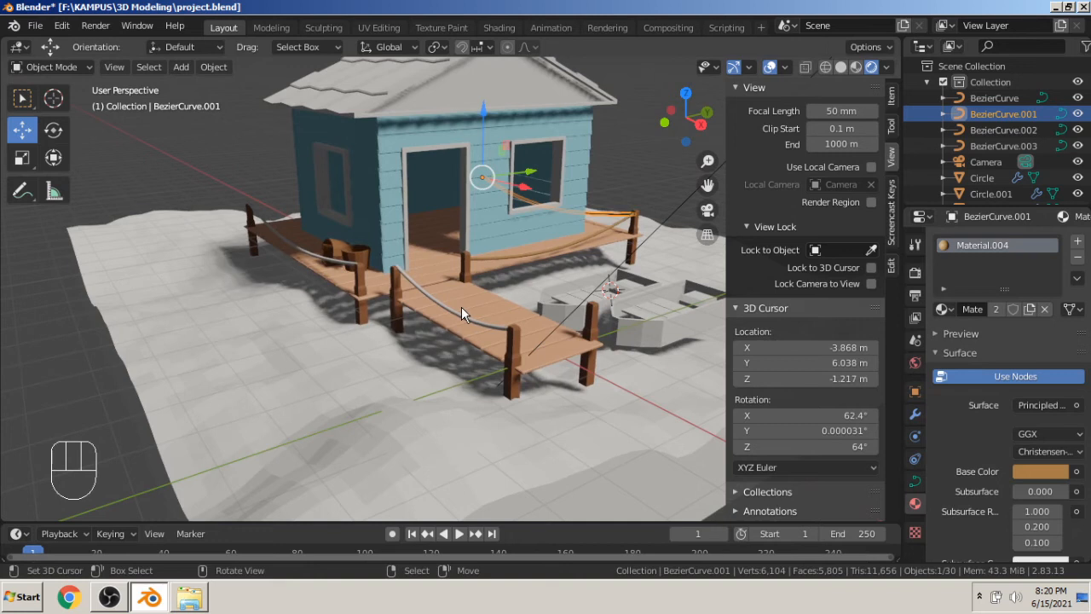
pyautogui.click(461, 306)
pyautogui.click(454, 314)
pyautogui.click(942, 309)
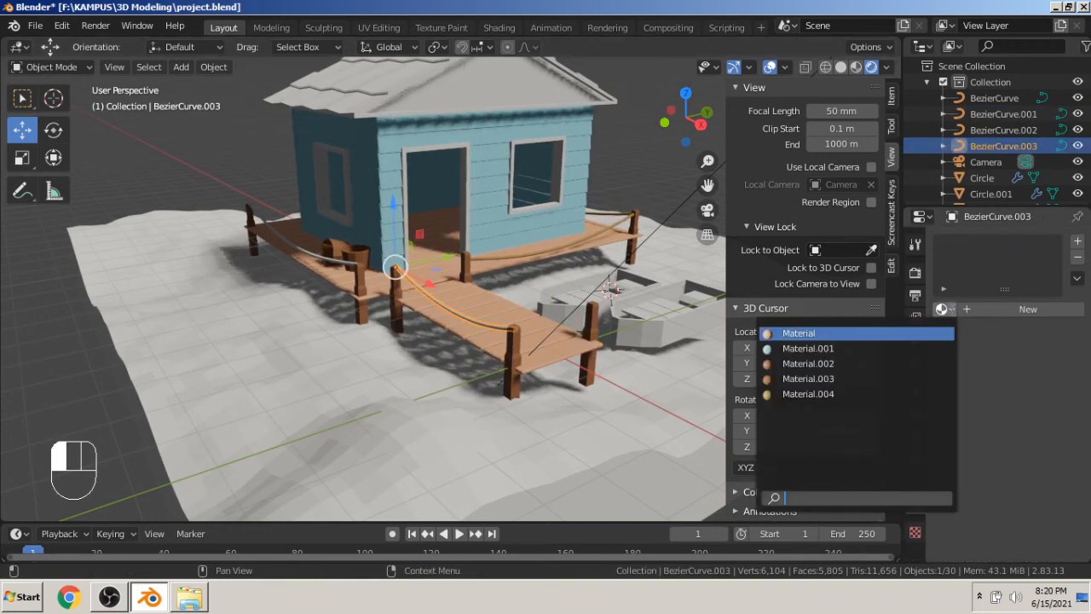
pyautogui.click(848, 393)
# Assign the existing Material.004 to the rope beside the buckets and deselect it.
pyautogui.click(306, 248)
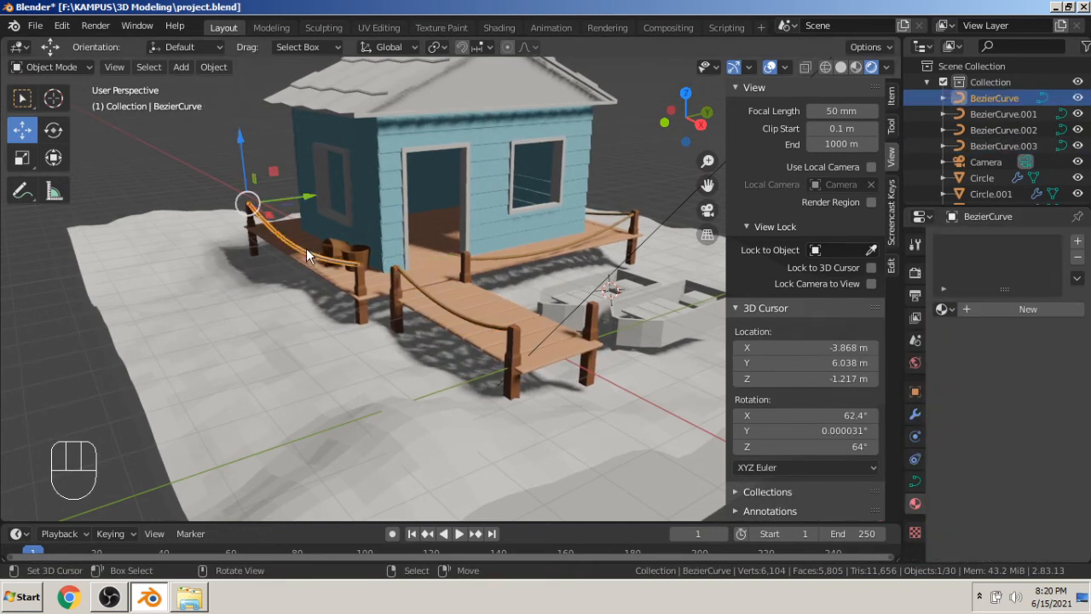
pyautogui.click(942, 309)
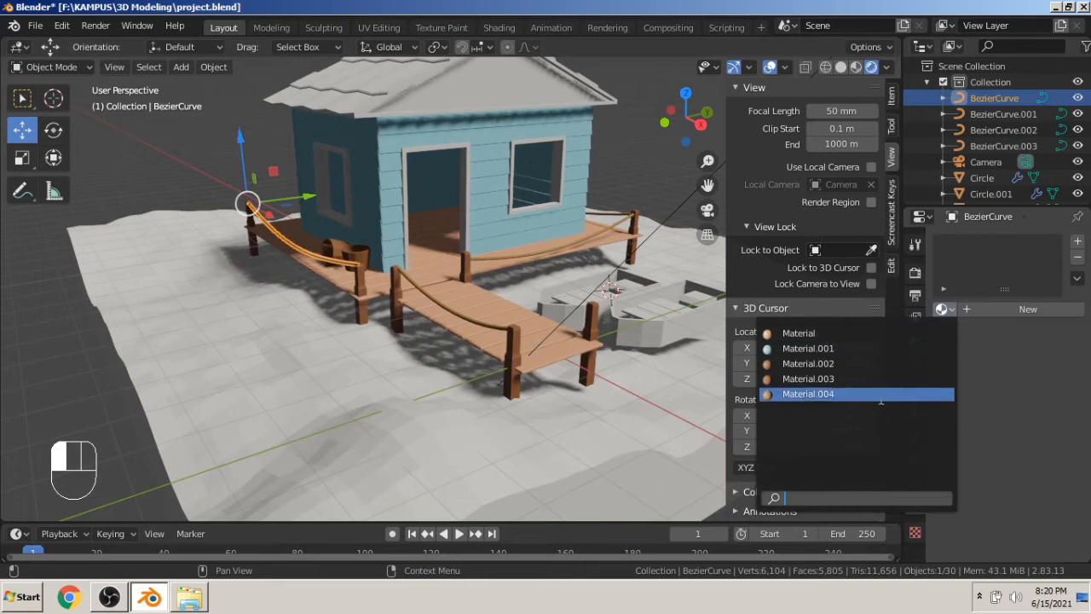
pyautogui.click(846, 391)
pyautogui.rightClick(146, 168)
# Give the door frame its own new material, keeping the default white color.
pyautogui.scroll(-3, 393, 196)
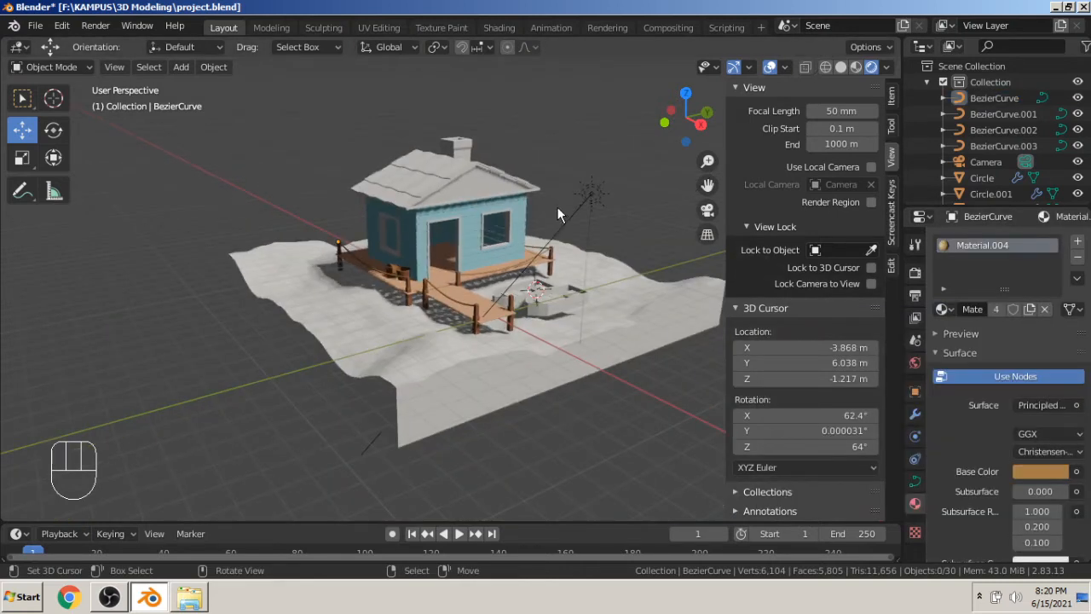
pyautogui.scroll(2, 556, 212)
pyautogui.scroll(1, 563, 144)
pyautogui.scroll(2, 563, 144)
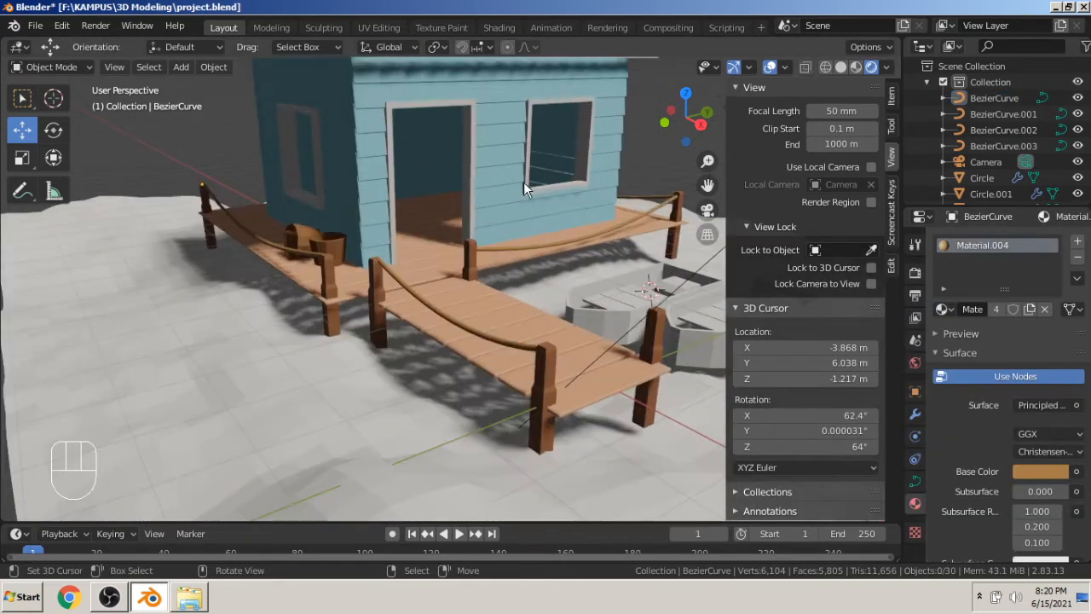
pyautogui.click(474, 145)
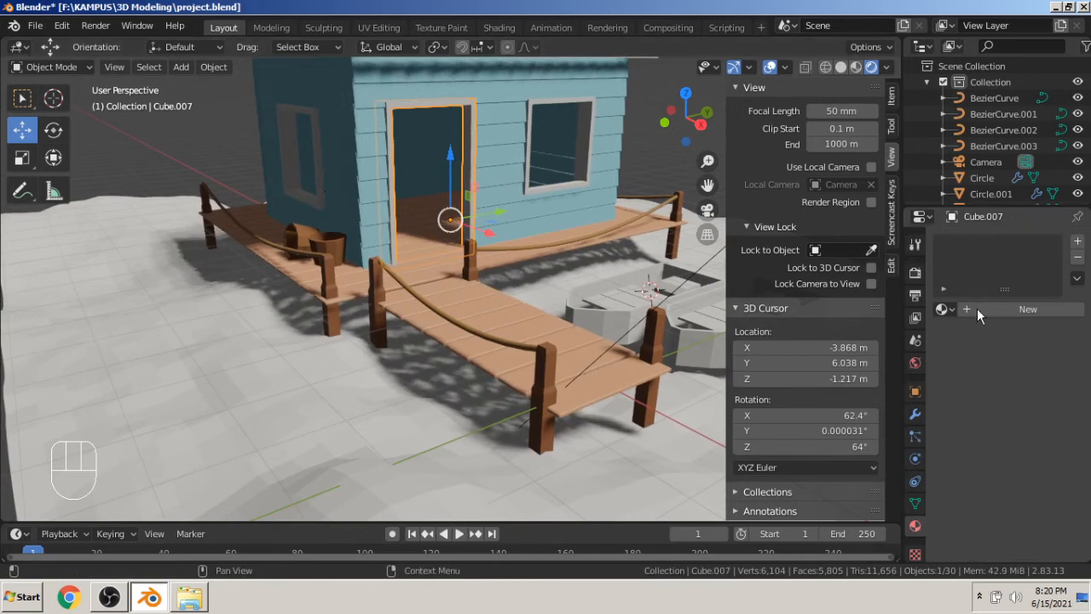
pyautogui.keyDown('shift'); pyautogui.moveTo(427, 170); pyautogui.dragTo(398, 294, button='middle'); pyautogui.keyUp('shift')
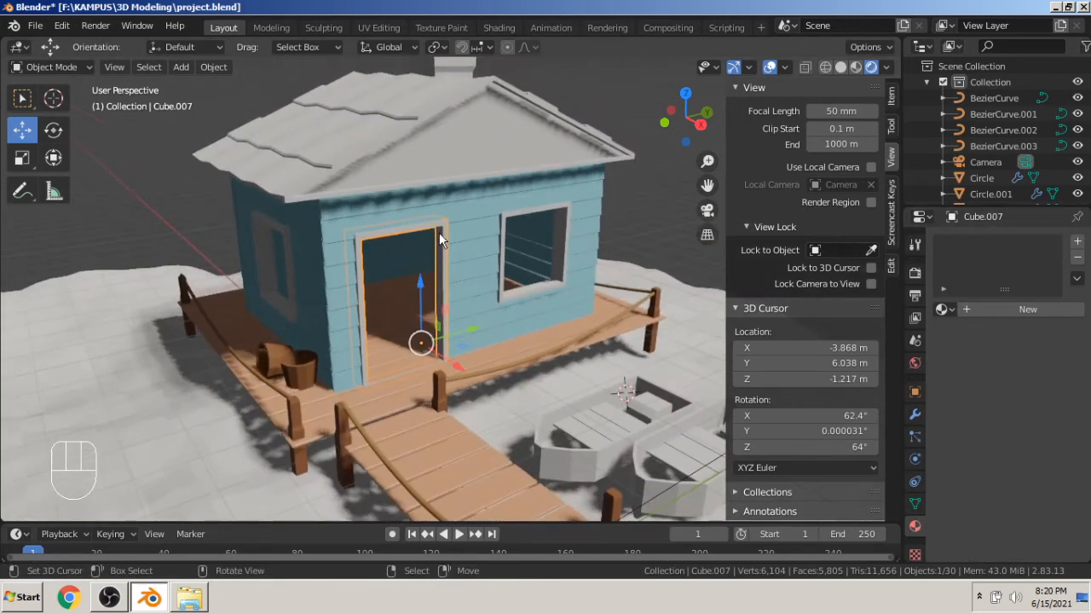
pyautogui.moveTo(440, 239); pyautogui.dragTo(452, 246, button='middle')
pyautogui.click(1006, 309)
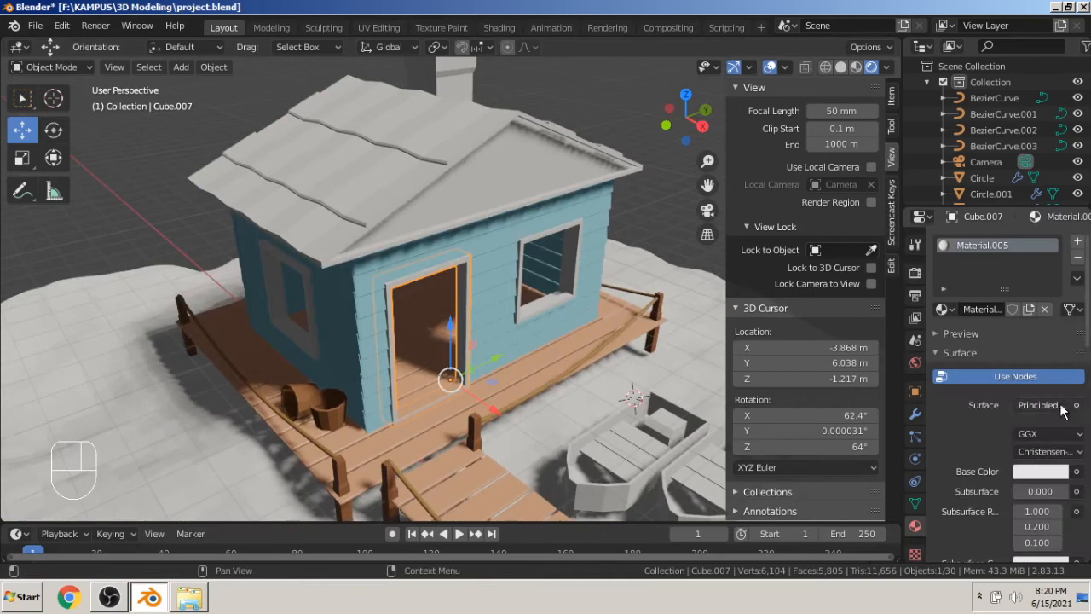
# Give the front window frame and the side window frame each a new material in the default white.
pyautogui.click(564, 310)
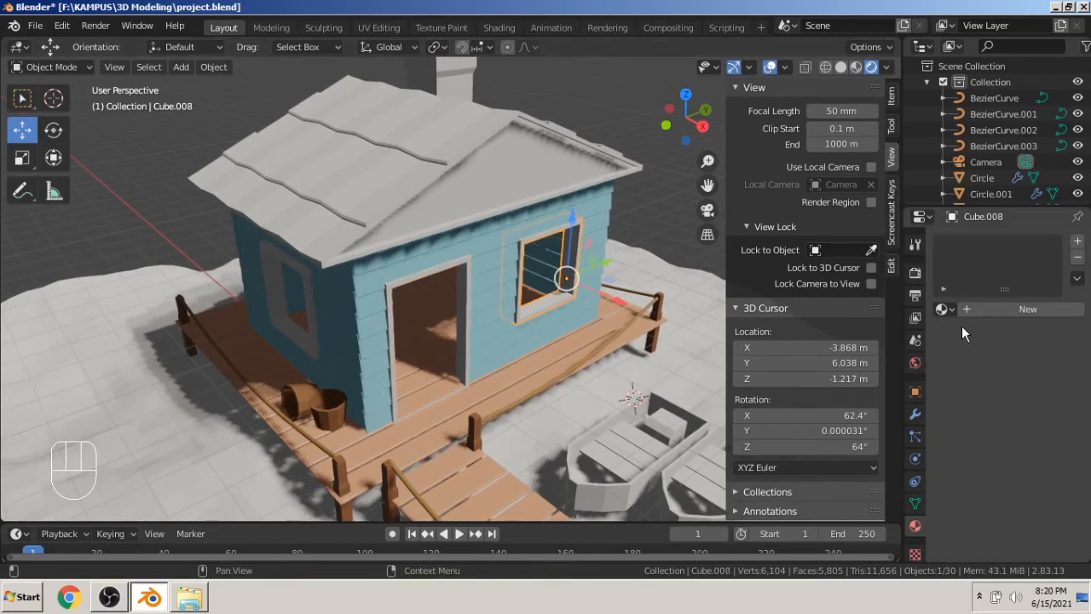
pyautogui.click(999, 309)
pyautogui.click(312, 342)
pyautogui.moveTo(312, 342); pyautogui.dragTo(809, 364, button='middle')
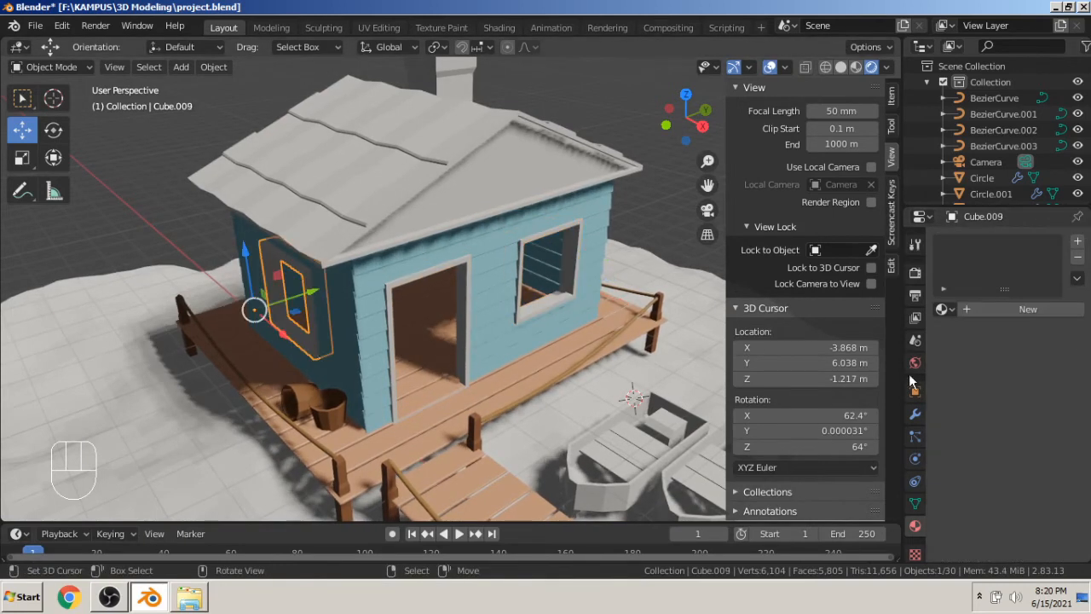
pyautogui.click(999, 310)
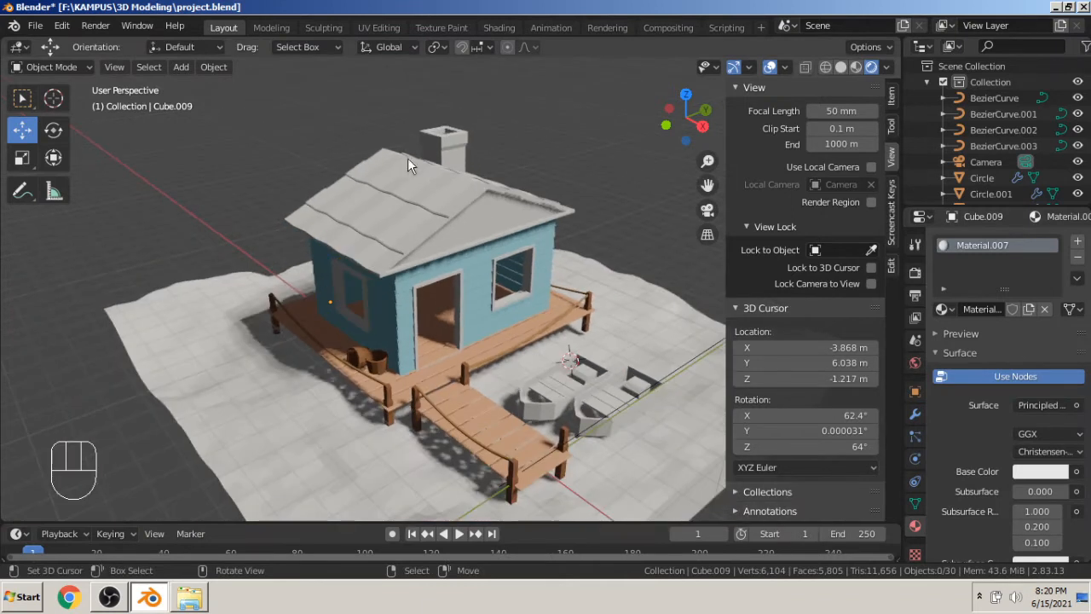
# Give the roof a new material with a salmon-orange base color.
pyautogui.scroll(5, 515, 287)
pyautogui.moveTo(286, 234); pyautogui.dragTo(354, 212, button='middle')
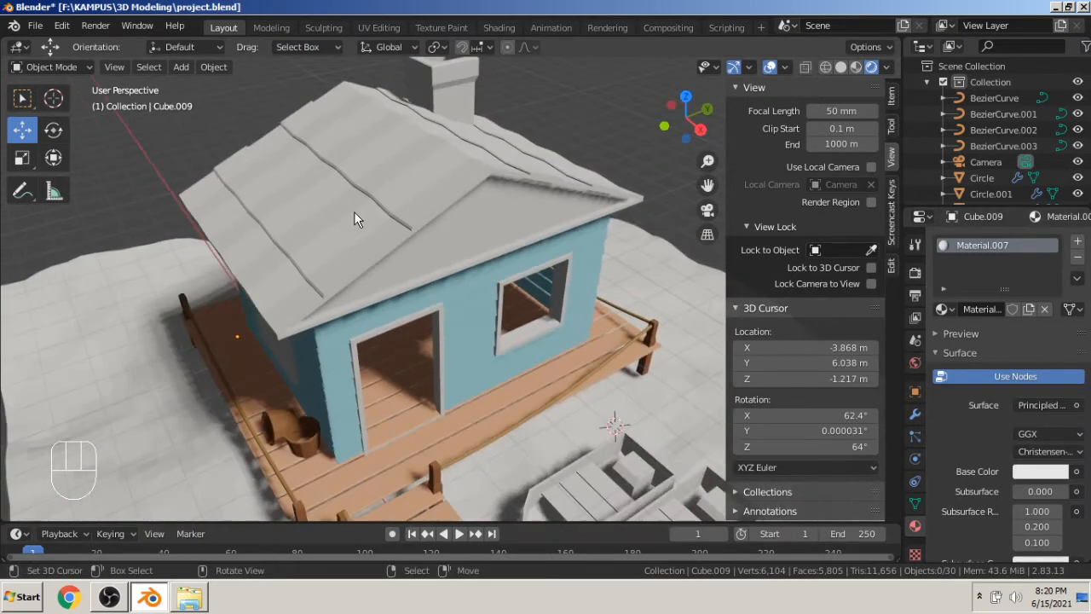
pyautogui.click(357, 211)
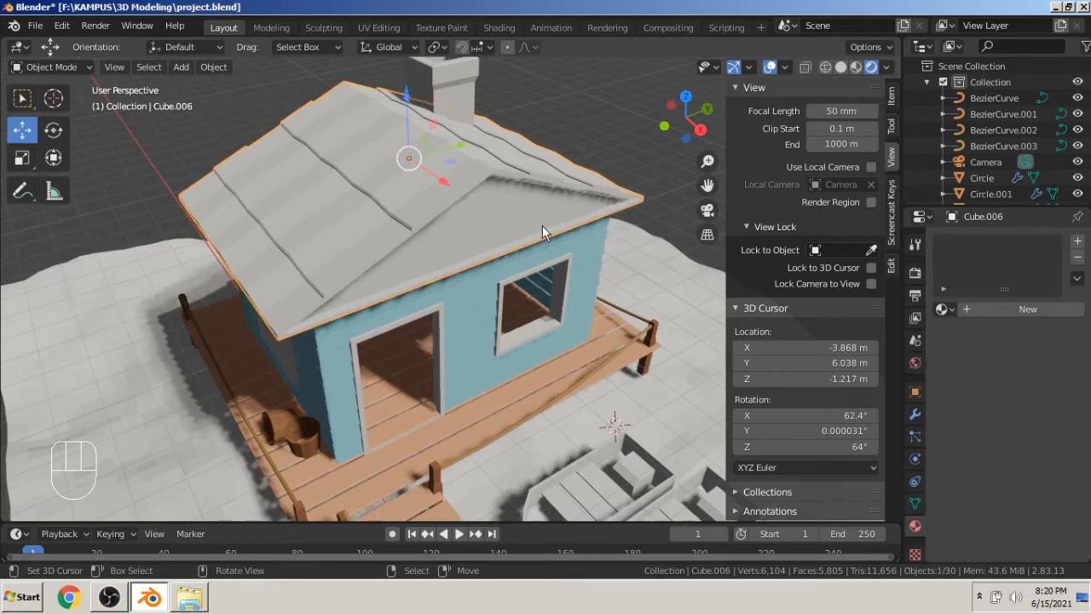
pyautogui.click(1011, 311)
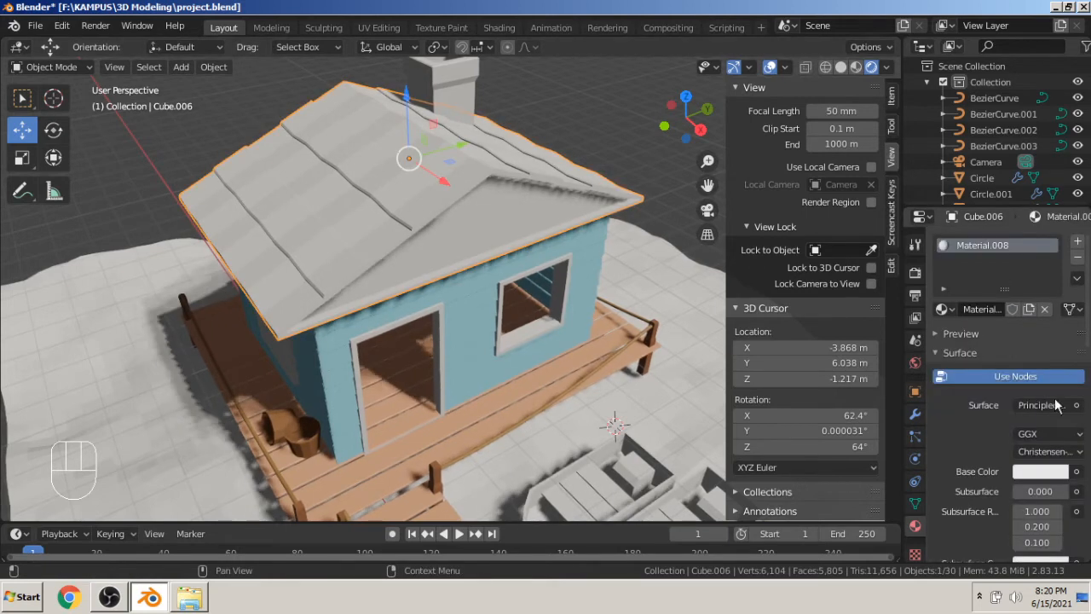
pyautogui.click(1055, 471)
pyautogui.moveTo(978, 303); pyautogui.dragTo(976, 332)
pyautogui.moveTo(255, 281); pyautogui.dragTo(367, 252, button='middle')
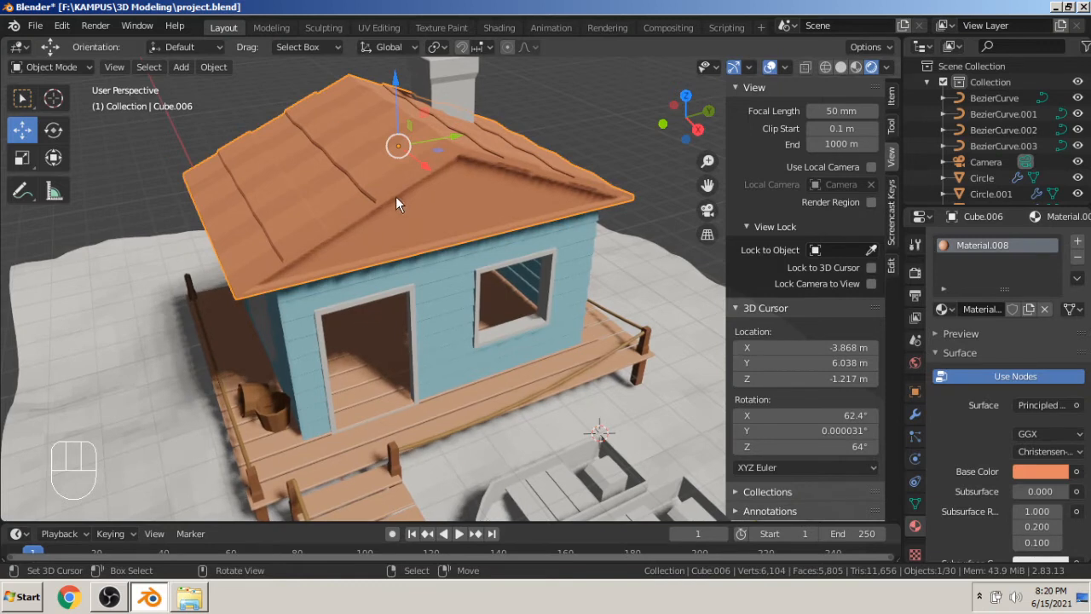
# Add a second slot with a new material to the roof and start editing the roof mesh by faces.
pyautogui.click(1079, 242)
pyautogui.click(1001, 342)
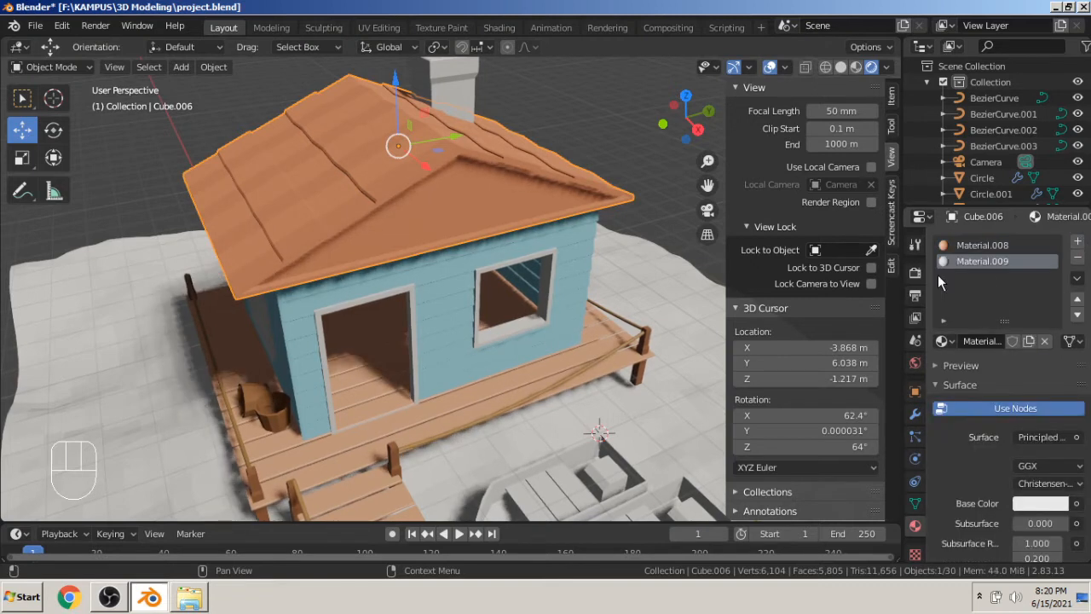
pyautogui.press('Tab')
pyautogui.scroll(5, 363, 219)
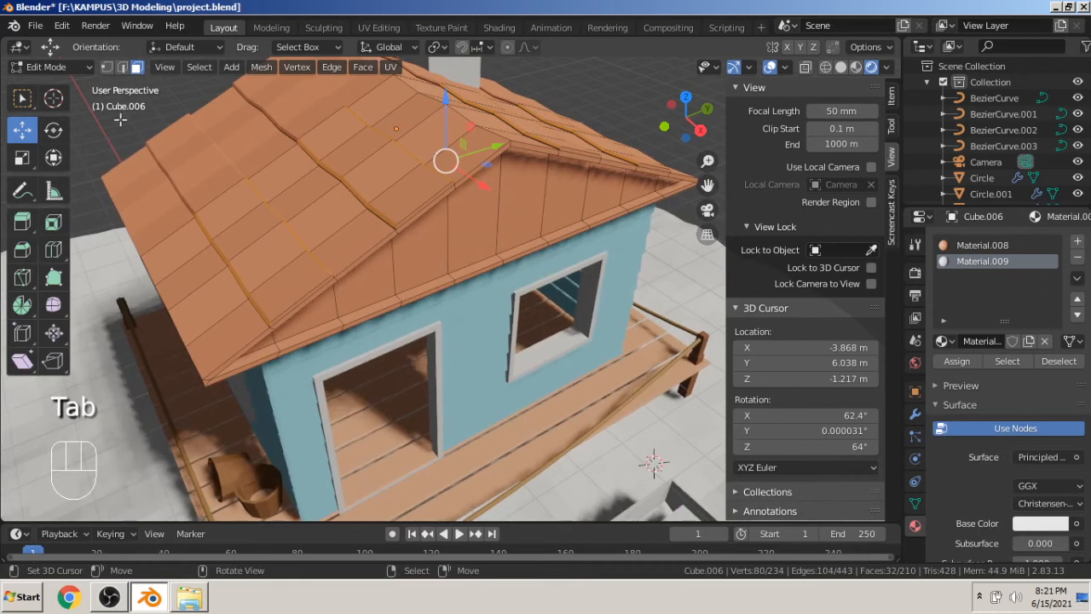
pyautogui.click(138, 68)
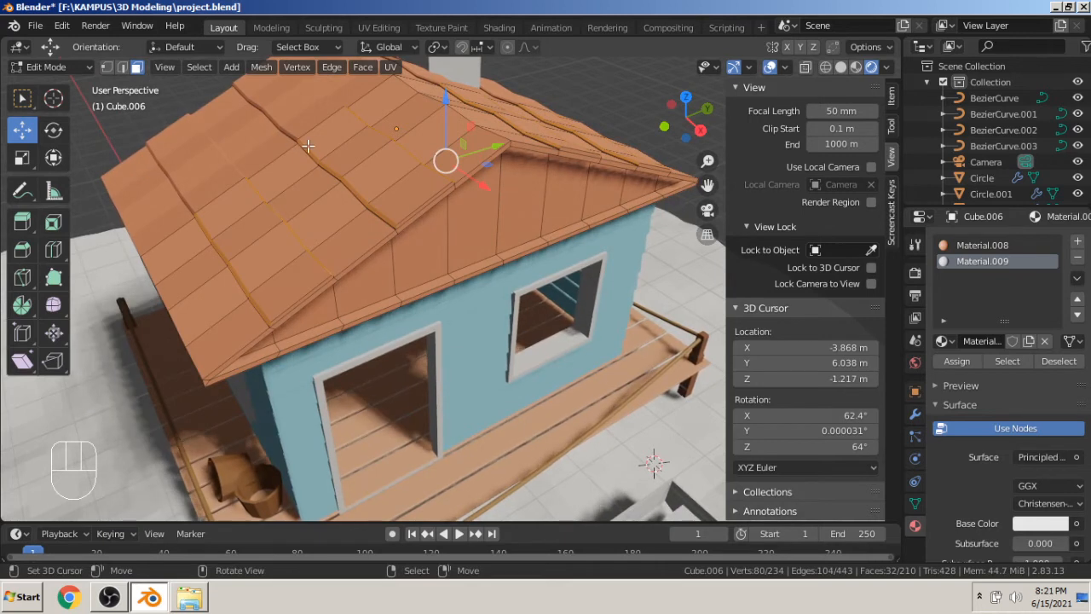
# Assign the roof's second material to two strips of four shingle faces on each roof slope.
pyautogui.click(337, 134)
pyautogui.keyDown('shift'); pyautogui.click(366, 155); pyautogui.keyUp('shift')
pyautogui.keyDown('shift'); pyautogui.click(409, 196); pyautogui.keyUp('shift')
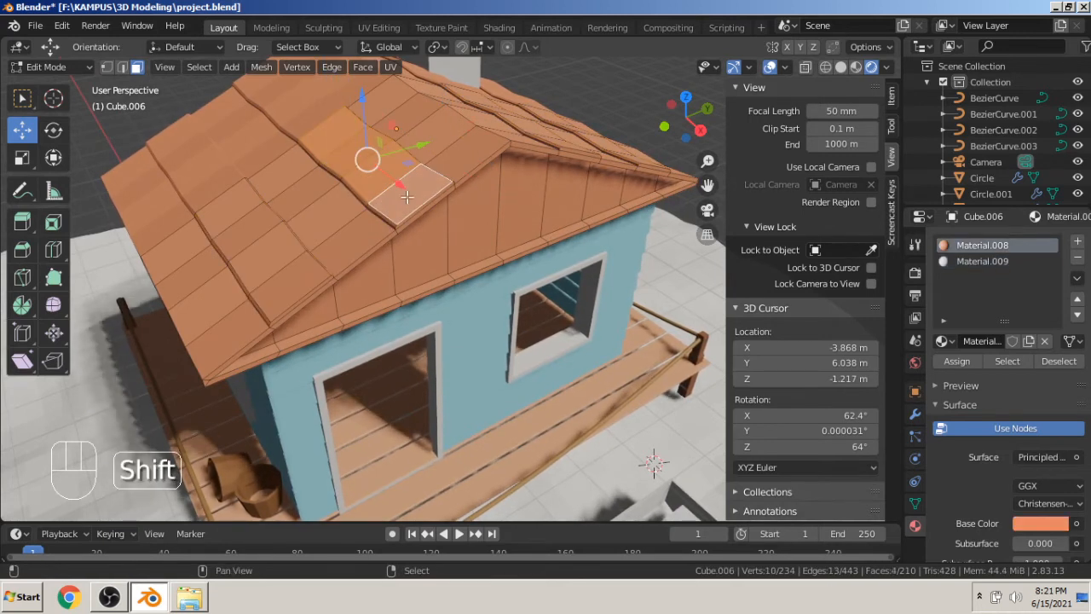
pyautogui.keyDown('shift'); pyautogui.click(296, 279); pyautogui.keyUp('shift')
pyautogui.keyDown('shift'); pyautogui.click(280, 256); pyautogui.keyUp('shift')
pyautogui.keyDown('shift'); pyautogui.click(258, 232); pyautogui.keyUp('shift')
pyautogui.keyDown('shift'); pyautogui.click(235, 209); pyautogui.keyUp('shift')
pyautogui.moveTo(541, 218); pyautogui.dragTo(465, 218, button='middle')
pyautogui.keyDown('shift'); pyautogui.click(454, 215); pyautogui.keyUp('shift')
pyautogui.keyDown('shift'); pyautogui.click(446, 187); pyautogui.keyUp('shift')
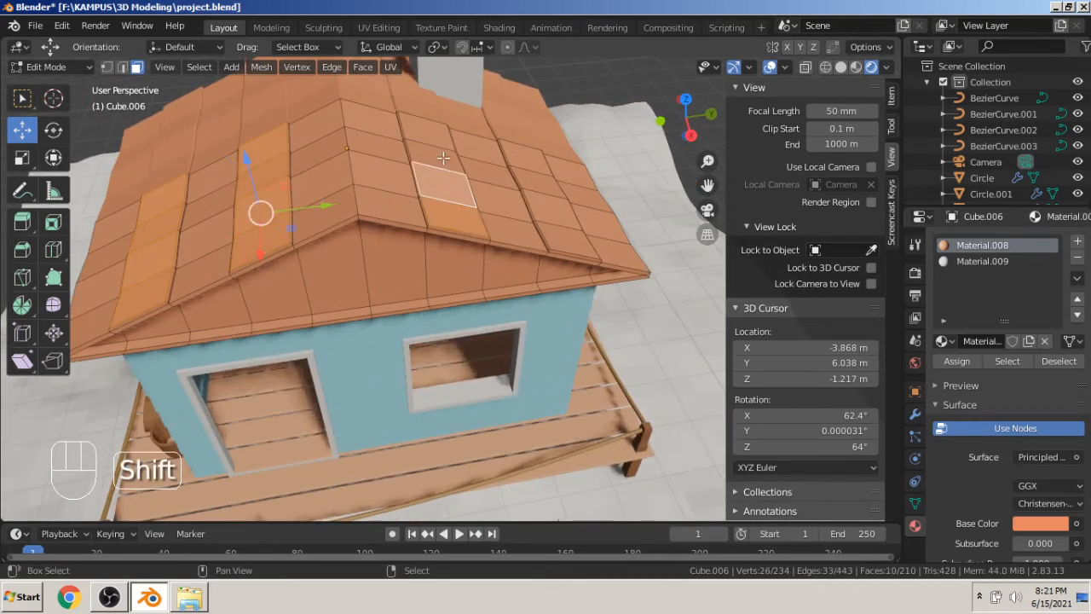
pyautogui.keyDown('shift'); pyautogui.click(440, 160); pyautogui.keyUp('shift')
pyautogui.keyDown('shift'); pyautogui.click(434, 134); pyautogui.keyUp('shift')
pyautogui.keyDown('shift'); pyautogui.click(528, 157); pyautogui.keyUp('shift')
pyautogui.keyDown('shift'); pyautogui.click(537, 181); pyautogui.keyUp('shift')
pyautogui.keyDown('shift'); pyautogui.click(548, 202); pyautogui.keyUp('shift')
pyautogui.keyDown('shift'); pyautogui.click(559, 225); pyautogui.keyUp('shift')
pyautogui.moveTo(559, 225); pyautogui.dragTo(622, 232, button='middle')
pyautogui.click(984, 260)
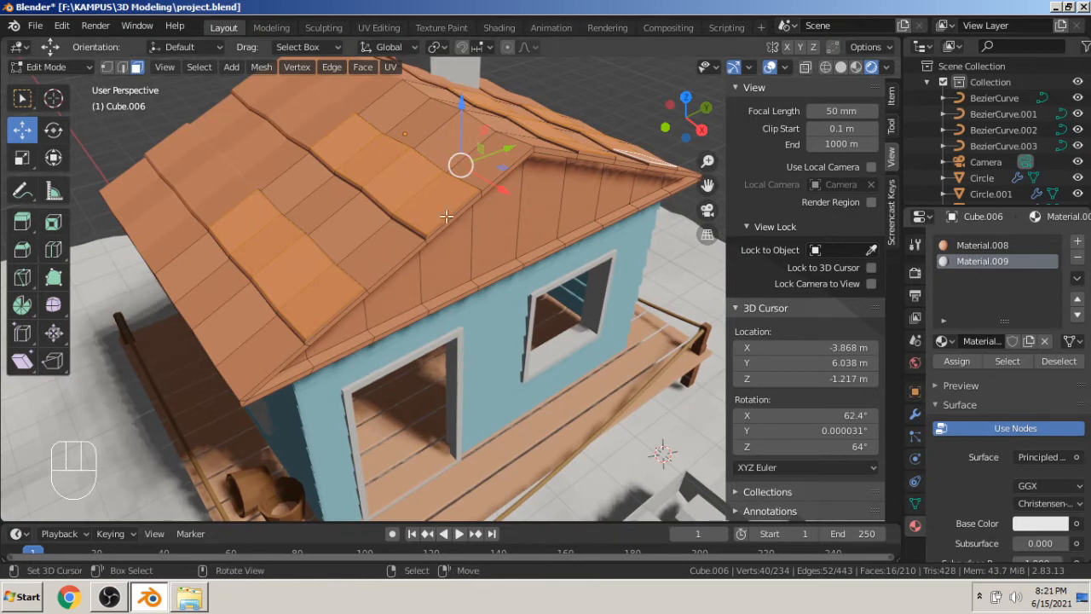
pyautogui.click(961, 362)
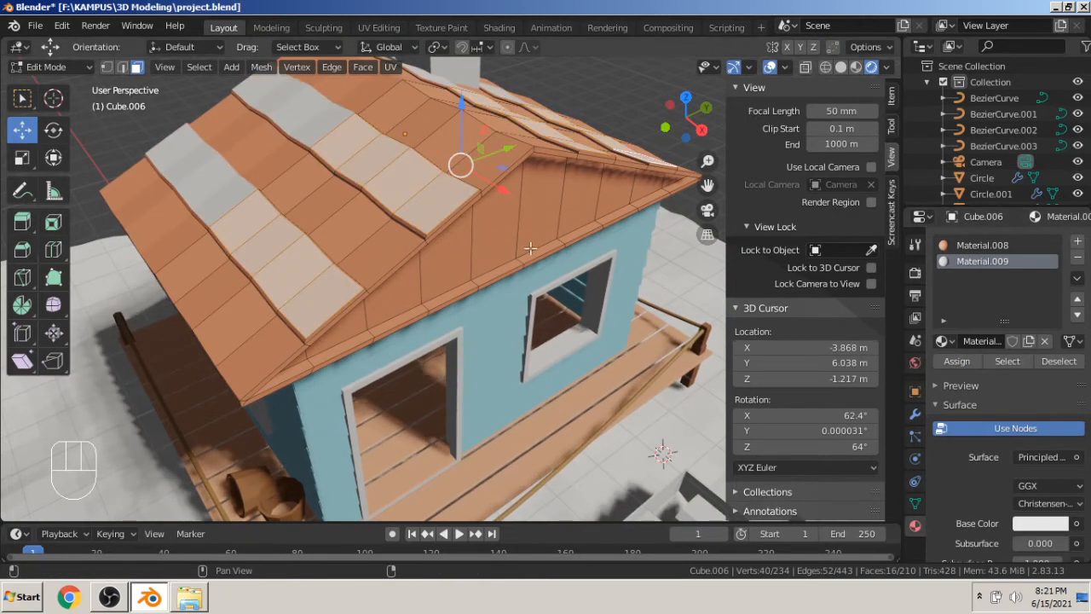
# Color the shingle strips' material light orange with hue 0.065, saturation 0.639 and value 0.906, and leave mesh editing.
pyautogui.keyDown('shift'); pyautogui.moveTo(530, 248); pyautogui.dragTo(421, 191, button='middle'); pyautogui.keyUp('shift')
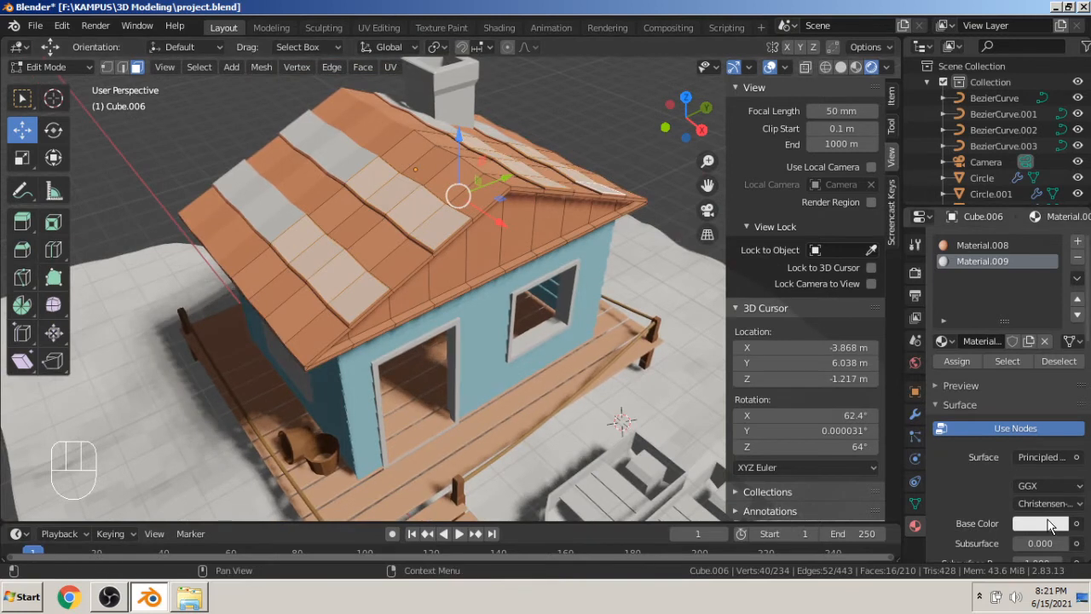
pyautogui.click(1048, 521)
pyautogui.moveTo(985, 353); pyautogui.dragTo(973, 391)
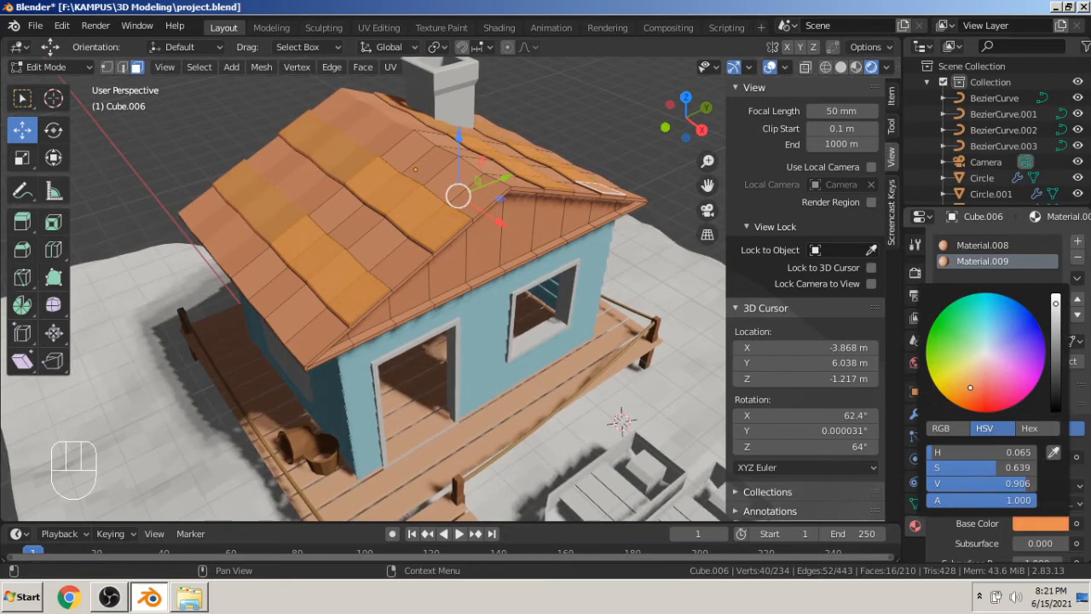
pyautogui.press('Tab')
pyautogui.scroll(-3, 486, 260)
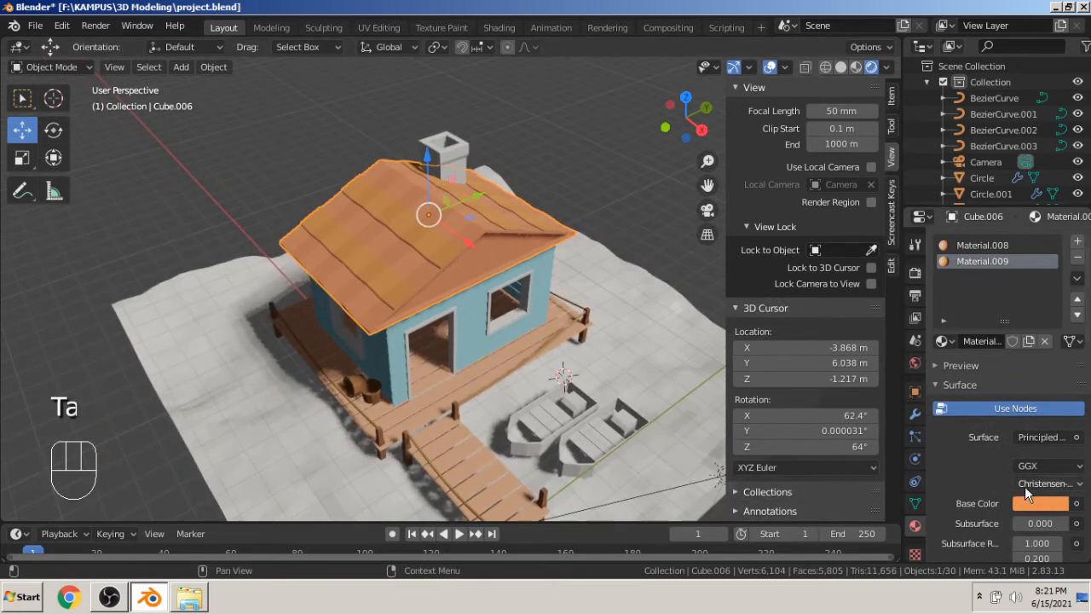
# Recolor the shingle strips' material to a deeper orange, around hue 0.049 and saturation 0.742, and deselect the roof.
pyautogui.click(1038, 504)
pyautogui.click(1038, 505)
pyautogui.moveTo(971, 373)
pyautogui.mouseDown()
pyautogui.moveTo(980, 364)
pyautogui.moveTo(973, 343)
pyautogui.moveTo(973, 370)
pyautogui.mouseUp()
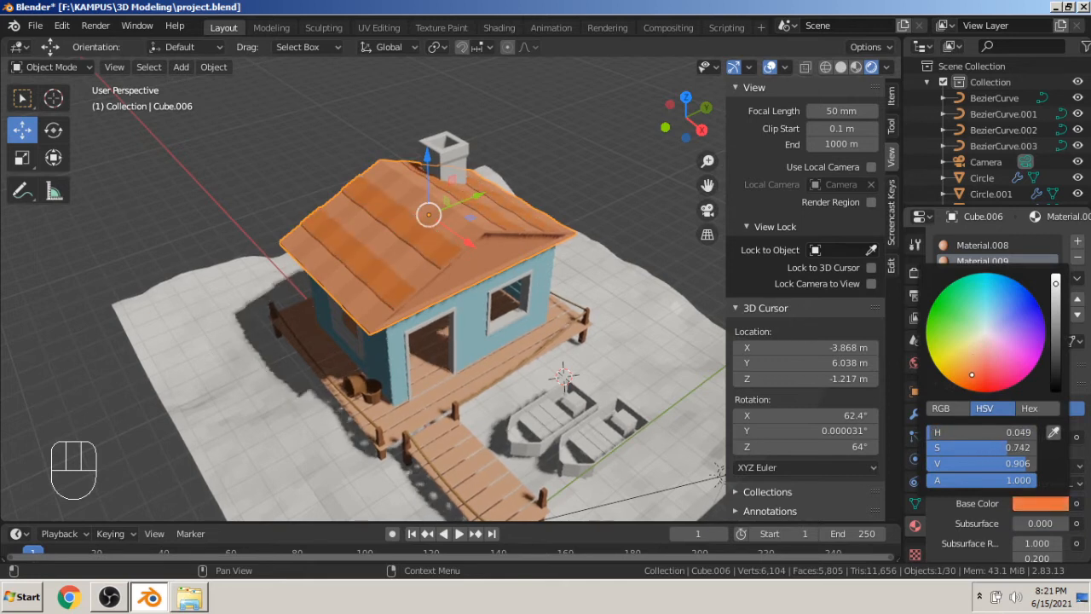
pyautogui.rightClick(581, 160)
# Reopen the roof mesh for editing and add a third slot with a new default white material.
pyautogui.moveTo(604, 179); pyautogui.dragTo(577, 156, button='middle')
pyautogui.scroll(-2, 563, 162)
pyautogui.scroll(5, 430, 238)
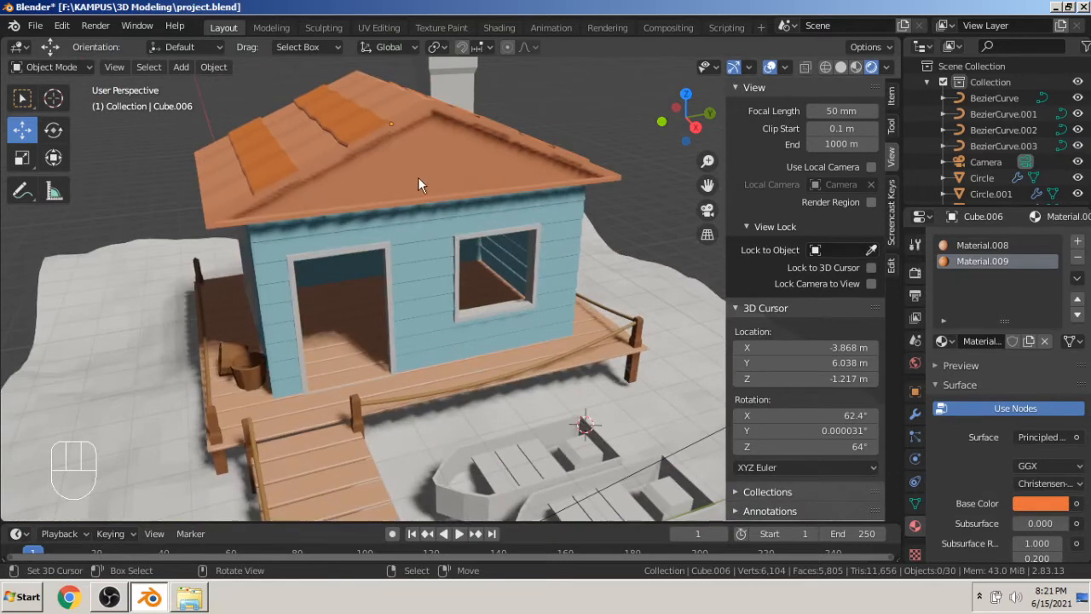
pyautogui.press('Tab')
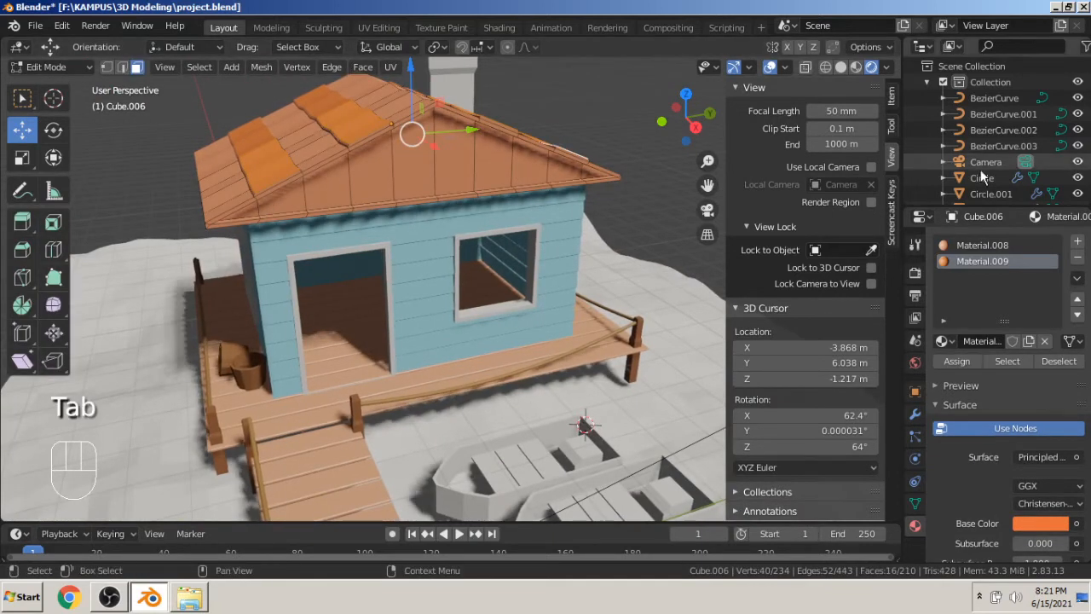
pyautogui.click(1079, 242)
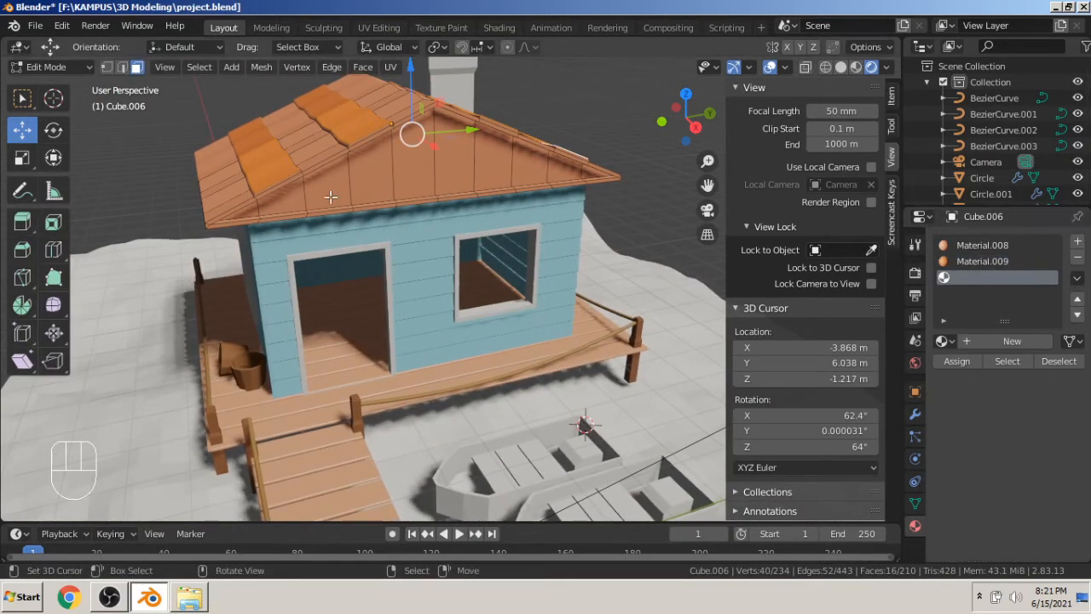
pyautogui.click(1011, 342)
# Assign the roof's new white material to all nine faces of the front gable and leave mesh editing.
pyautogui.click(260, 206)
pyautogui.keyDown('shift'); pyautogui.click(294, 191); pyautogui.keyUp('shift')
pyautogui.keyDown('shift'); pyautogui.click(332, 183); pyautogui.keyUp('shift')
pyautogui.keyDown('shift'); pyautogui.click(371, 183); pyautogui.keyUp('shift')
pyautogui.keyDown('shift'); pyautogui.click(424, 172); pyautogui.keyUp('shift')
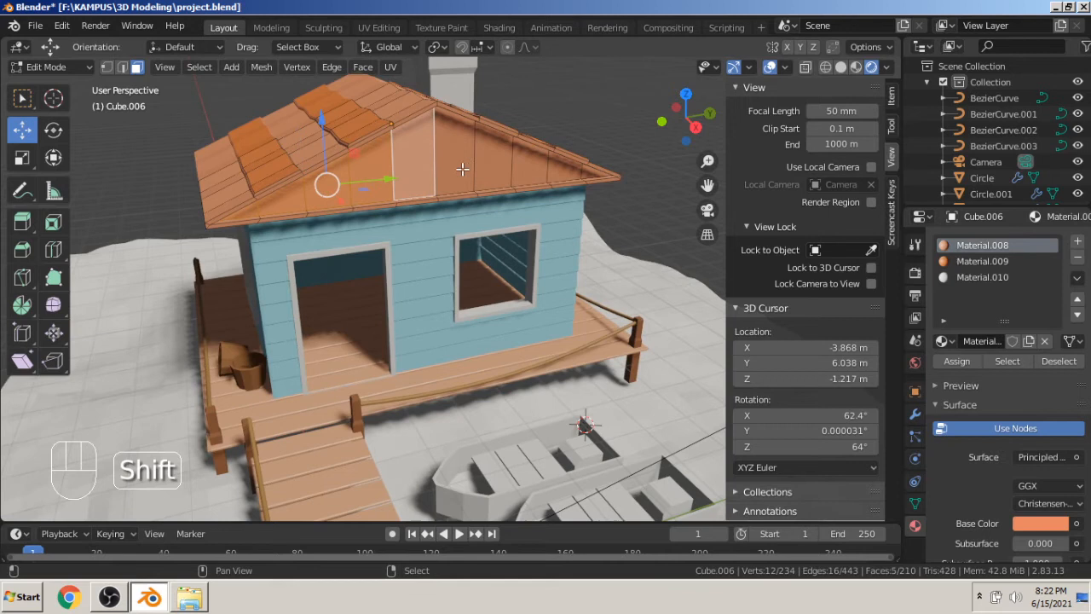
pyautogui.keyDown('shift'); pyautogui.click(462, 169); pyautogui.keyUp('shift')
pyautogui.keyDown('shift'); pyautogui.click(494, 164); pyautogui.keyUp('shift')
pyautogui.keyDown('shift'); pyautogui.click(528, 167); pyautogui.keyUp('shift')
pyautogui.keyDown('shift'); pyautogui.click(562, 171); pyautogui.keyUp('shift')
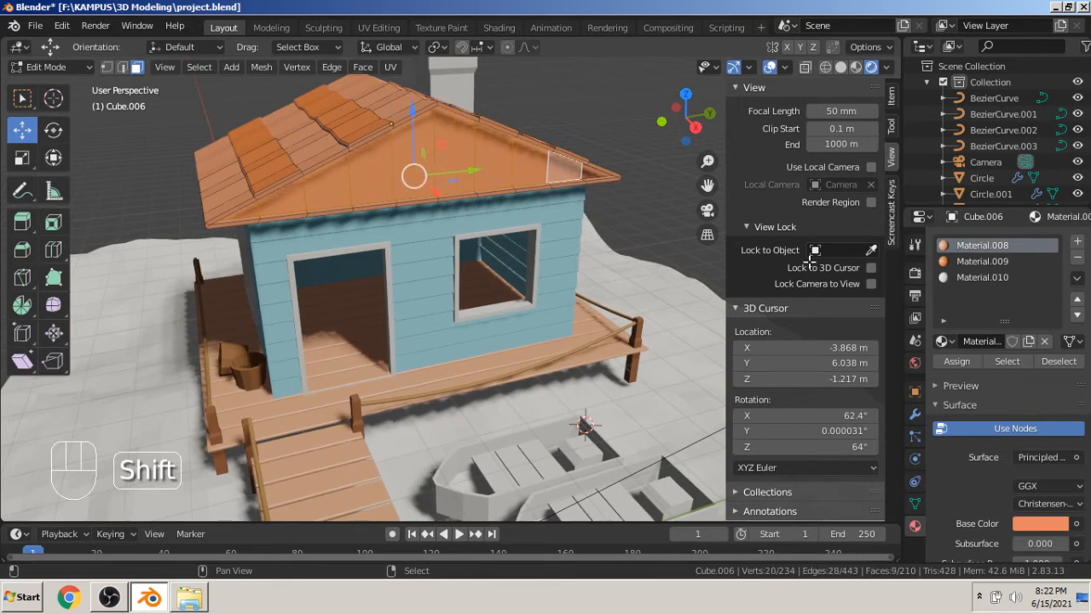
pyautogui.click(995, 279)
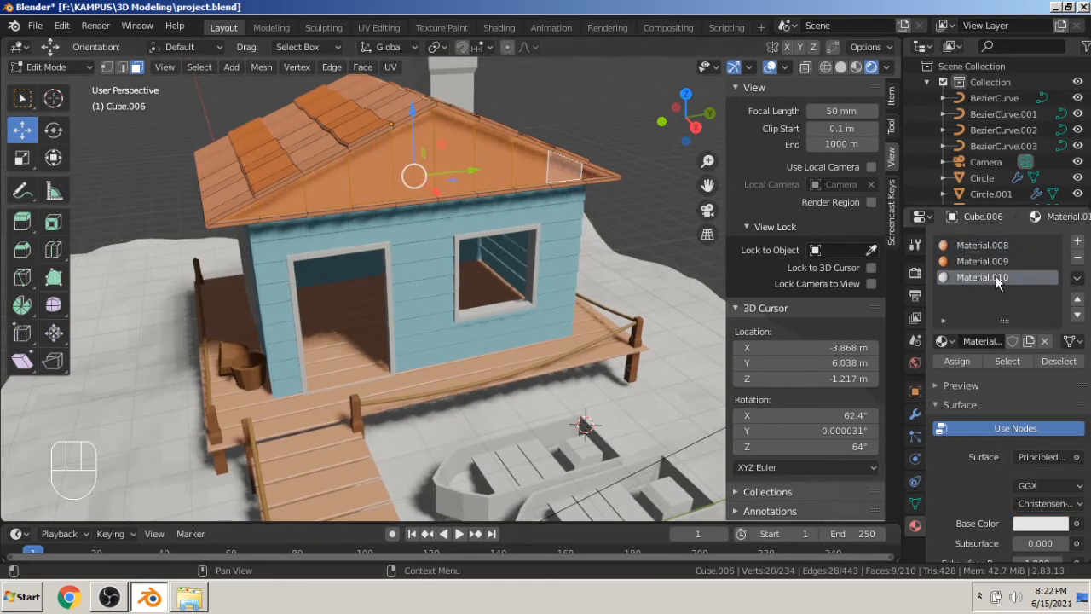
pyautogui.click(970, 358)
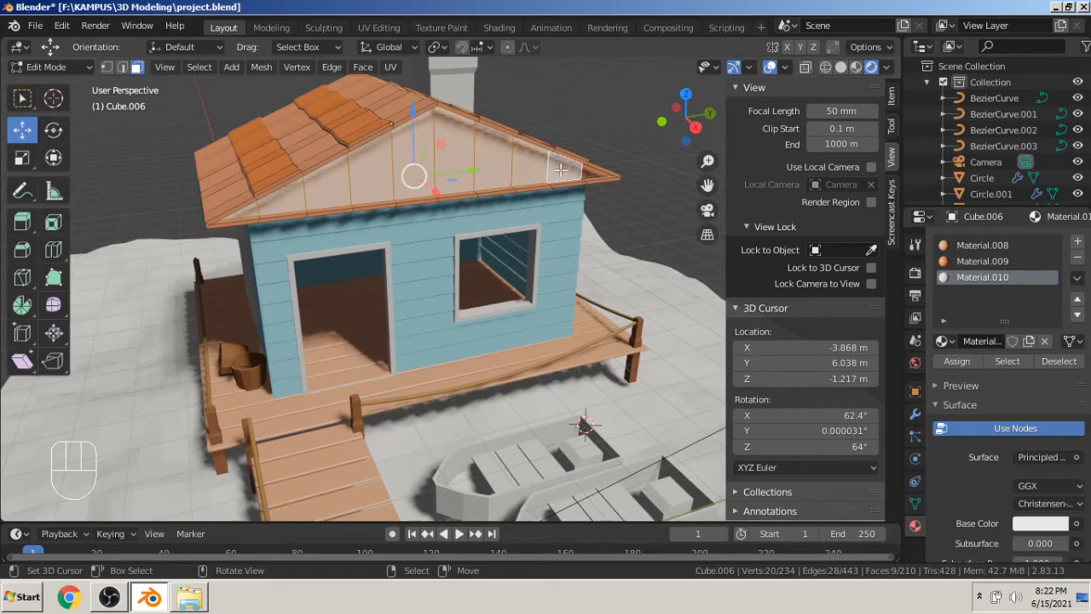
pyautogui.press('Tab')
# Give the chimney a new gray material with base color value 0.500.
pyautogui.scroll(-4, 499, 195)
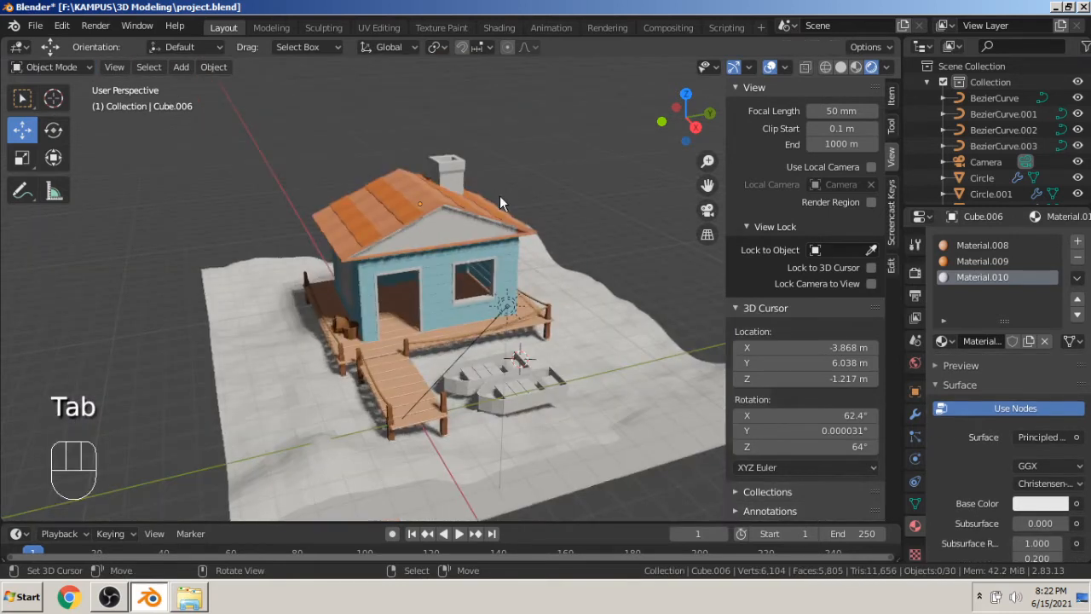
pyautogui.scroll(2, 500, 201)
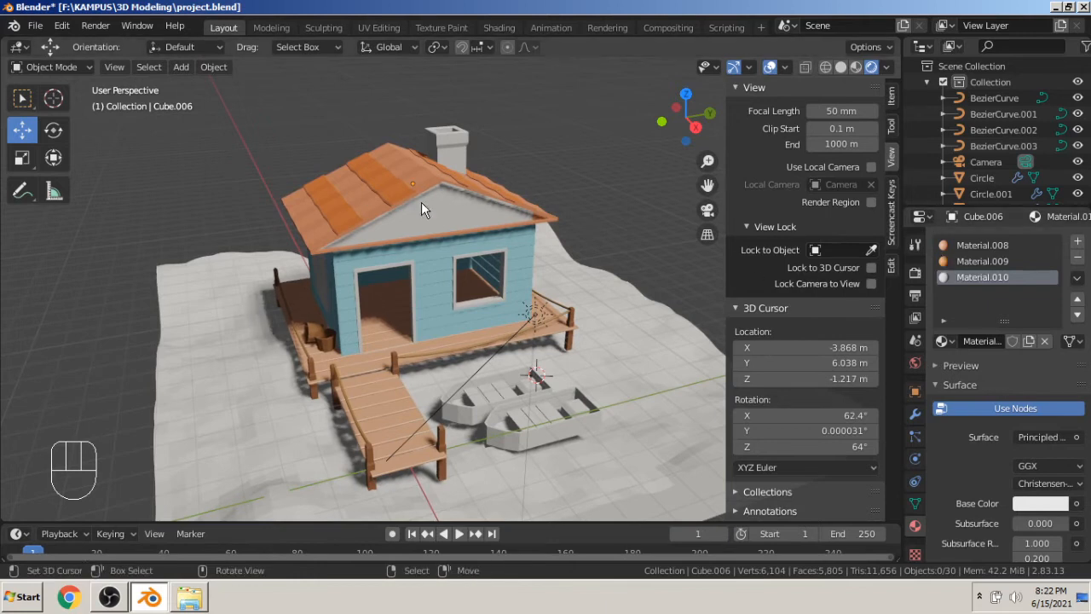
pyautogui.scroll(2, 536, 204)
pyautogui.click(439, 127)
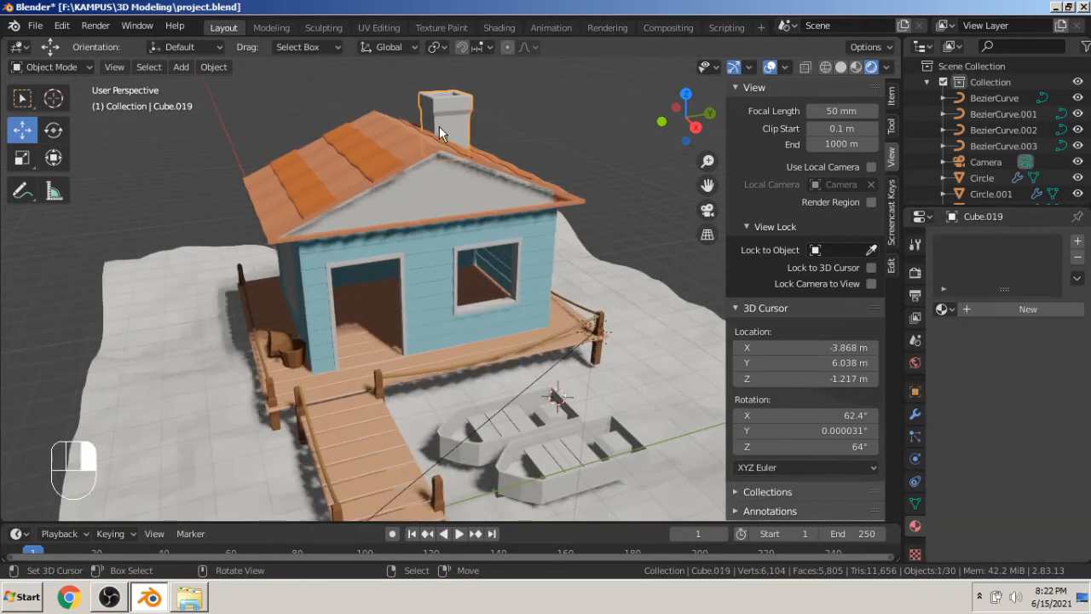
pyautogui.click(1007, 312)
pyautogui.click(1027, 470)
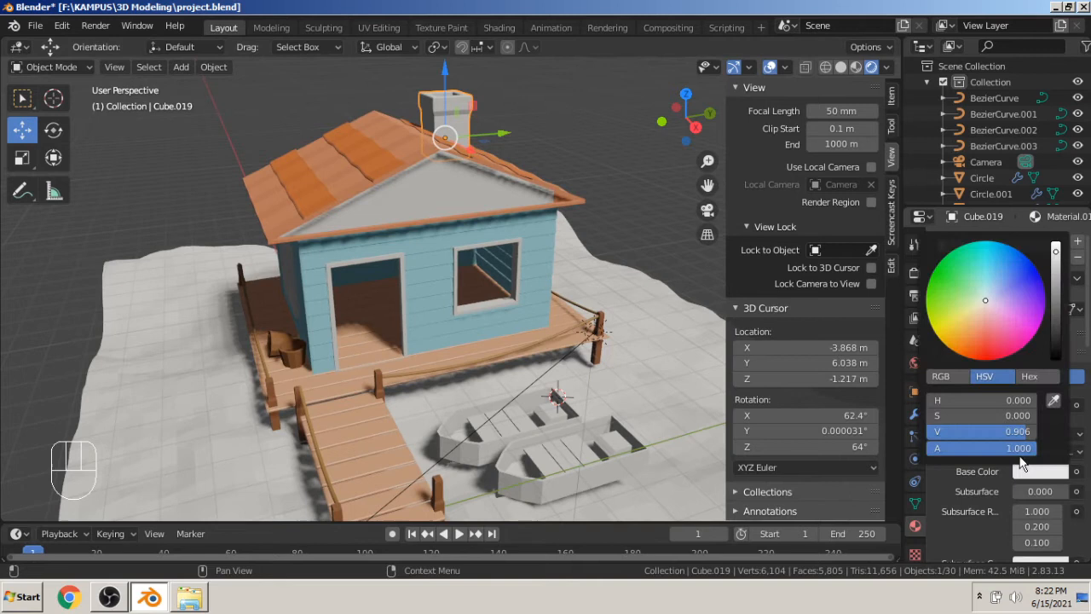
pyautogui.moveTo(1057, 279); pyautogui.dragTo(1056, 311)
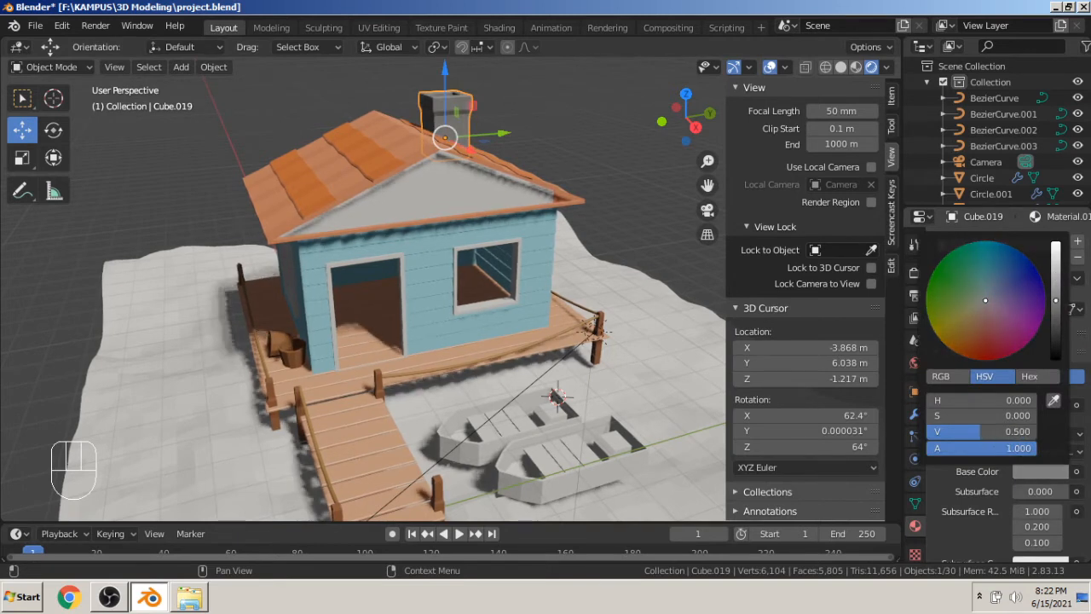
# Deselect the chimney, open the boat nearest the dock for mesh editing and select its three seat planks.
pyautogui.click(596, 136)
pyautogui.scroll(-4, 426, 258)
pyautogui.moveTo(426, 258); pyautogui.dragTo(359, 281, button='middle')
pyautogui.scroll(5, 359, 282)
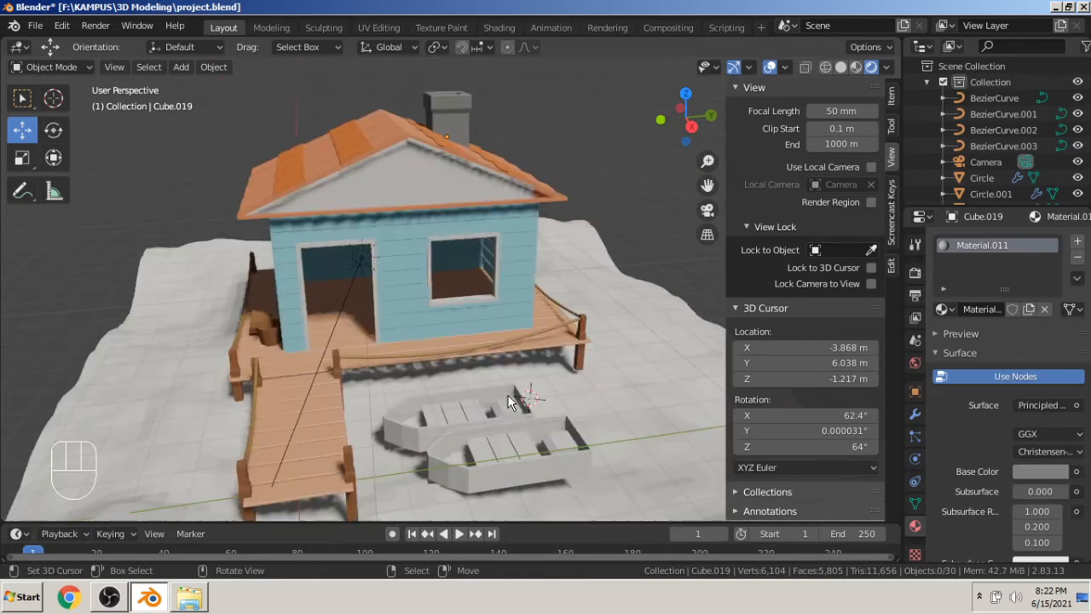
pyautogui.moveTo(467, 361)
pyautogui.keyDown('shift'); pyautogui.mouseDown(button='middle')
pyautogui.moveTo(405, 347)
pyautogui.moveTo(465, 356)
pyautogui.mouseUp(button='middle'); pyautogui.keyUp('shift')
pyautogui.scroll(2, 466, 356)
pyautogui.keyDown('shift'); pyautogui.moveTo(421, 327); pyautogui.dragTo(372, 308, button='middle'); pyautogui.keyUp('shift')
pyautogui.click(362, 309)
pyautogui.press('Tab')
pyautogui.scroll(3, 380, 319)
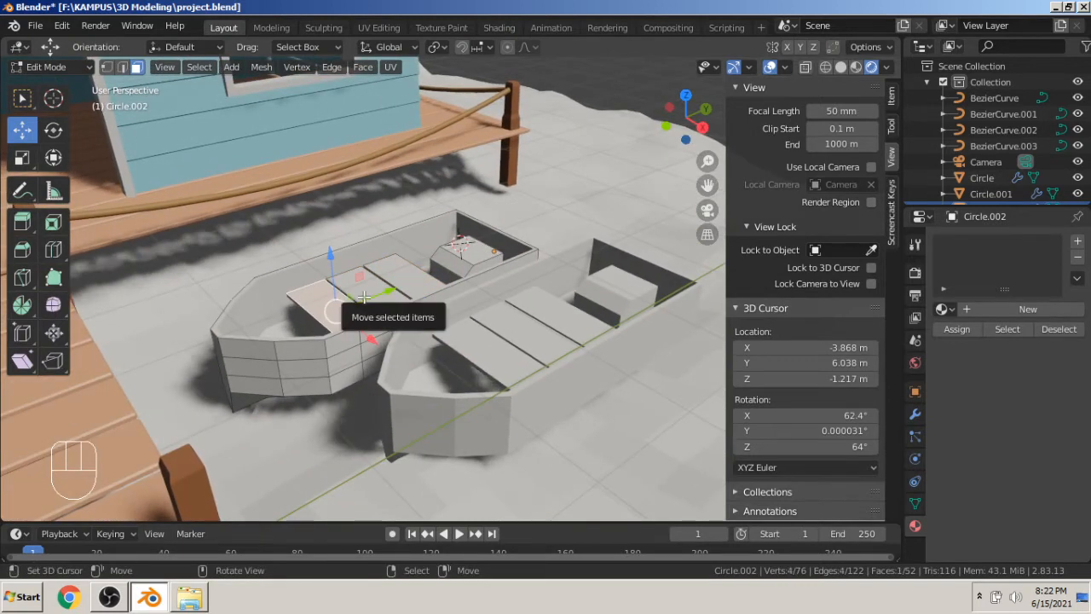
pyautogui.press('l')
pyautogui.keyDown('shift'); pyautogui.click(398, 272); pyautogui.keyUp('shift')
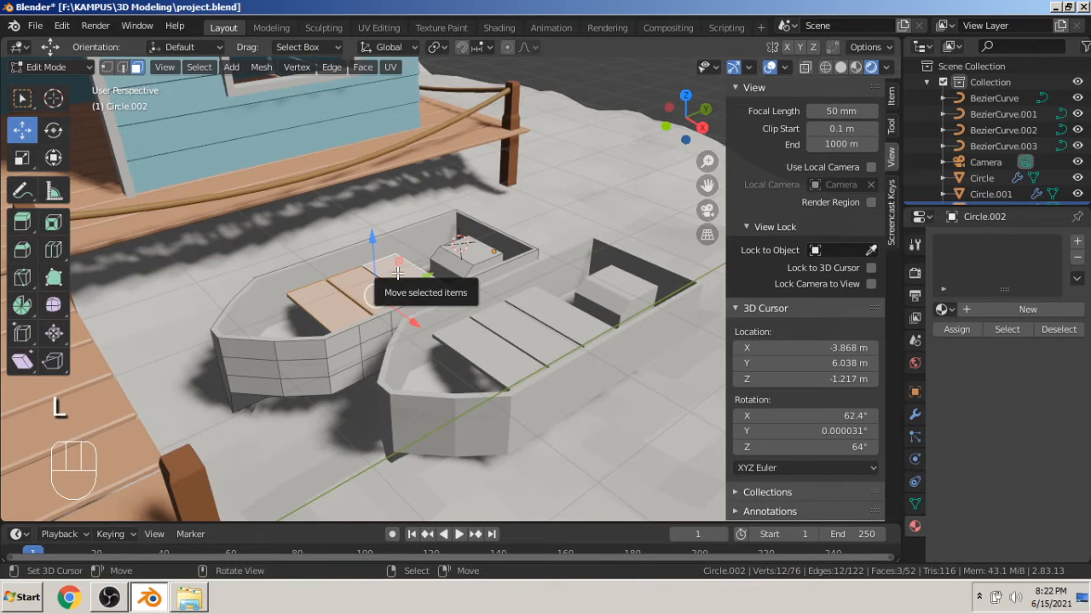
pyautogui.press('l')
# Give the boat a new base material and add a second slot with another new material for the seat planks.
pyautogui.press('Tab')
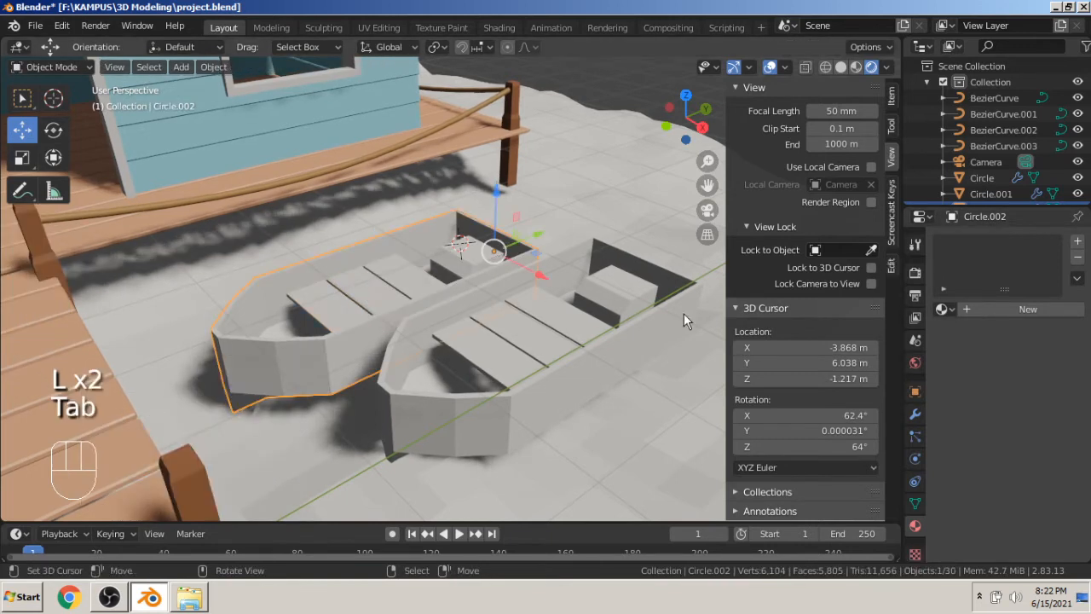
pyautogui.click(1003, 309)
pyautogui.press('Tab')
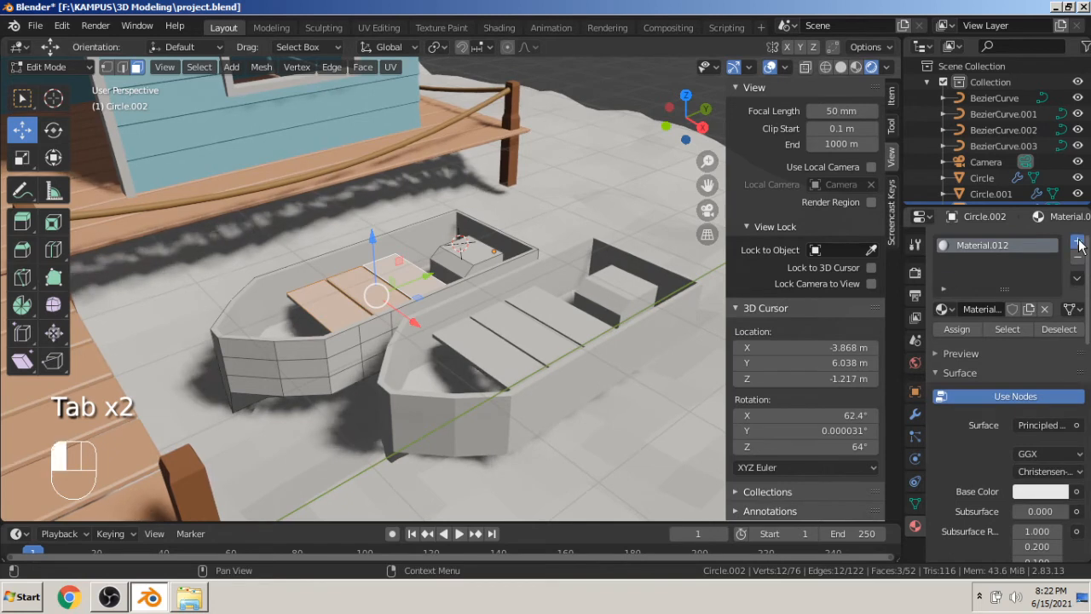
pyautogui.click(1077, 244)
pyautogui.click(1000, 342)
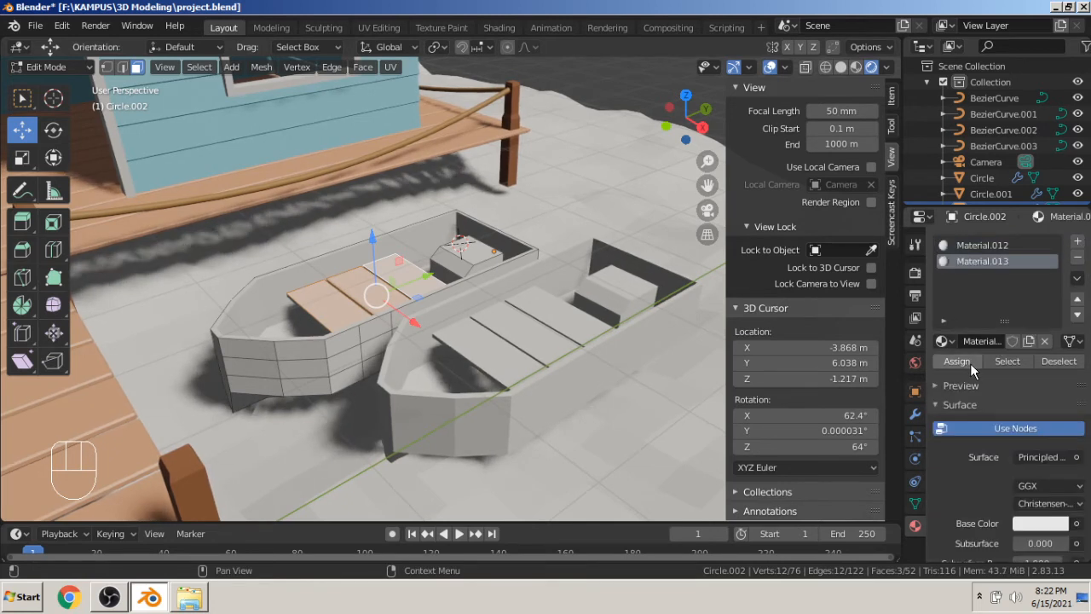
# Assign the second material to the seat planks, color it light purple (hue 0.766, saturation 0.402, value 0.906) and leave mesh editing.
pyautogui.click(1049, 523)
pyautogui.moveTo(986, 367)
pyautogui.mouseDown()
pyautogui.moveTo(974, 367)
pyautogui.moveTo(980, 375)
pyautogui.moveTo(1007, 354)
pyautogui.mouseUp()
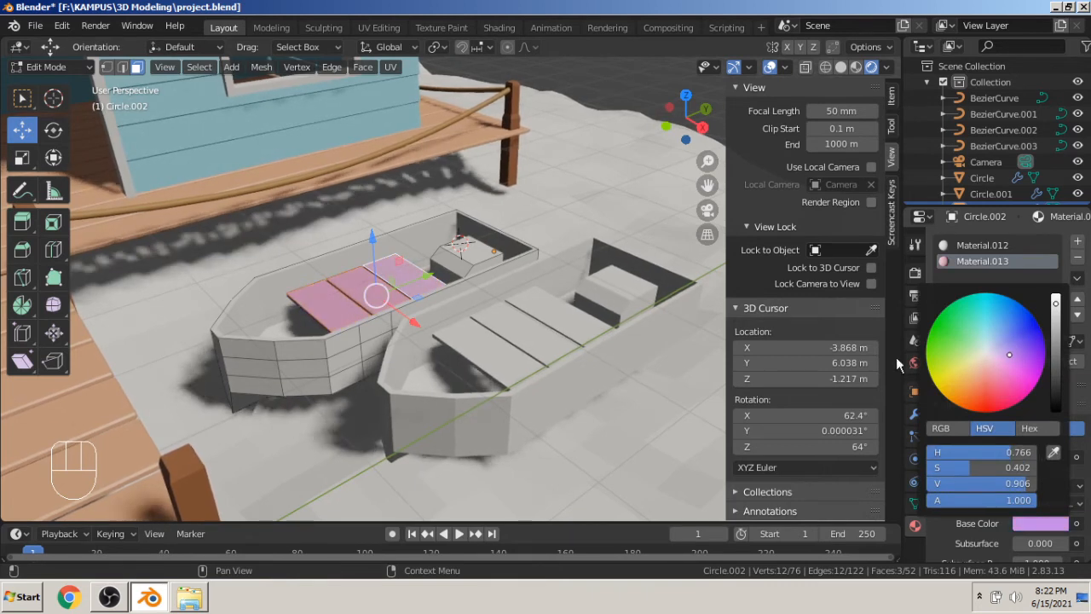
pyautogui.press('Tab')
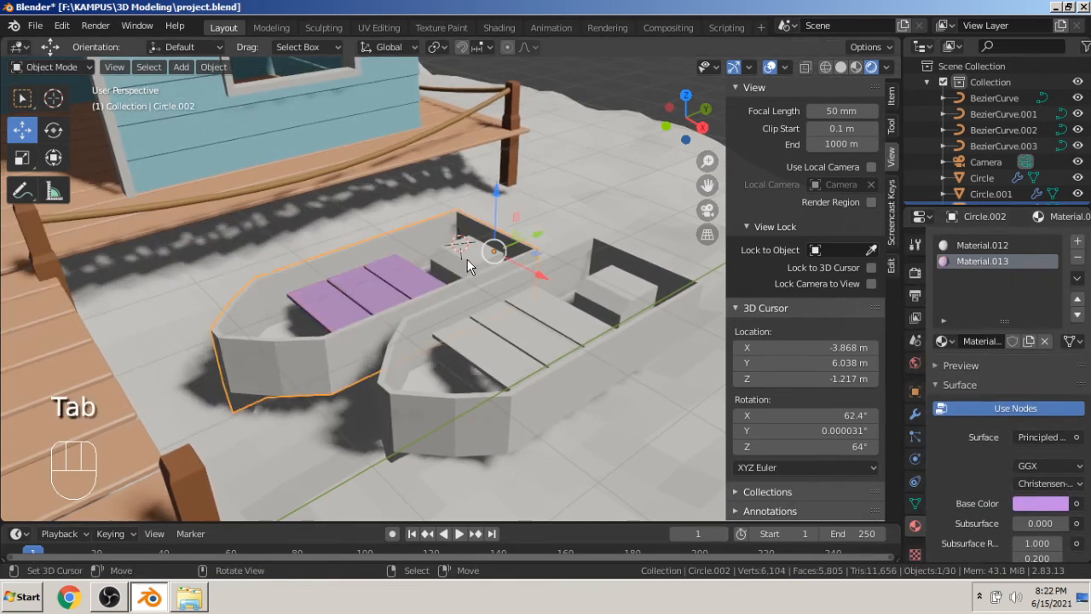
pyautogui.click(467, 259)
pyautogui.press('Tab')
pyautogui.click(467, 259)
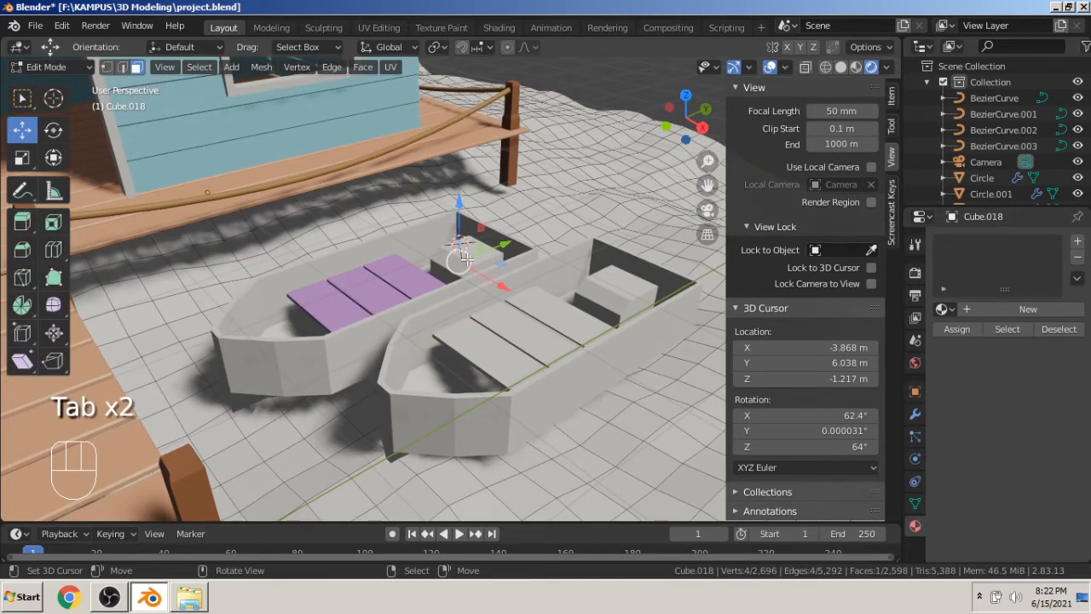
pyautogui.press('Tab')
# Reopen the boat nearest the dock for mesh editing and select the middle band of faces along both sides of its hull.
pyautogui.click(367, 326)
pyautogui.press('Tab')
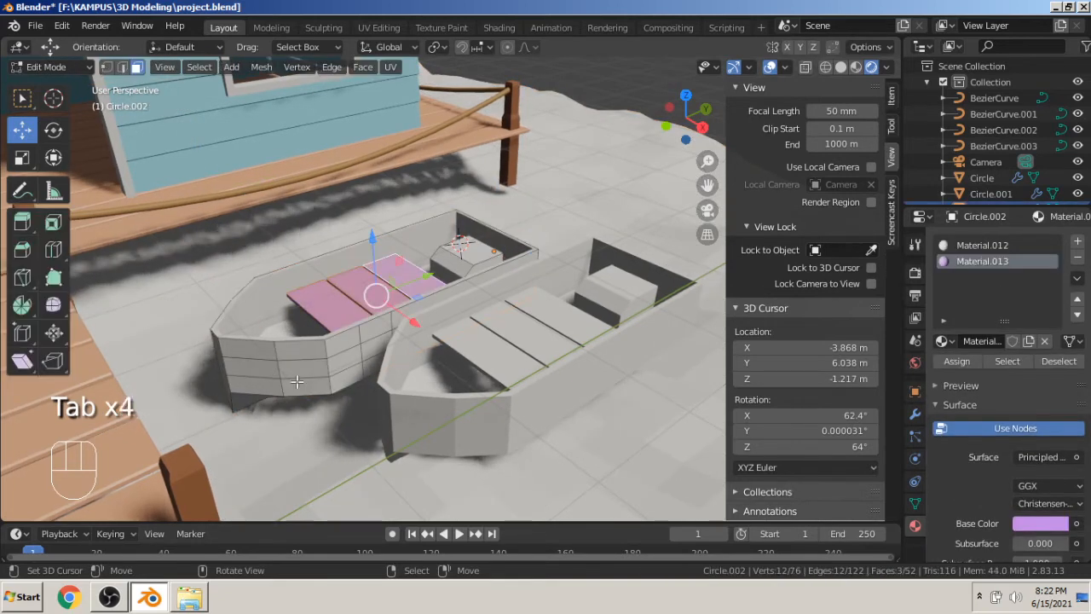
pyautogui.keyDown('alt'); pyautogui.click(246, 362); pyautogui.keyUp('alt')
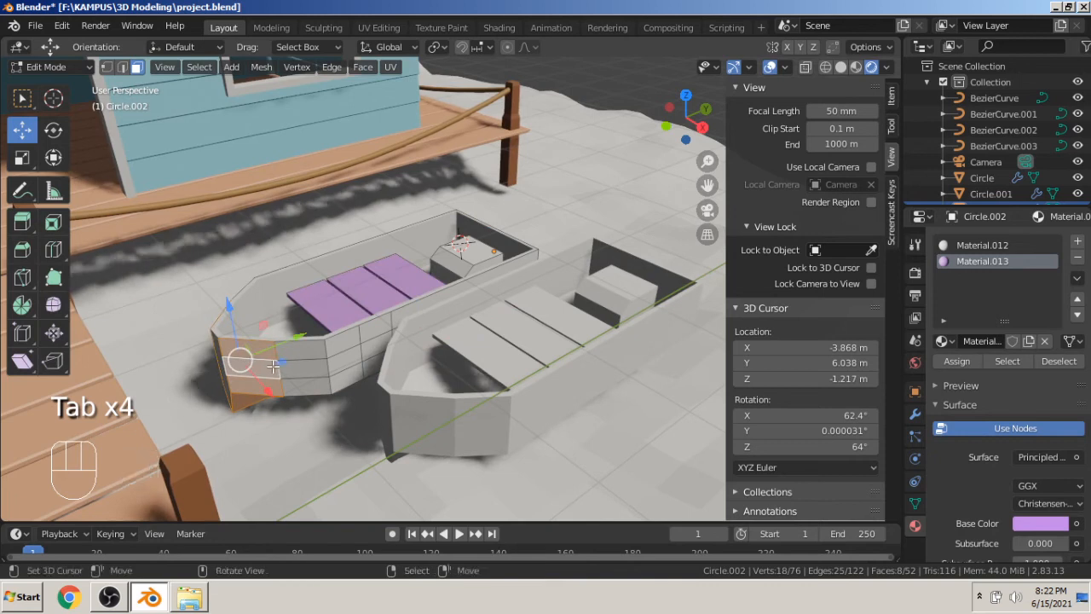
pyautogui.moveTo(269, 370); pyautogui.dragTo(426, 380, button='middle')
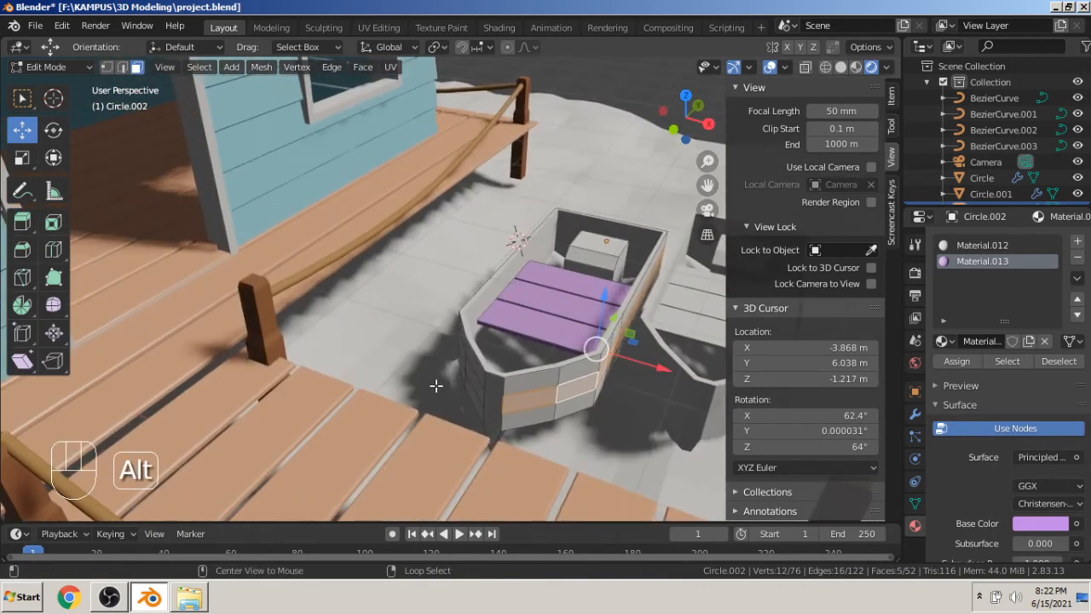
pyautogui.keyDown('alt'); pyautogui.keyDown('shift'); pyautogui.click(474, 381); pyautogui.keyUp('shift'); pyautogui.keyUp('alt')
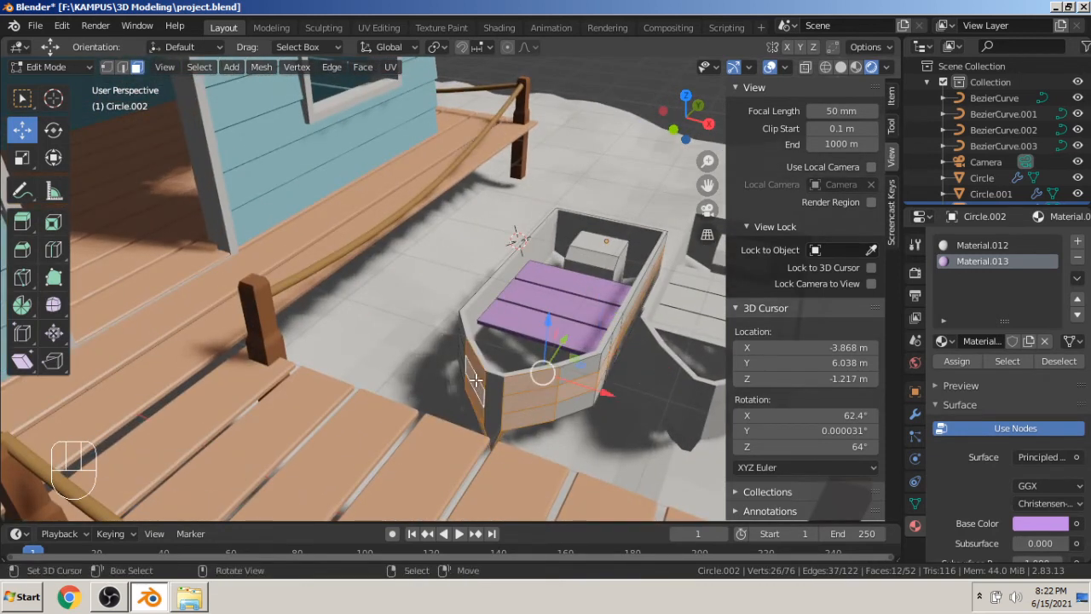
pyautogui.hotkey('ctrl', 'z')
pyautogui.hotkey('ctrl', 'z')
pyautogui.moveTo(460, 366); pyautogui.dragTo(488, 371, button='middle')
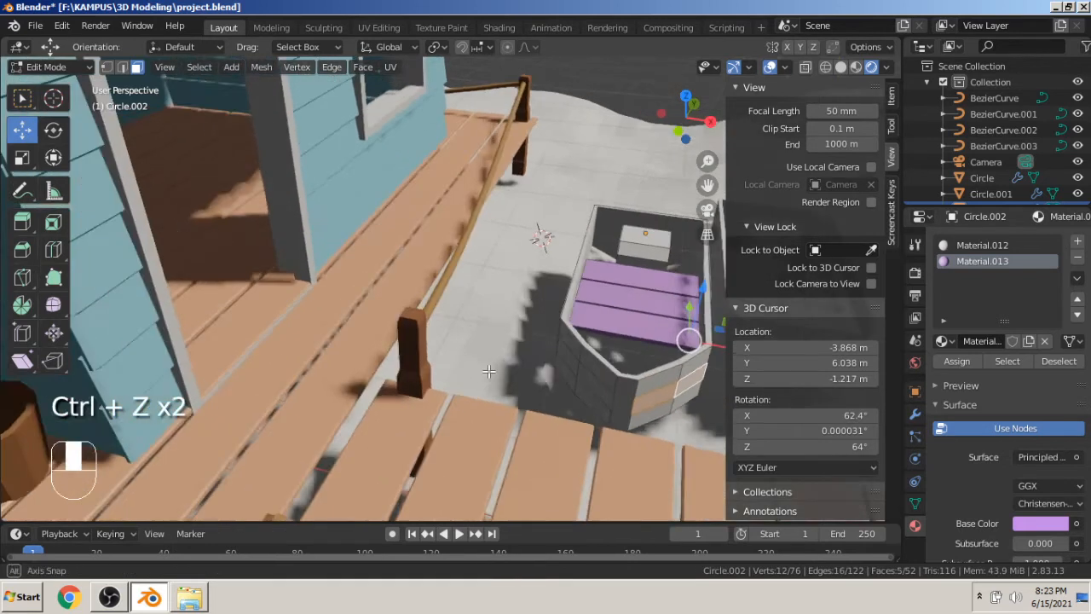
pyautogui.keyDown('alt'); pyautogui.keyDown('shift'); pyautogui.click(577, 370); pyautogui.keyUp('shift'); pyautogui.keyUp('alt')
pyautogui.moveTo(577, 370); pyautogui.dragTo(507, 355, button='middle')
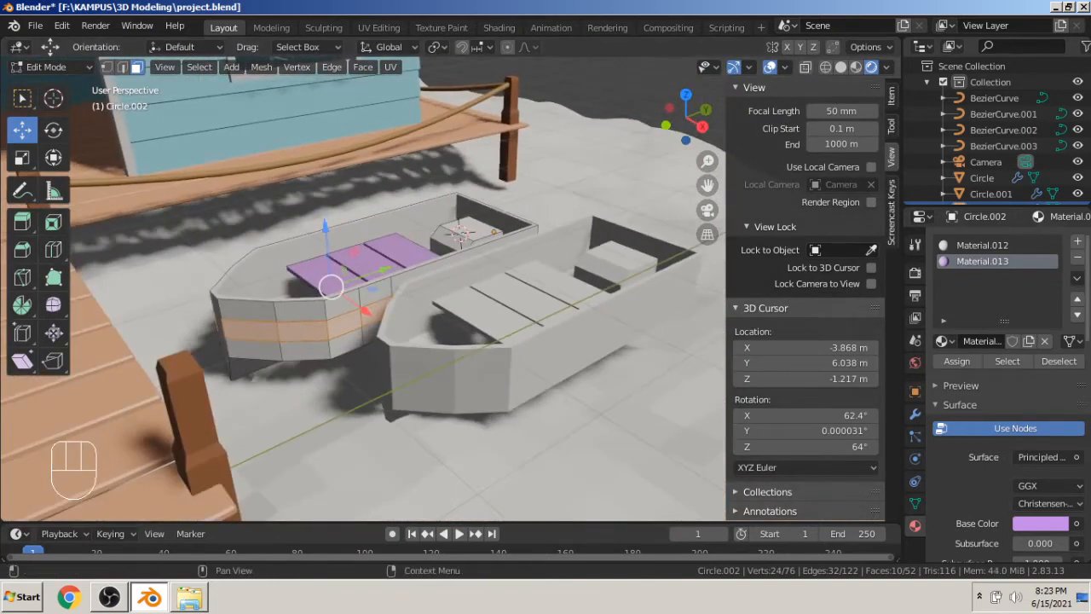
# Assign a new third material to the hull band, color it teal (hue 0.438, saturation 0.562, value 0.906) and leave mesh editing.
pyautogui.click(1077, 243)
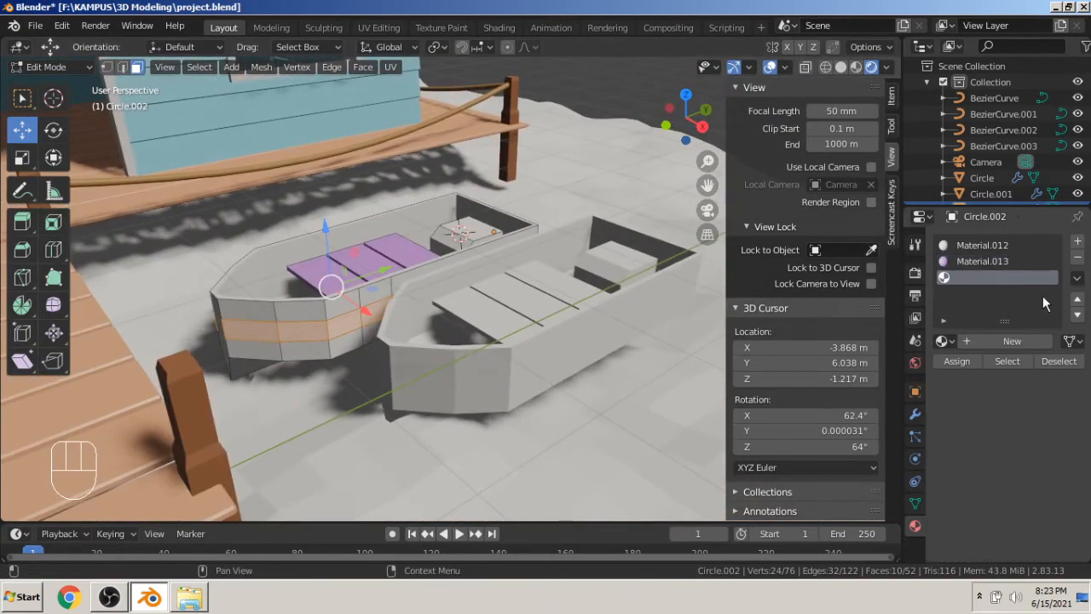
pyautogui.click(1020, 342)
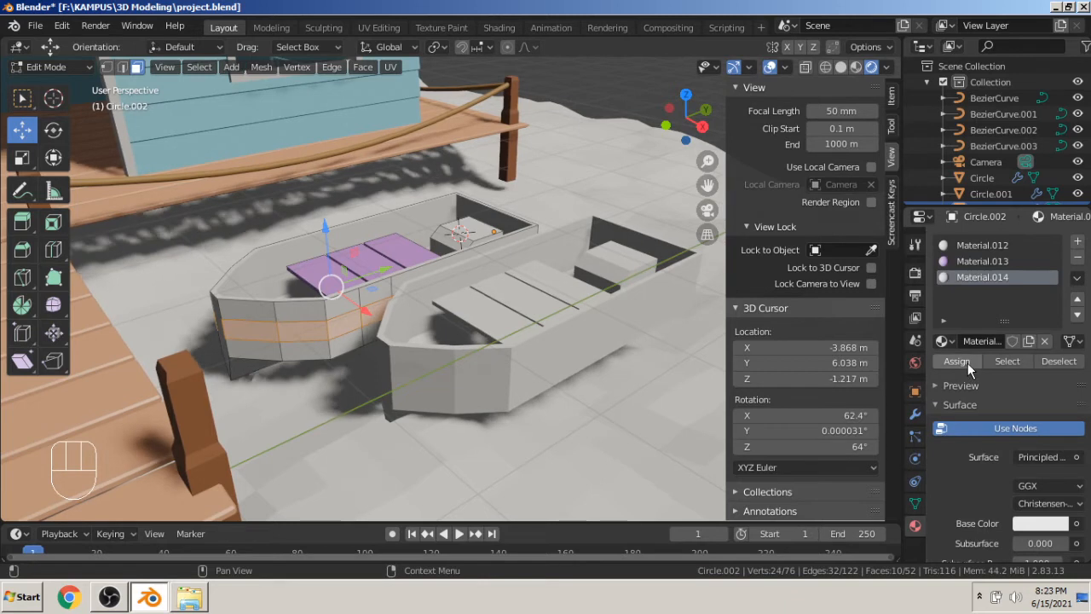
pyautogui.click(1041, 523)
pyautogui.moveTo(988, 352); pyautogui.dragTo(971, 320)
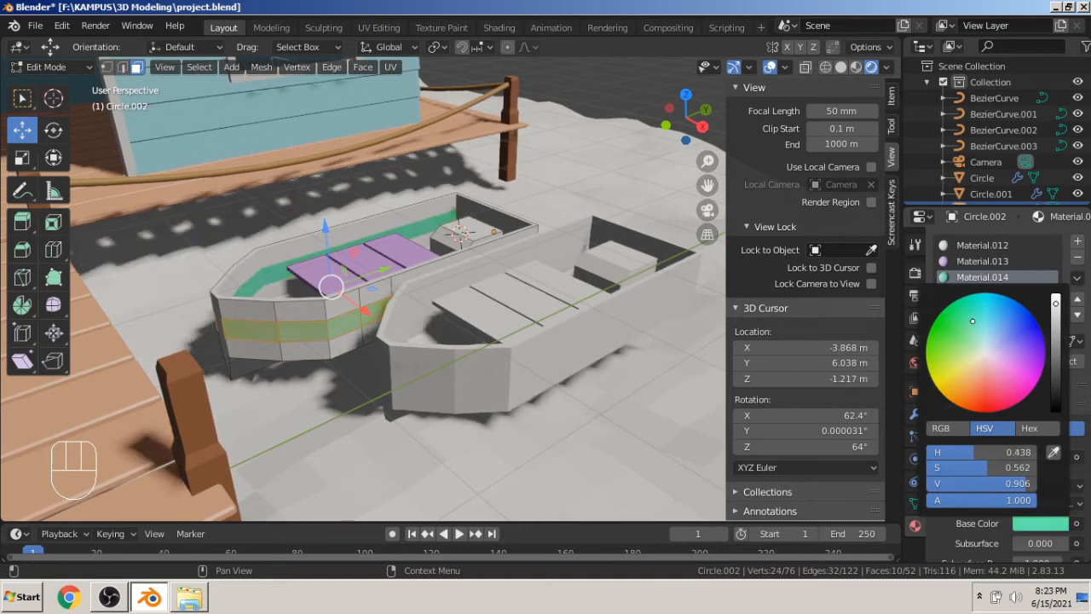
pyautogui.scroll(-2, 485, 216)
pyautogui.press('Tab')
pyautogui.scroll(-3, 485, 217)
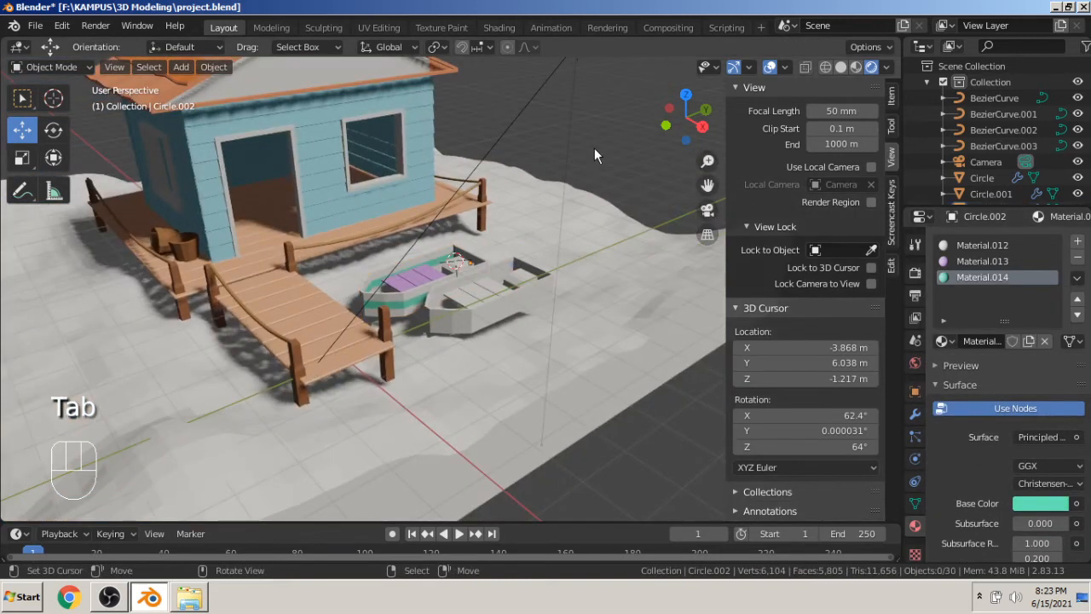
# Recolor the boat's base material to a dark, muted brown and deselect the boat.
pyautogui.scroll(2, 511, 204)
pyautogui.click(397, 283)
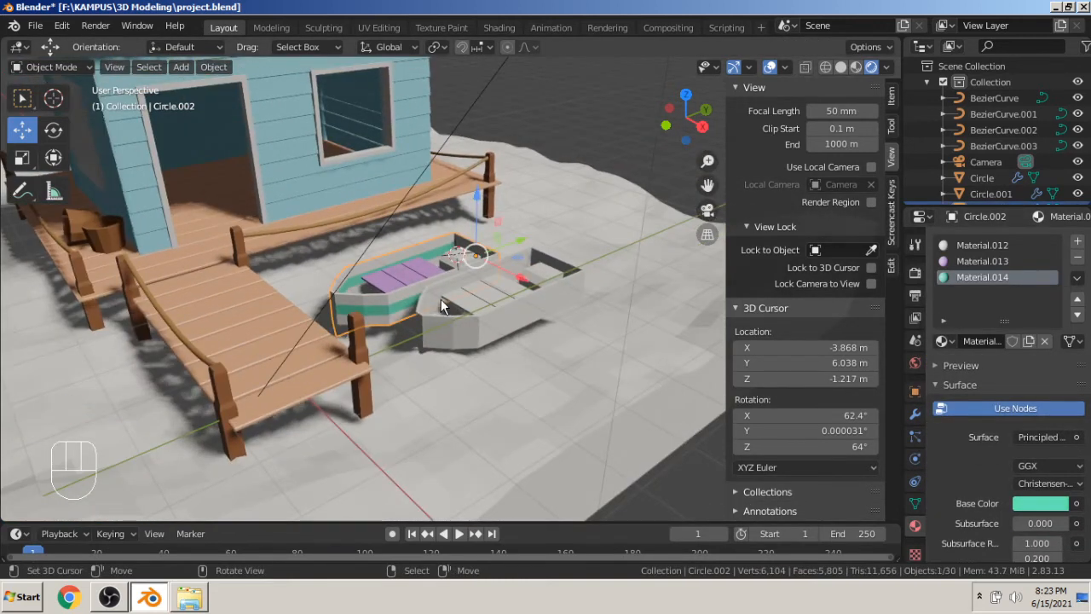
pyautogui.scroll(2, 431, 298)
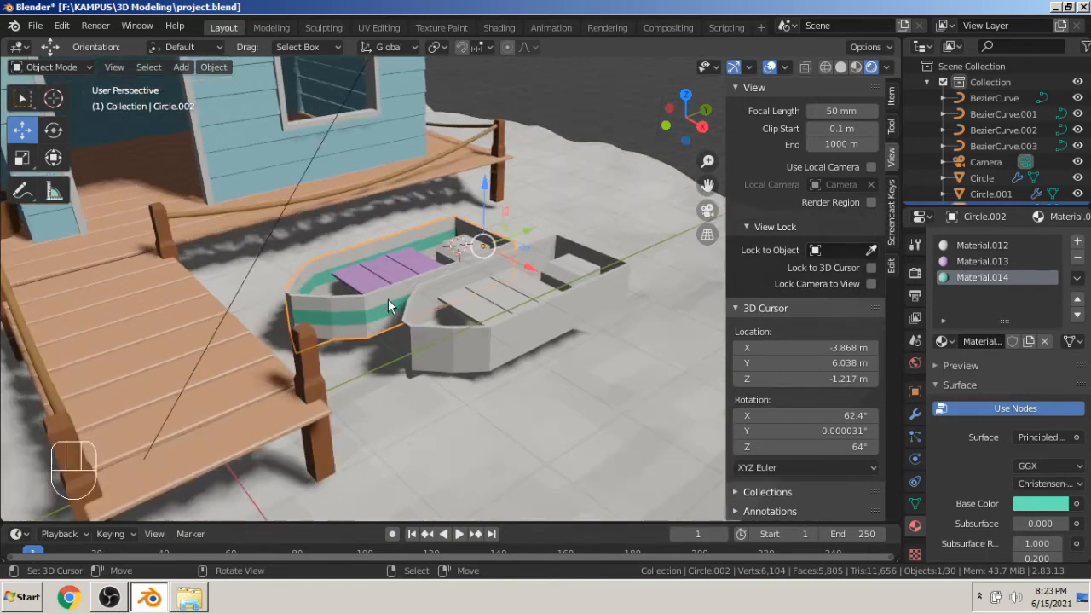
pyautogui.click(989, 245)
pyautogui.click(1039, 502)
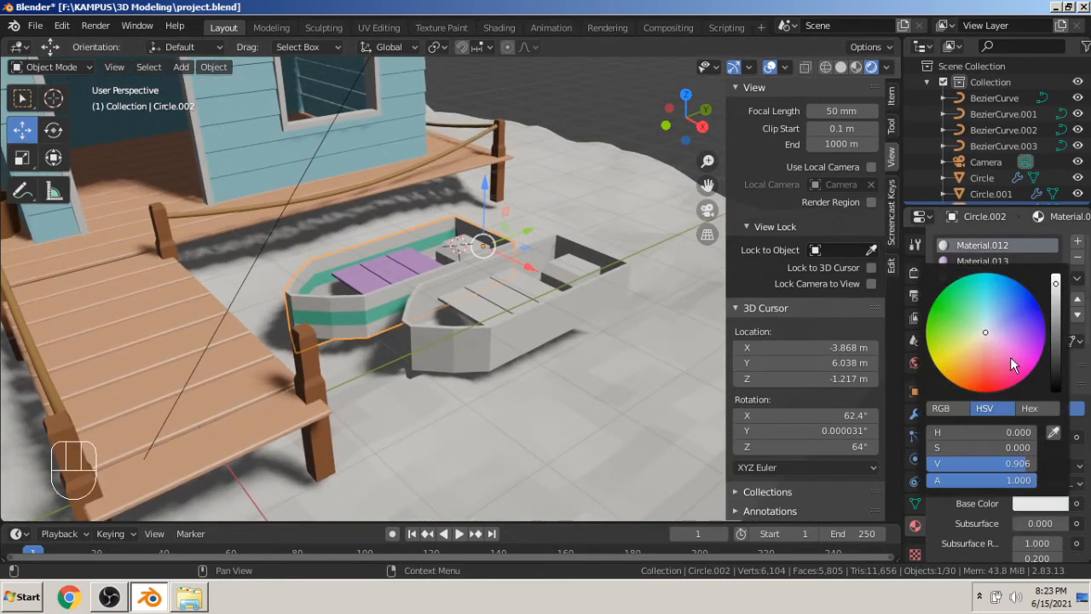
pyautogui.moveTo(987, 334)
pyautogui.mouseDown()
pyautogui.moveTo(1018, 372)
pyautogui.moveTo(1023, 347)
pyautogui.moveTo(1006, 327)
pyautogui.moveTo(951, 315)
pyautogui.moveTo(985, 366)
pyautogui.mouseUp()
pyautogui.scroll(-11, 985, 366)
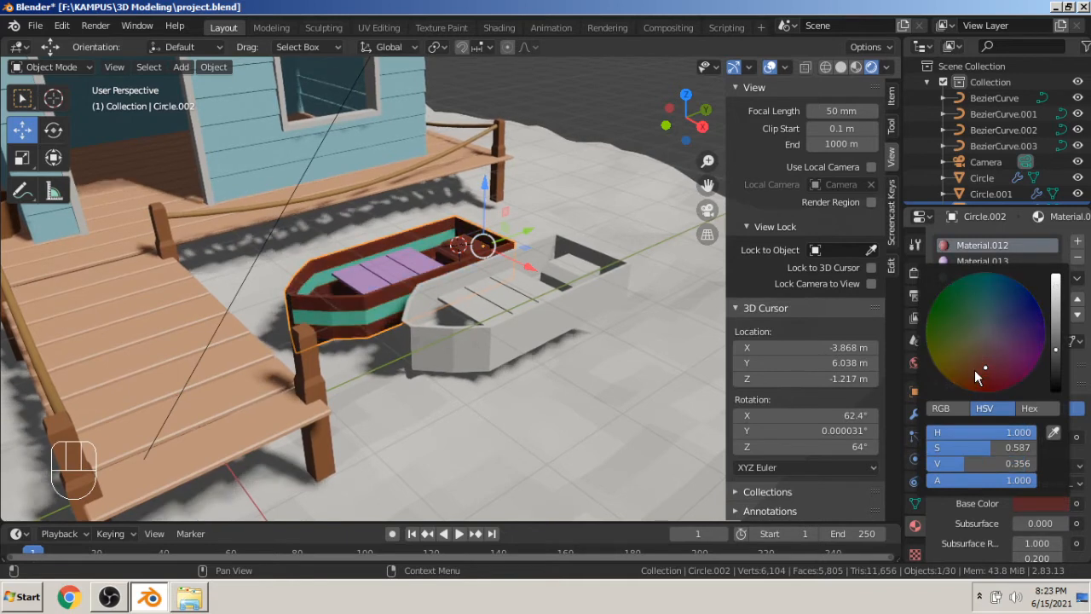
pyautogui.moveTo(973, 368); pyautogui.dragTo(982, 351)
pyautogui.hotkey('alt', 'a')
# Delete the second, uncolored boat.
pyautogui.moveTo(633, 116); pyautogui.dragTo(595, 118, button='middle')
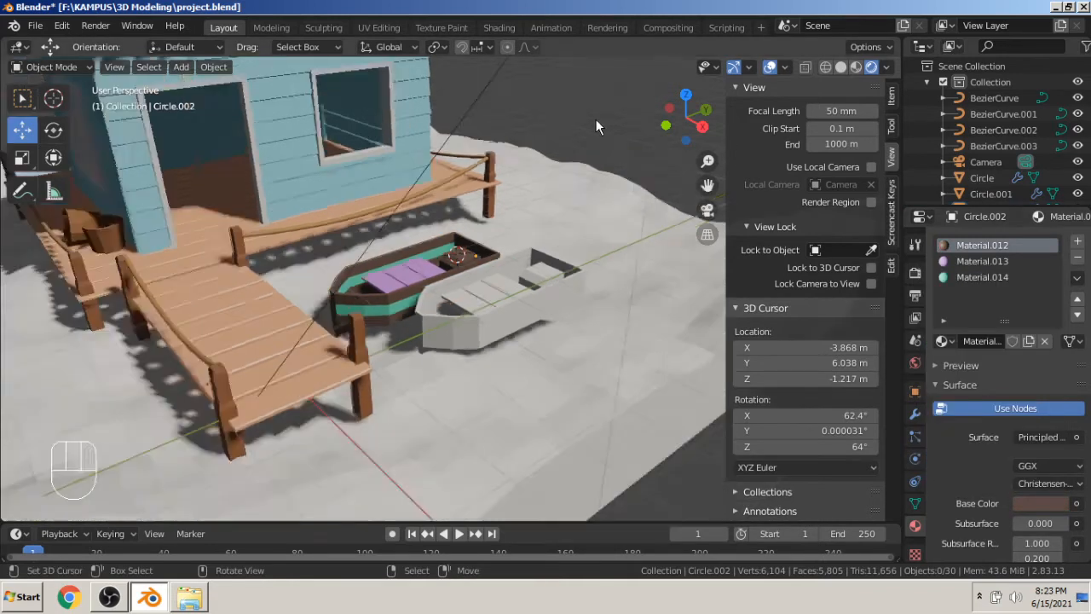
pyautogui.scroll(-6, 614, 130)
pyautogui.scroll(3, 634, 153)
pyautogui.scroll(4, 582, 281)
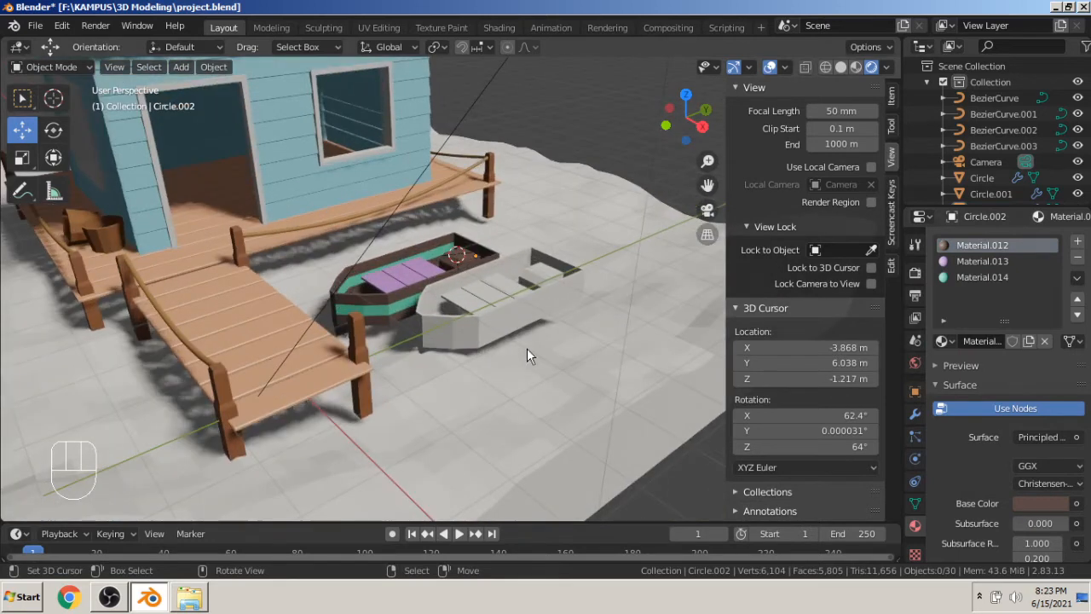
pyautogui.click(481, 329)
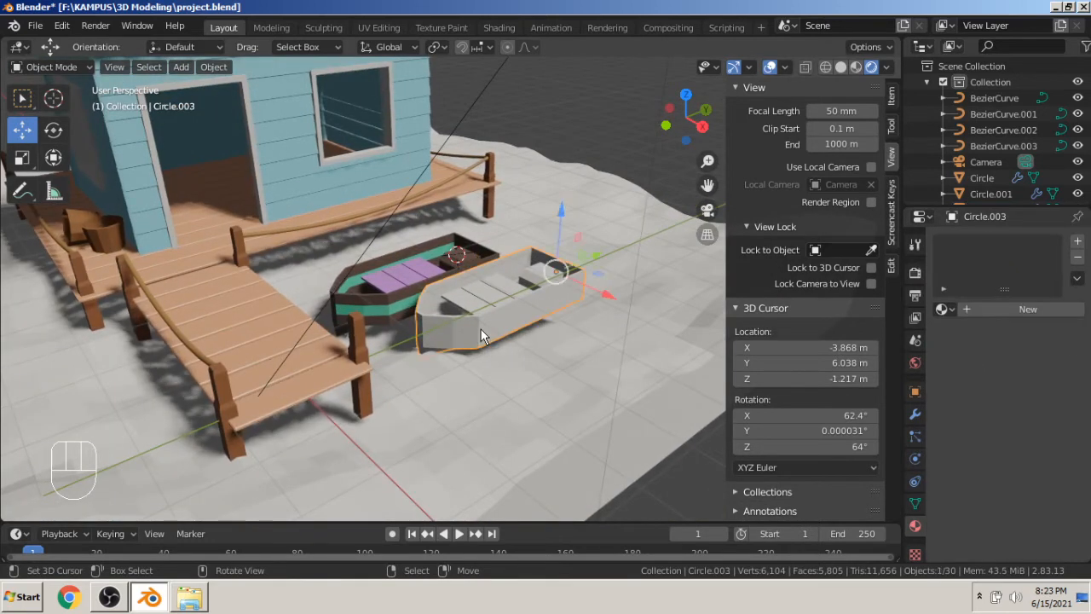
pyautogui.press('x')
pyautogui.click(477, 330)
# Duplicate the colored boat and move the copy about 1.98 m along X and 0.87 m along Y.
pyautogui.click(426, 287)
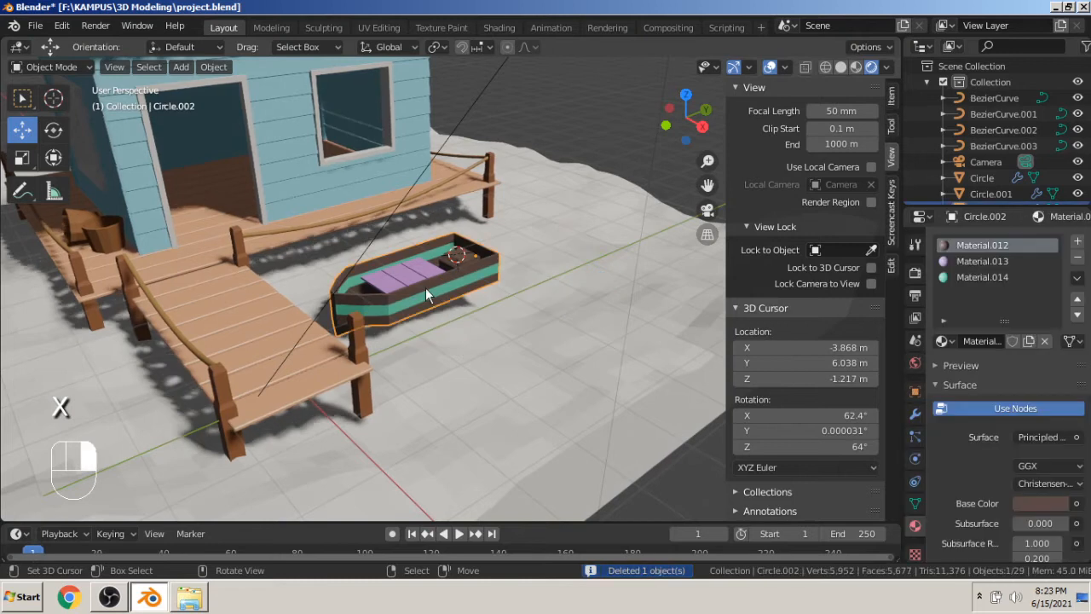
pyautogui.hotkey('shift', 'd')
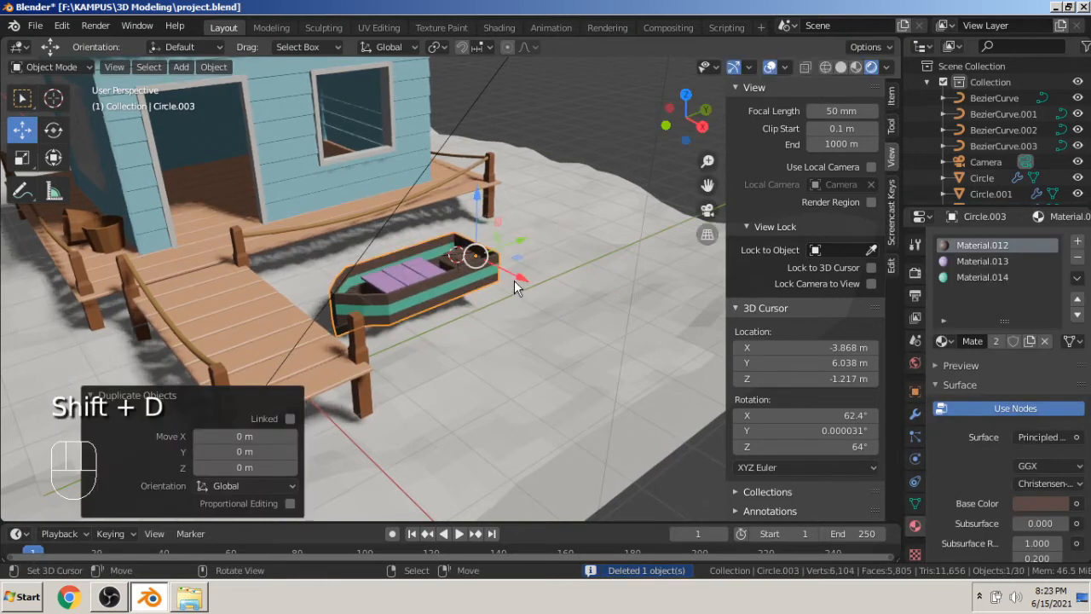
pyautogui.click(587, 305)
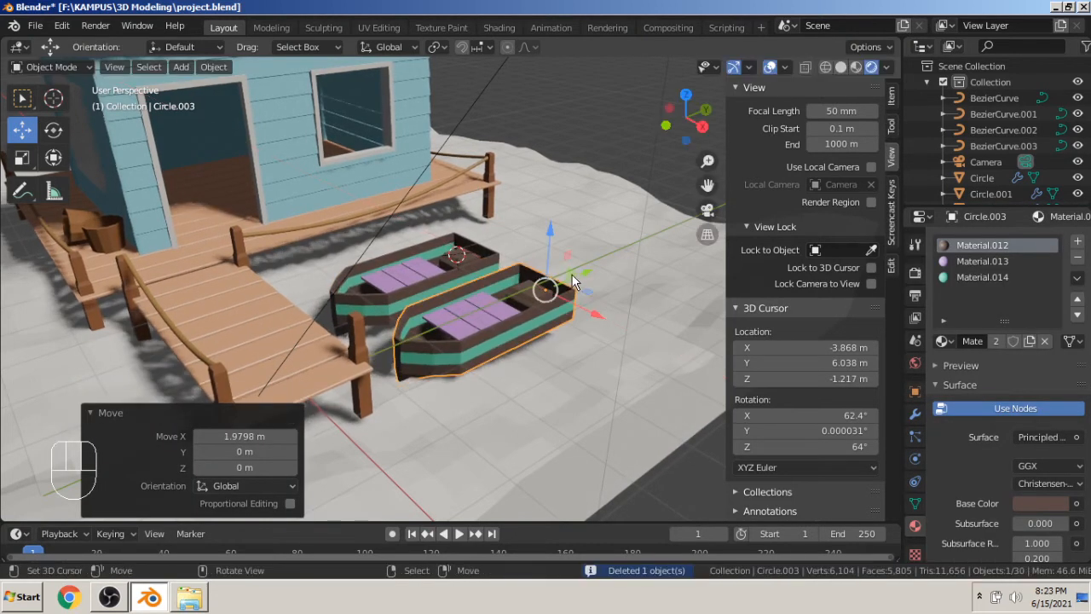
pyautogui.press('g')
pyautogui.press('y')
pyautogui.click(597, 276)
pyautogui.scroll(2, 543, 318)
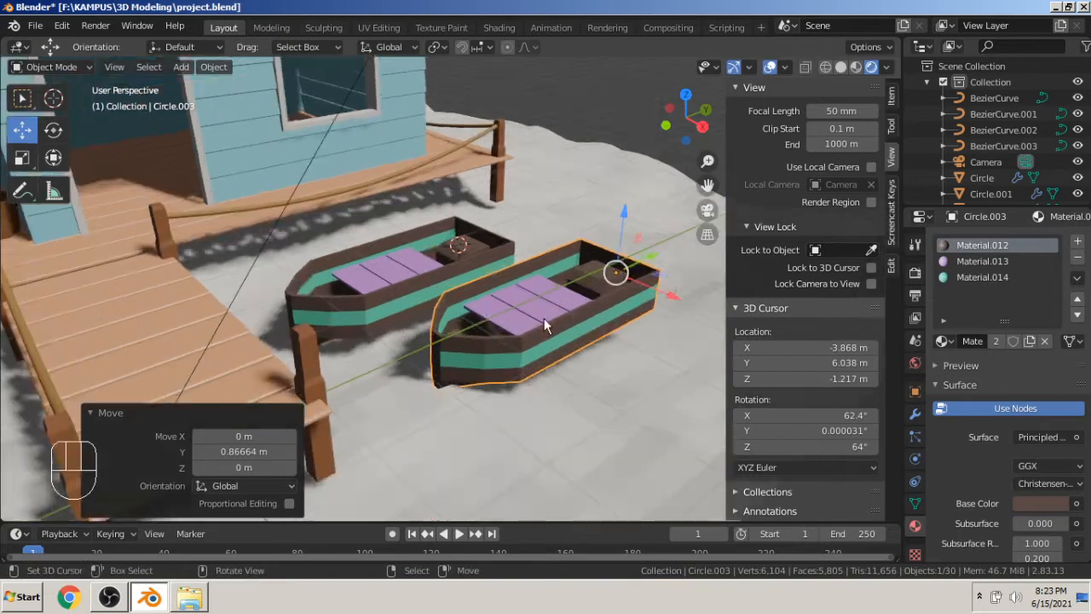
# Make the copied boat's purple seat material a single-user copy and recolor it golden yellow.
pyautogui.click(1014, 262)
pyautogui.rightClick(1033, 265)
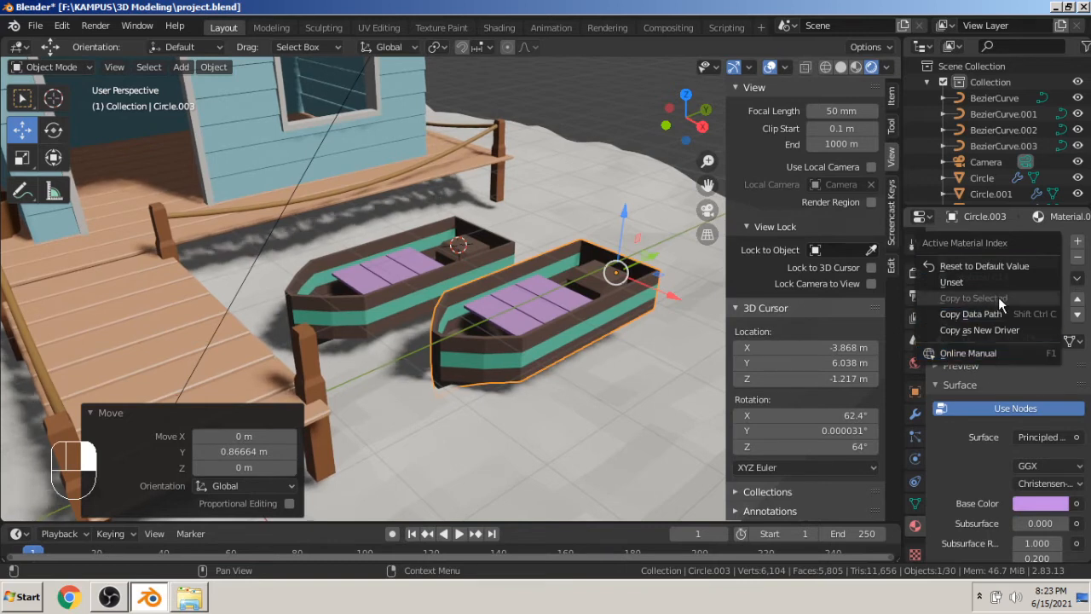
pyautogui.click(1067, 373)
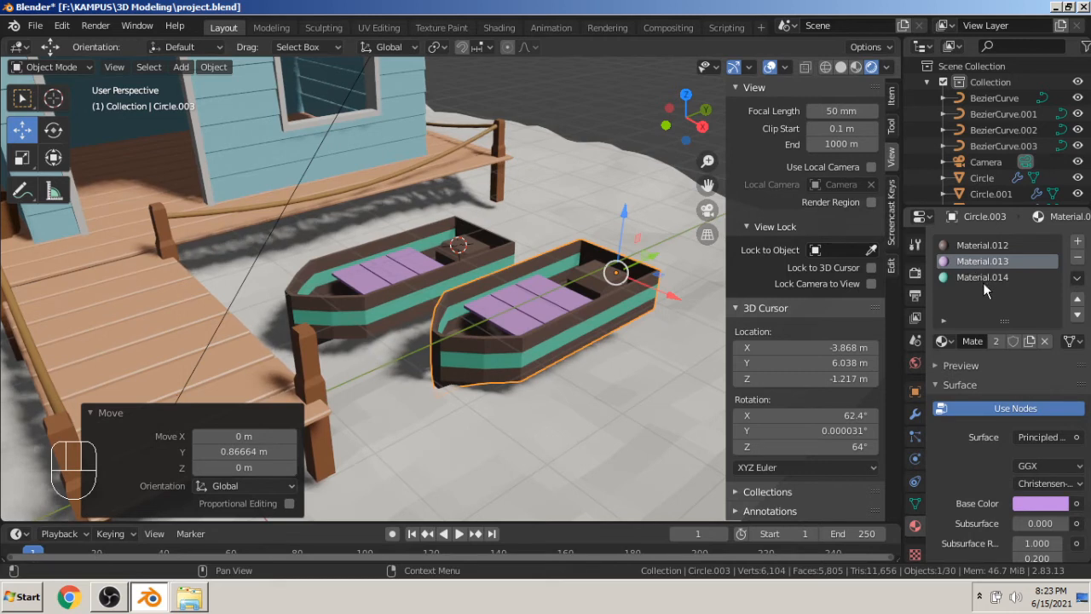
pyautogui.click(994, 340)
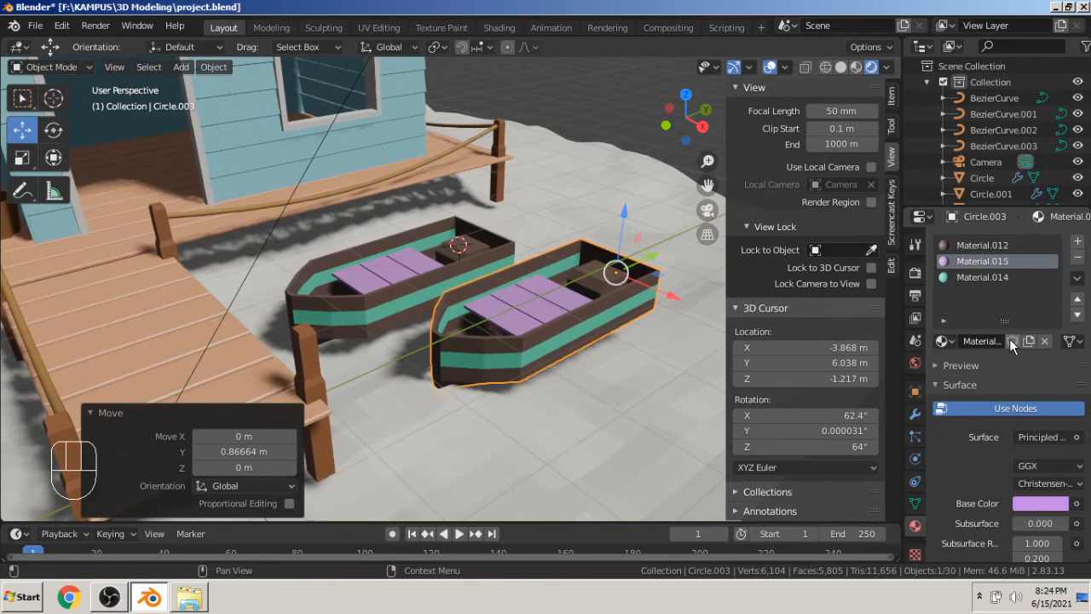
pyautogui.click(1040, 503)
pyautogui.click(953, 339)
pyautogui.moveTo(953, 339)
pyautogui.mouseDown()
pyautogui.moveTo(976, 300)
pyautogui.moveTo(1012, 315)
pyautogui.moveTo(1010, 350)
pyautogui.moveTo(989, 365)
pyautogui.moveTo(964, 356)
pyautogui.mouseUp()
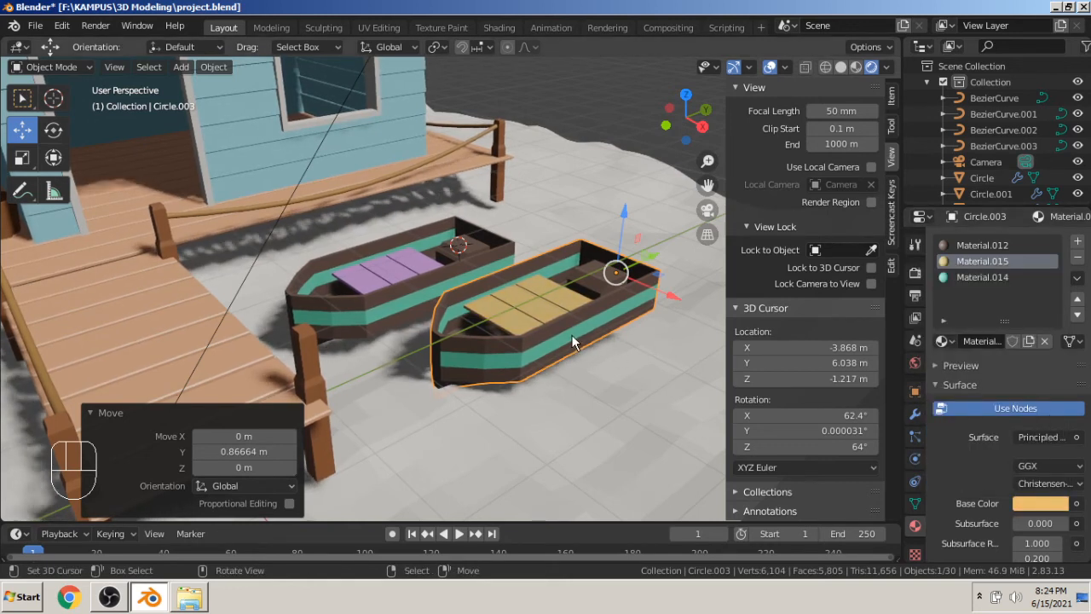
# Make the copied boat's green stripe material a single-user copy, recolor it blue, and deselect the boat.
pyautogui.click(989, 279)
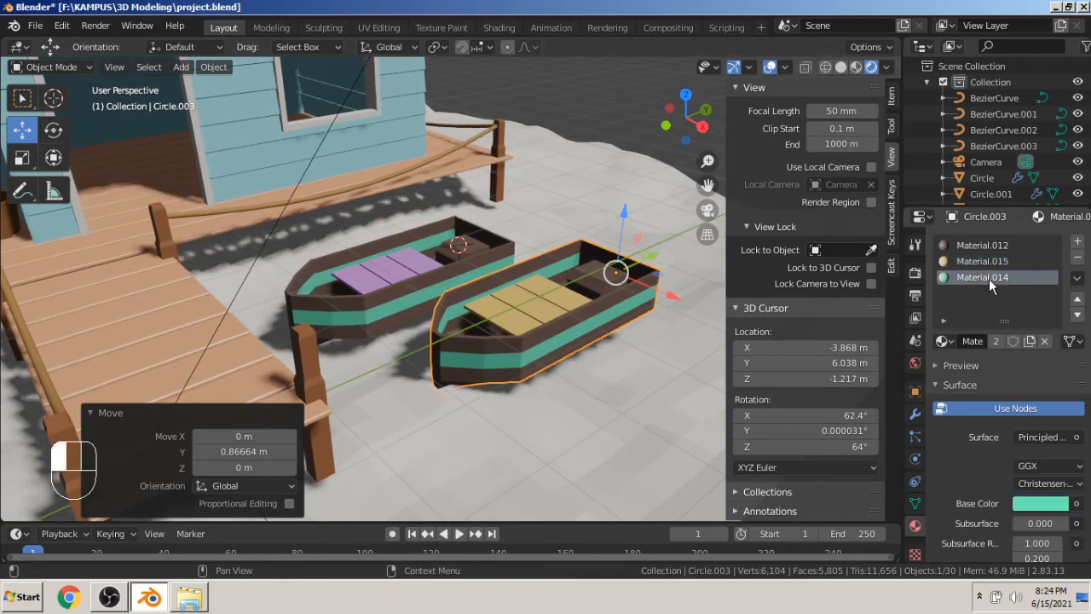
pyautogui.click(995, 343)
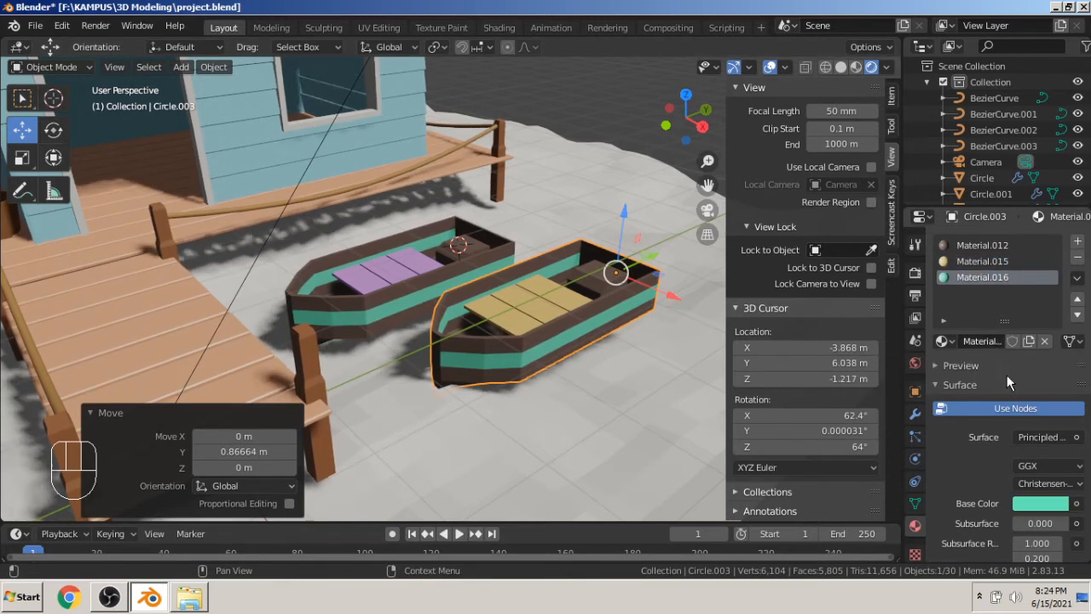
pyautogui.click(1035, 505)
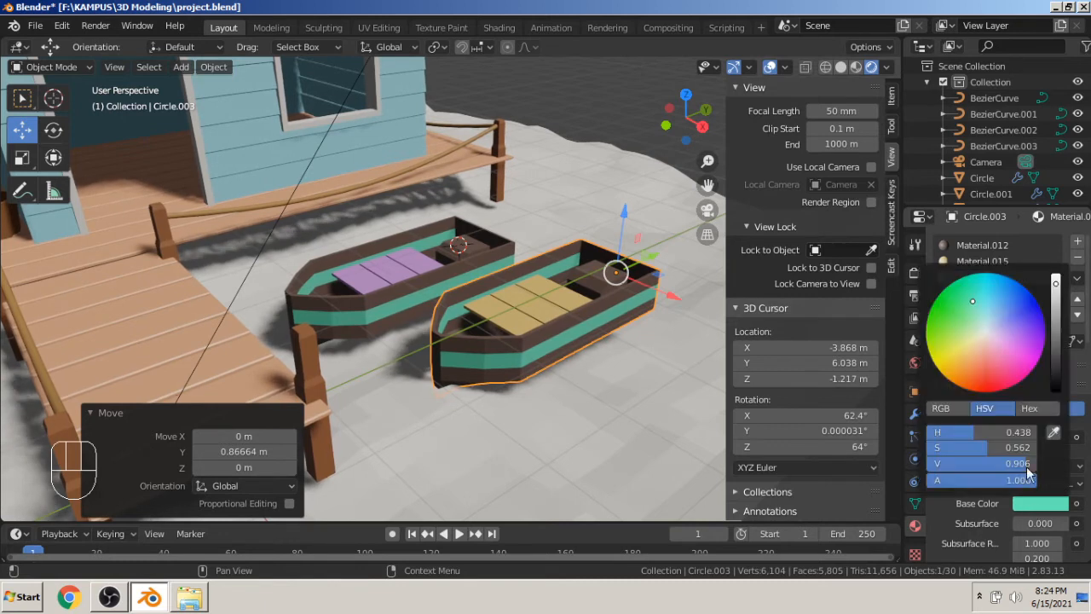
pyautogui.moveTo(974, 312); pyautogui.dragTo(1011, 301)
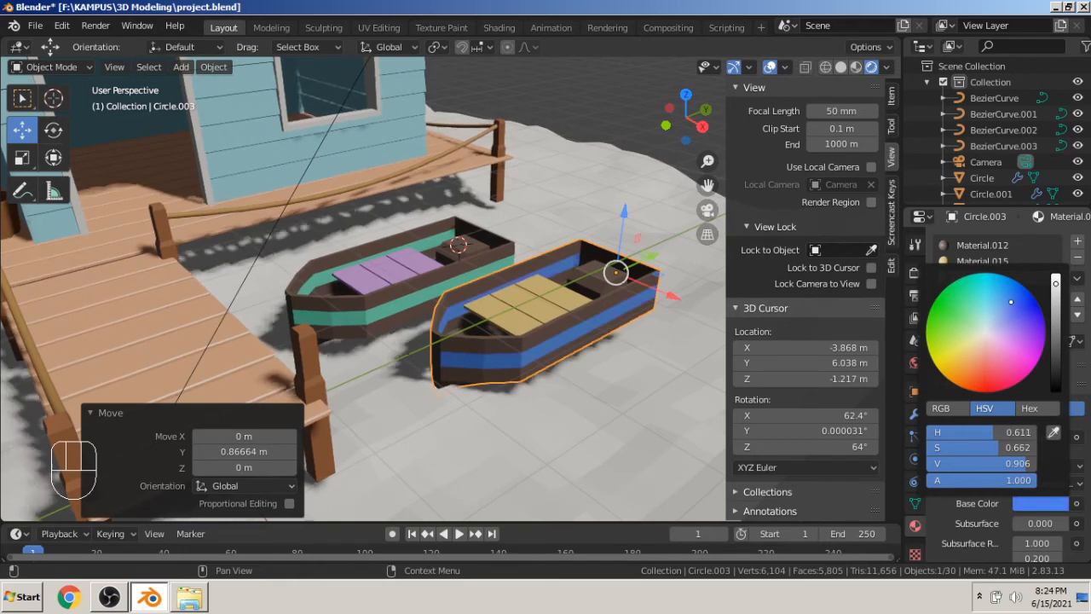
pyautogui.moveTo(536, 225); pyautogui.dragTo(621, 147, button='middle')
pyautogui.click(620, 130)
pyautogui.press('Tab')
pyautogui.press('Tab')
pyautogui.scroll(-5, 620, 129)
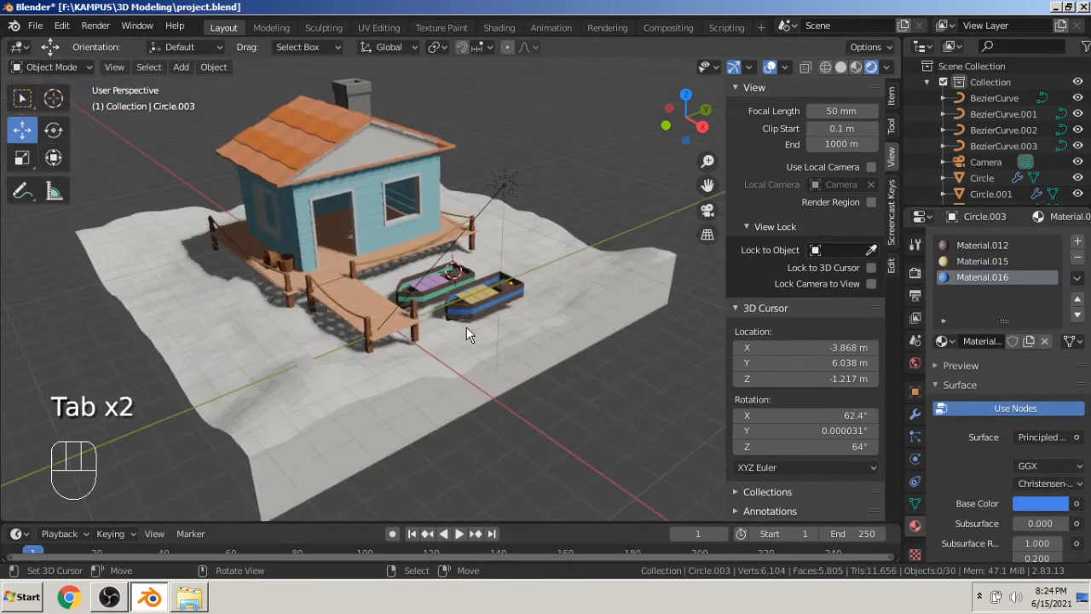
# Save the project file.
pyautogui.scroll(3, 467, 333)
pyautogui.scroll(2, 469, 332)
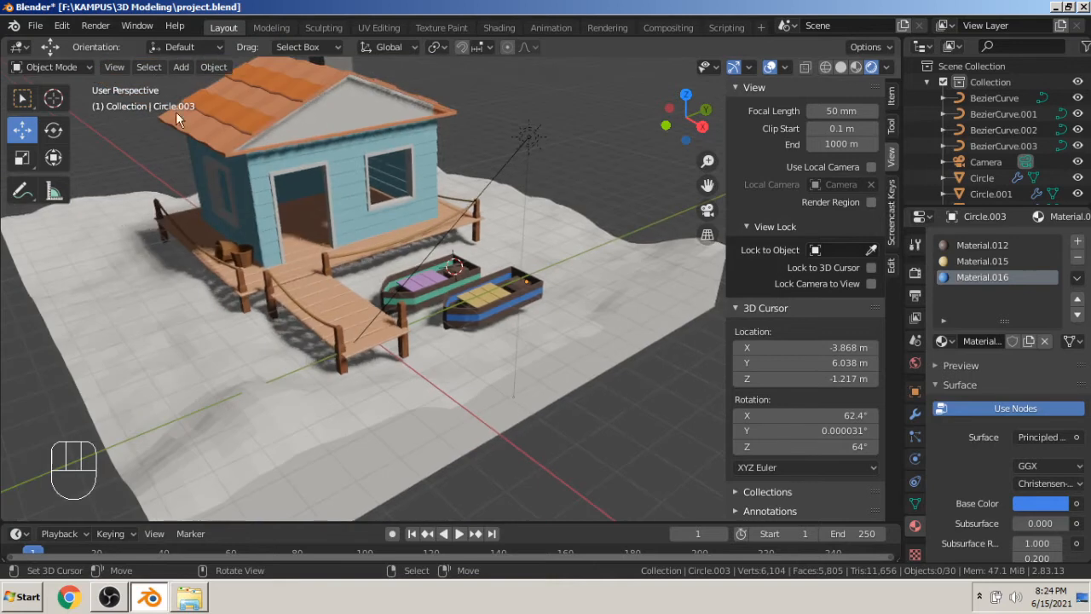
pyautogui.click(35, 25)
pyautogui.click(68, 134)
# Give the water block under the house a new material with a bright blue base color, hue 0.537 and saturation 1.000.
pyautogui.scroll(-2, 464, 333)
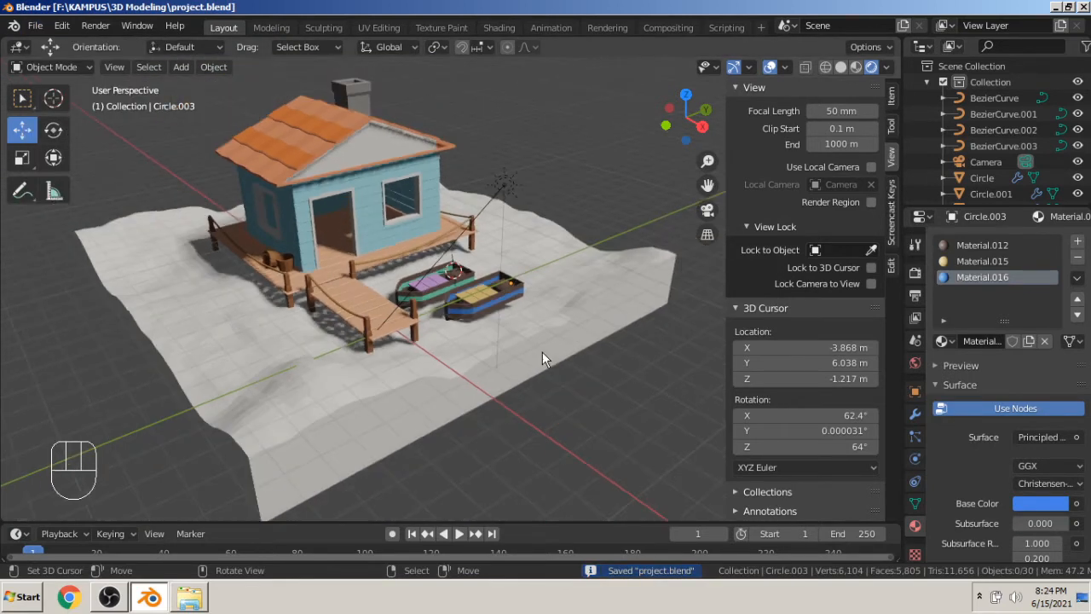
pyautogui.click(540, 335)
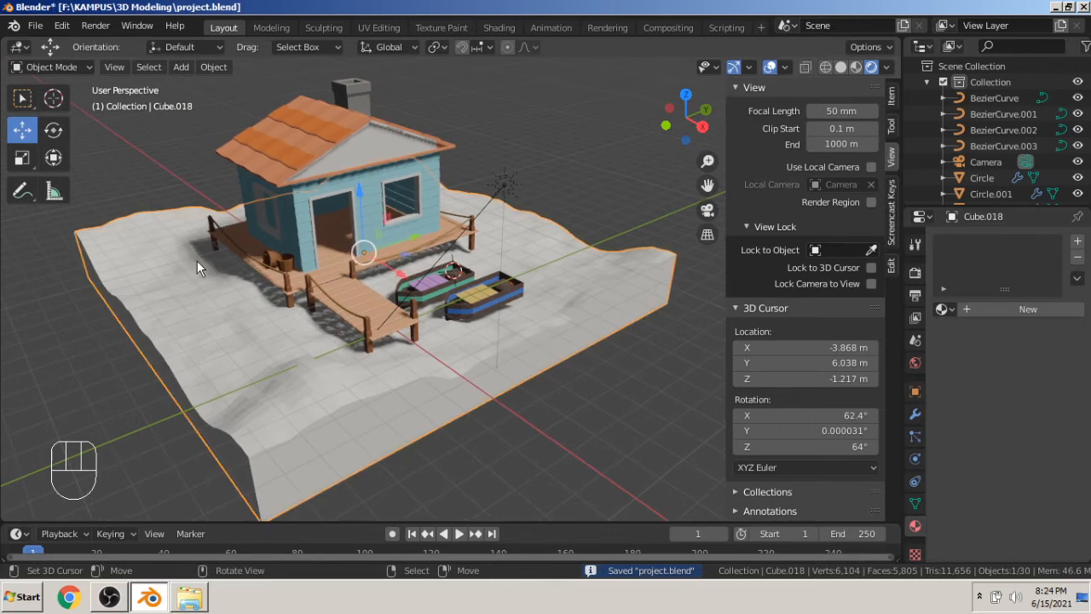
pyautogui.click(998, 310)
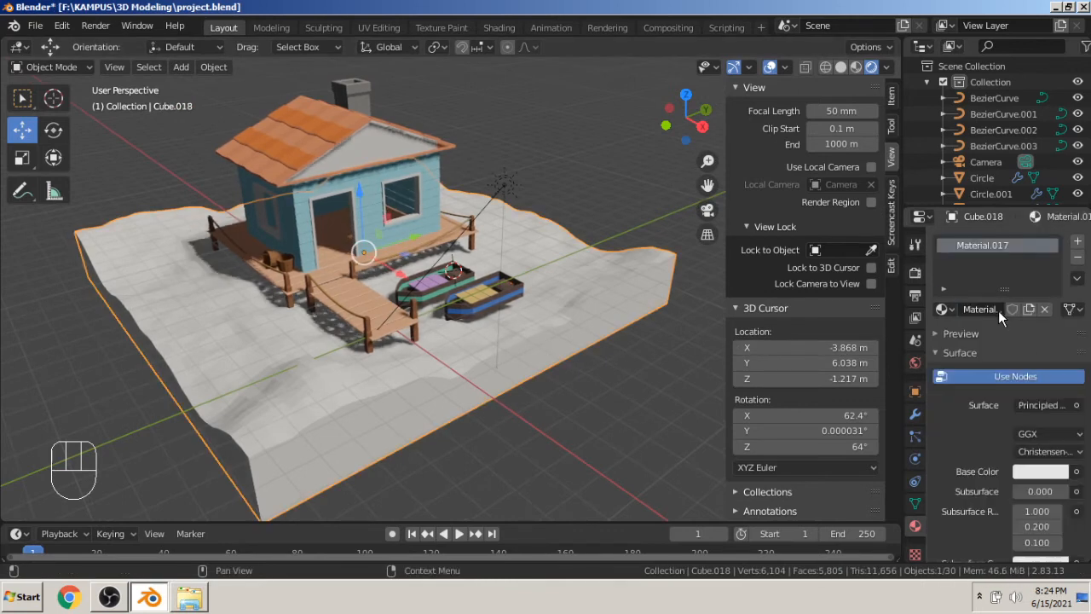
pyautogui.click(1038, 472)
pyautogui.moveTo(1009, 347)
pyautogui.mouseDown()
pyautogui.moveTo(989, 281)
pyautogui.moveTo(999, 243)
pyautogui.mouseUp()
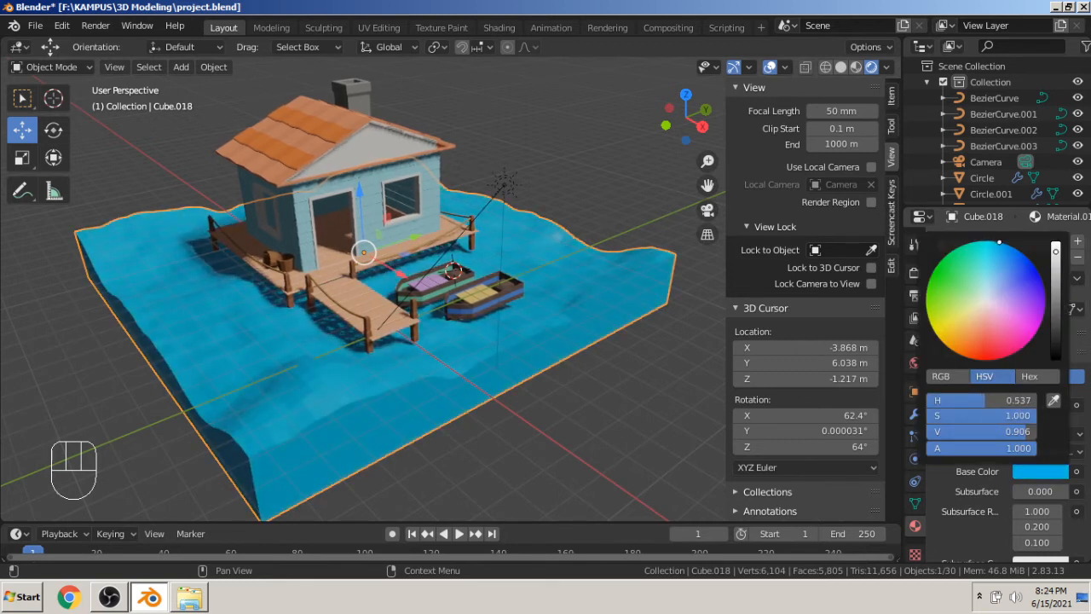
pyautogui.click(580, 187)
pyautogui.moveTo(579, 194); pyautogui.dragTo(548, 269, button='middle')
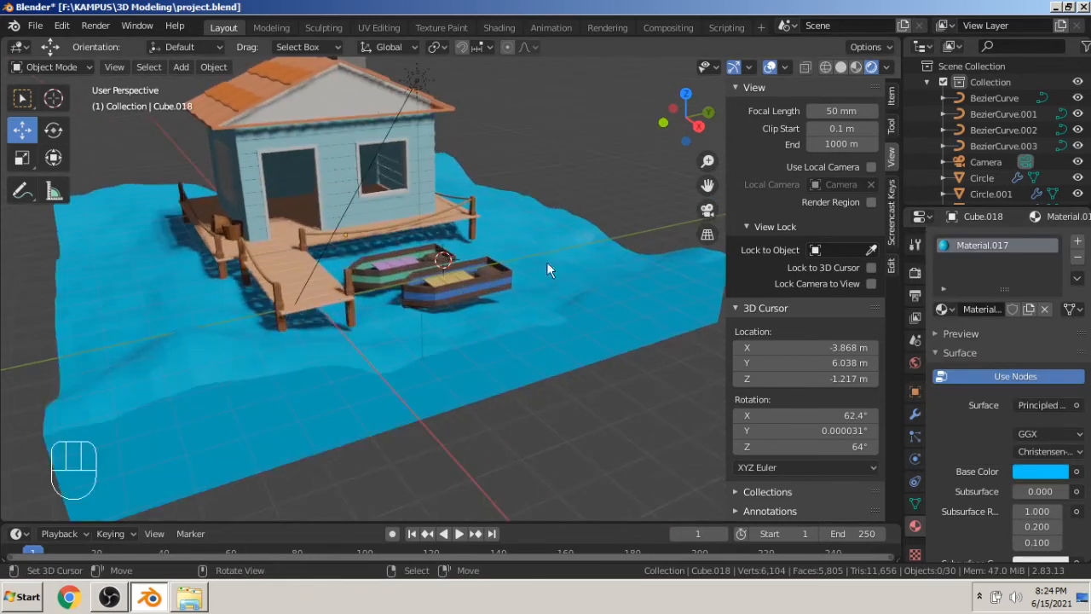
# Set the Transmission of the water block's material to 1.000.
pyautogui.click(393, 350)
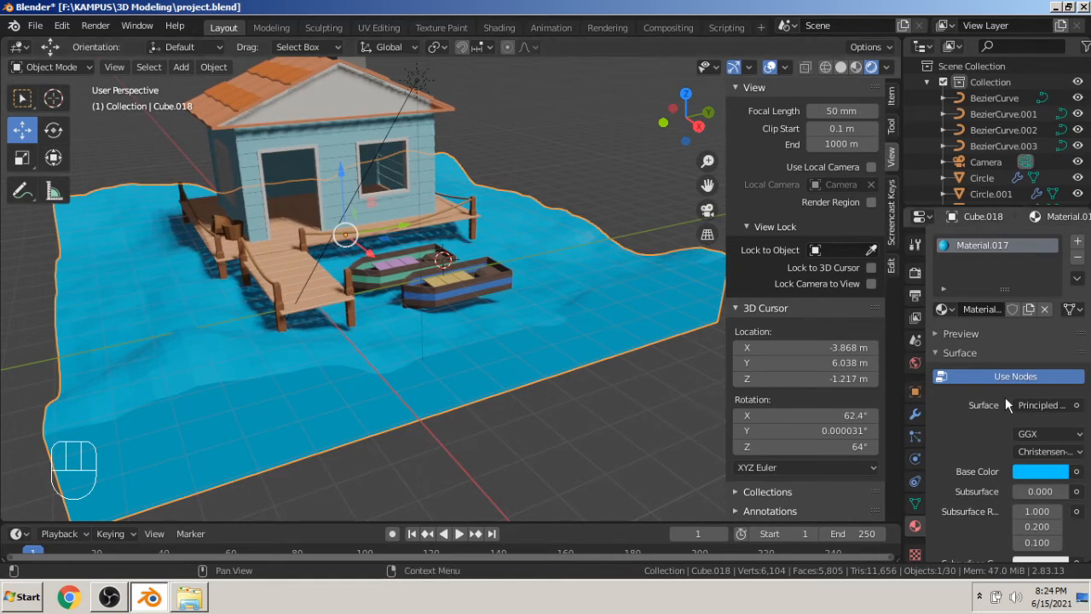
pyautogui.scroll(-5, 1003, 395)
pyautogui.scroll(-3, 999, 394)
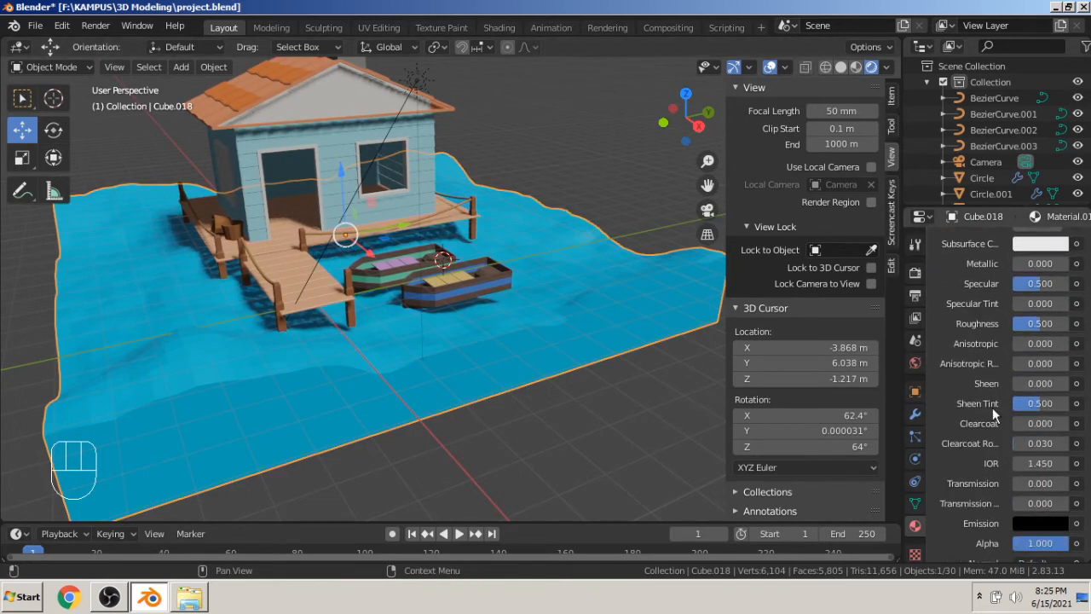
pyautogui.scroll(-3, 983, 361)
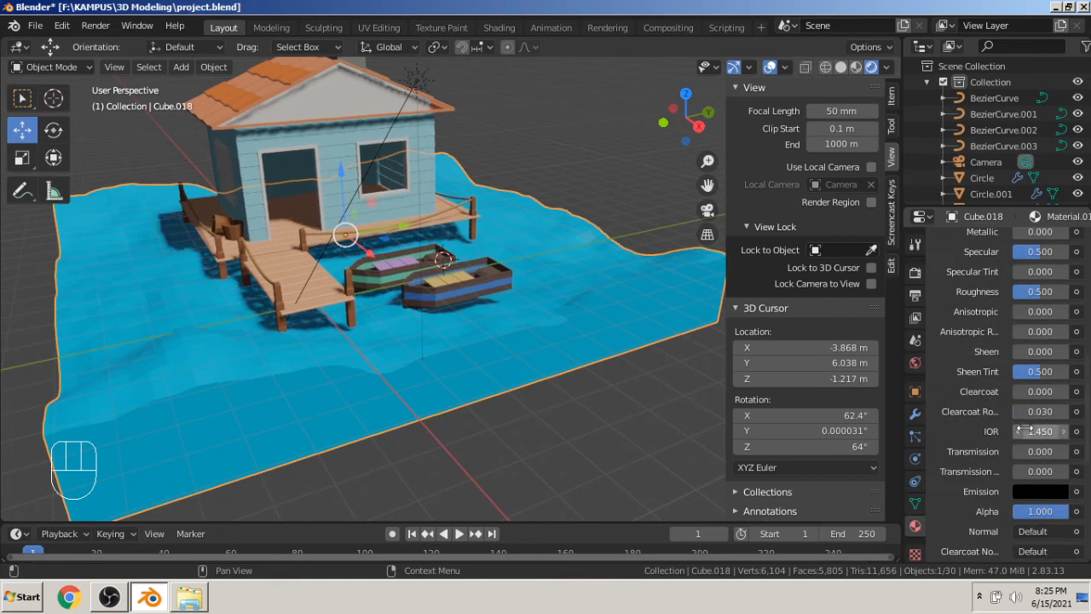
pyautogui.moveTo(1044, 452); pyautogui.dragTo(1070, 459)
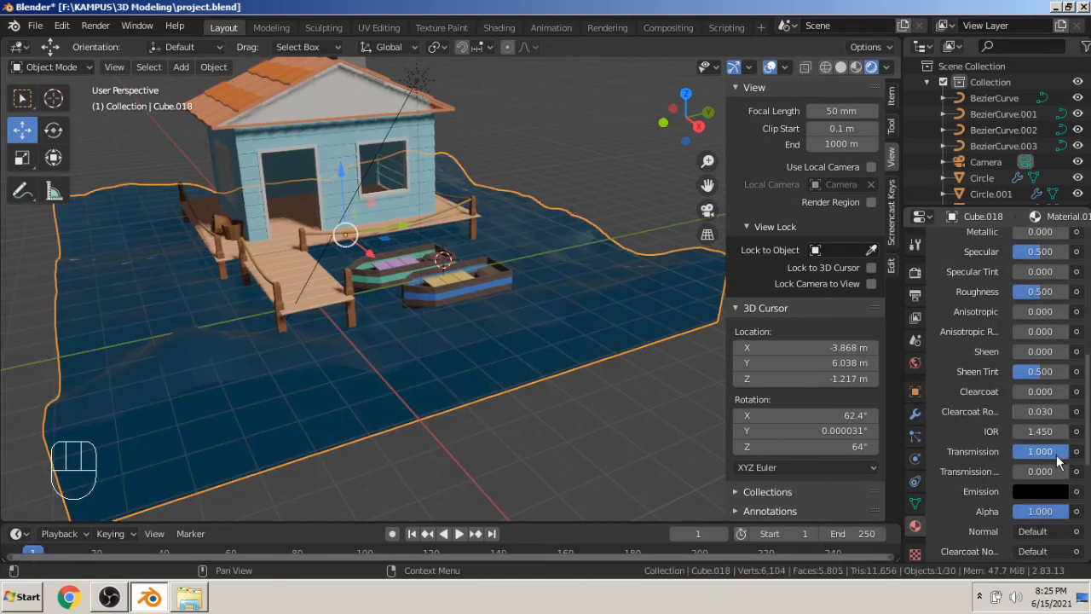
# Enable Screen Space Refraction for the water material.
pyautogui.scroll(-6, 1057, 461)
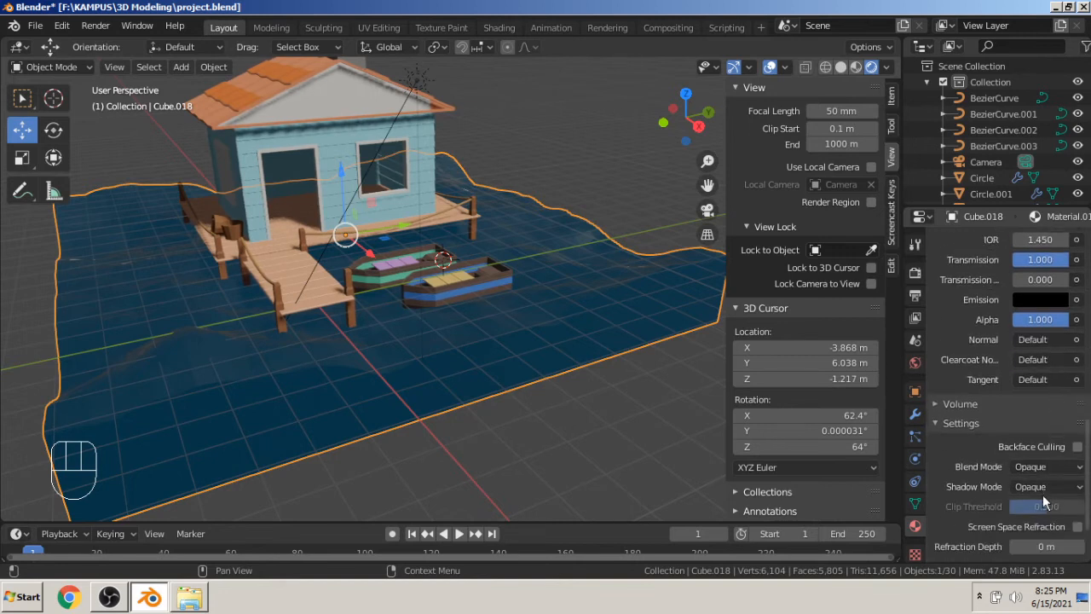
pyautogui.scroll(-2, 1006, 433)
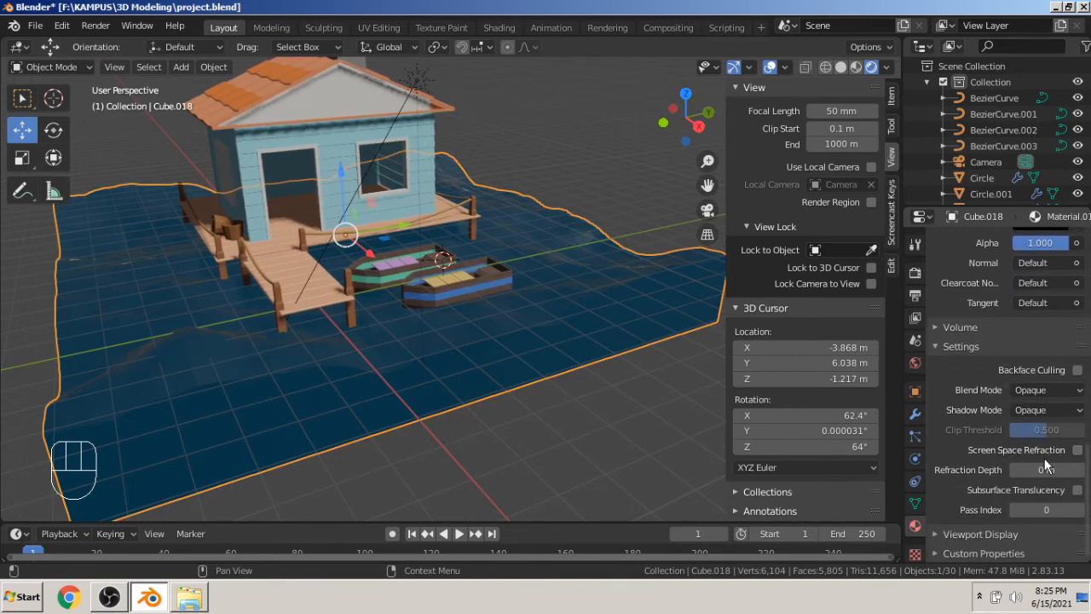
pyautogui.click(1078, 450)
pyautogui.moveTo(390, 350); pyautogui.dragTo(407, 379, button='middle')
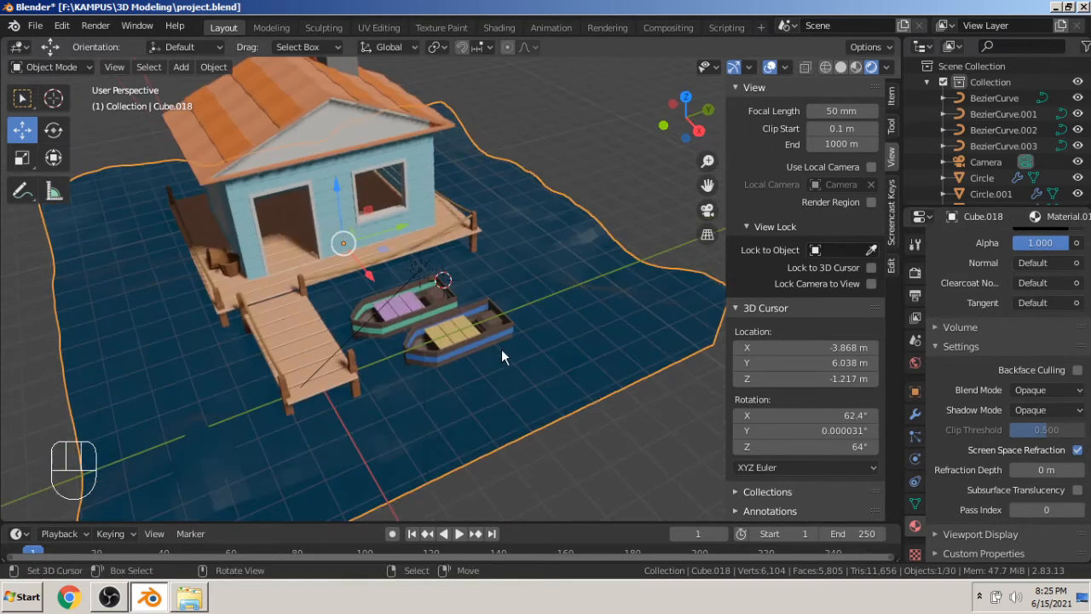
pyautogui.moveTo(501, 348); pyautogui.dragTo(345, 339, button='middle')
pyautogui.scroll(2, 345, 340)
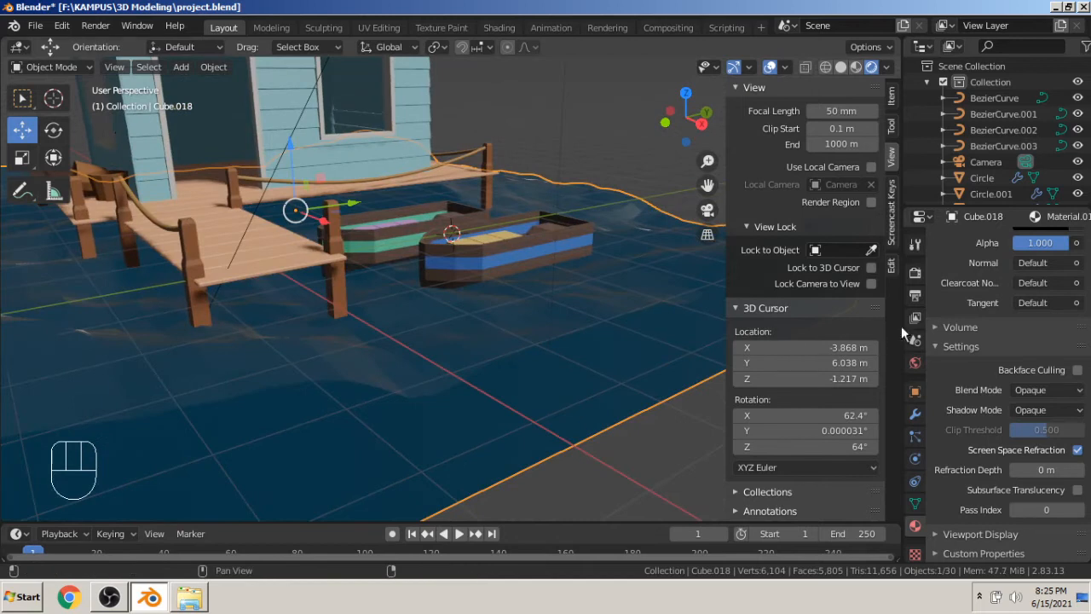
# Enable Screen Space Reflections with Refraction in the Eevee render settings.
pyautogui.click(914, 274)
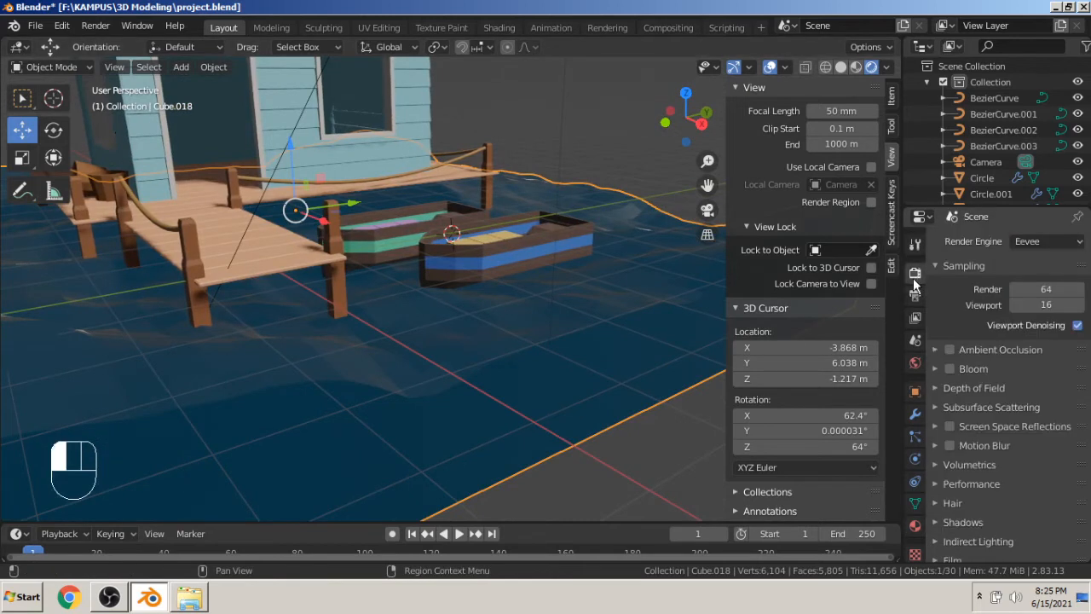
pyautogui.click(948, 426)
pyautogui.click(933, 427)
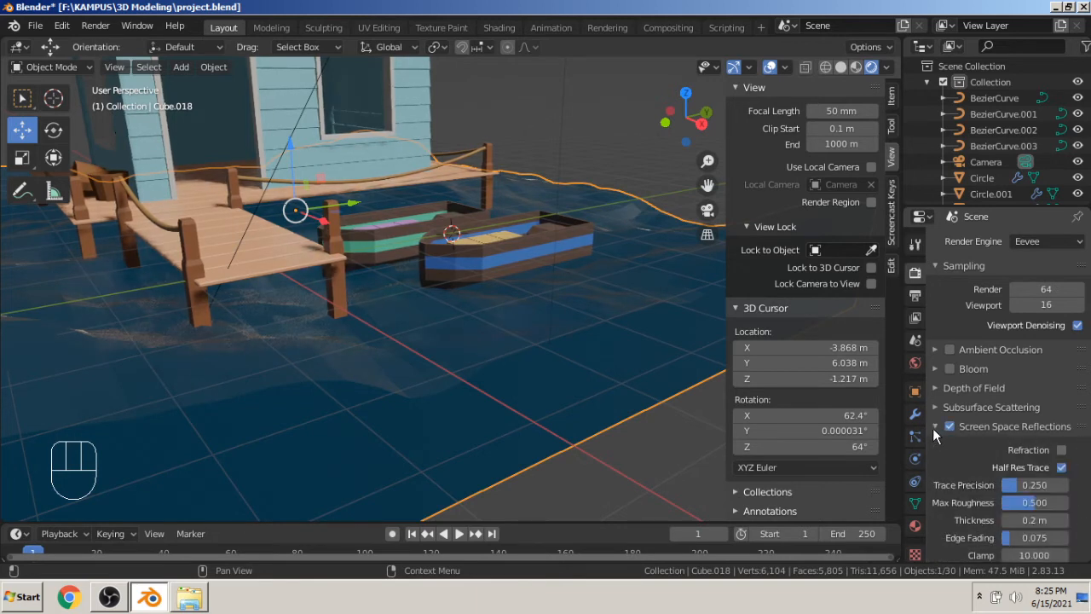
pyautogui.click(1062, 450)
pyautogui.moveTo(400, 332); pyautogui.dragTo(239, 376, button='middle')
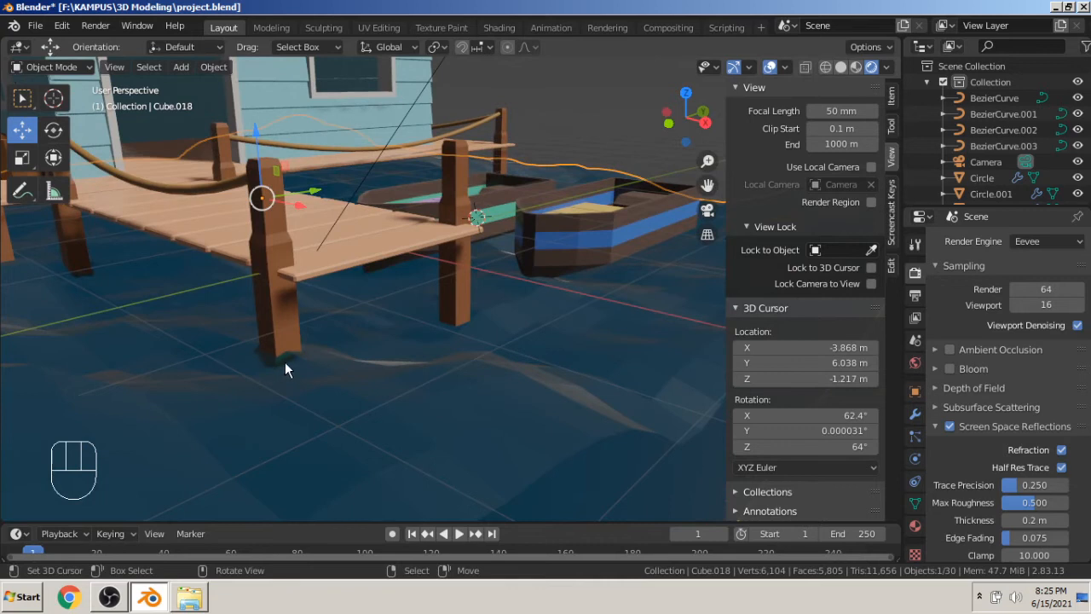
# Lower the blue-striped boat by about 0.365 m along Z into the water and deselect it.
pyautogui.moveTo(368, 363); pyautogui.dragTo(372, 290, button='middle')
pyautogui.click(371, 291)
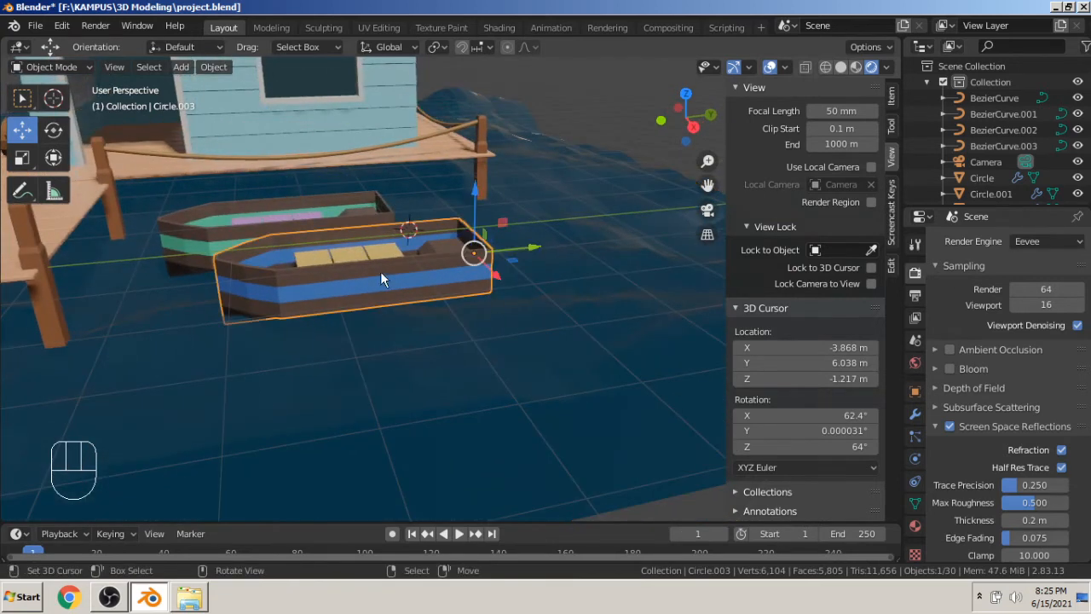
pyautogui.moveTo(469, 204); pyautogui.dragTo(473, 224)
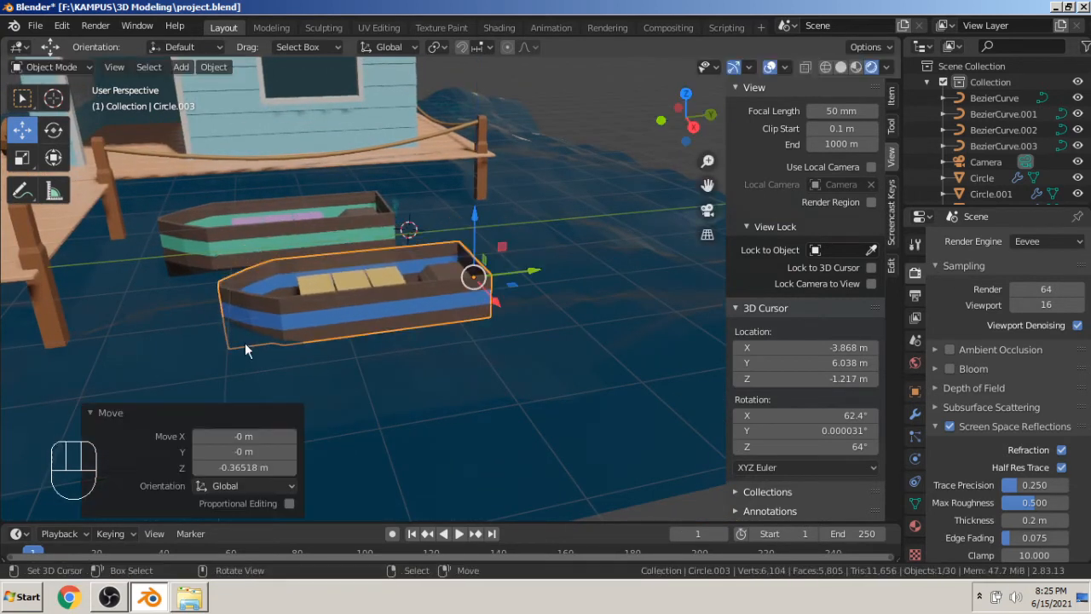
pyautogui.click(637, 121)
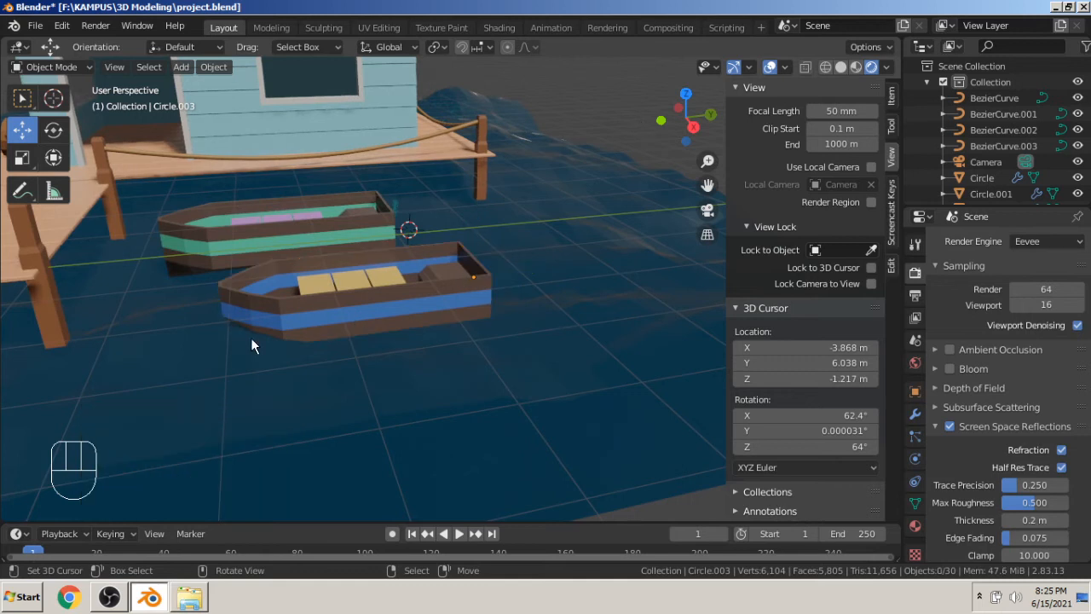
# Select the water block and reduce its material's Roughness to 0.000.
pyautogui.scroll(2, 235, 328)
pyautogui.moveTo(150, 351); pyautogui.dragTo(212, 351, button='middle')
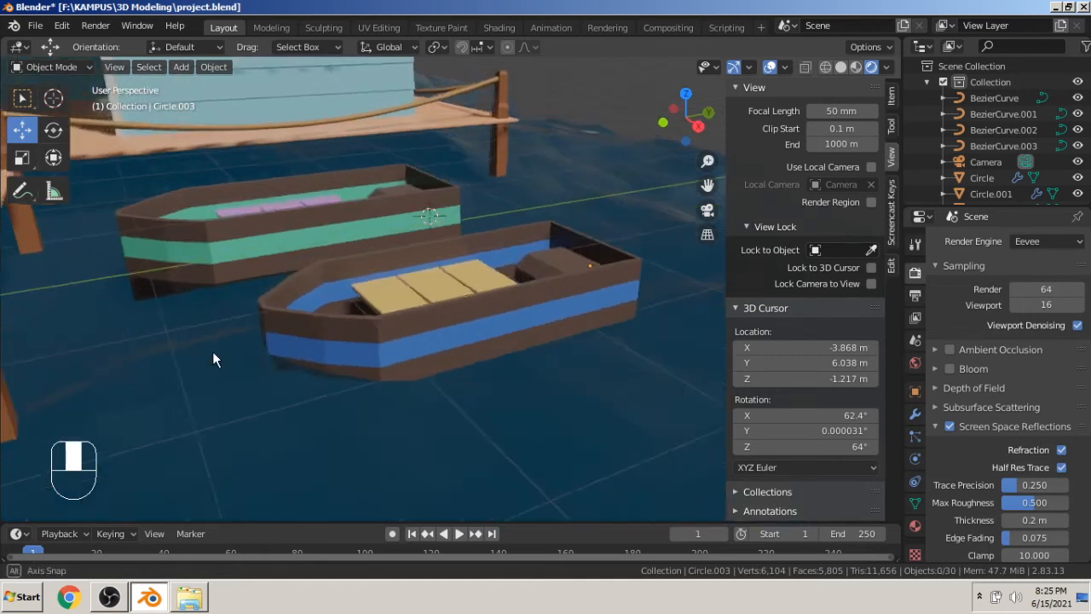
pyautogui.rightClick(201, 351)
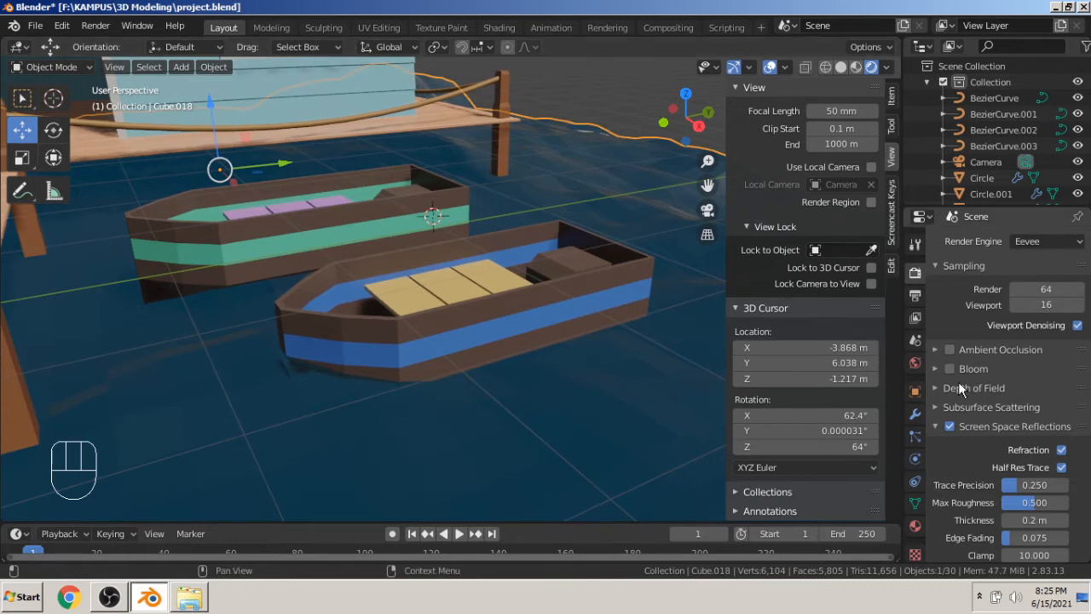
pyautogui.click(915, 526)
pyautogui.scroll(4, 1023, 435)
pyautogui.scroll(2, 1018, 413)
pyautogui.scroll(1, 1013, 328)
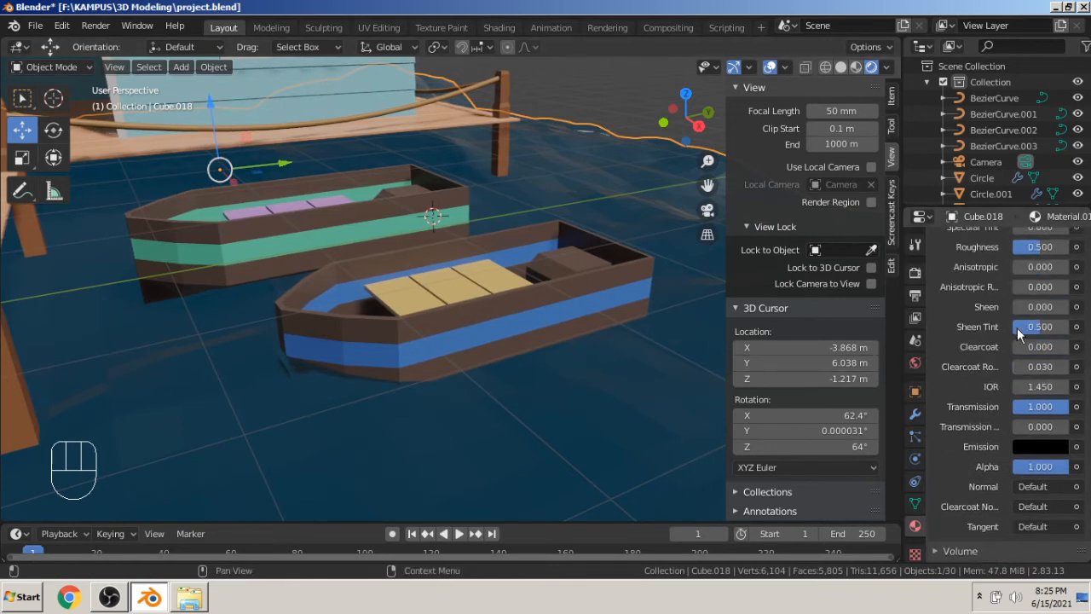
pyautogui.scroll(1, 1019, 325)
pyautogui.click(1047, 279)
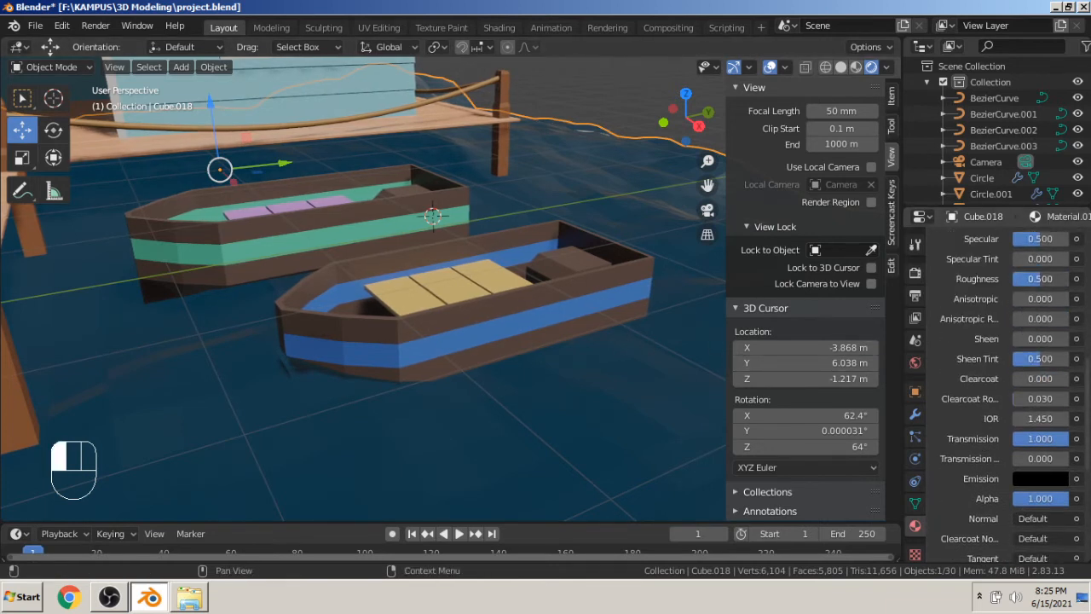
pyautogui.moveTo(1046, 279); pyautogui.dragTo(1016, 278)
pyautogui.scroll(-4, 279, 325)
pyautogui.scroll(1, 280, 331)
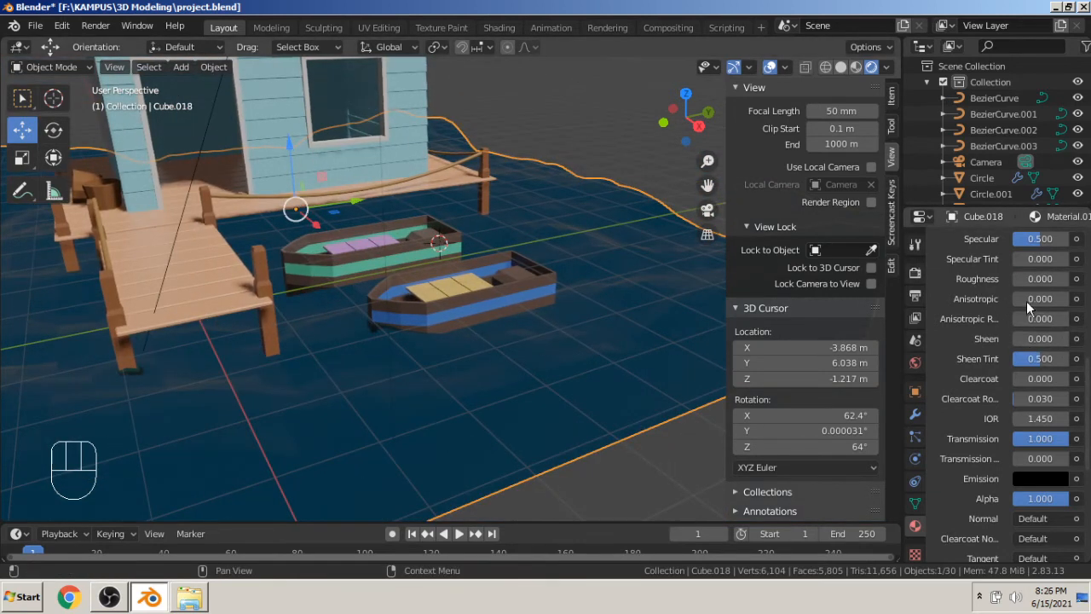
# Set the water material's Roughness to 0.2.
pyautogui.moveTo(1026, 283)
pyautogui.mouseDown()
pyautogui.moveTo(1076, 283)
pyautogui.moveTo(1033, 281)
pyautogui.mouseUp()
pyautogui.click(1033, 279)
pyautogui.write('0.')
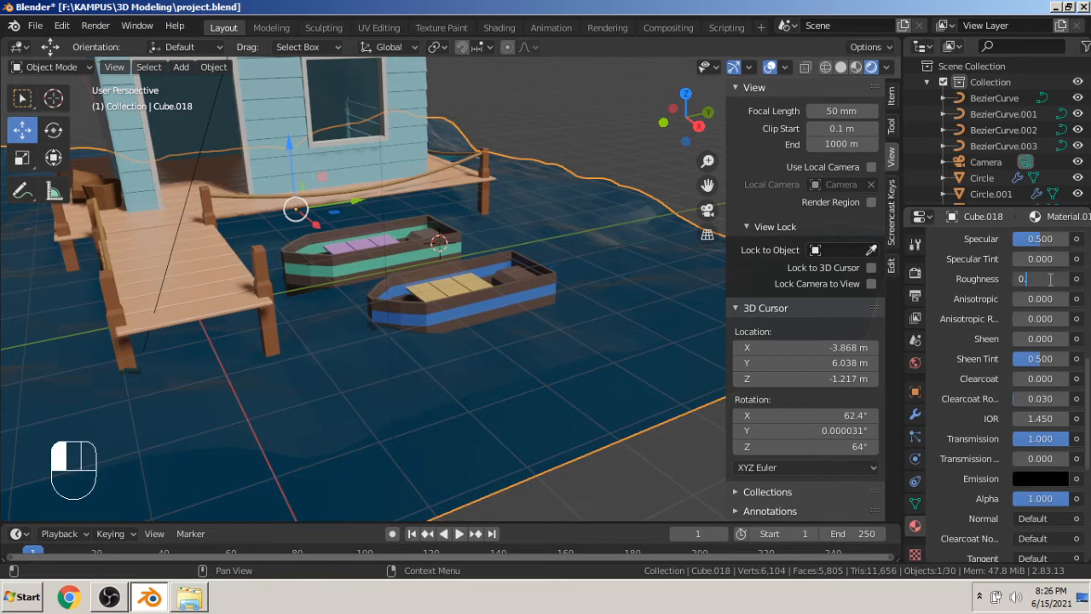
pyautogui.write('2')
pyautogui.press('Return')
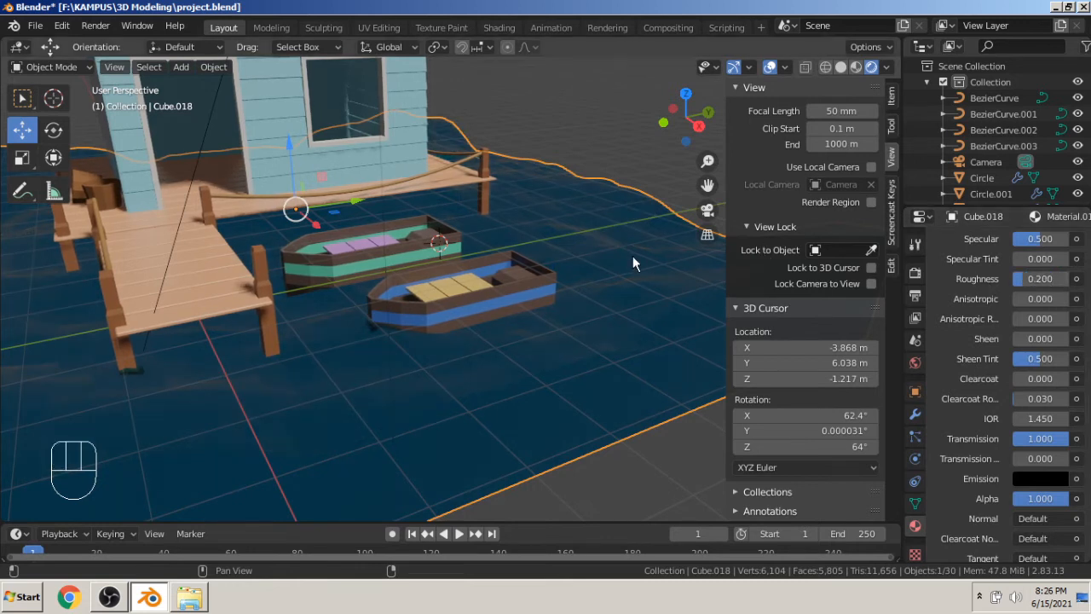
# Deselect the water and view the whole scene through the camera.
pyautogui.scroll(-4, 631, 273)
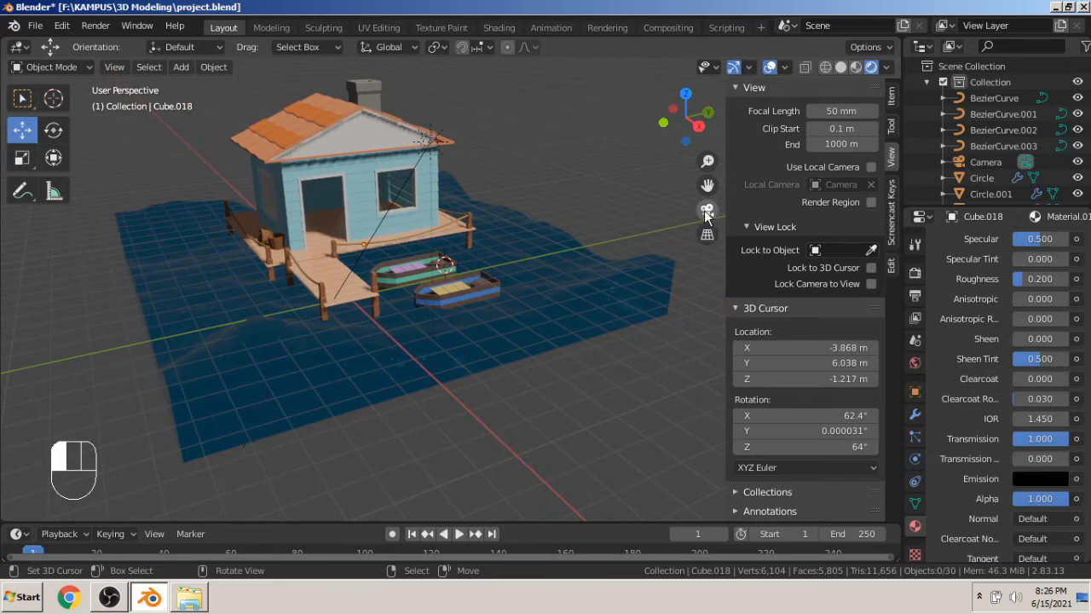
pyautogui.click(707, 211)
pyautogui.scroll(1, 581, 238)
pyautogui.scroll(1, 584, 229)
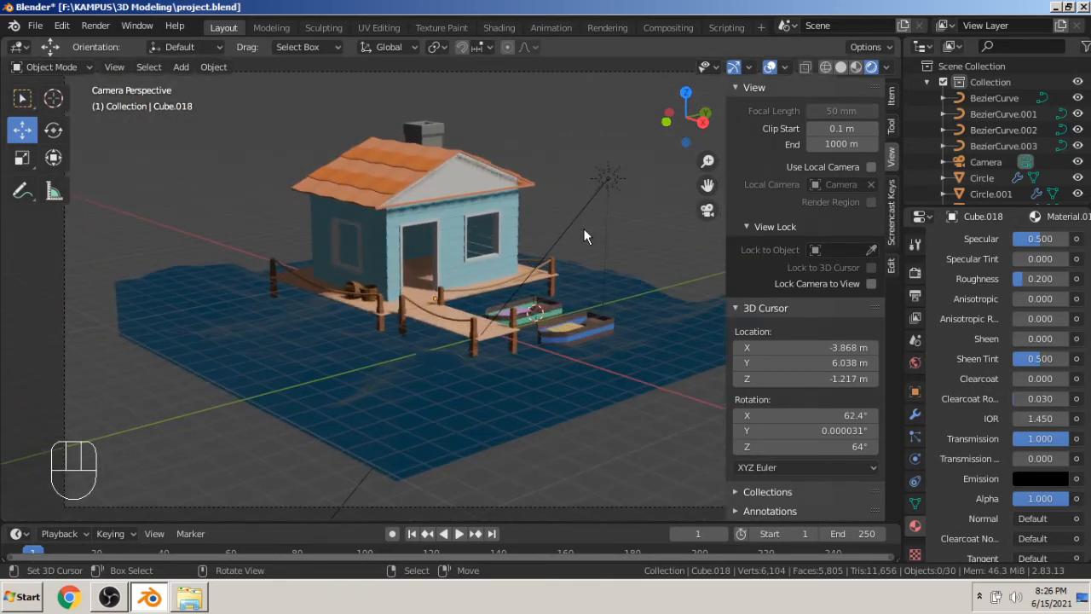
# Save the project, render the current frame through the camera, and close the render result after viewing it.
pyautogui.click(35, 24)
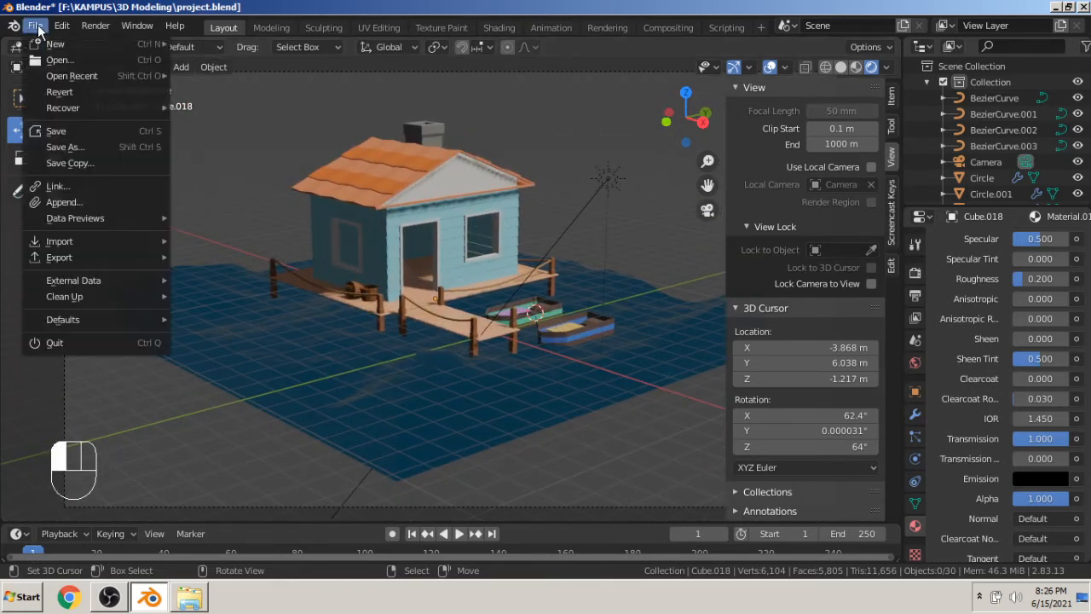
pyautogui.click(78, 134)
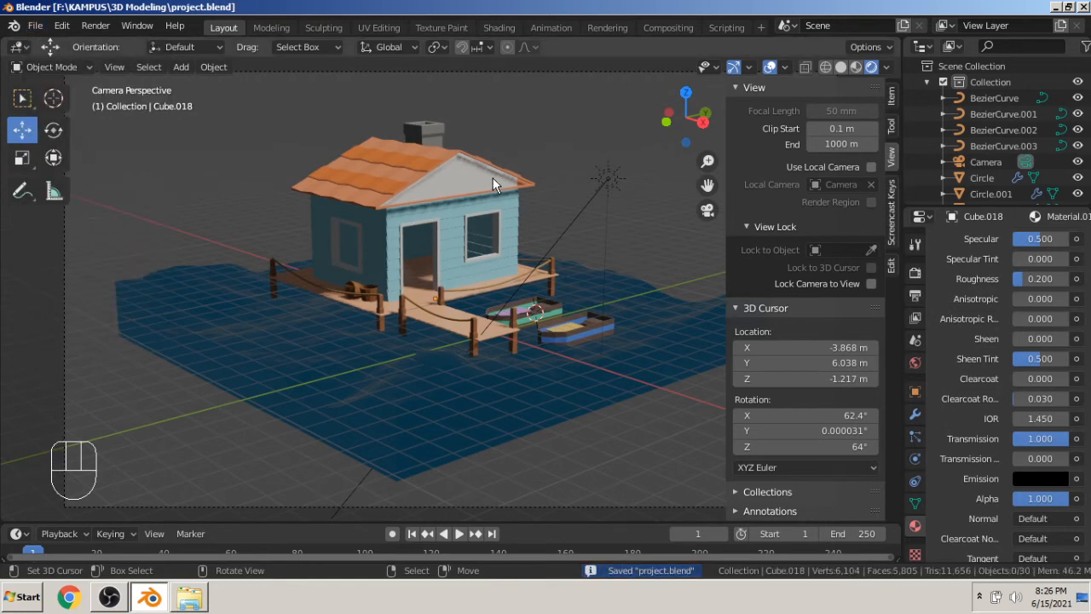
pyautogui.press('F12')
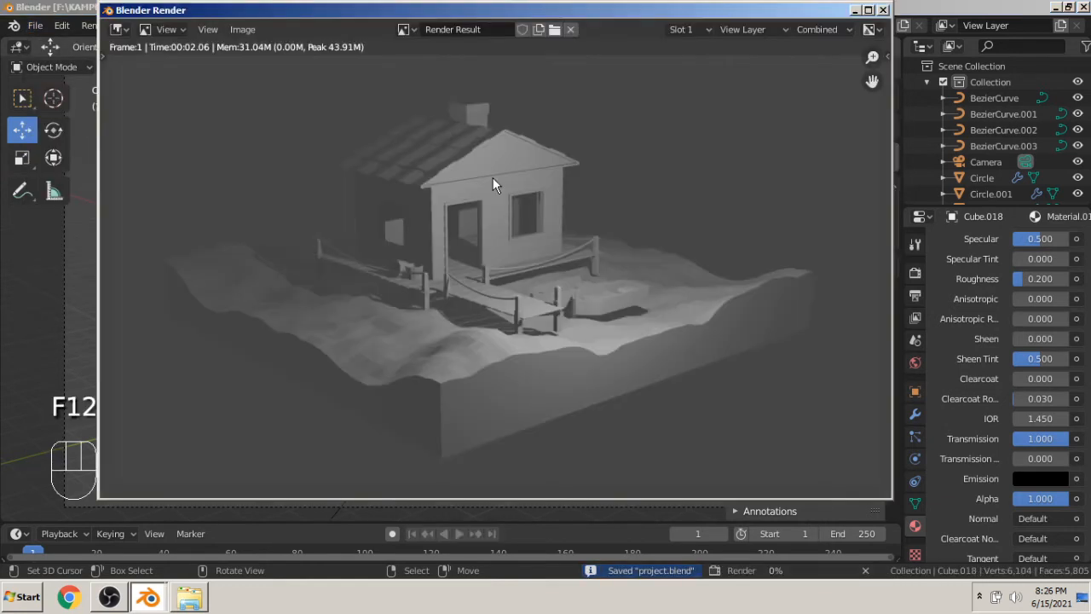
pyautogui.moveTo(507, 10); pyautogui.dragTo(498, 49)
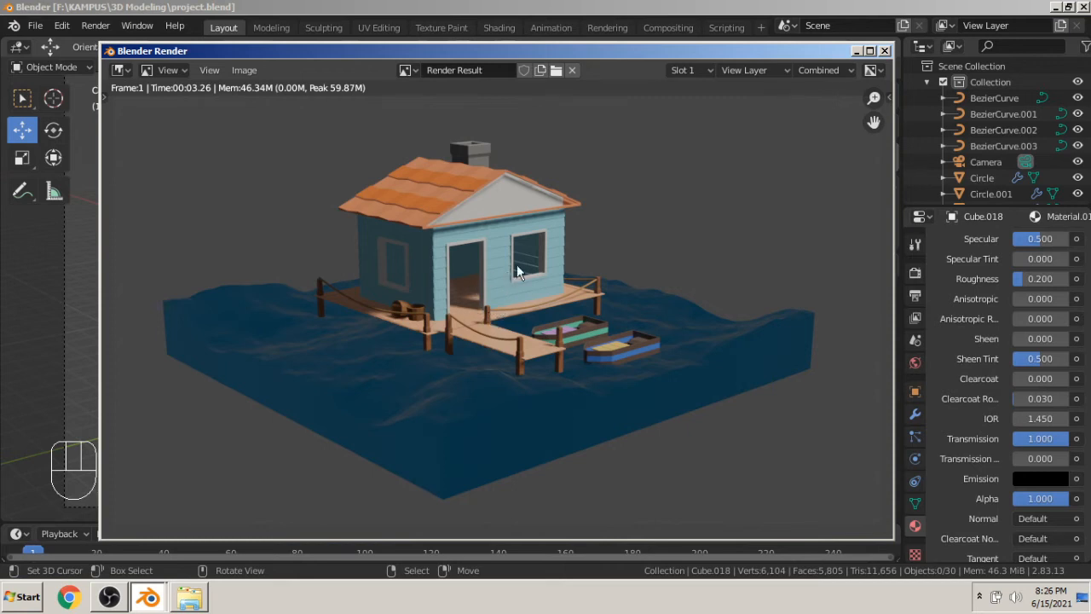
pyautogui.click(885, 50)
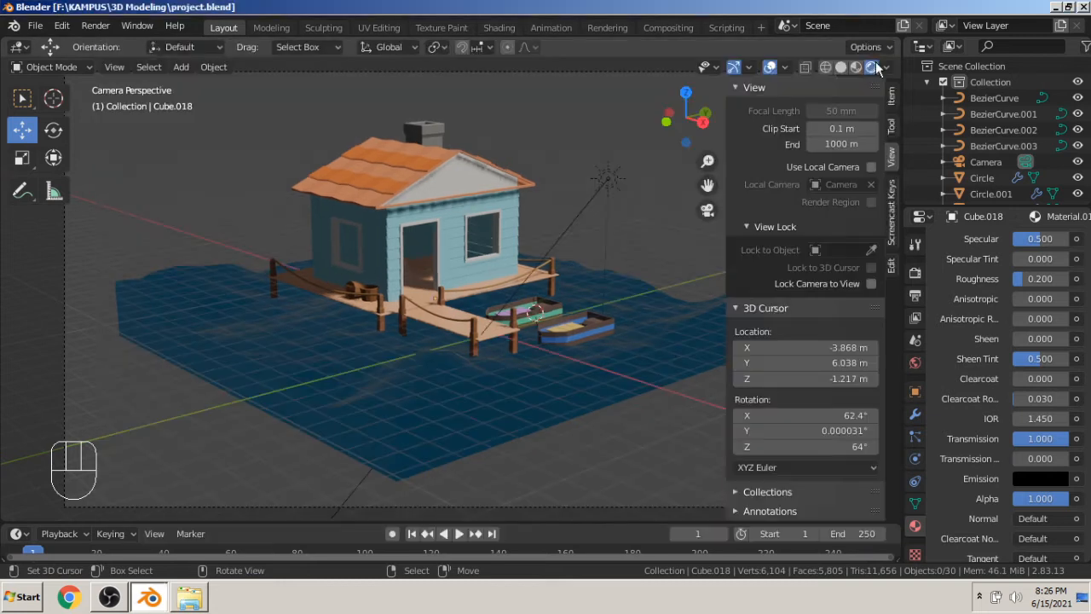
# Select the scene camera and enable Depth of Field with its focus and aperture settings expanded.
pyautogui.click(62, 283)
pyautogui.press('Home')
pyautogui.moveTo(116, 277); pyautogui.dragTo(642, 326, button='middle')
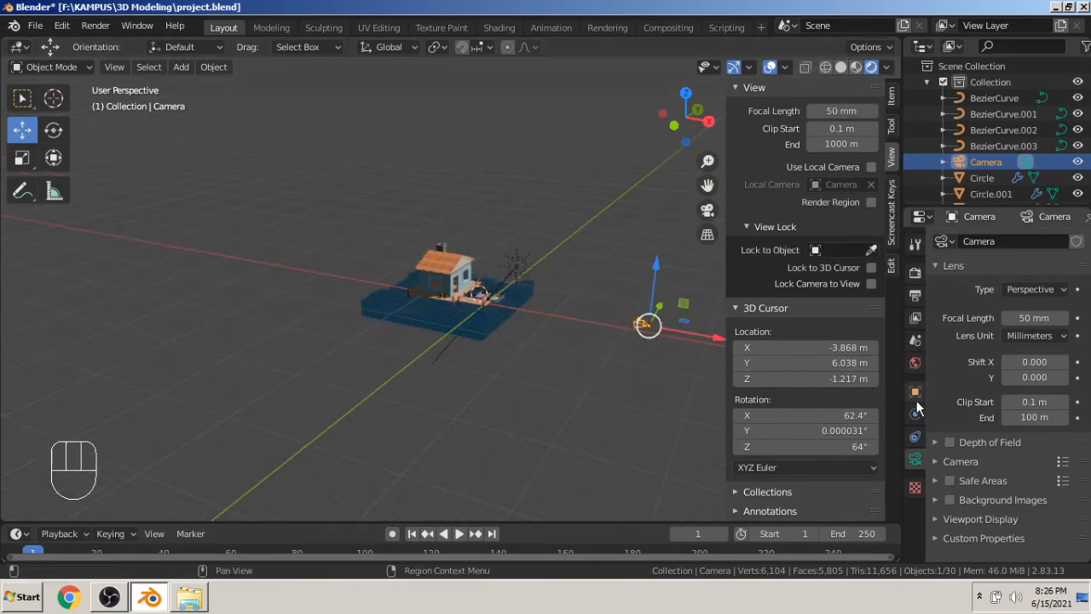
pyautogui.click(917, 433)
pyautogui.click(917, 455)
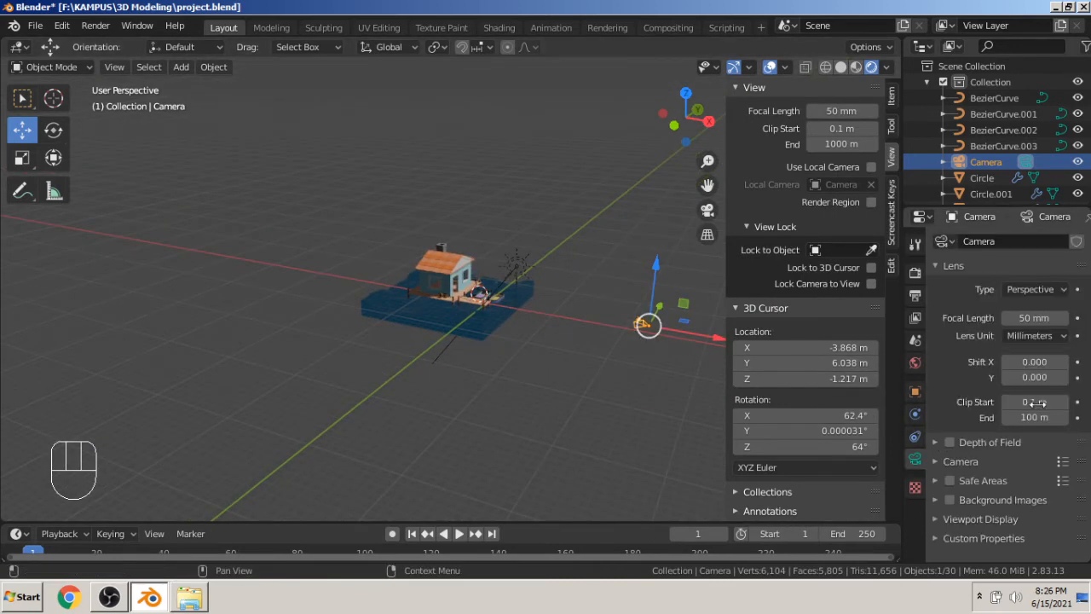
pyautogui.click(950, 443)
pyautogui.click(935, 441)
pyautogui.scroll(-3, 972, 445)
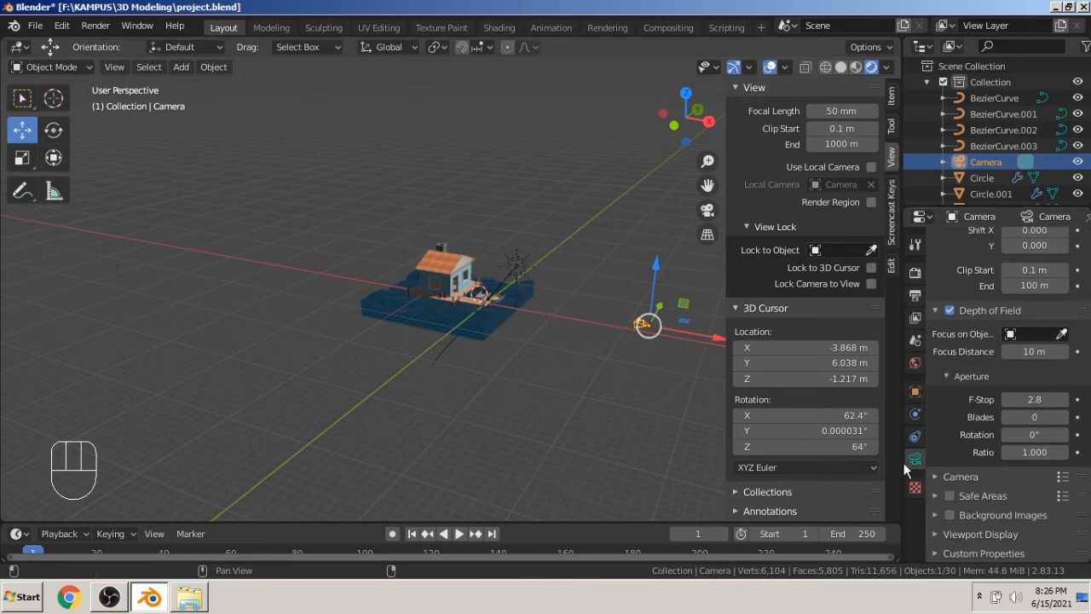
# Enable the camera's Limits display in the viewport to show its clipping range and focus point.
pyautogui.click(935, 534)
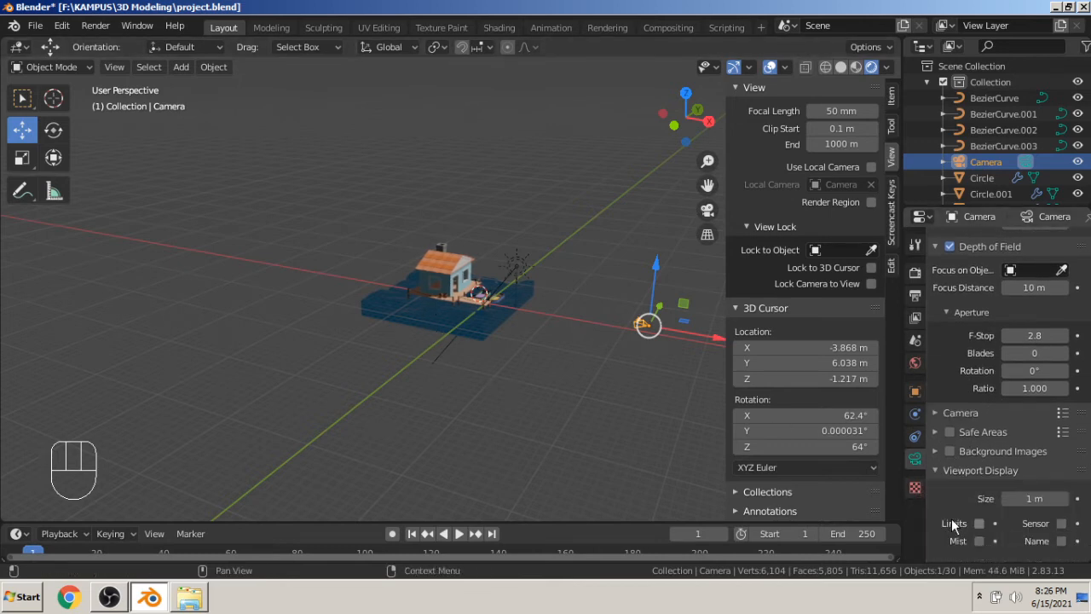
pyautogui.scroll(-3, 950, 516)
pyautogui.click(980, 473)
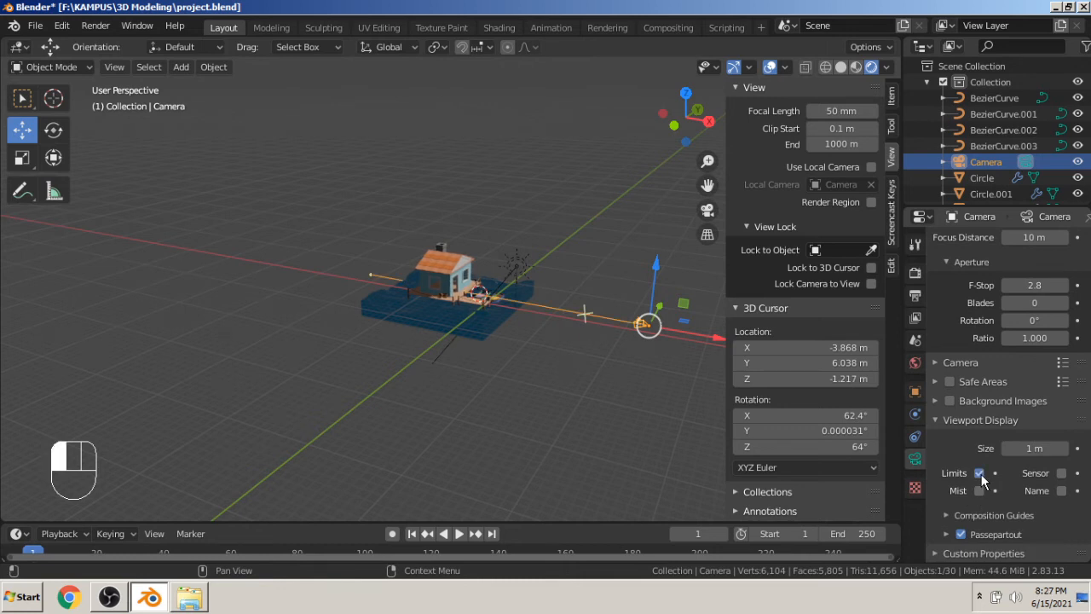
pyautogui.scroll(2, 665, 350)
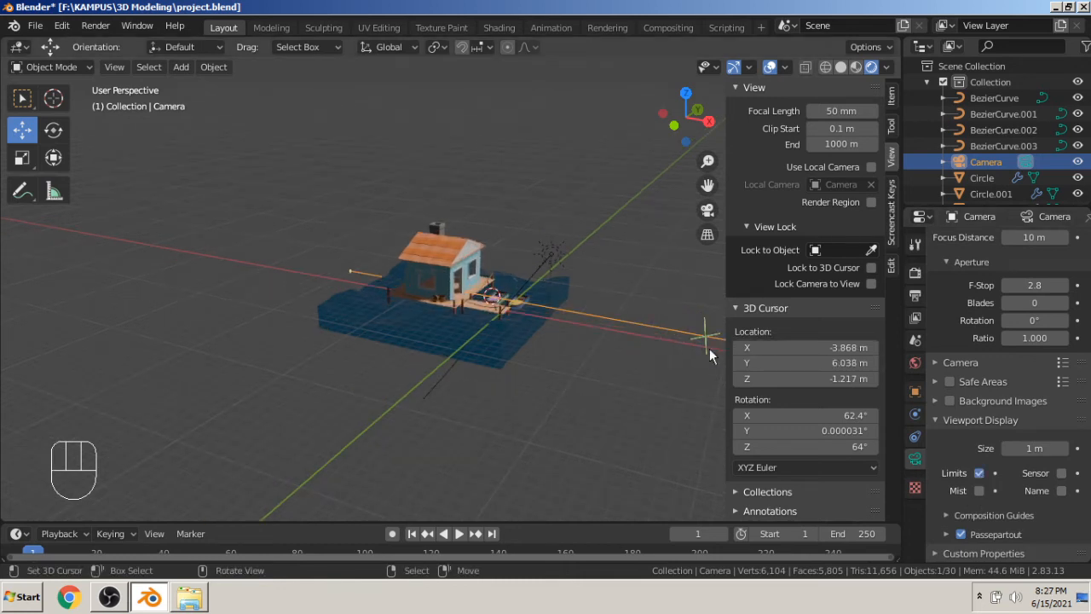
pyautogui.scroll(-1, 698, 344)
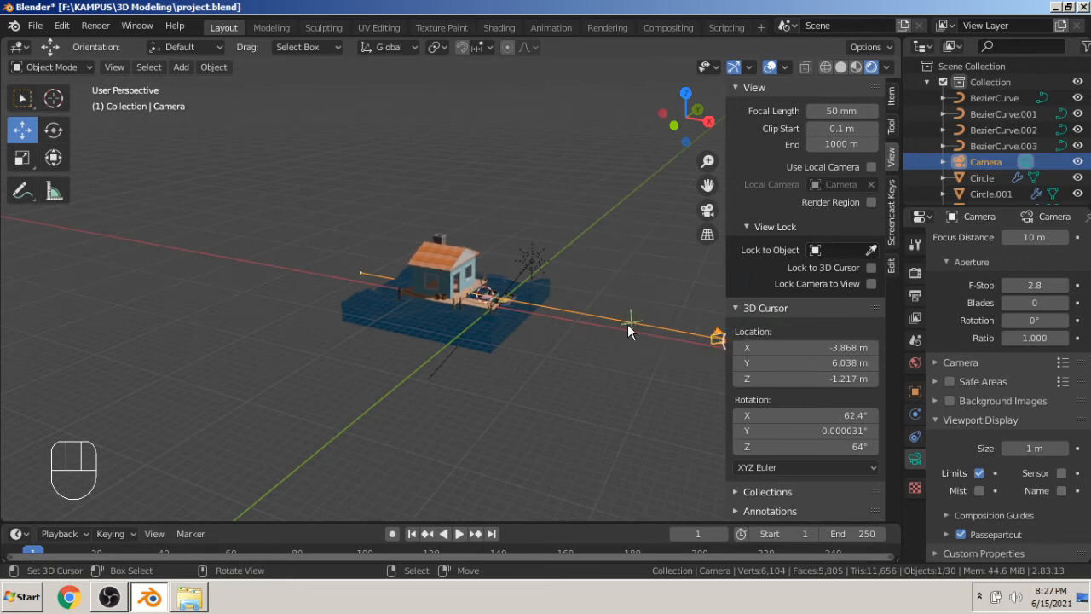
# Set the camera's depth of field Focus Distance to 45 m.
pyautogui.scroll(5, 1039, 388)
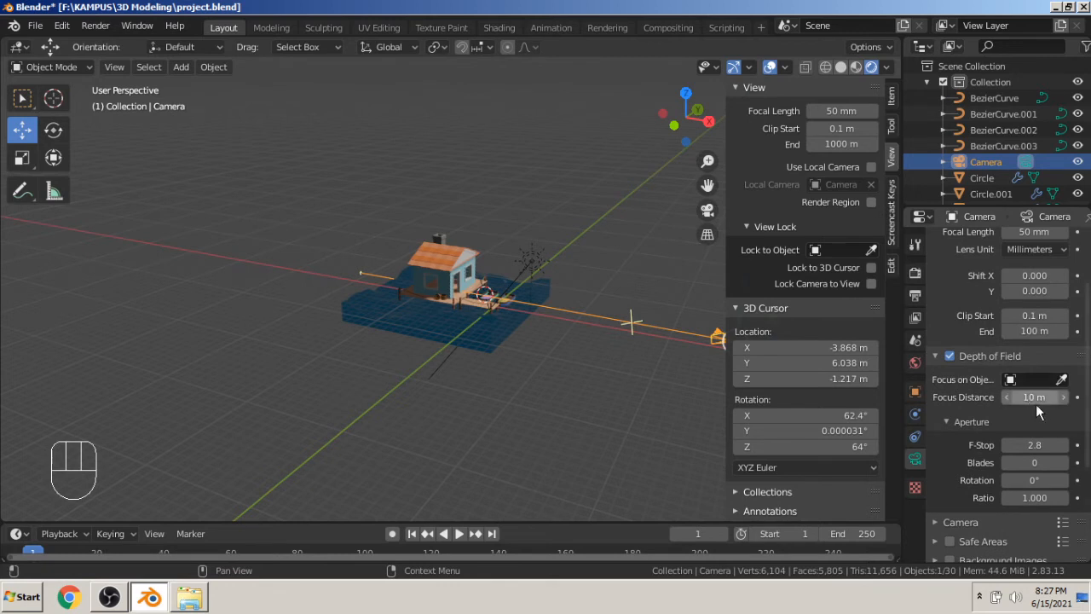
pyautogui.click(1034, 397)
pyautogui.moveTo(1034, 397); pyautogui.dragTo(1057, 398)
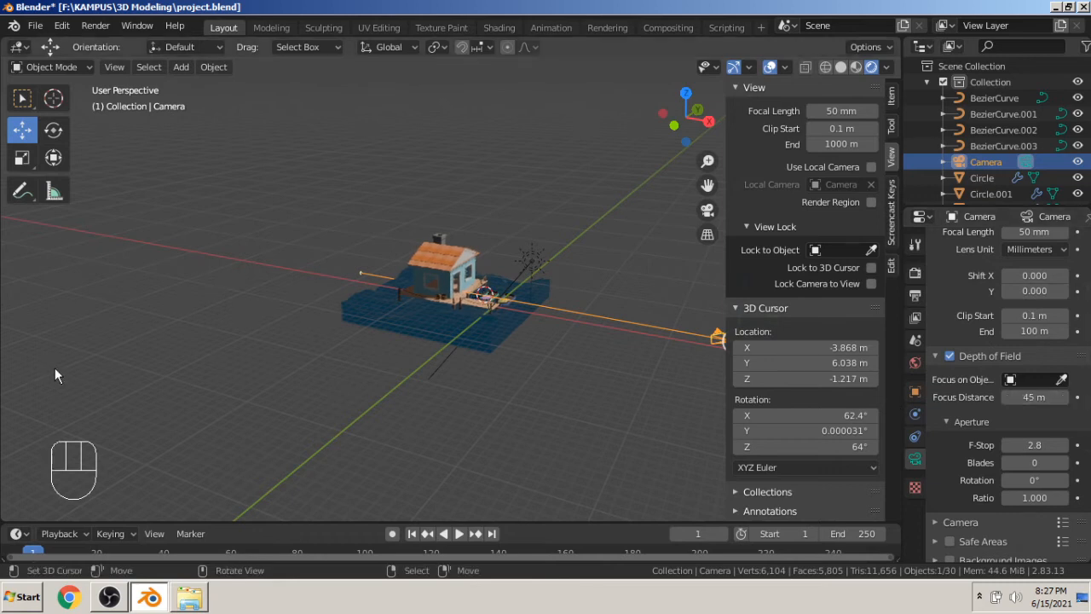
# Inspect the house and dock through the camera and check the render engine's Depth of Field settings.
pyautogui.click(708, 211)
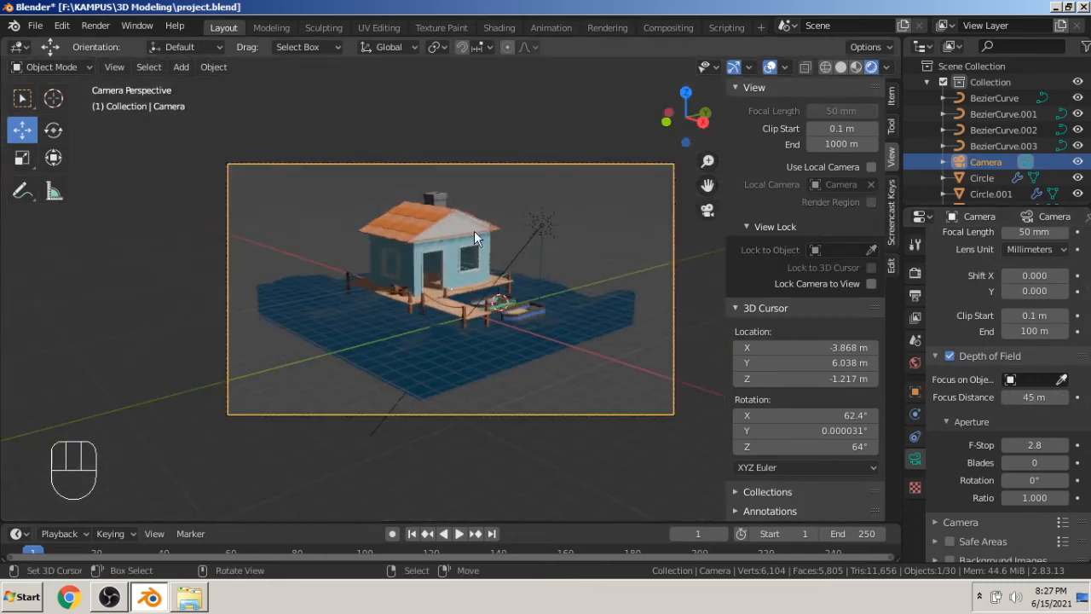
pyautogui.scroll(3, 482, 230)
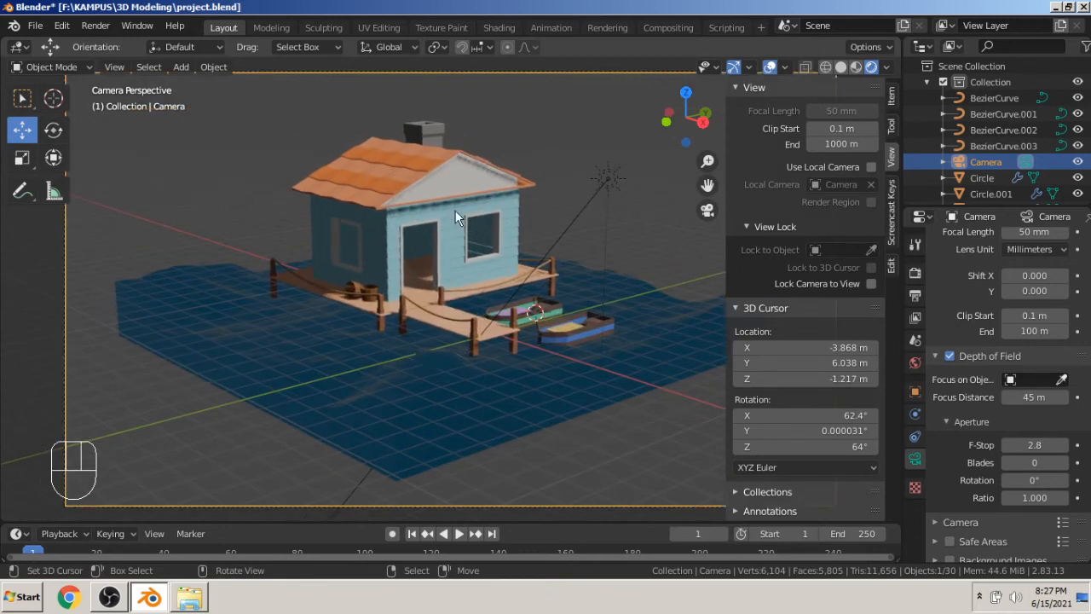
pyautogui.scroll(2, 509, 339)
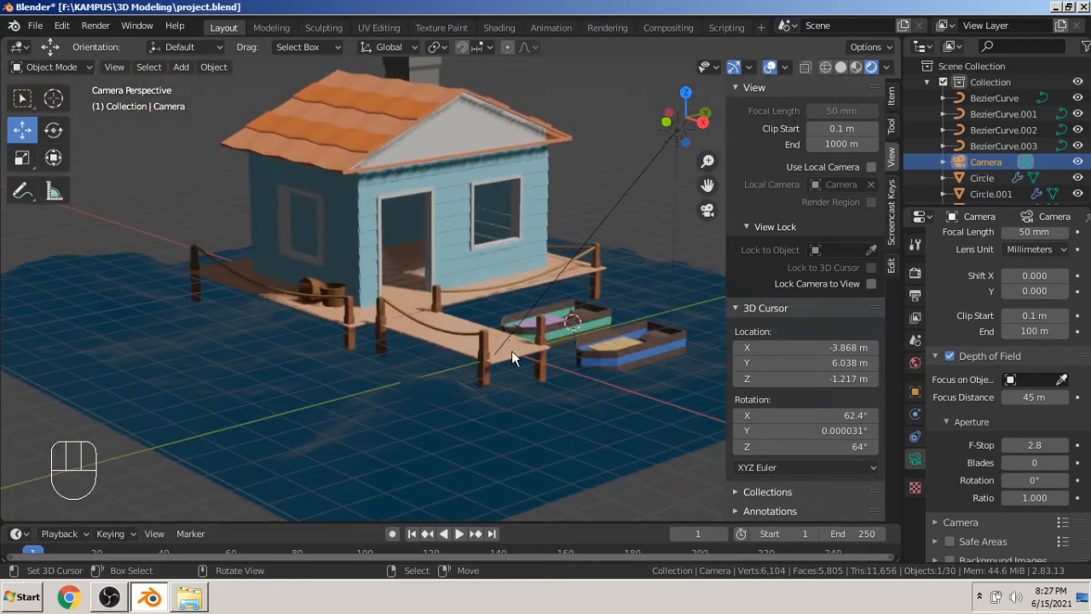
pyautogui.scroll(2, 511, 352)
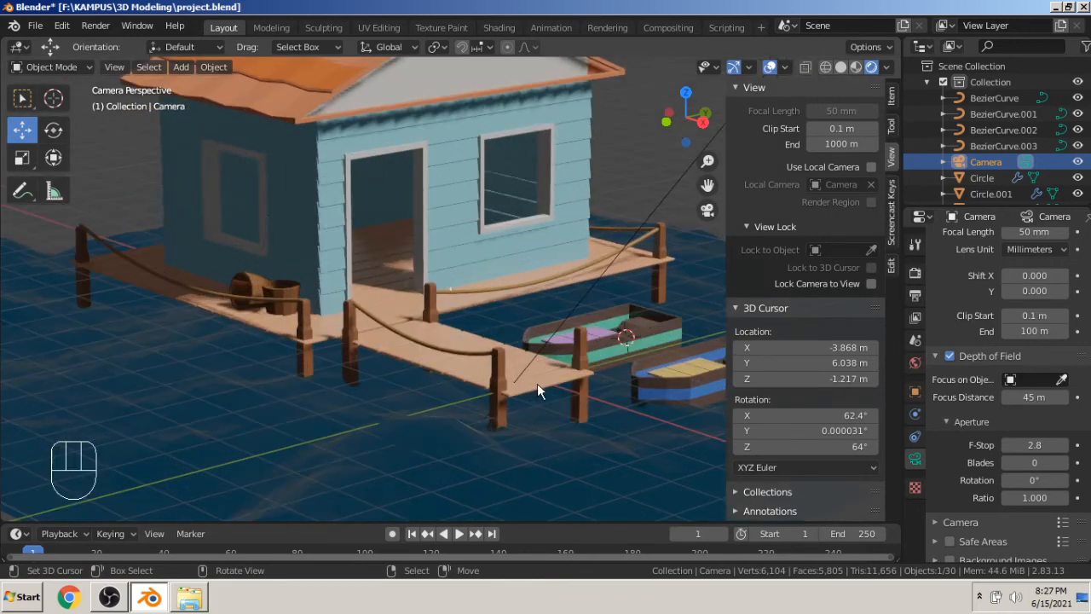
pyautogui.scroll(-3, 521, 391)
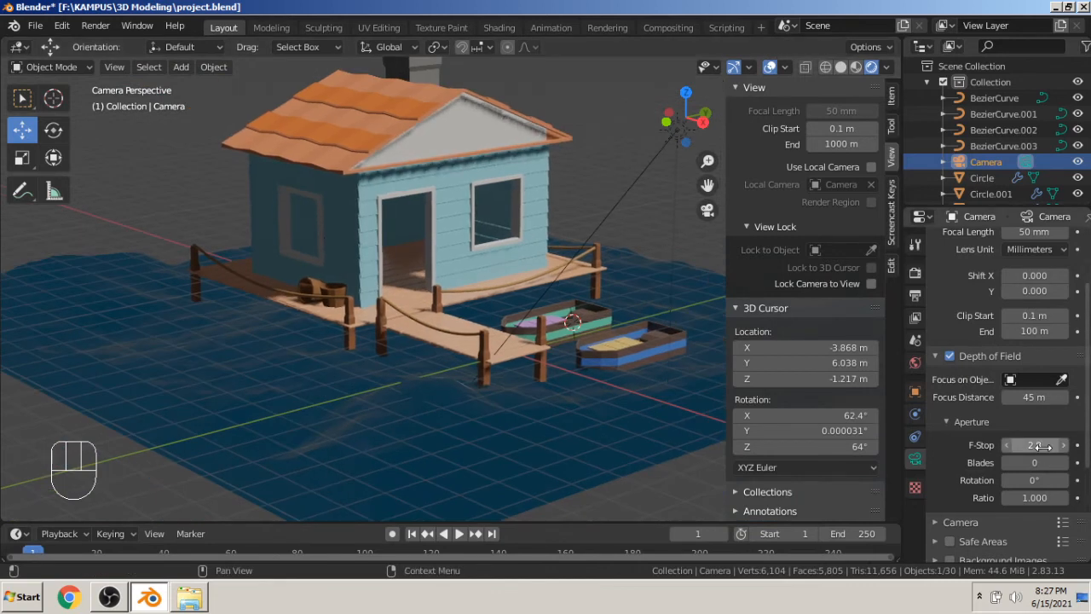
pyautogui.click(915, 272)
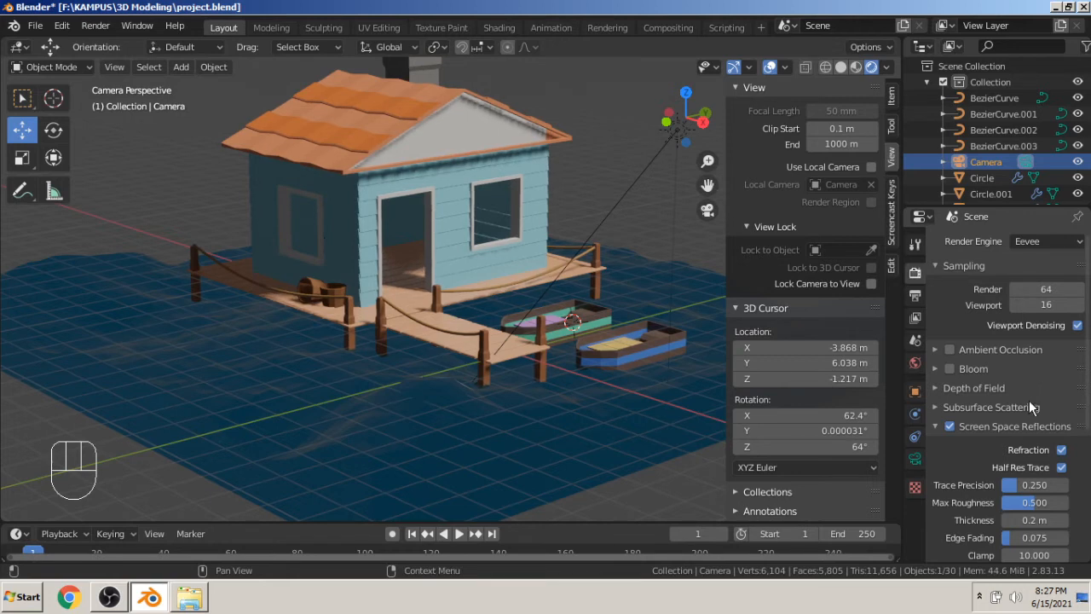
pyautogui.click(936, 426)
pyautogui.scroll(-1, 996, 432)
pyautogui.scroll(1, 991, 429)
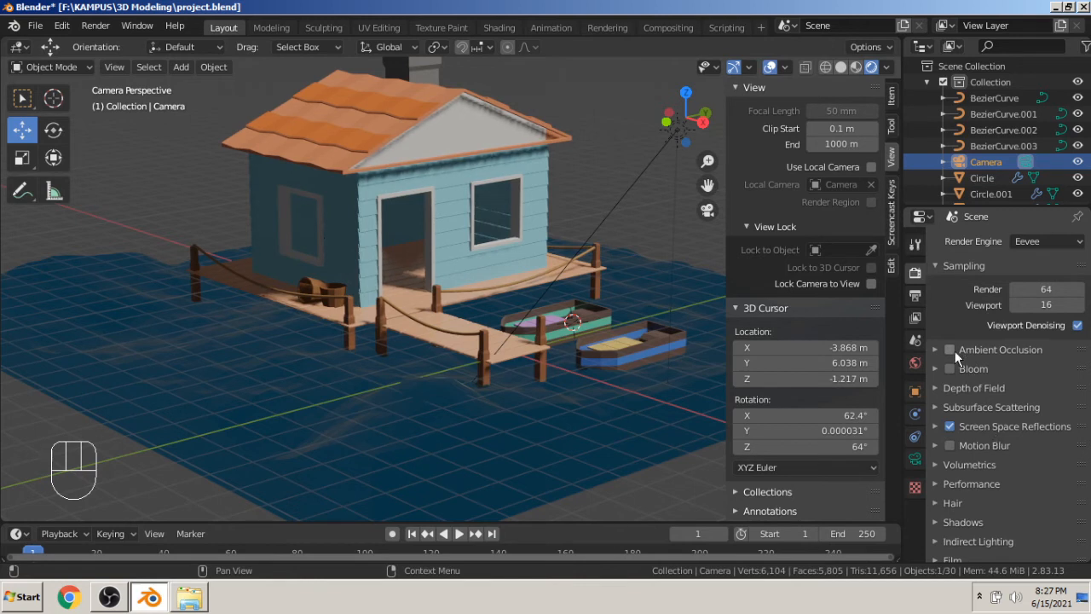
pyautogui.click(935, 388)
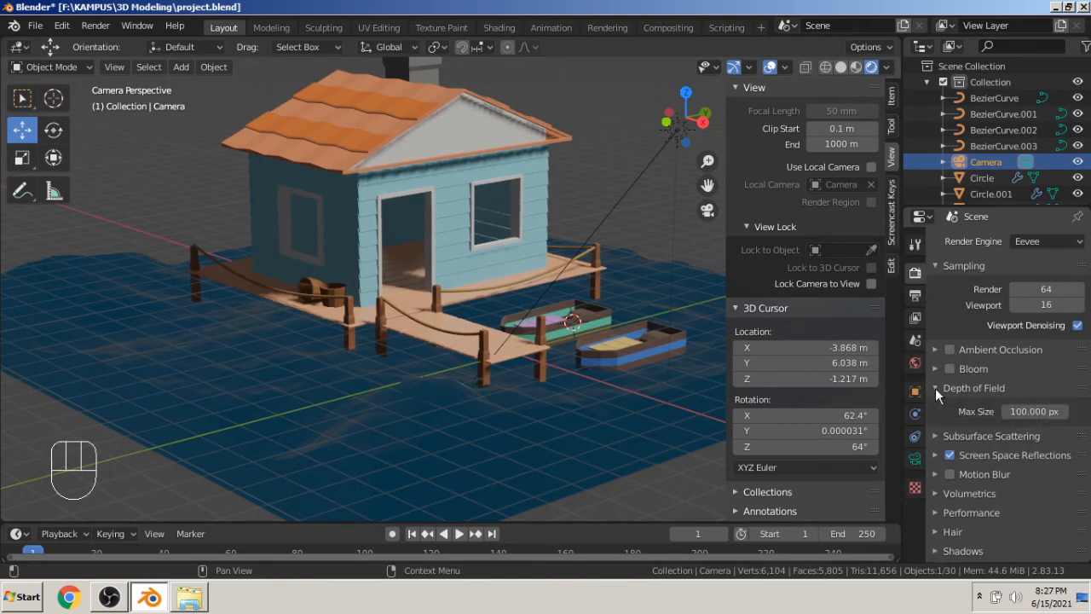
pyautogui.scroll(-3, 149, 240)
pyautogui.scroll(2, 150, 241)
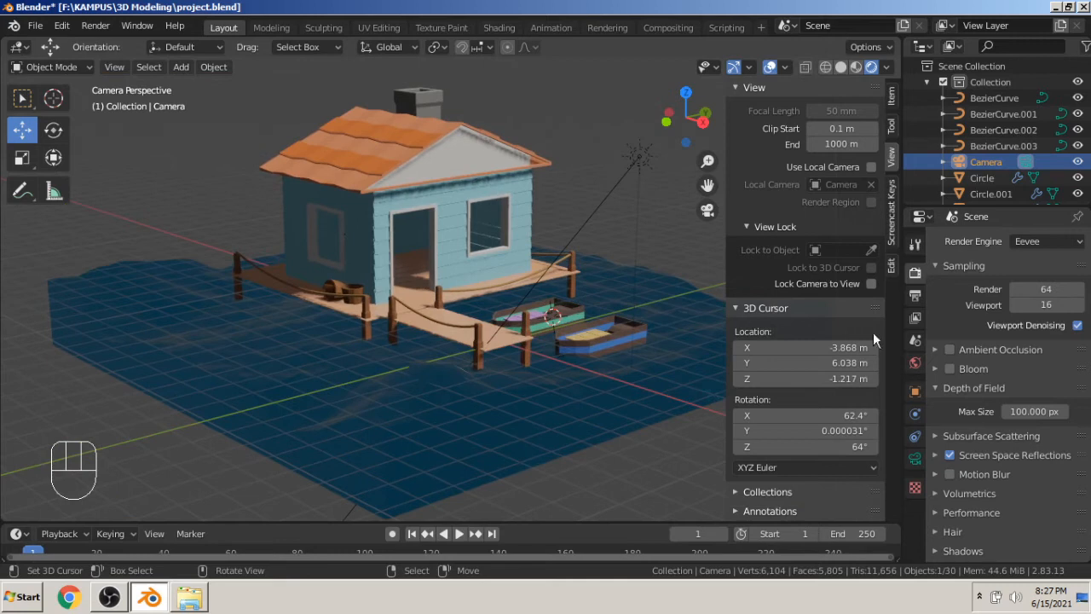
# Try an F-Stop of 0.1 for the camera, undo it, and set the F-Stop to 2.0.
pyautogui.click(914, 458)
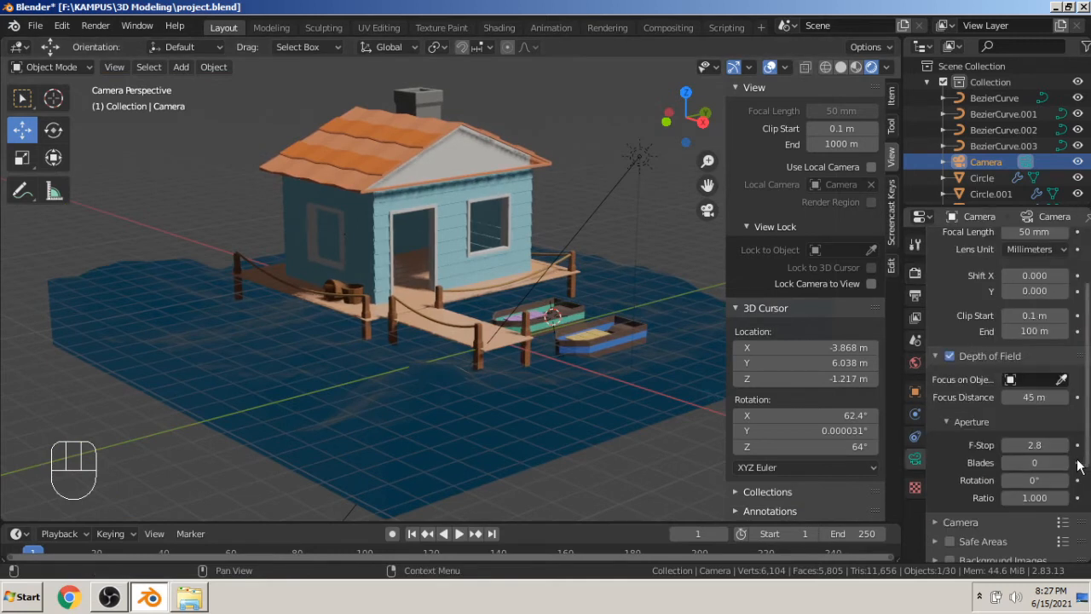
pyautogui.moveTo(1034, 444); pyautogui.dragTo(999, 444)
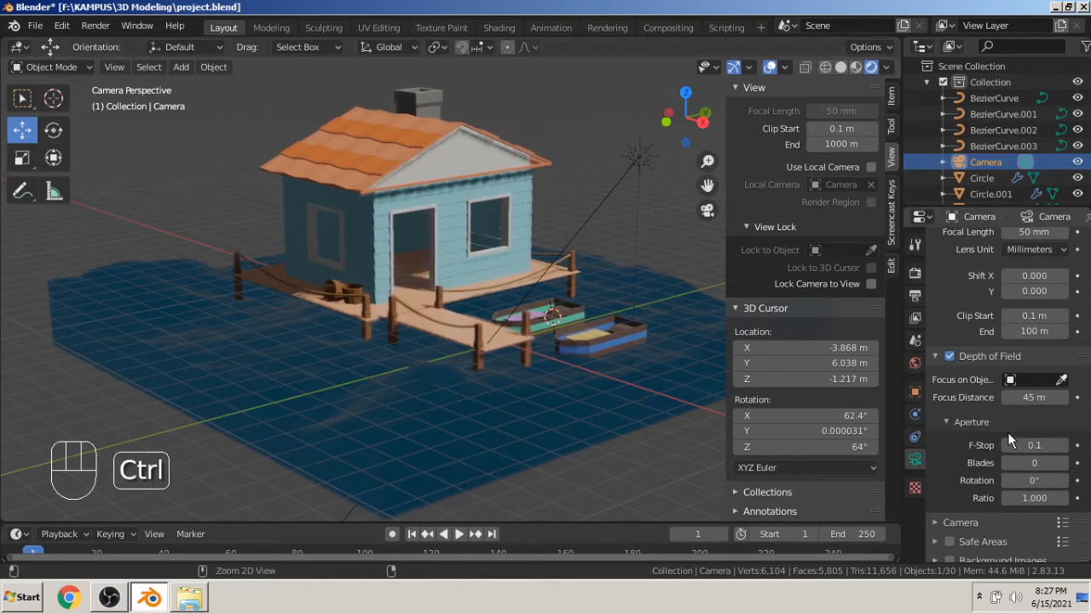
pyautogui.hotkey('ctrl', 'z')
pyautogui.click(1021, 450)
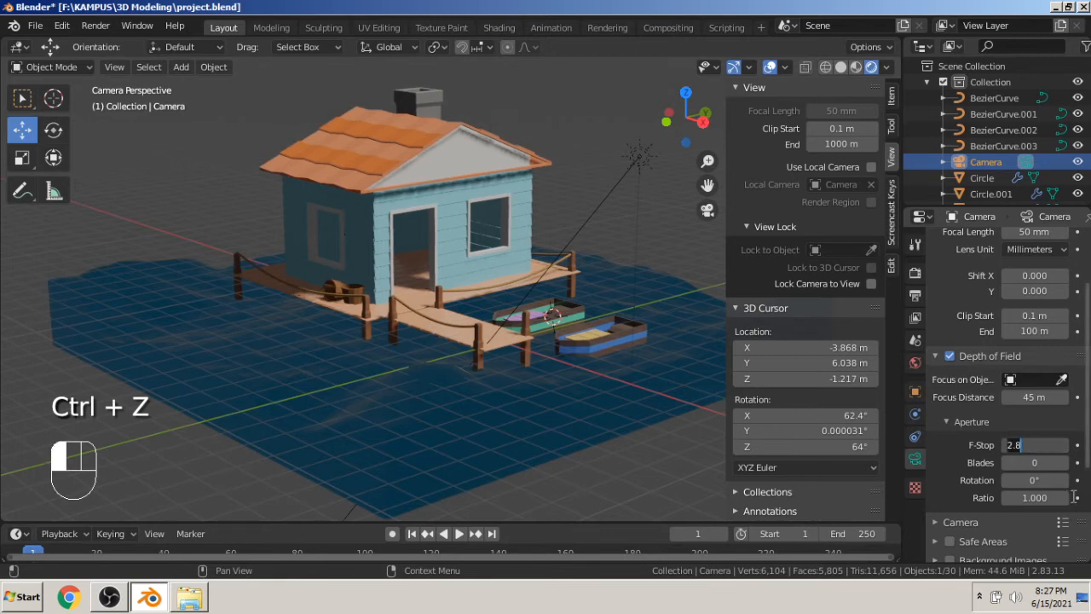
pyautogui.write('2')
pyautogui.press('Return')
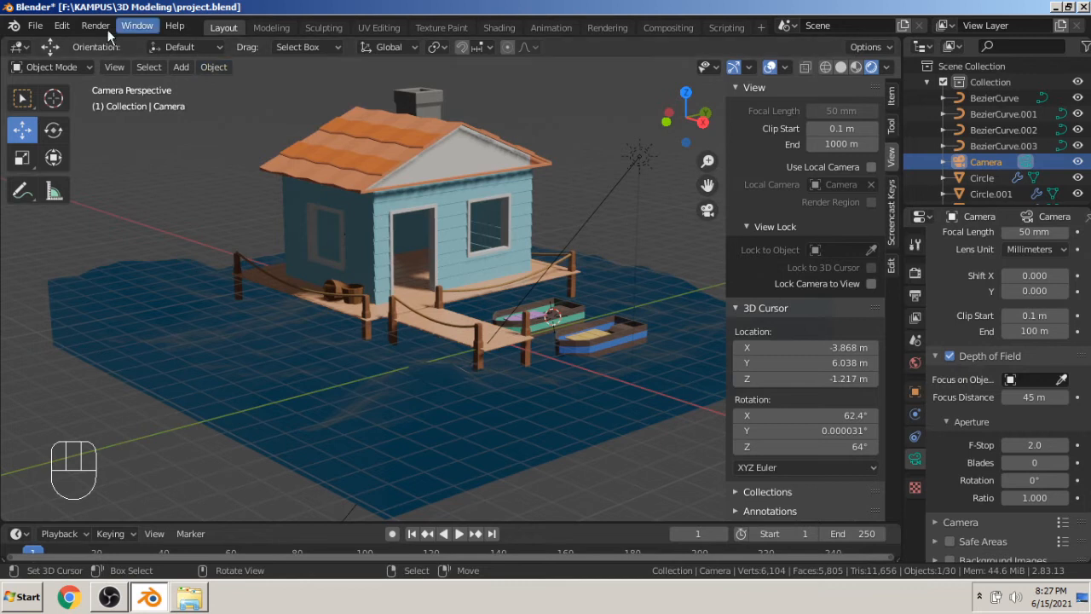
# Save the project and render the frame with depth of field at F-Stop 2.0, closing the result after viewing it.
pyautogui.click(41, 29)
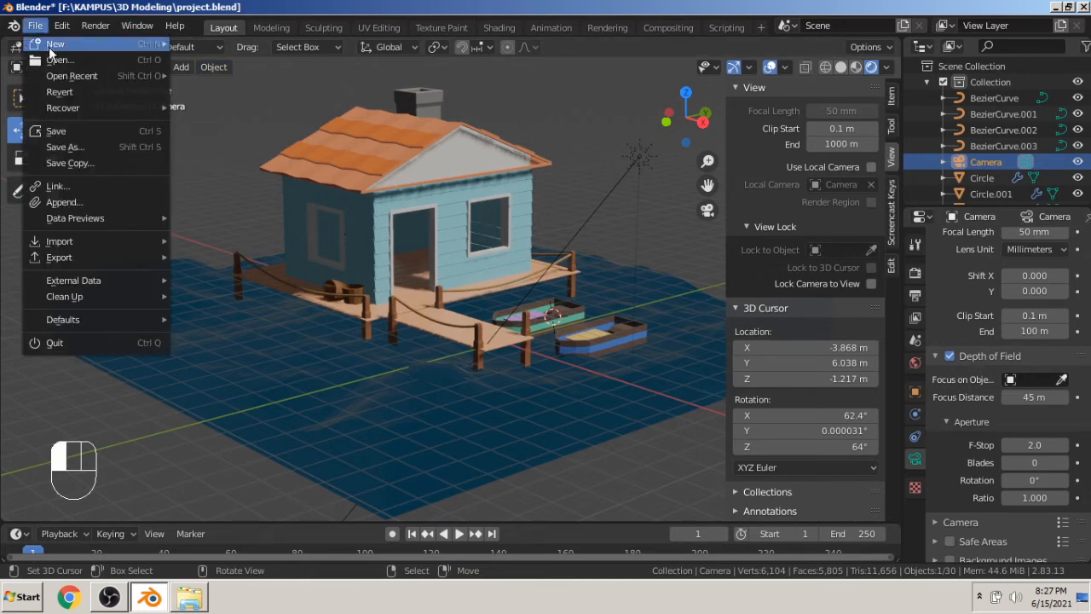
pyautogui.click(71, 128)
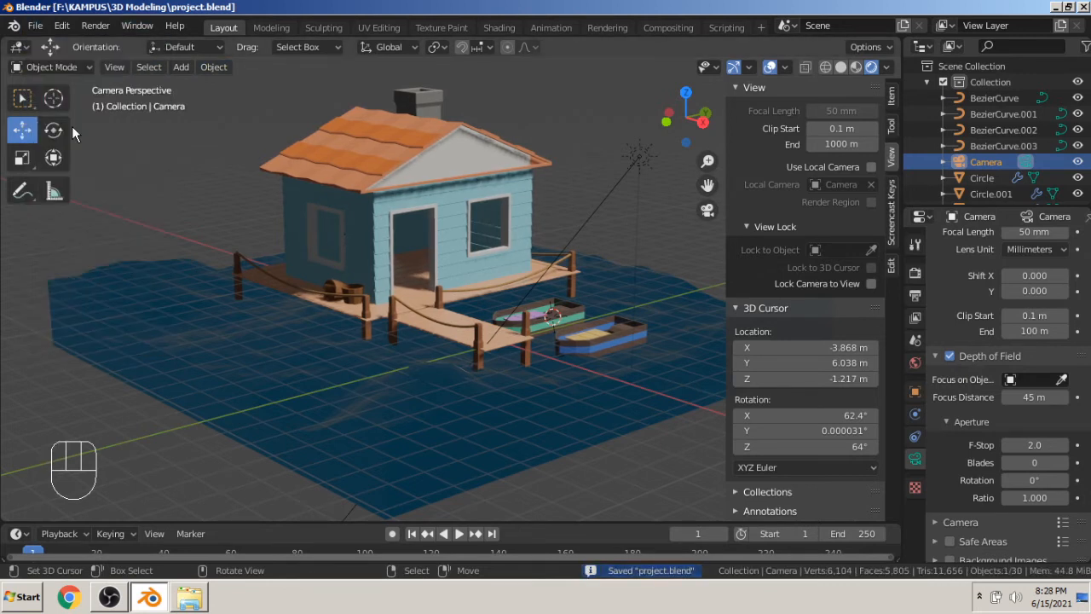
pyautogui.press('F12')
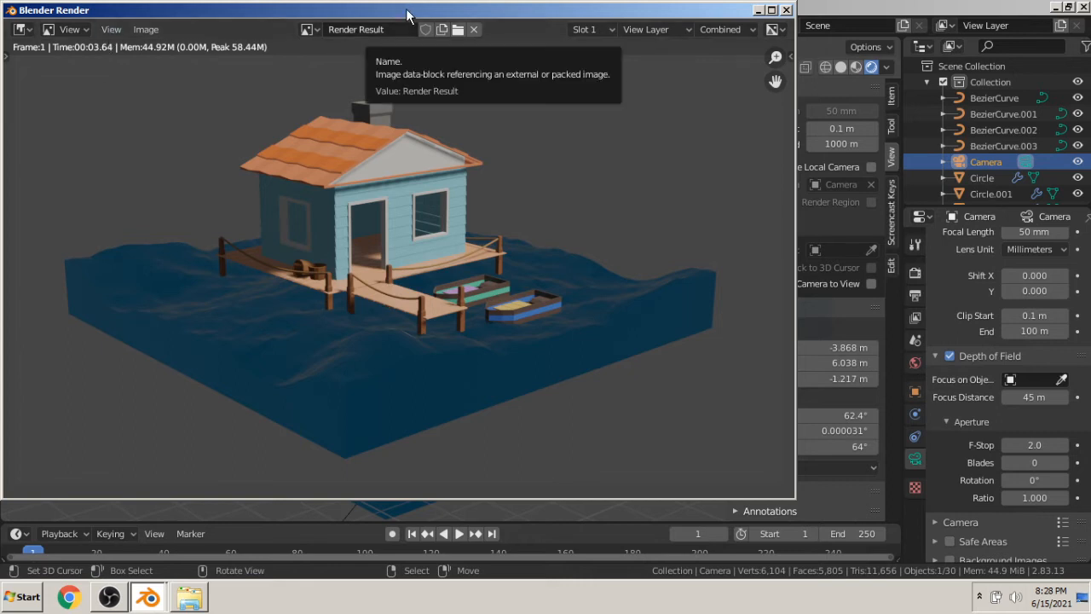
pyautogui.moveTo(407, 15); pyautogui.dragTo(524, 44)
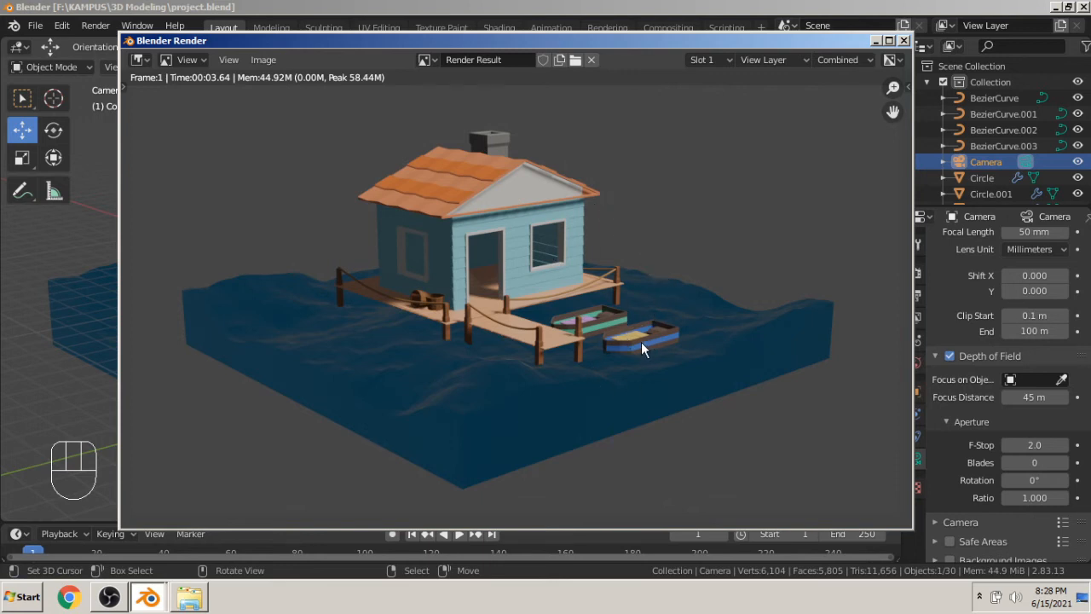
pyautogui.click(904, 40)
# Set the camera's depth of field F-Stop to 1.5.
pyautogui.click(1038, 445)
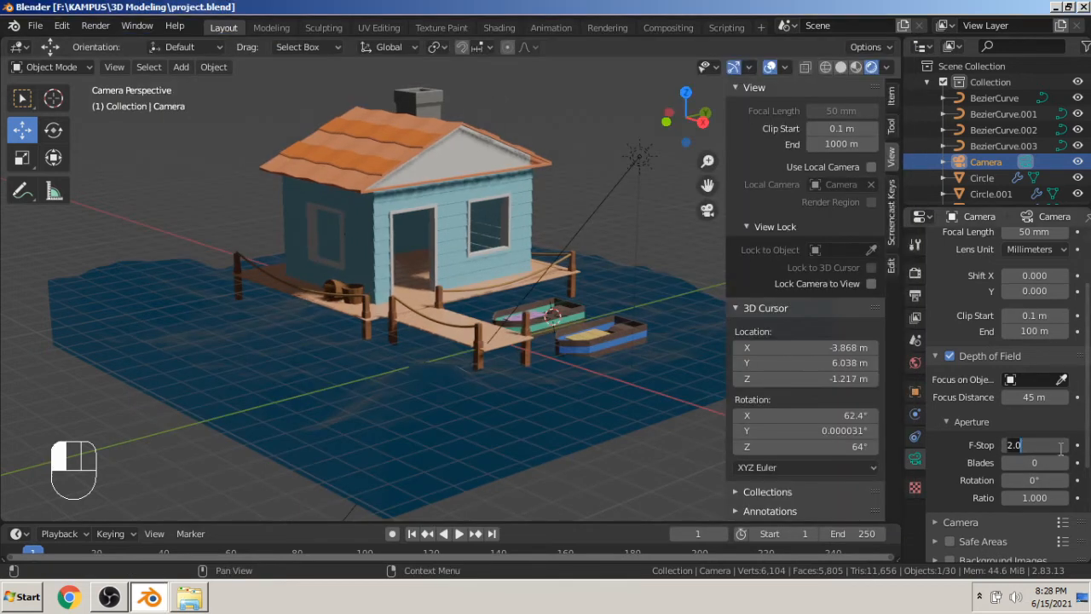
pyautogui.write('1.5')
pyautogui.press('Return')
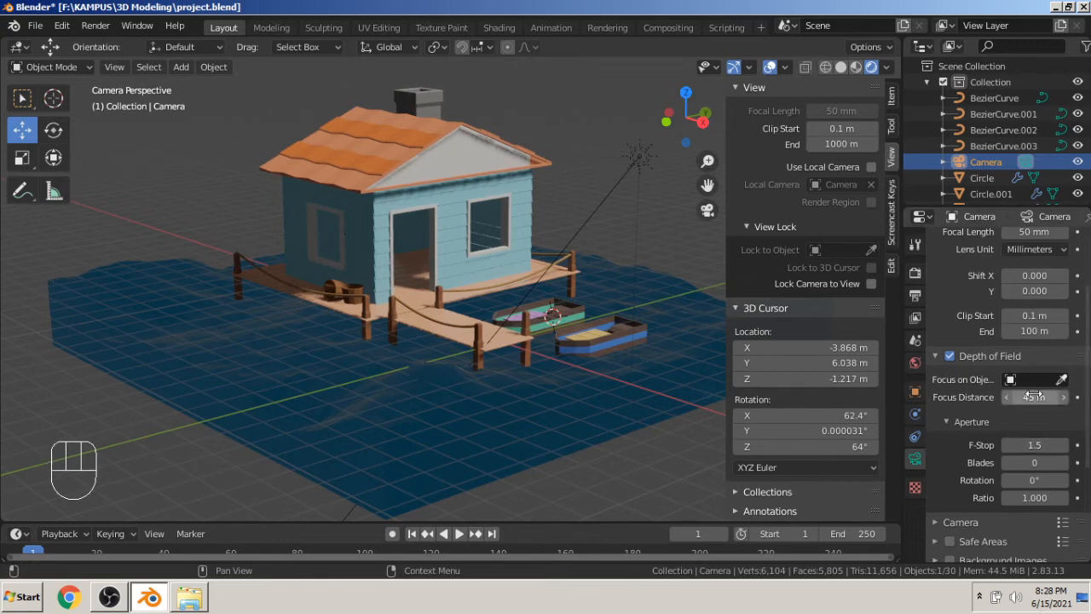
# Set the camera's F-Stop to 0.1 and render the frame, closing the result after viewing it.
pyautogui.moveTo(1034, 445); pyautogui.dragTo(987, 445)
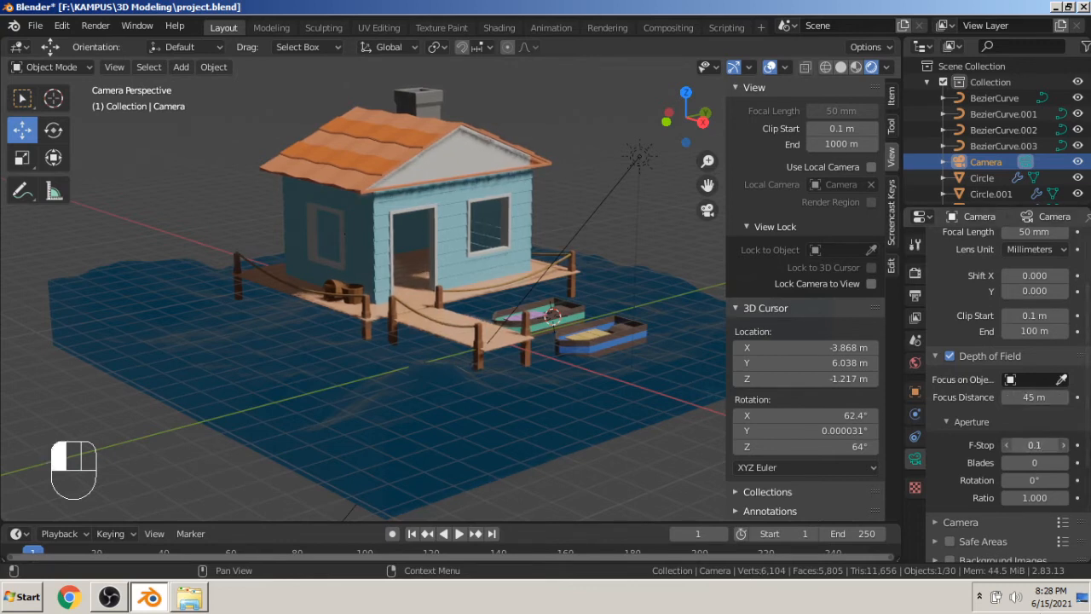
pyautogui.click(1043, 444)
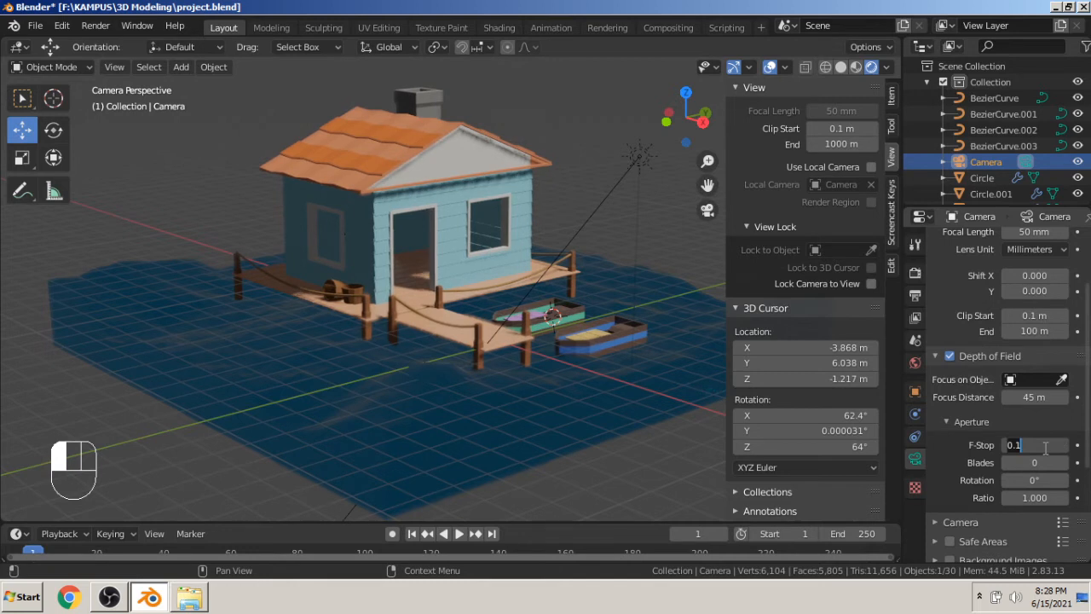
pyautogui.press('Return')
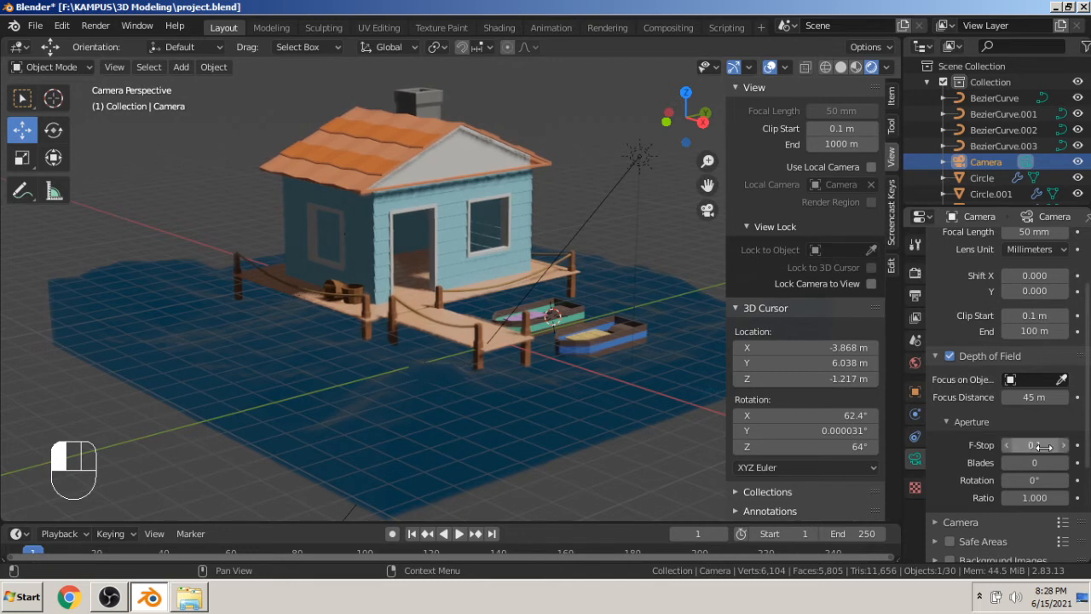
pyautogui.press('F12')
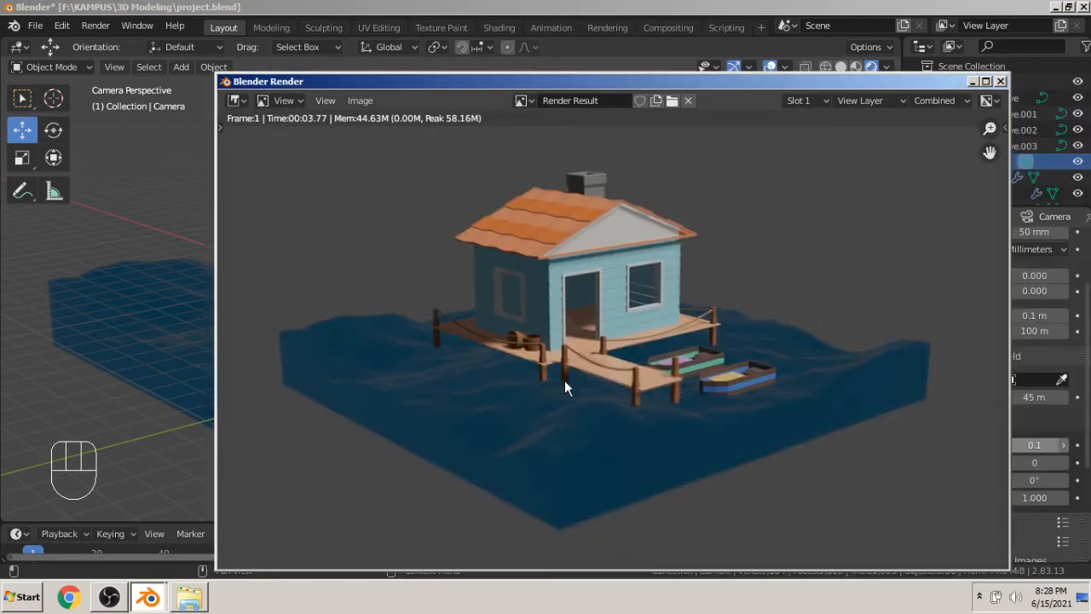
pyautogui.click(1000, 81)
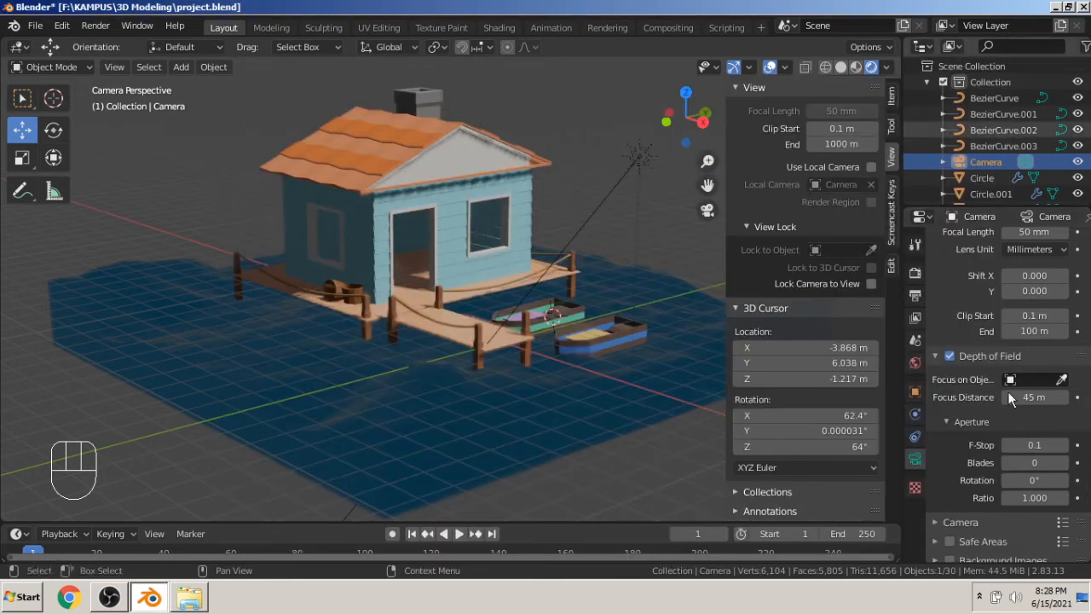
# Set the camera's F-Stop to 0.2 and save the project.
pyautogui.click(1027, 444)
pyautogui.write('0.2')
pyautogui.press('Return')
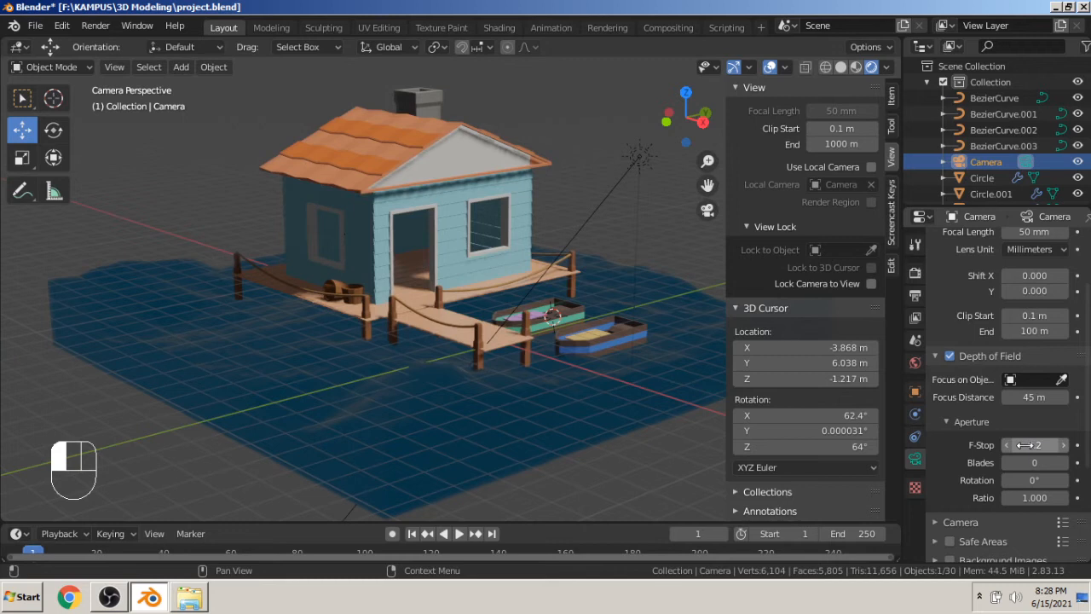
pyautogui.press('ctrl')
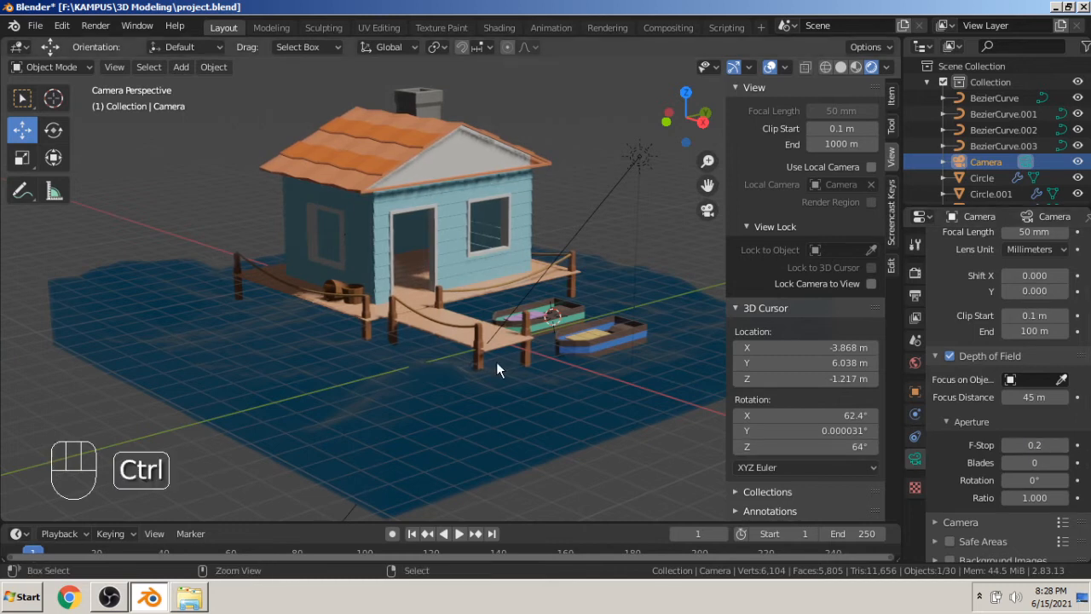
pyautogui.hotkey('ctrl', 's')
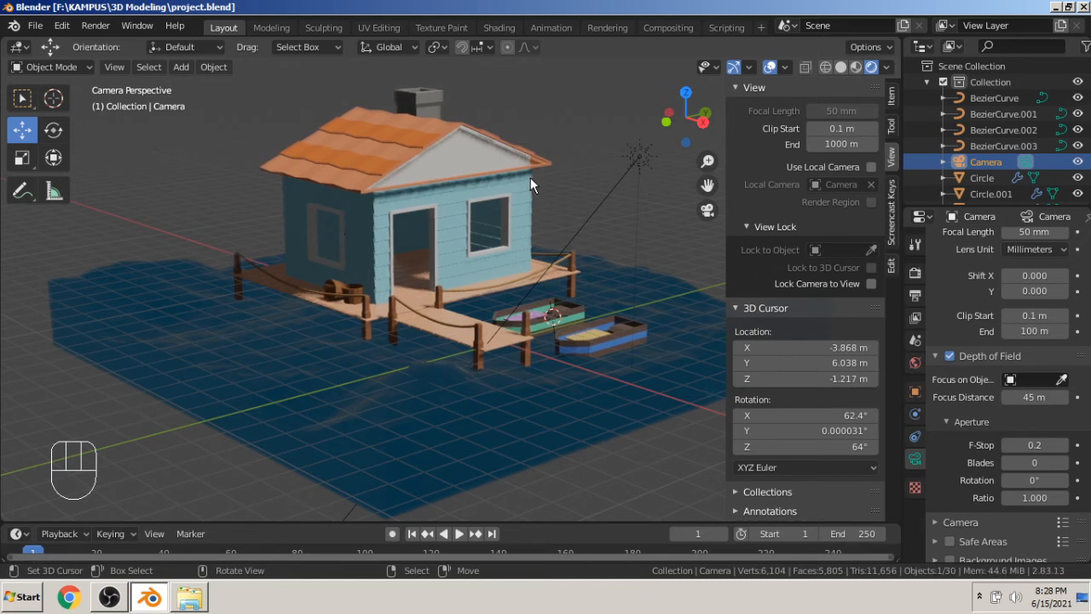
# Assign the white Material.010 to the face at the eave end of the roof's front gable.
pyautogui.scroll(1, 530, 176)
pyautogui.click(534, 136)
pyautogui.press('Tab')
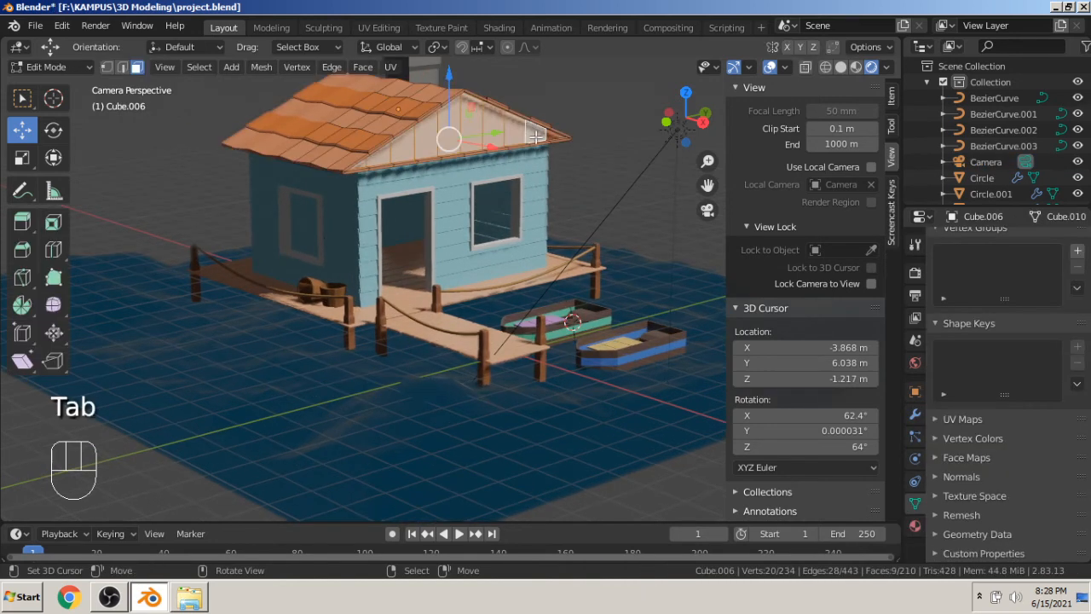
pyautogui.scroll(2, 533, 137)
pyautogui.click(594, 73)
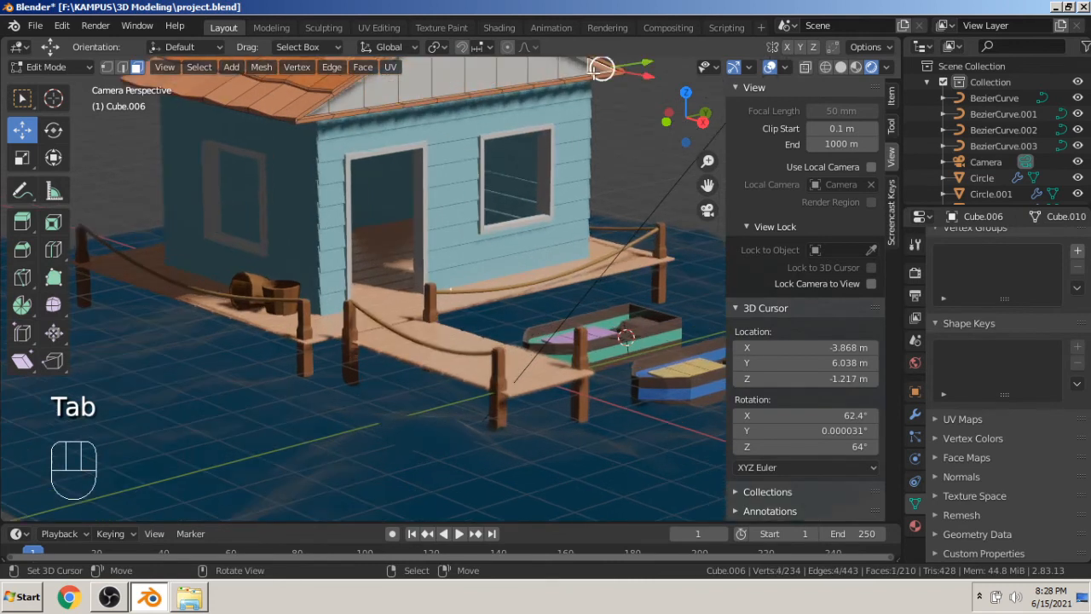
pyautogui.scroll(-1, 594, 77)
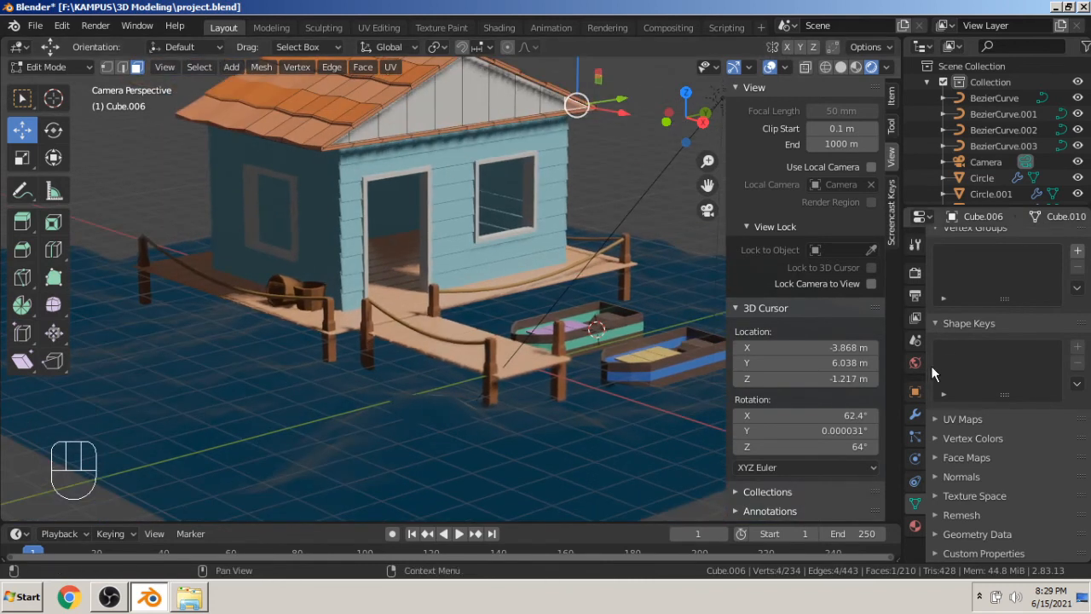
pyautogui.click(915, 526)
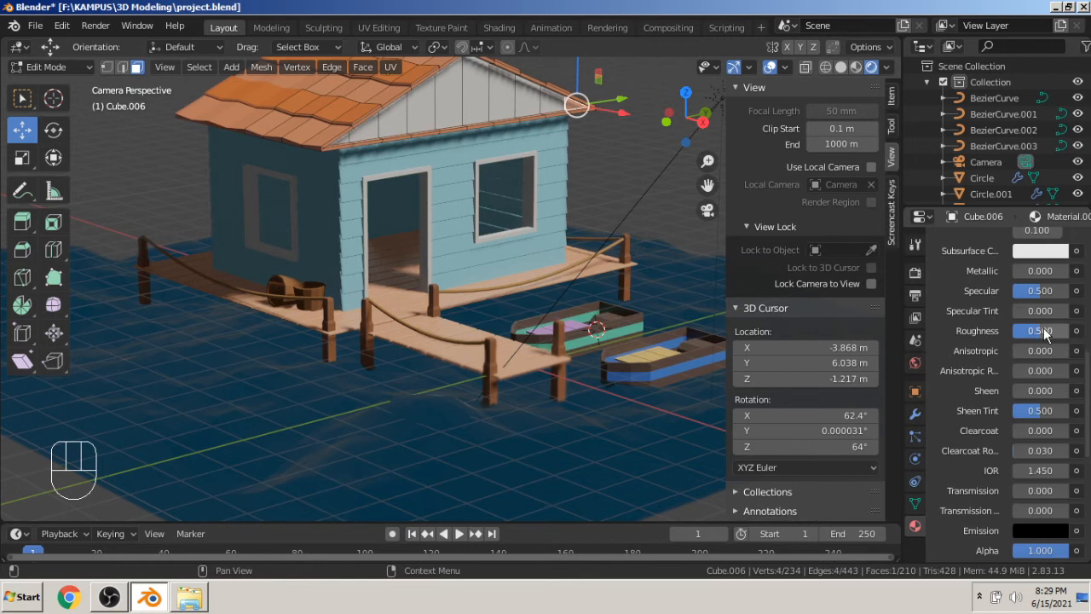
pyautogui.scroll(10, 1044, 329)
pyautogui.click(1006, 277)
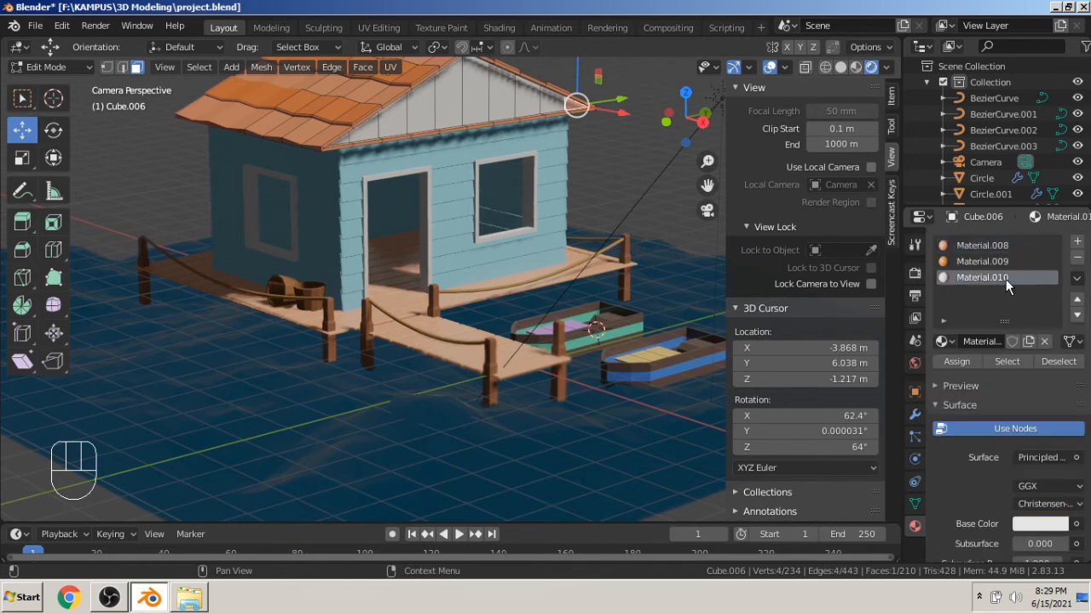
pyautogui.click(956, 362)
pyautogui.press('Tab')
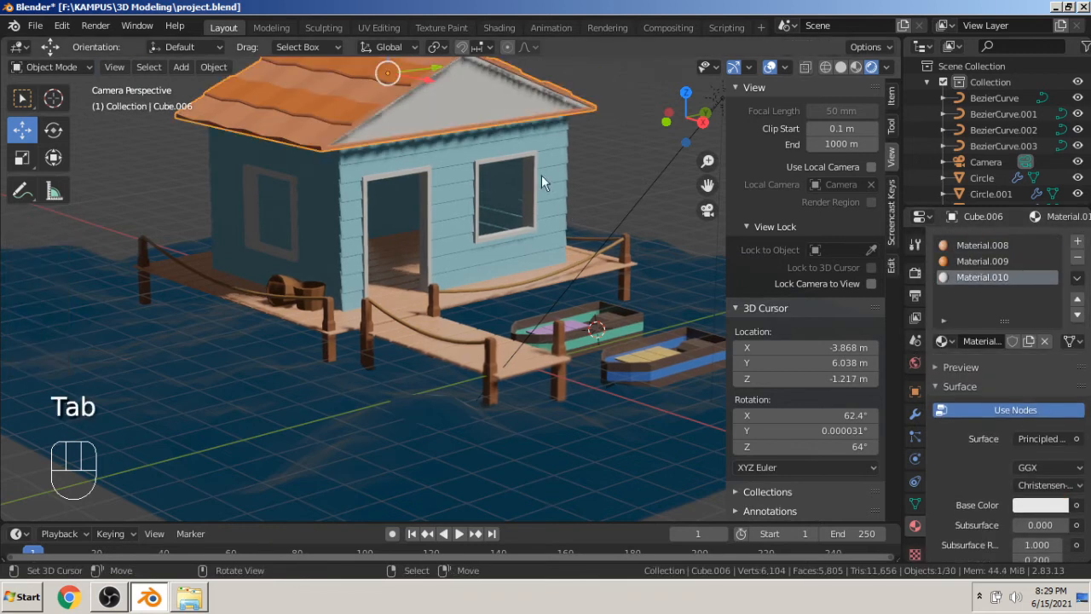
# Place the 3D cursor beside the front roof corner above the boats and add a UV sphere there.
pyautogui.scroll(-2, 584, 179)
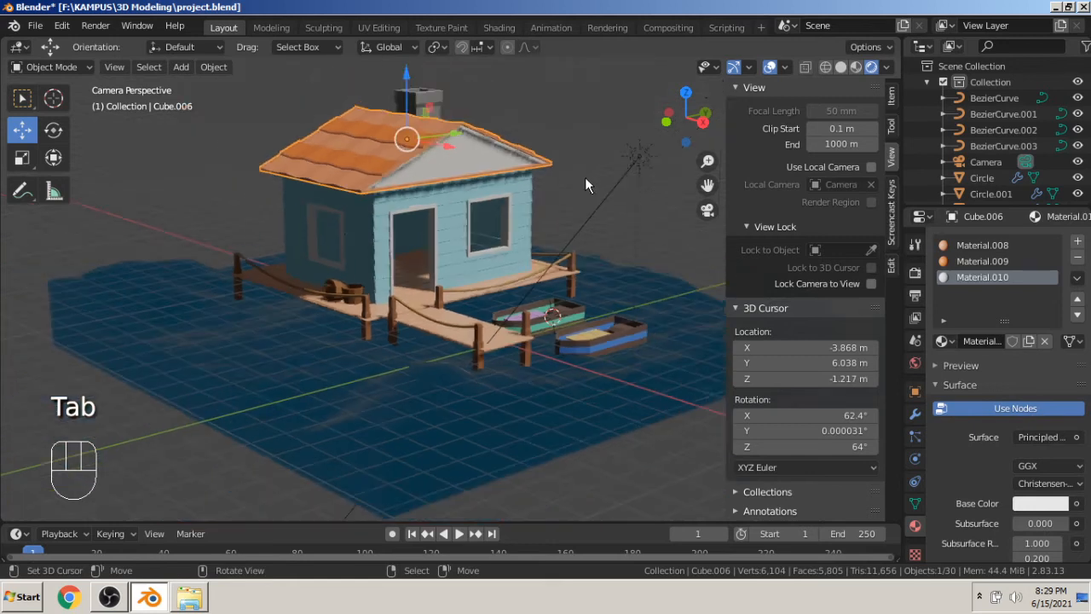
pyautogui.scroll(1, 582, 170)
pyautogui.keyDown('shift'); pyautogui.rightClick(574, 148); pyautogui.keyUp('shift')
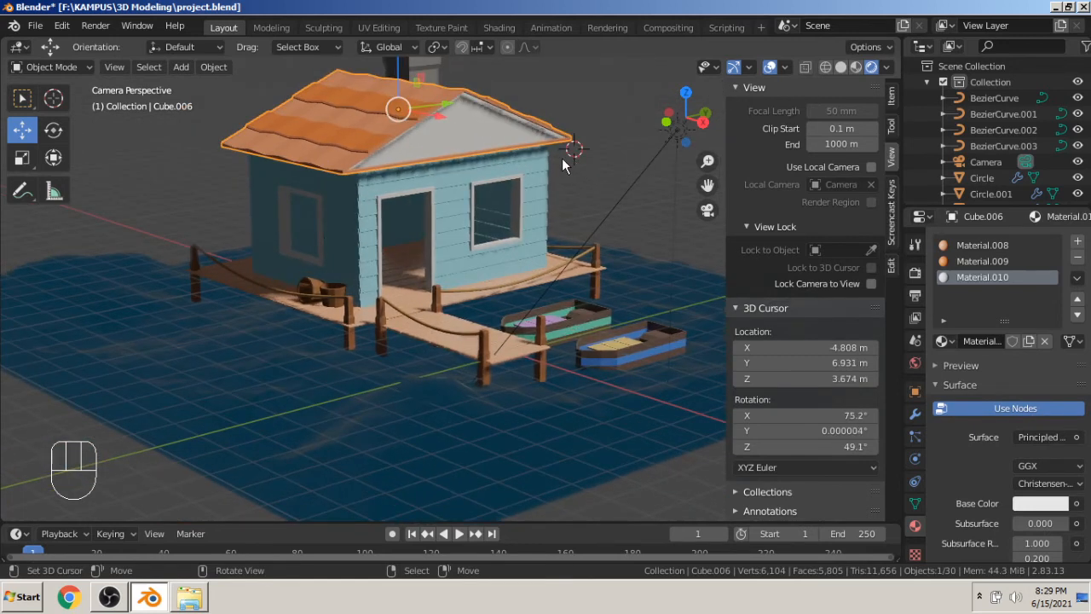
pyautogui.hotkey('shift', 'a')
pyautogui.moveTo(569, 156)
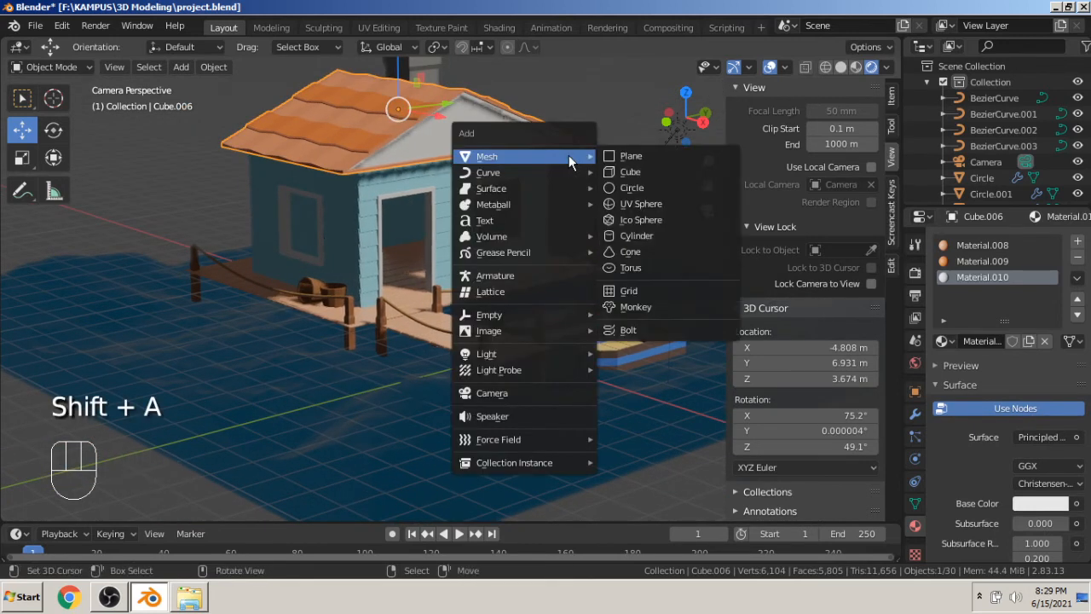
pyautogui.click(644, 208)
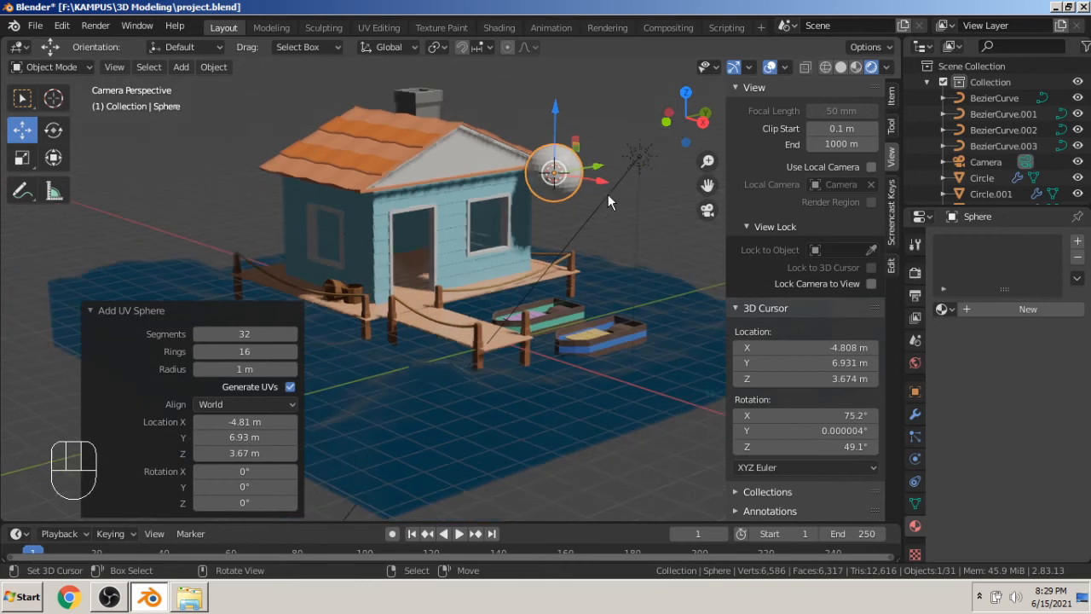
# Scale the sphere down to a small lamp and position it just below the front roof corner.
pyautogui.press('s')
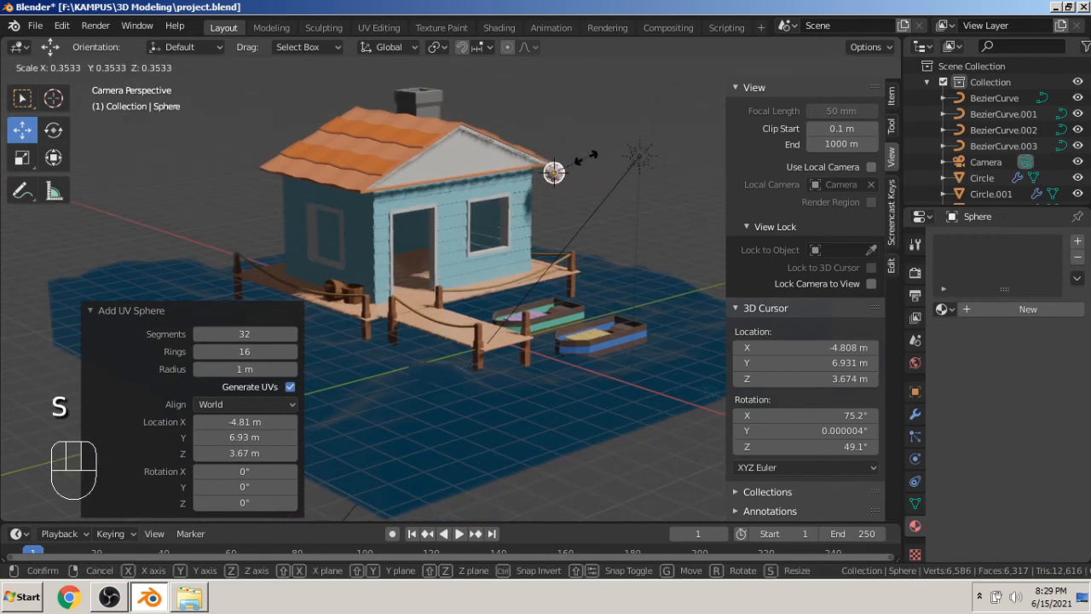
pyautogui.click(581, 154)
pyautogui.moveTo(560, 141); pyautogui.dragTo(559, 132)
pyautogui.press('s')
pyautogui.click(599, 150)
pyautogui.moveTo(598, 151); pyautogui.dragTo(554, 215, button='middle')
pyautogui.scroll(5, 551, 322)
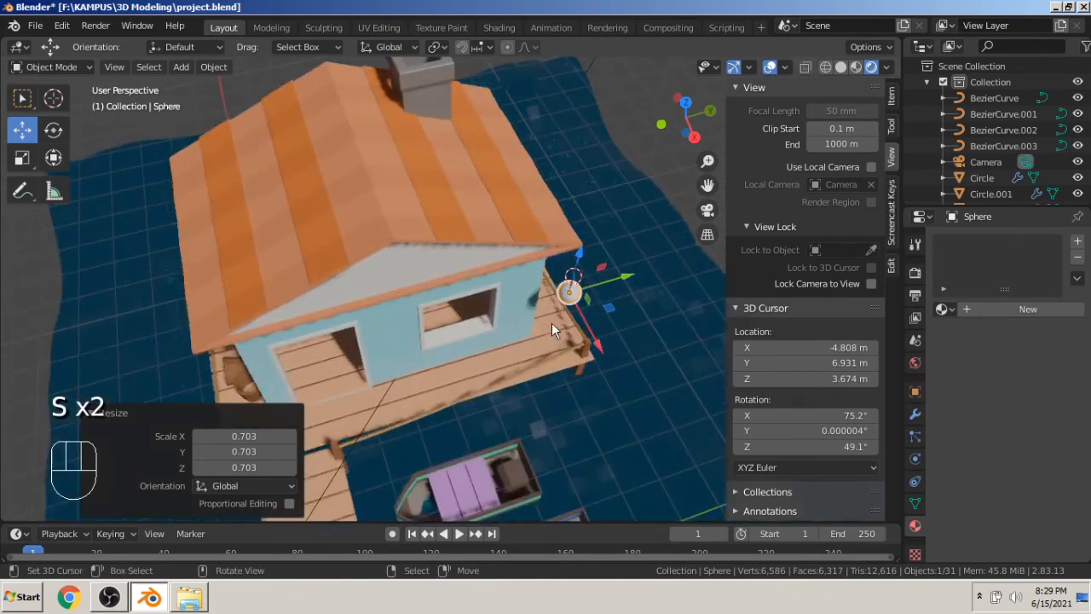
pyautogui.moveTo(552, 322); pyautogui.dragTo(622, 252, button='middle')
pyautogui.press('s')
pyautogui.click(654, 188)
pyautogui.moveTo(654, 188); pyautogui.dragTo(613, 183)
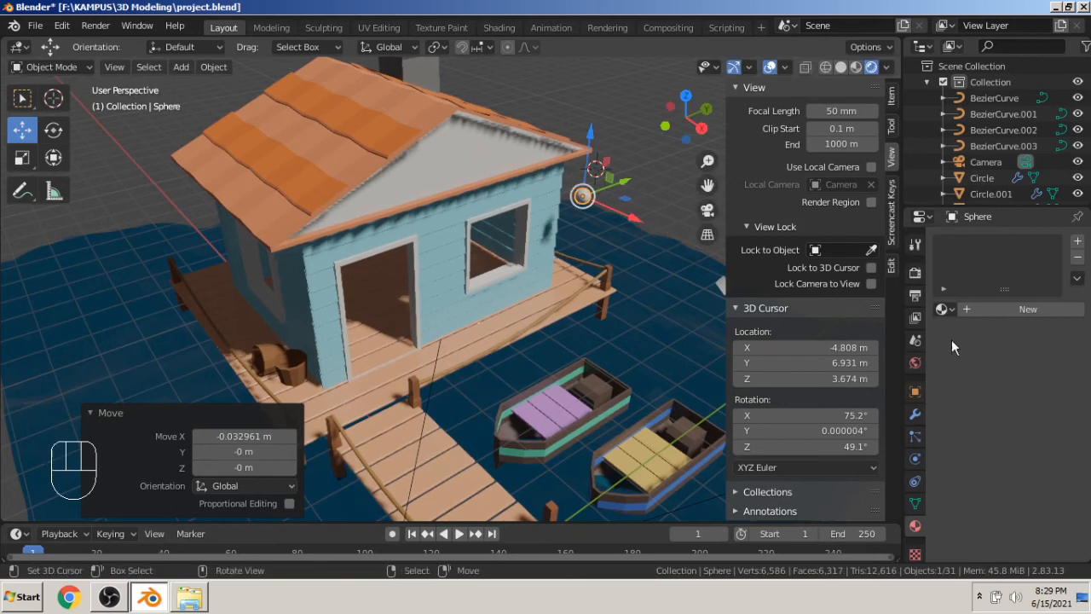
# Give the sphere a new material with an Emission surface.
pyautogui.click(1015, 309)
pyautogui.moveTo(473, 322); pyautogui.dragTo(464, 273, button='middle')
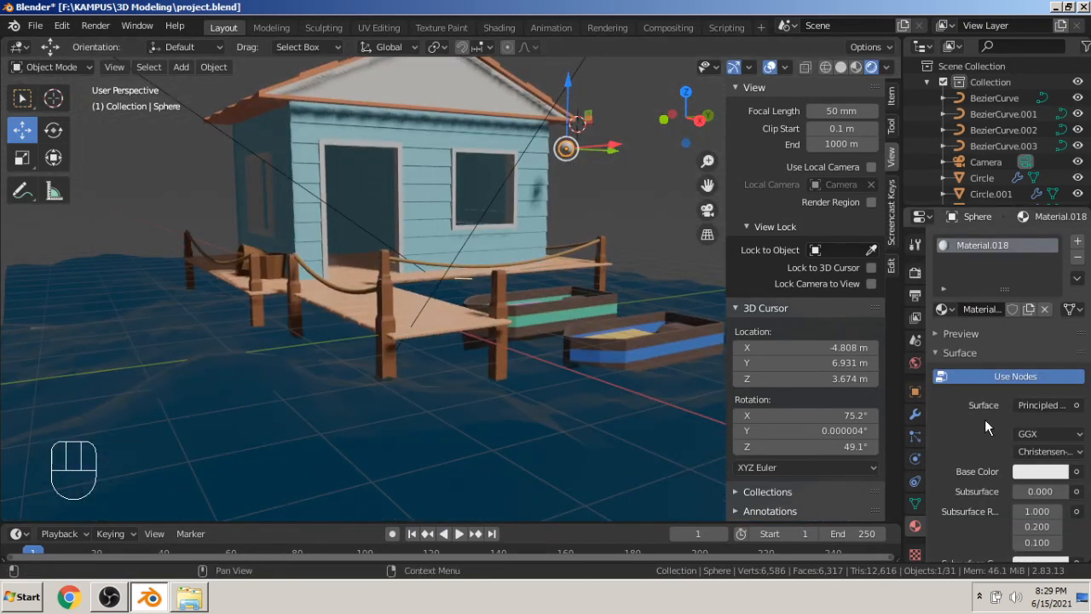
pyautogui.moveTo(635, 290)
pyautogui.mouseDown(button='middle')
pyautogui.moveTo(619, 273)
pyautogui.moveTo(631, 281)
pyautogui.mouseUp(button='middle')
pyautogui.click(1072, 407)
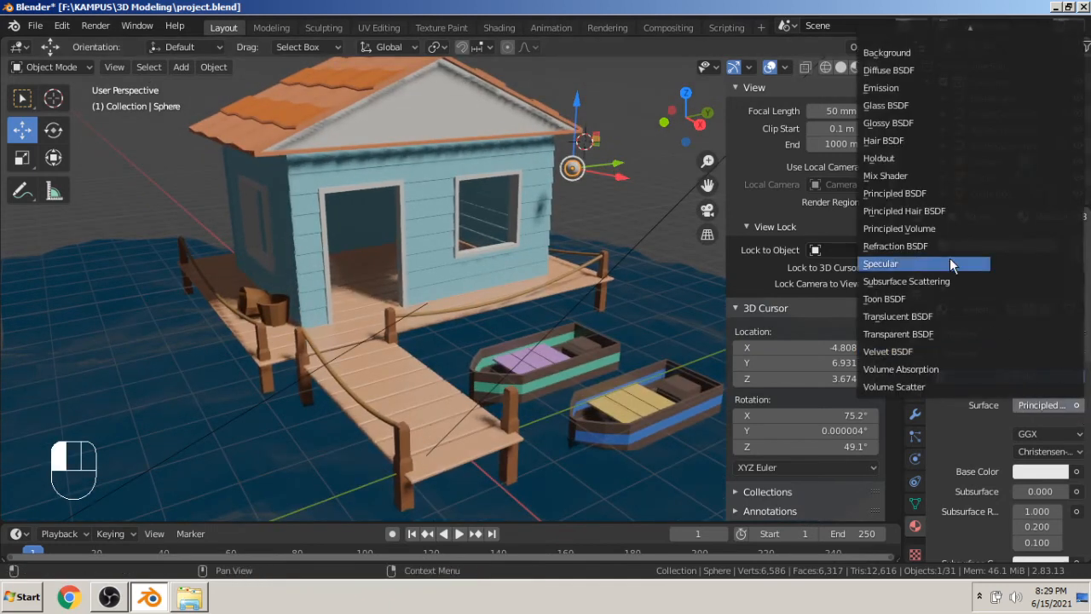
pyautogui.click(897, 89)
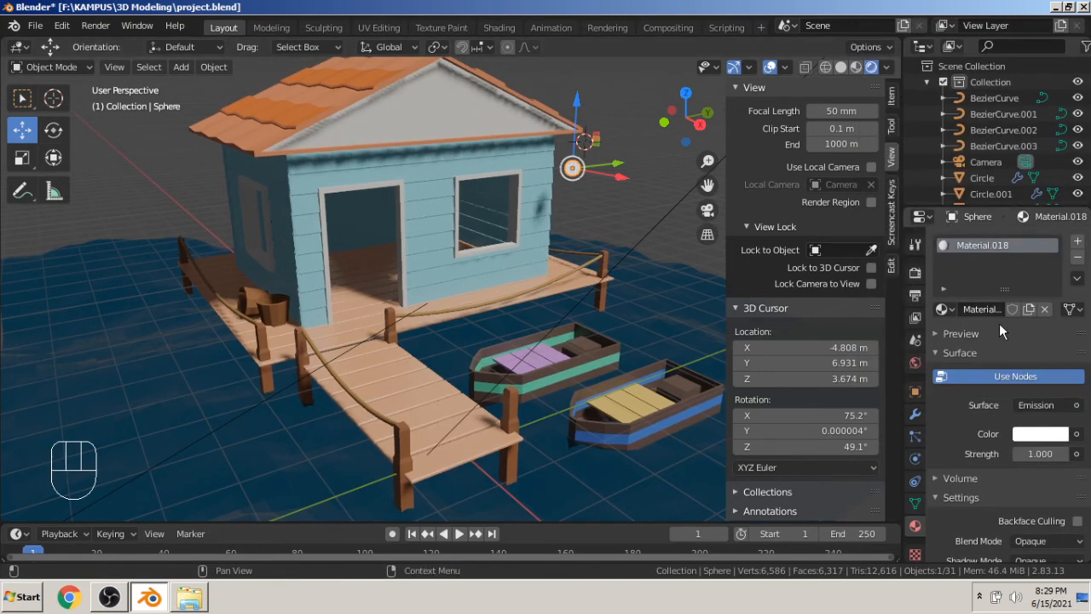
# Set the sphere's emission color to yellow (H 0.145, S 0.960, V 1.000) and its strength to 2.
pyautogui.click(1056, 438)
pyautogui.moveTo(955, 287); pyautogui.dragTo(939, 298)
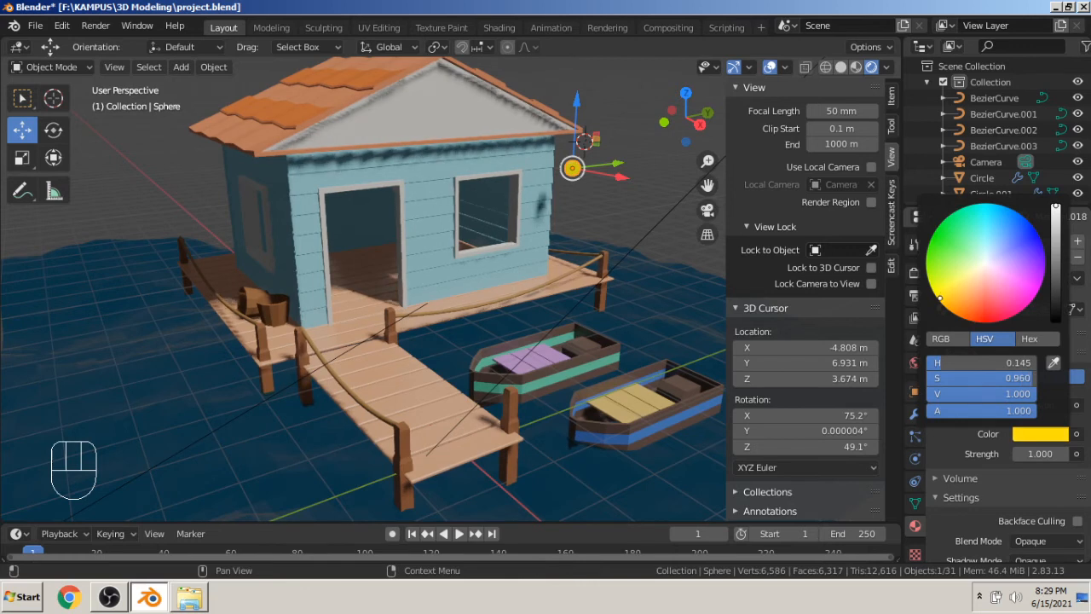
pyautogui.click(1057, 455)
pyautogui.write('2')
pyautogui.press('Return')
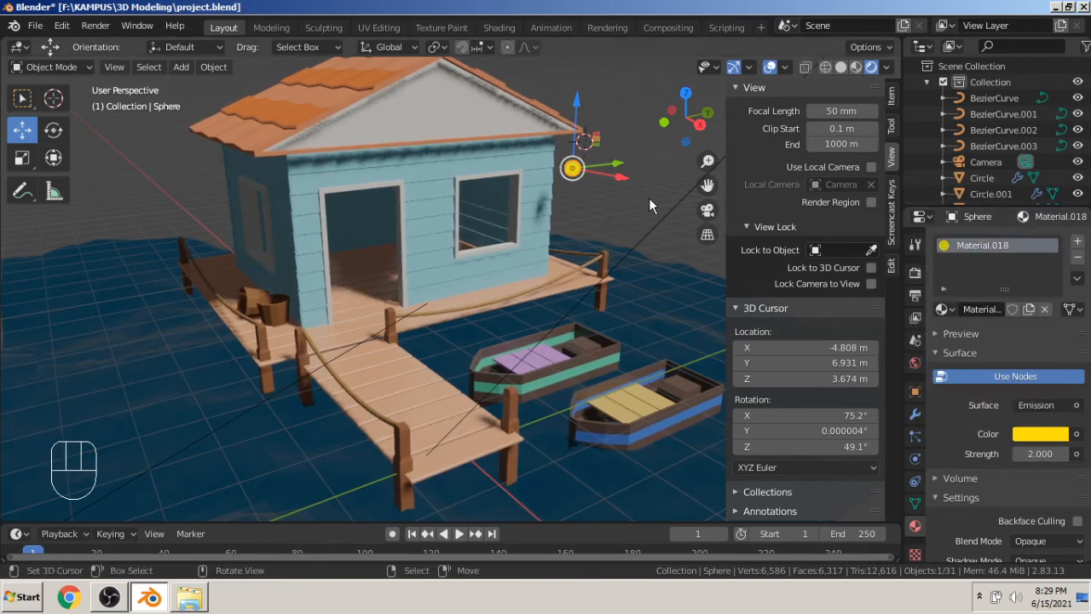
# Enable Bloom for the Eevee render engine.
pyautogui.click(916, 272)
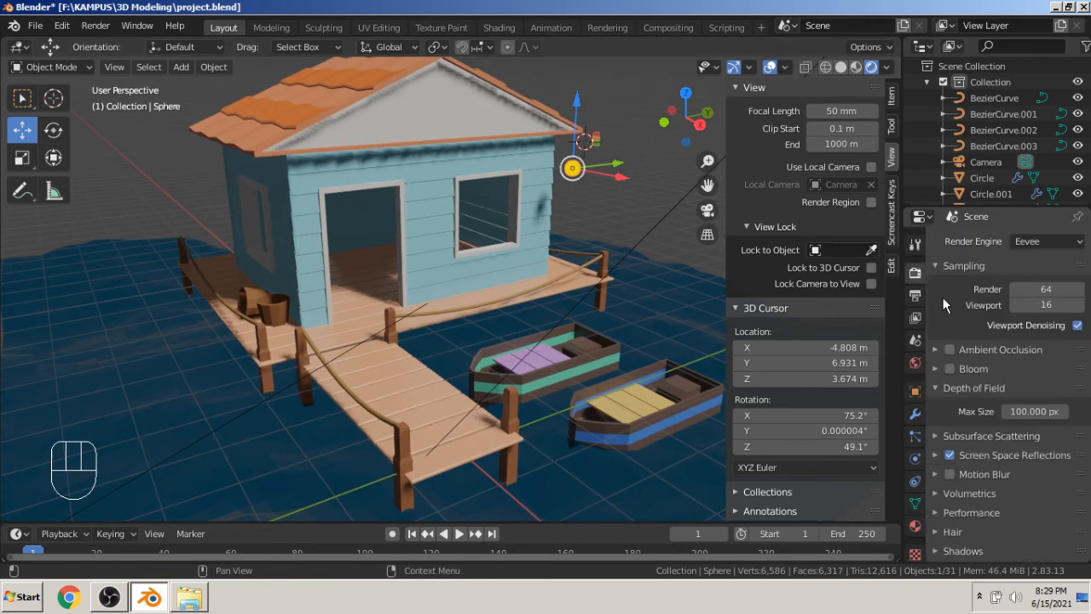
pyautogui.click(950, 368)
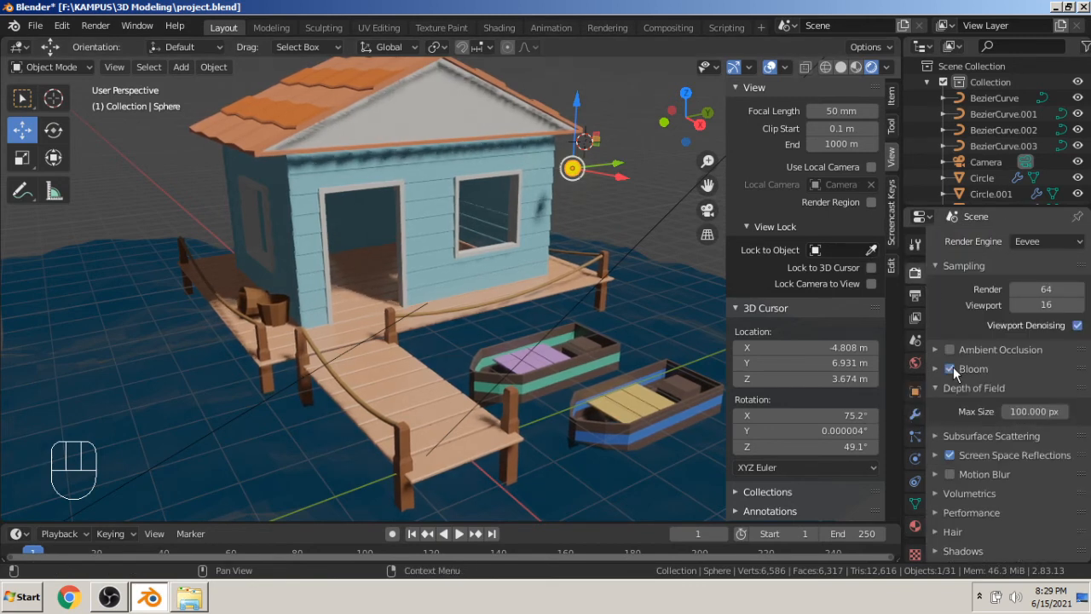
pyautogui.click(707, 210)
# Select the sphere and set its material's emission strength to 50.
pyautogui.rightClick(638, 162)
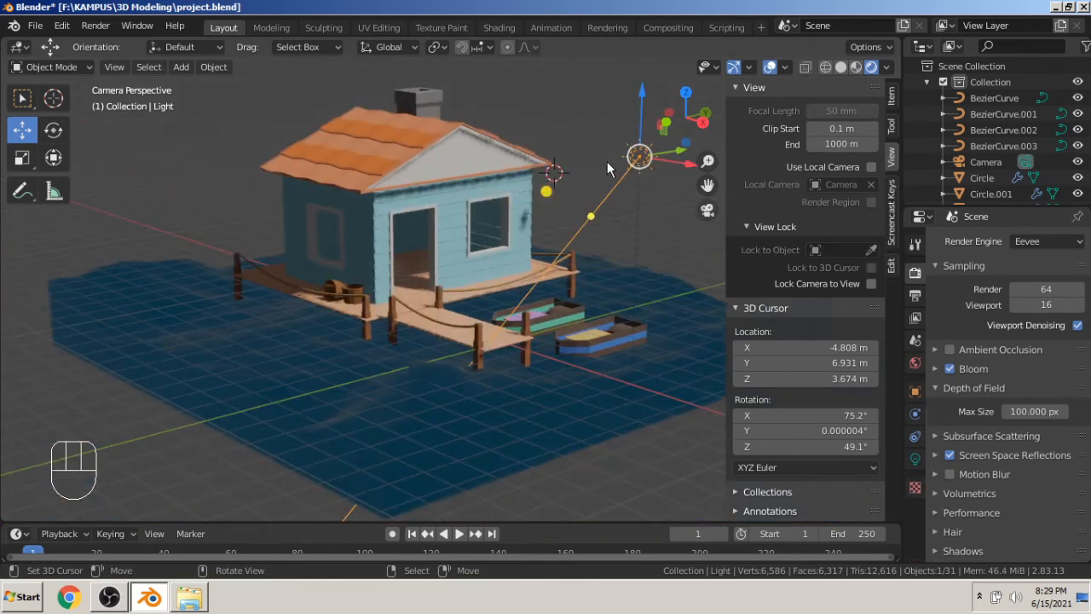
pyautogui.scroll(2, 595, 167)
pyautogui.rightClick(593, 153)
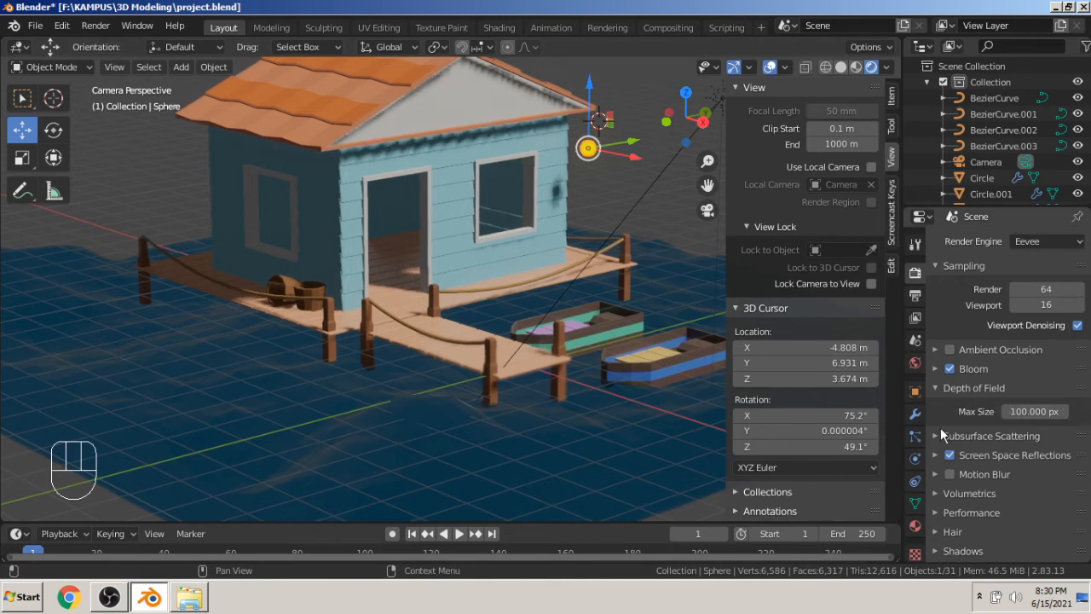
pyautogui.click(915, 526)
pyautogui.moveTo(1042, 453); pyautogui.dragTo(1073, 453)
pyautogui.click(1036, 452)
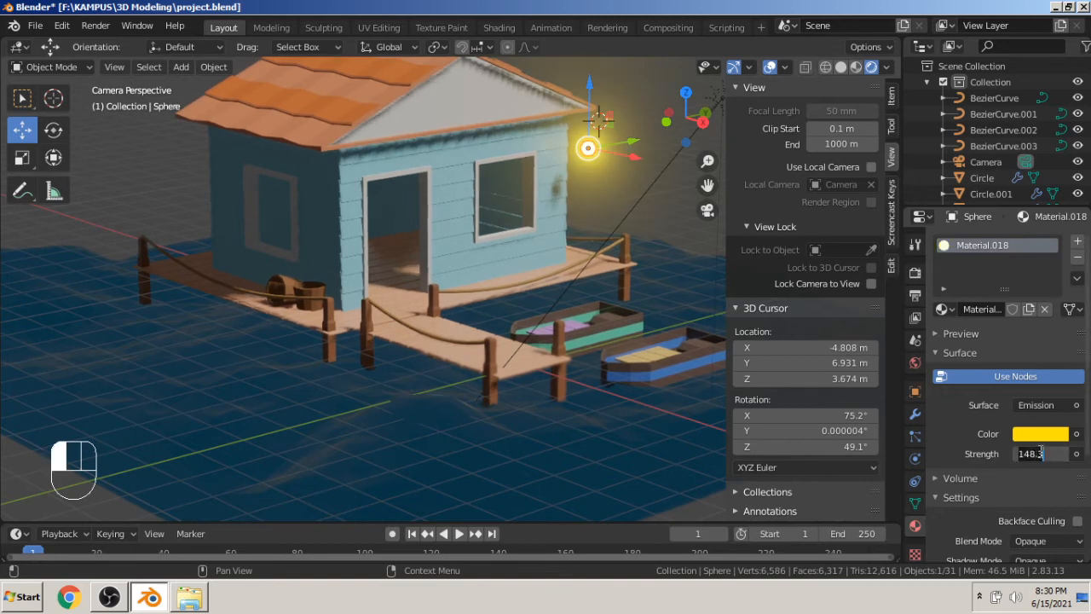
pyautogui.write('50')
pyautogui.press('Return')
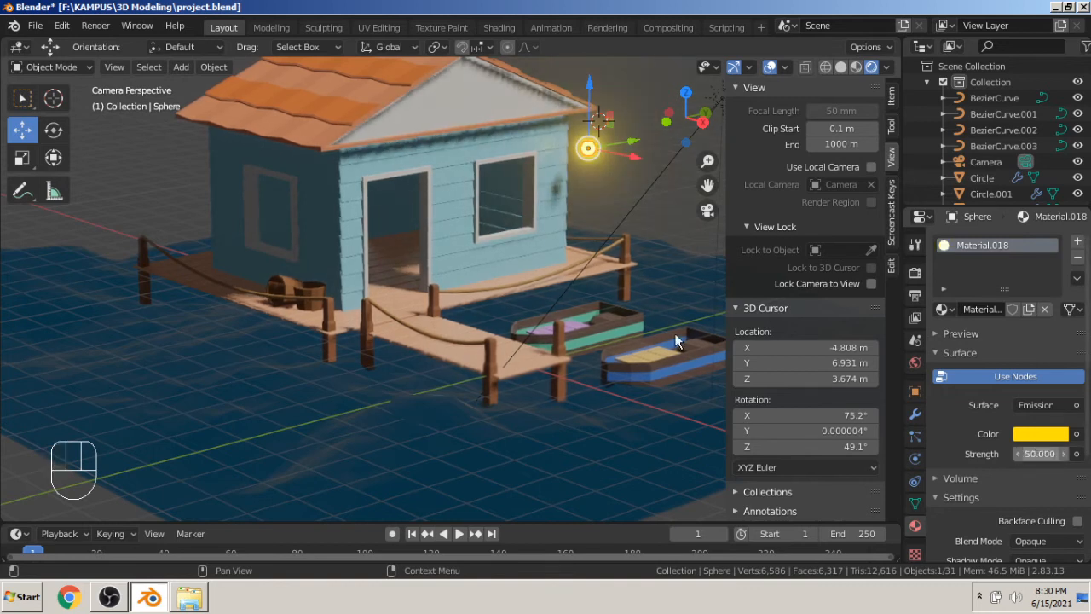
# Deselect the glowing sphere and save the project file.
pyautogui.click(615, 157)
pyautogui.scroll(-2, 608, 168)
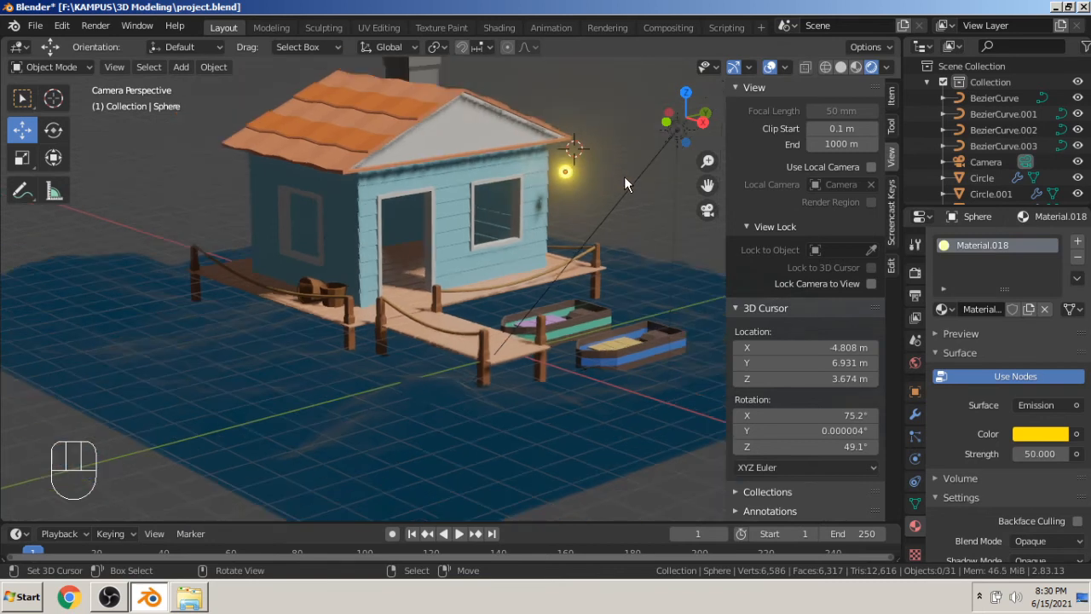
pyautogui.scroll(-2, 624, 176)
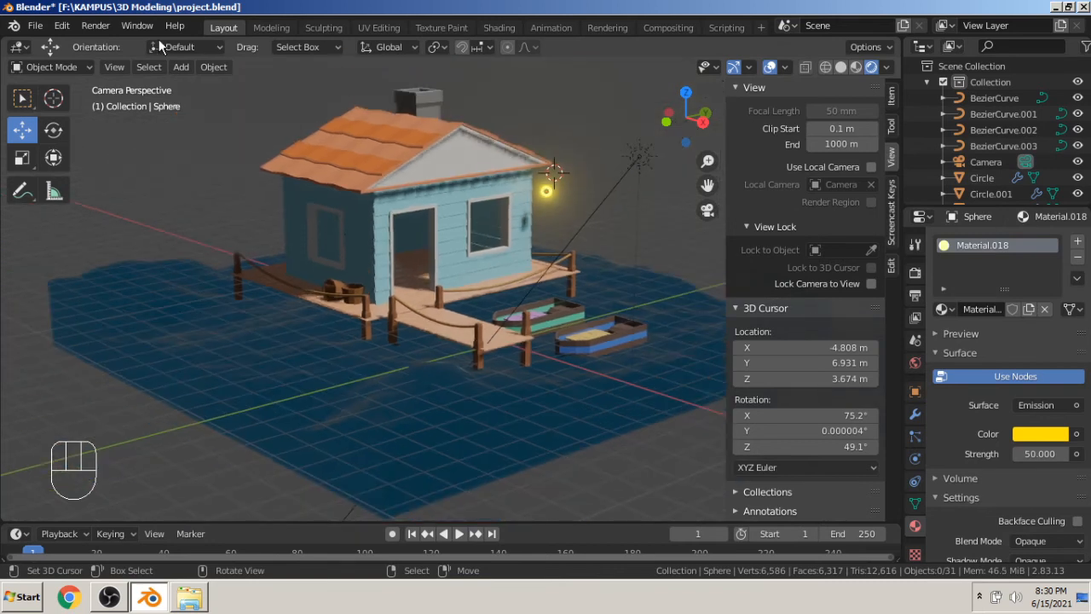
pyautogui.click(35, 26)
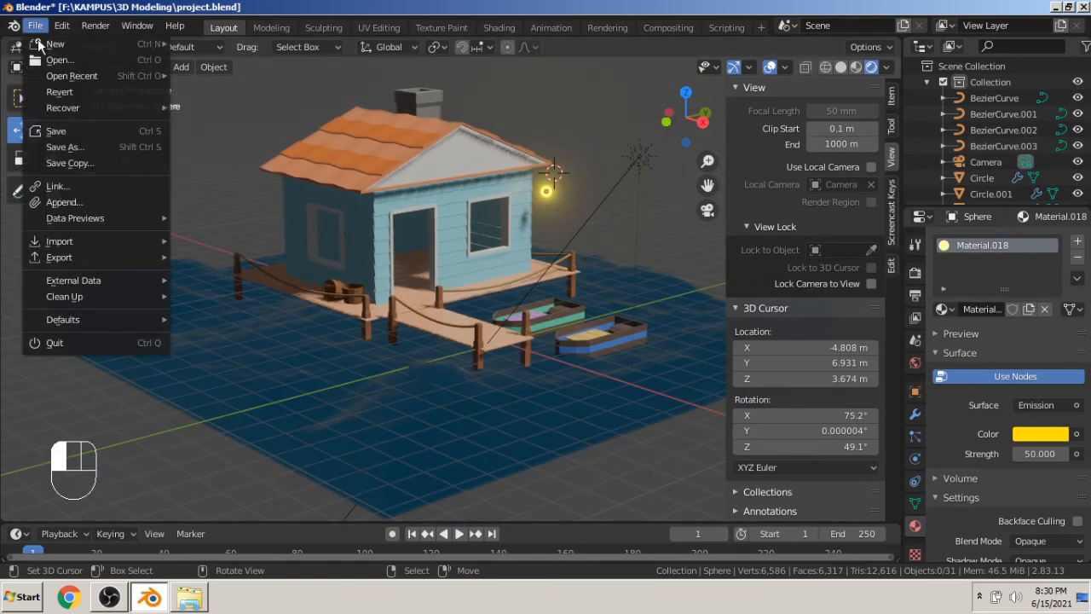
pyautogui.click(53, 131)
# Render the current frame, look over the result, and close the render window.
pyautogui.press('F12')
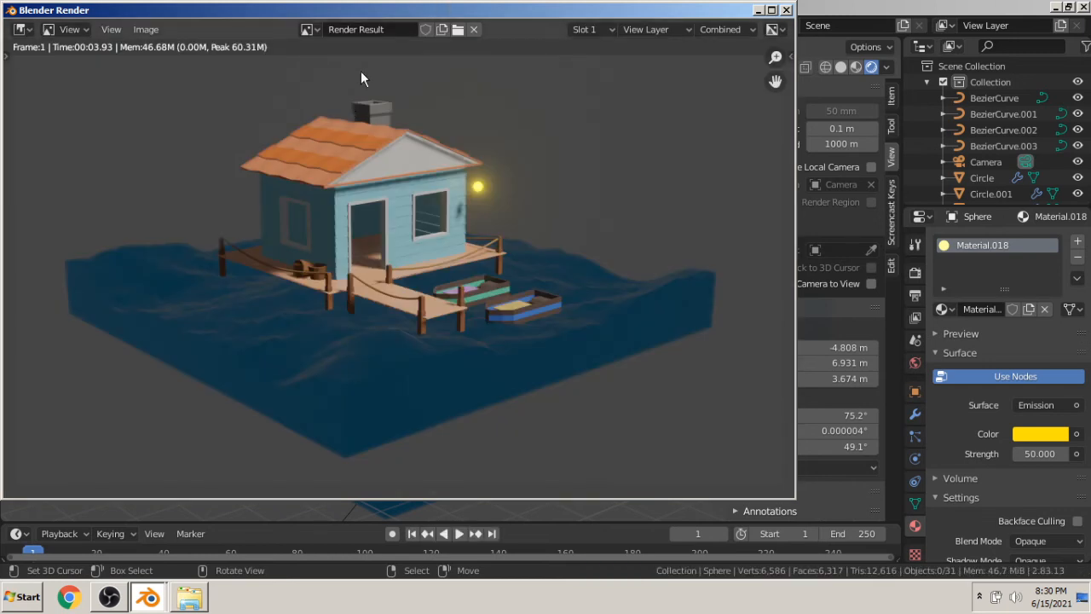
pyautogui.moveTo(394, 16); pyautogui.dragTo(466, 48)
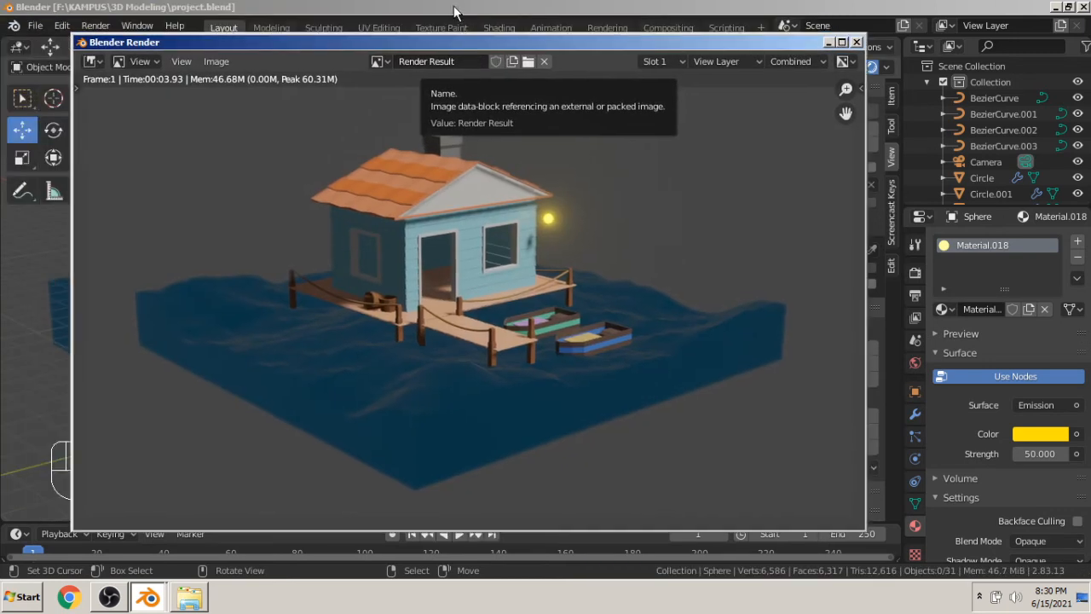
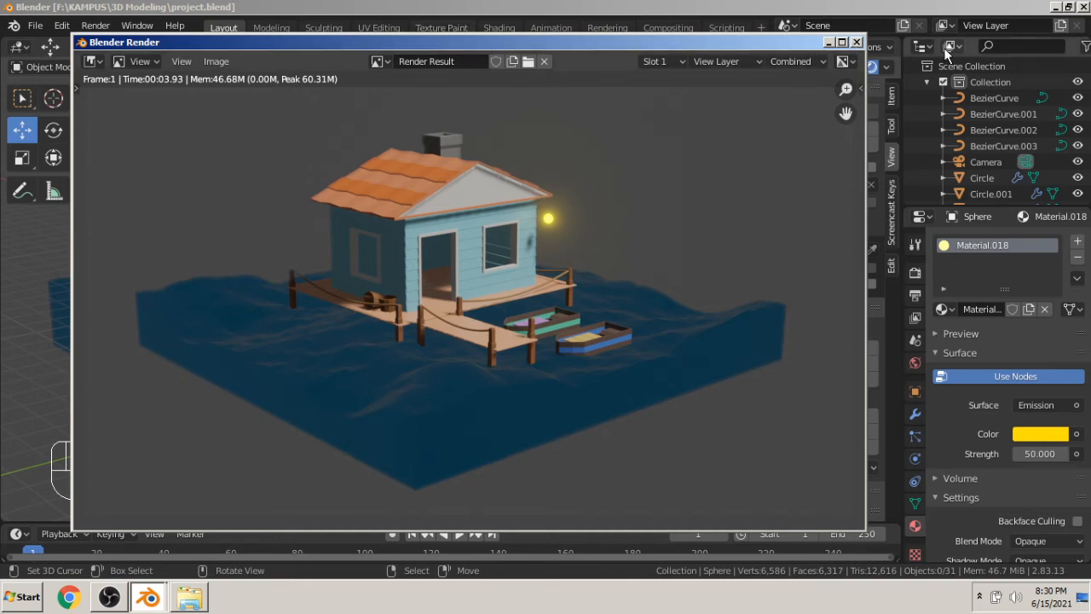
pyautogui.click(857, 43)
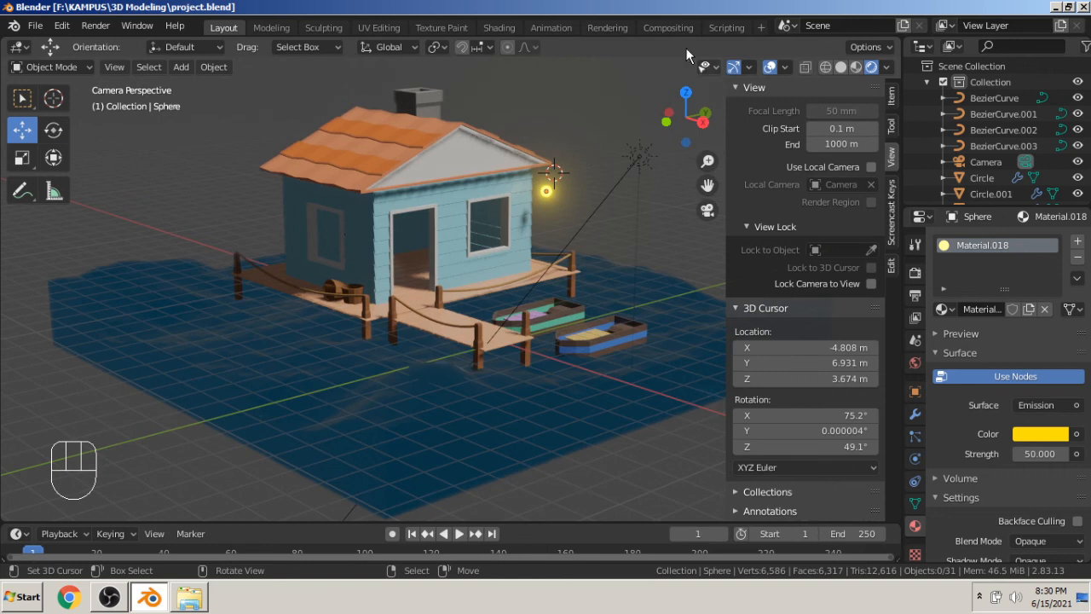
# Switch to the Compositing workspace and enable the use of nodes for the scene.
pyautogui.click(669, 28)
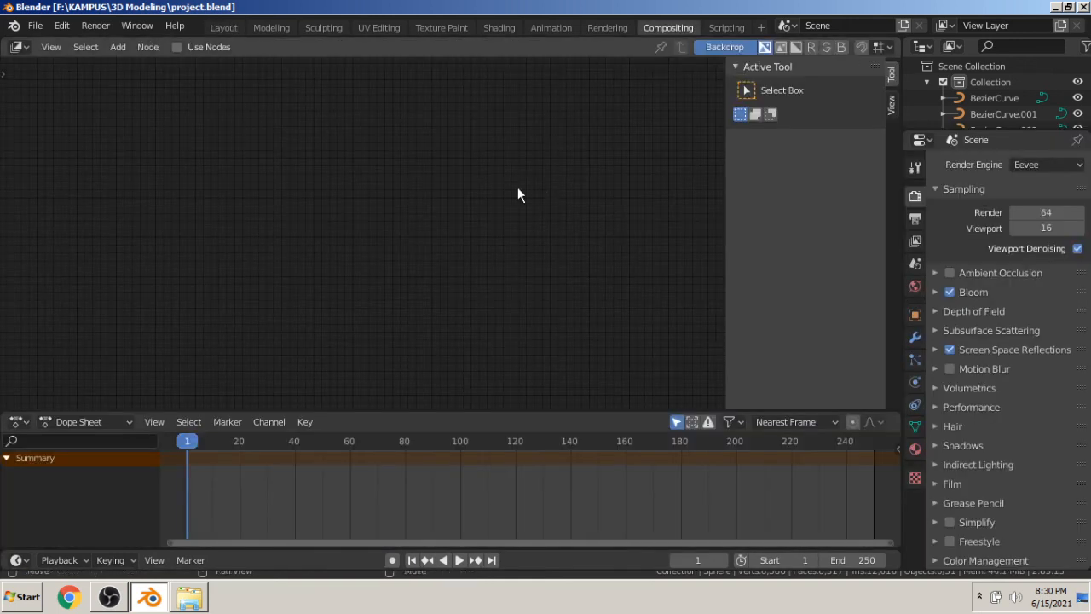
pyautogui.scroll(-1, 377, 222)
pyautogui.click(178, 47)
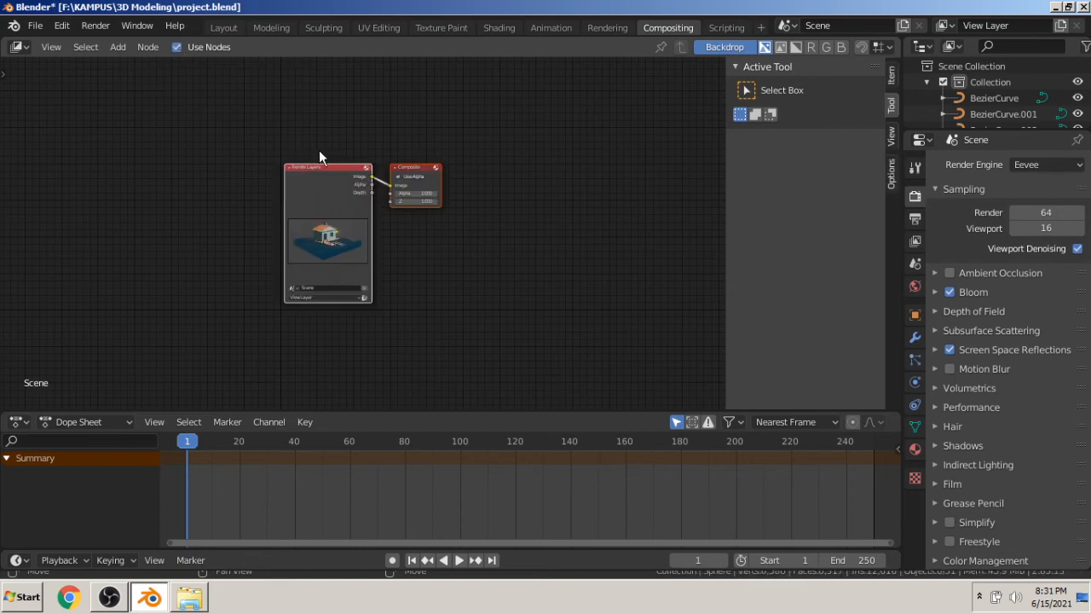
# Spread the Render Layers and Composite nodes far apart to make room for further nodes between them.
pyautogui.scroll(3, 341, 147)
pyautogui.moveTo(323, 136); pyautogui.dragTo(273, 152)
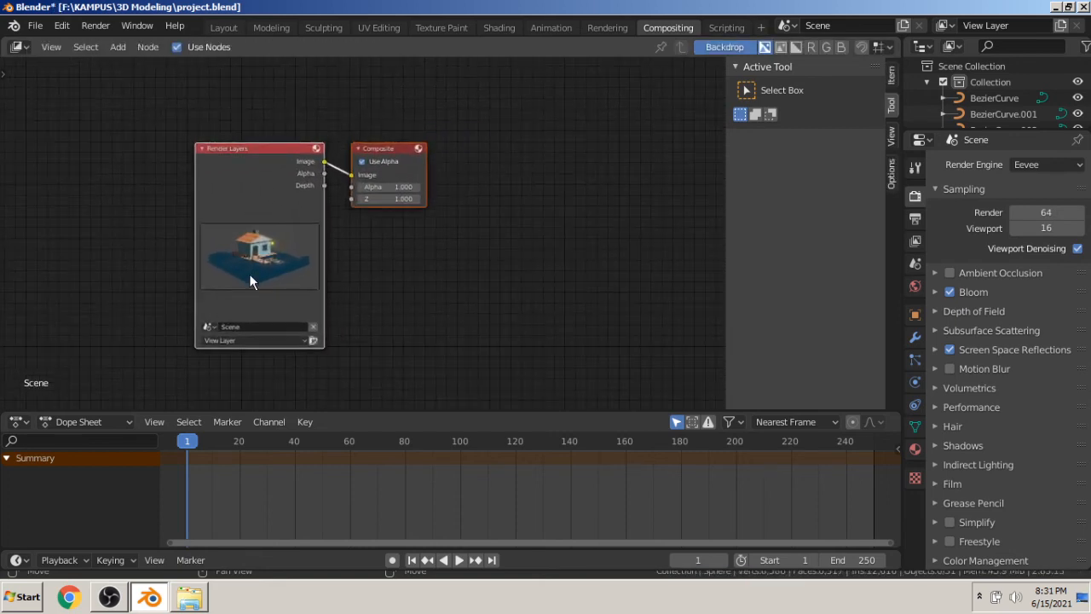
pyautogui.moveTo(368, 149); pyautogui.dragTo(634, 207)
pyautogui.moveTo(213, 147); pyautogui.dragTo(179, 152)
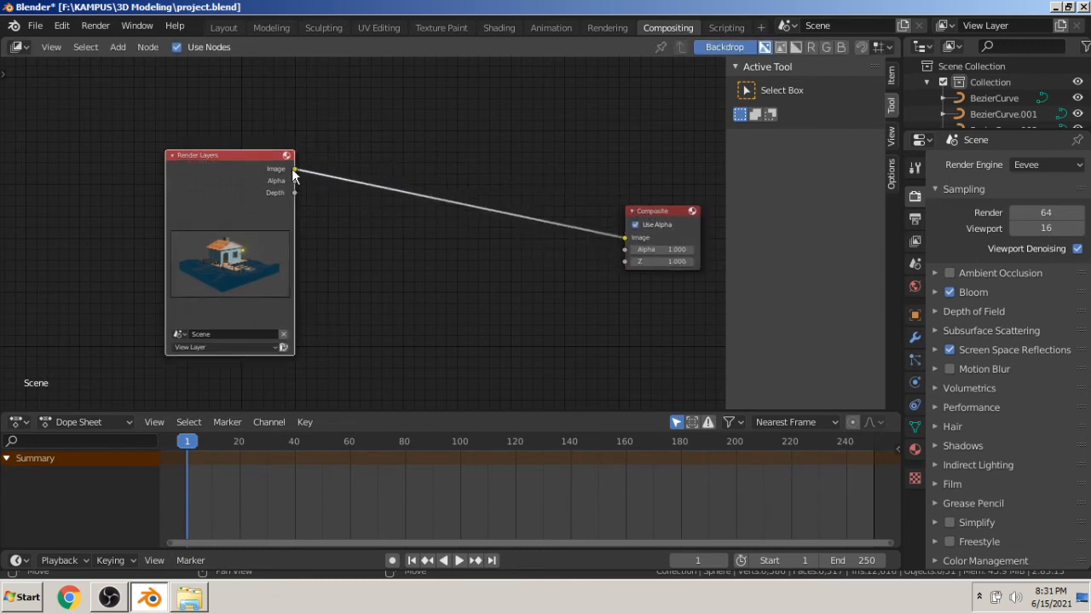
pyautogui.scroll(-1, 553, 219)
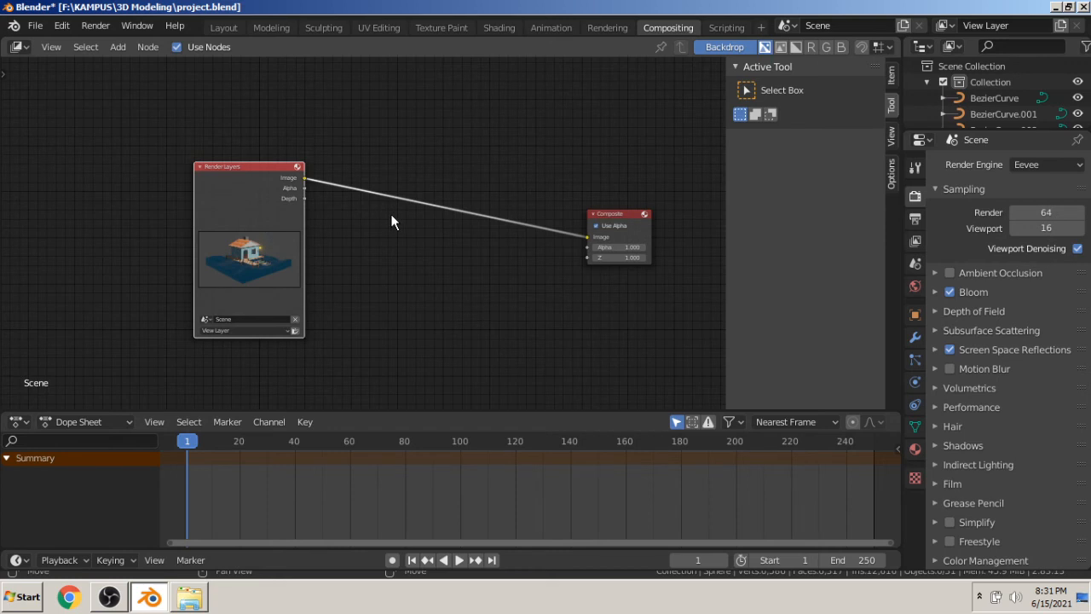
pyautogui.moveTo(261, 166); pyautogui.dragTo(231, 163)
pyautogui.moveTo(612, 217); pyautogui.dragTo(595, 272)
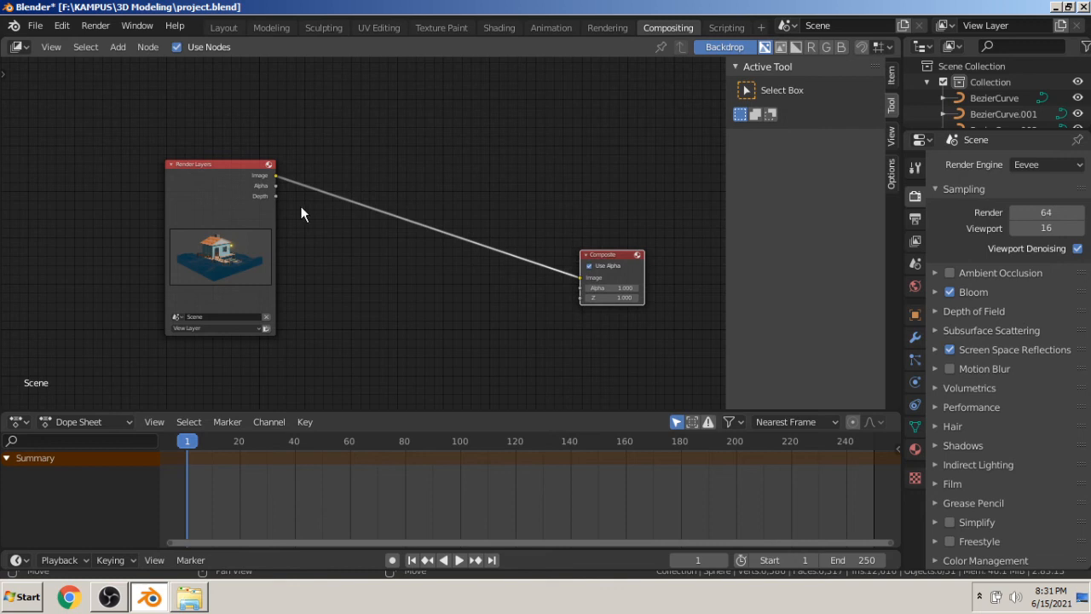
pyautogui.keyDown('ctrl'); pyautogui.keyDown('shift'); pyautogui.click(225, 166); pyautogui.keyUp('shift'); pyautogui.keyUp('ctrl')
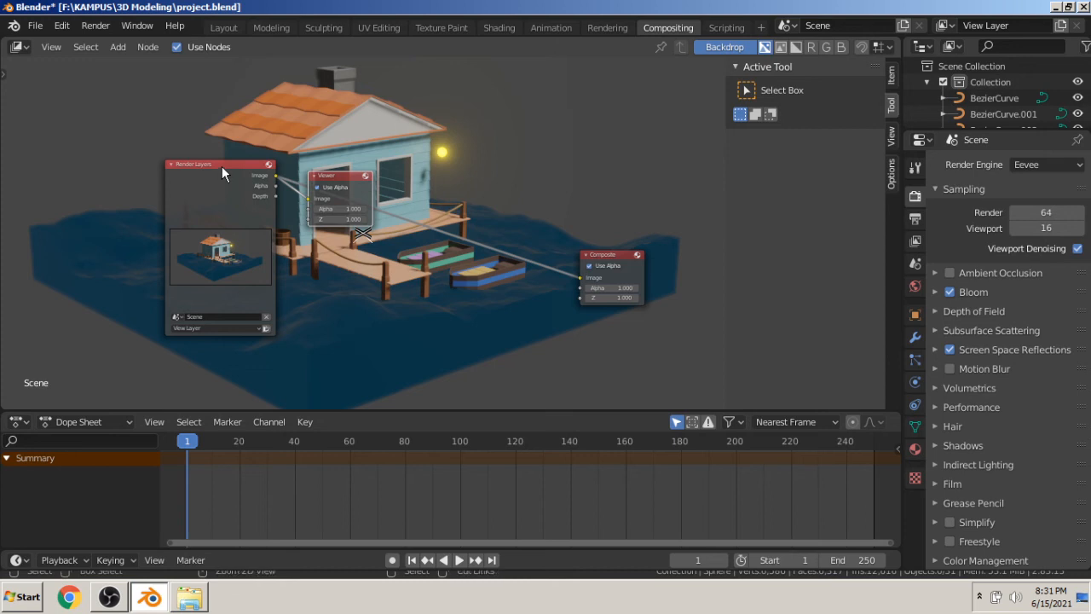
pyautogui.keyDown('ctrl'); pyautogui.keyDown('shift'); pyautogui.click(222, 166); pyautogui.keyUp('shift'); pyautogui.keyUp('ctrl')
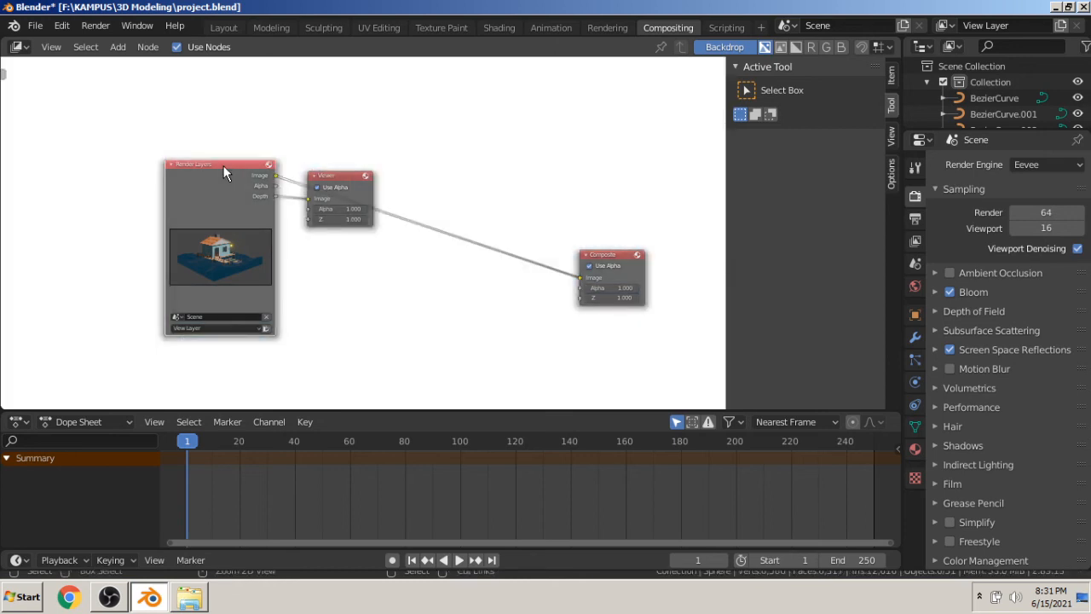
pyautogui.moveTo(337, 175)
pyautogui.mouseDown()
pyautogui.moveTo(478, 214)
pyautogui.moveTo(469, 241)
pyautogui.mouseUp()
pyautogui.press('x')
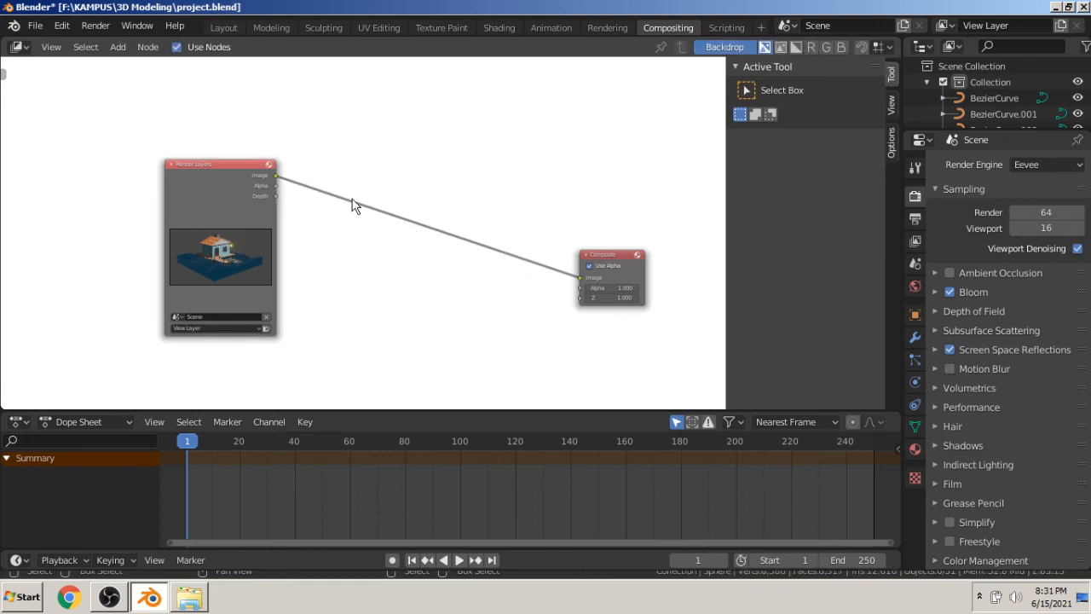
# Add a Viewer node fed by the Render Layers image and place it above the Composite node, spacing the nodes out.
pyautogui.keyDown('ctrl'); pyautogui.keyDown('shift'); pyautogui.click(222, 166); pyautogui.keyUp('shift'); pyautogui.keyUp('ctrl')
pyautogui.moveTo(335, 175); pyautogui.dragTo(603, 134)
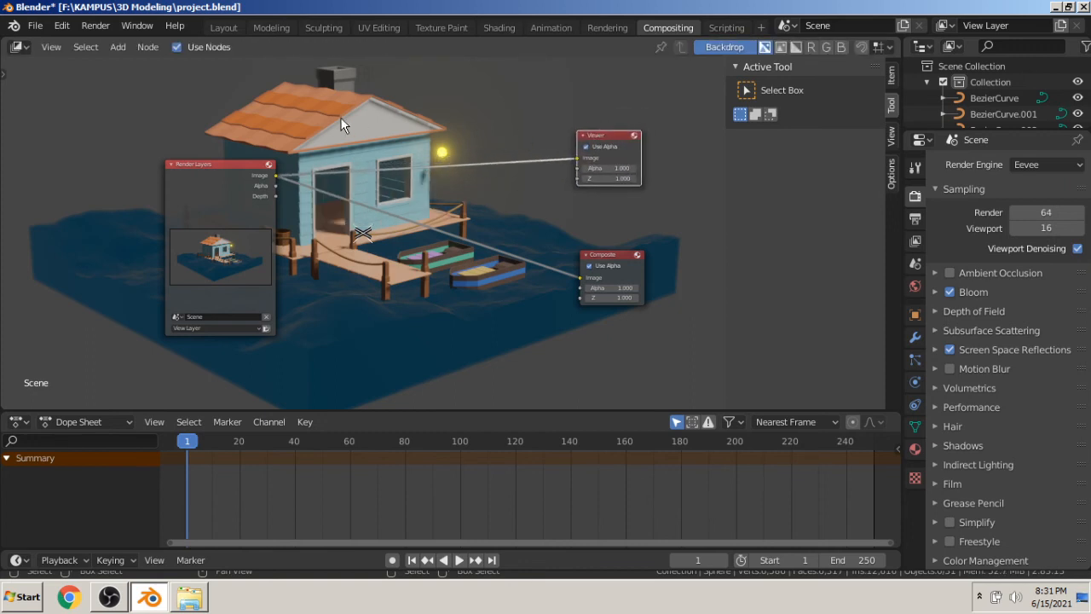
pyautogui.moveTo(613, 257); pyautogui.dragTo(629, 262)
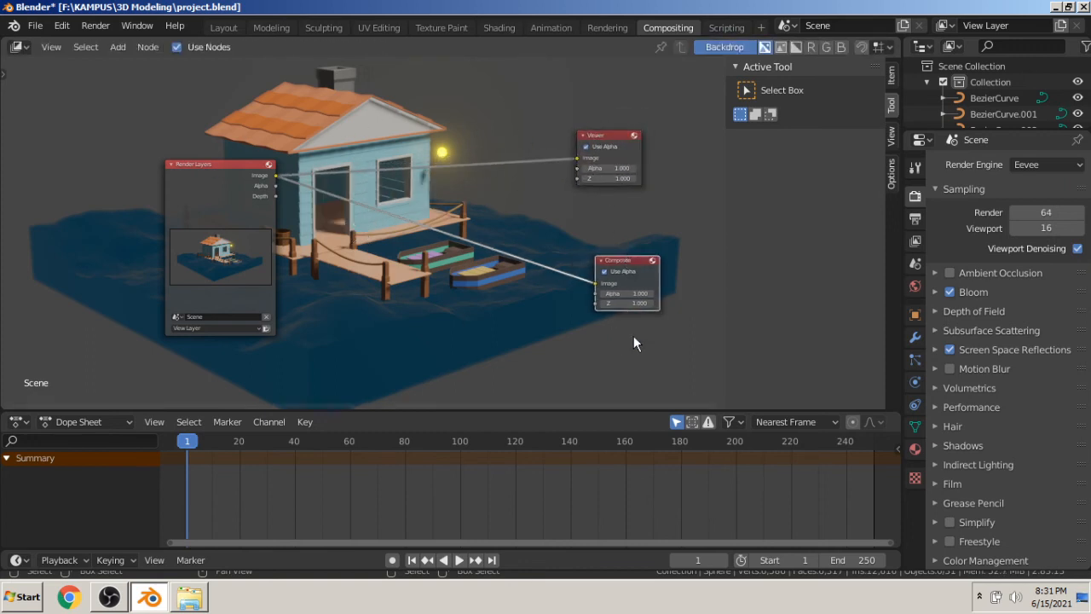
pyautogui.moveTo(610, 143); pyautogui.dragTo(631, 147)
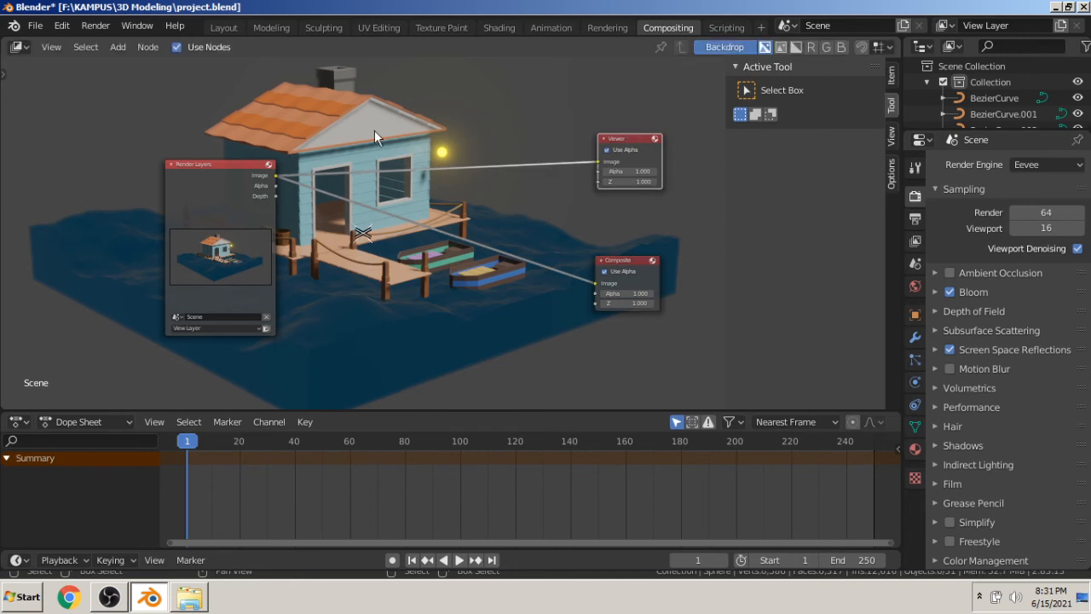
pyautogui.moveTo(264, 167); pyautogui.dragTo(250, 167)
pyautogui.scroll(2, 309, 162)
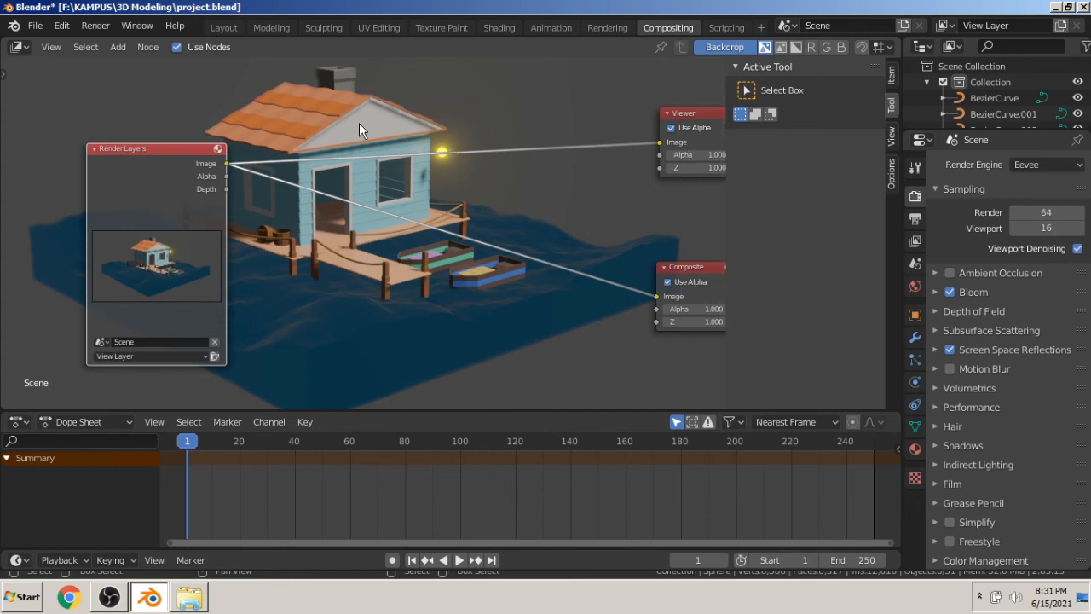
pyautogui.moveTo(415, 143); pyautogui.dragTo(382, 170, button='middle')
pyautogui.scroll(-1, 389, 188)
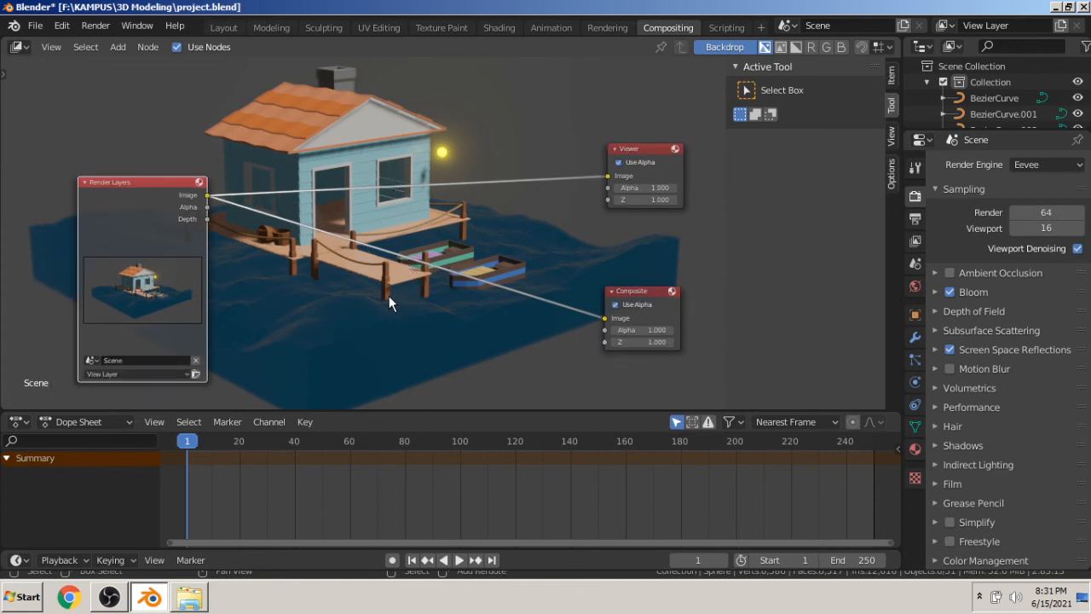
# Add a Bright/Contrast node on the link between the Render Layers and Viewer nodes.
pyautogui.hotkey('shift', 'a')
pyautogui.click(388, 296)
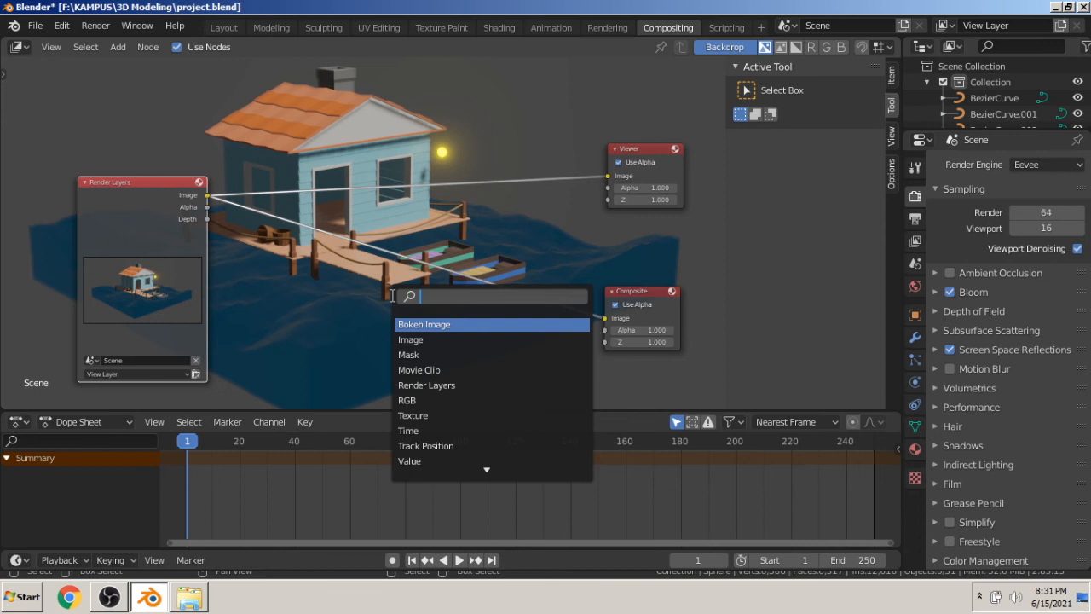
pyautogui.write('con')
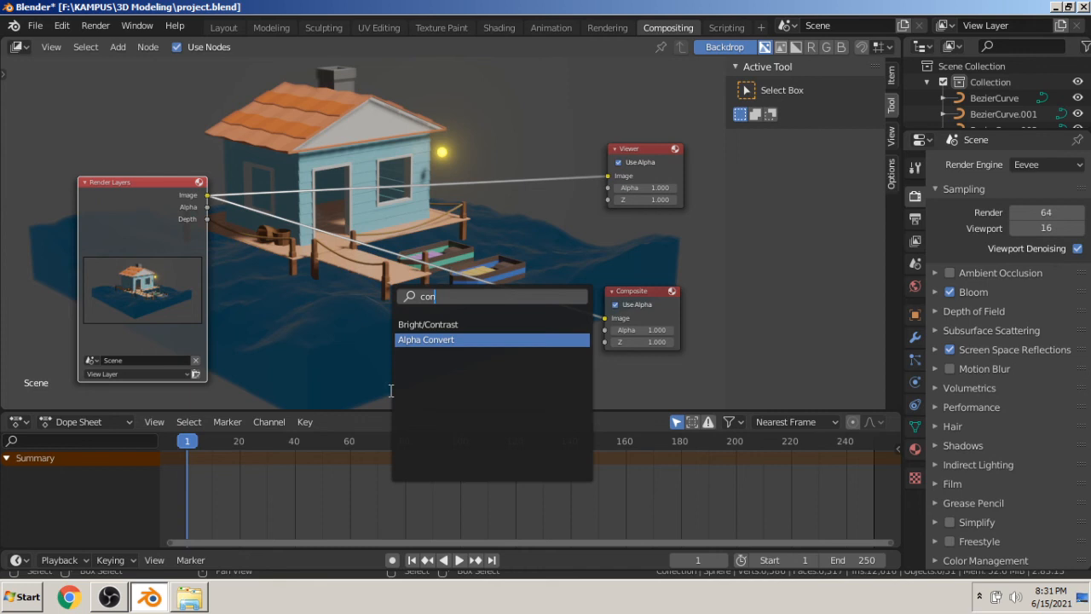
pyautogui.click(416, 323)
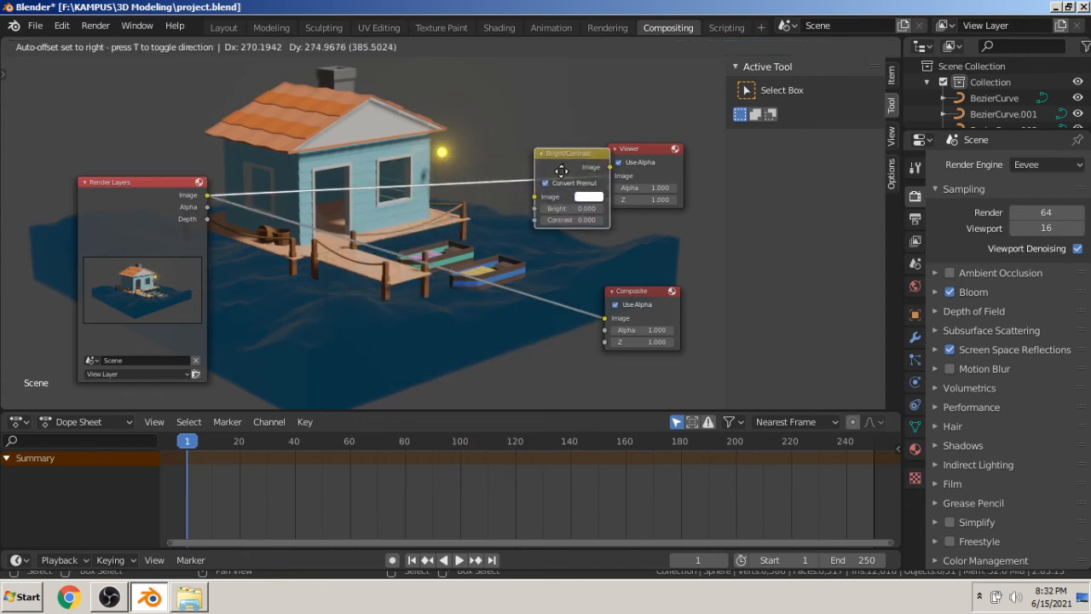
pyautogui.click(416, 182)
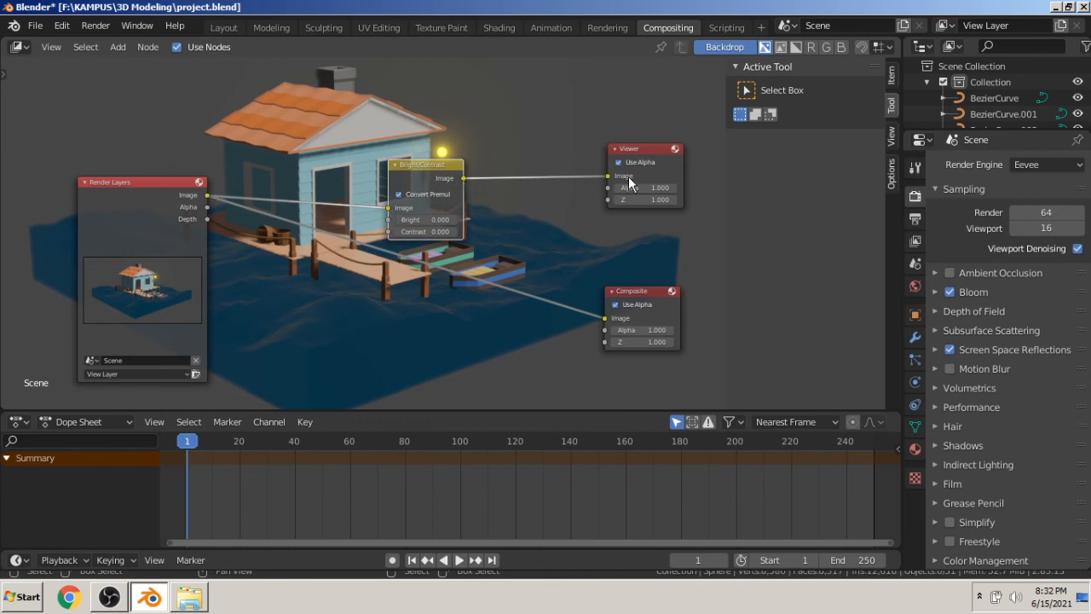
# Try out different brightness values and a contrast of 4.6 on the Bright/Contrast node.
pyautogui.scroll(1, 554, 190)
pyautogui.moveTo(513, 181); pyautogui.dragTo(547, 249, button='middle')
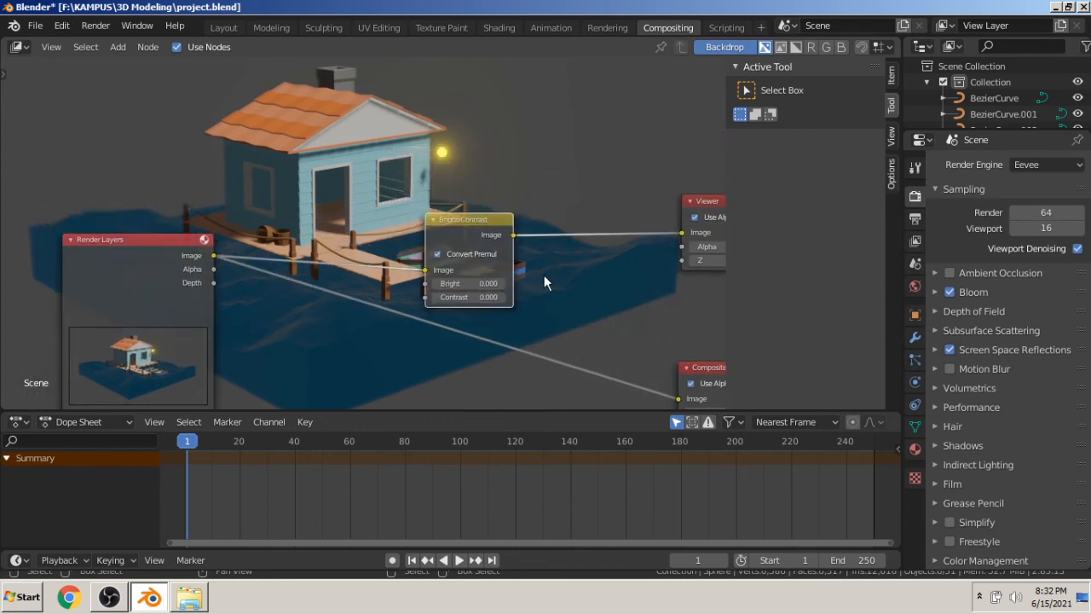
pyautogui.moveTo(471, 284); pyautogui.dragTo(540, 294)
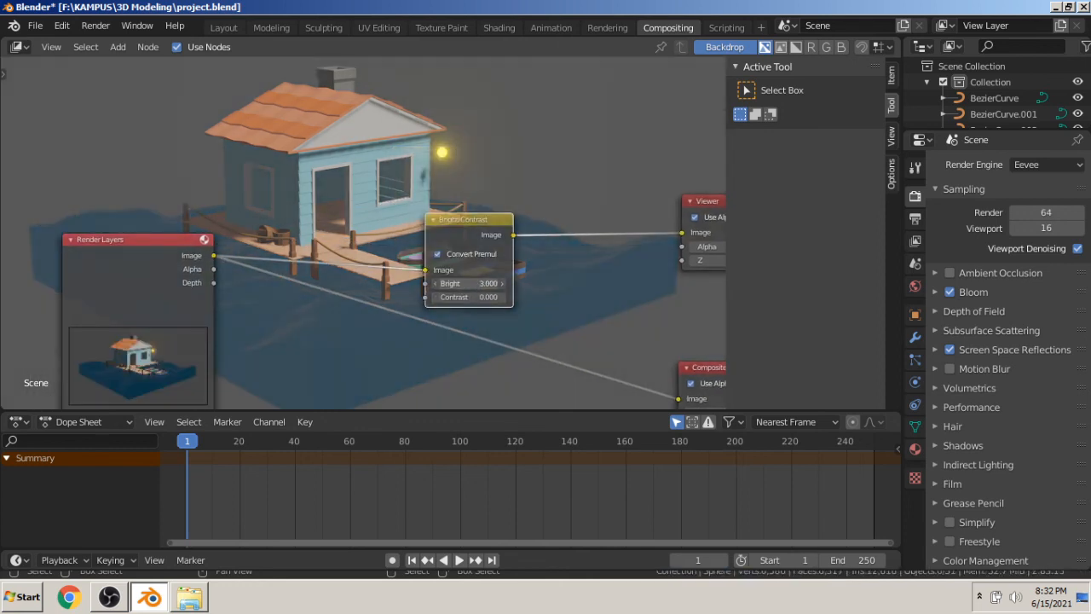
pyautogui.hotkey('ctrl', 'z')
pyautogui.moveTo(467, 297); pyautogui.dragTo(525, 297)
pyautogui.scroll(-1, 465, 201)
pyautogui.moveTo(466, 275); pyautogui.dragTo(456, 275)
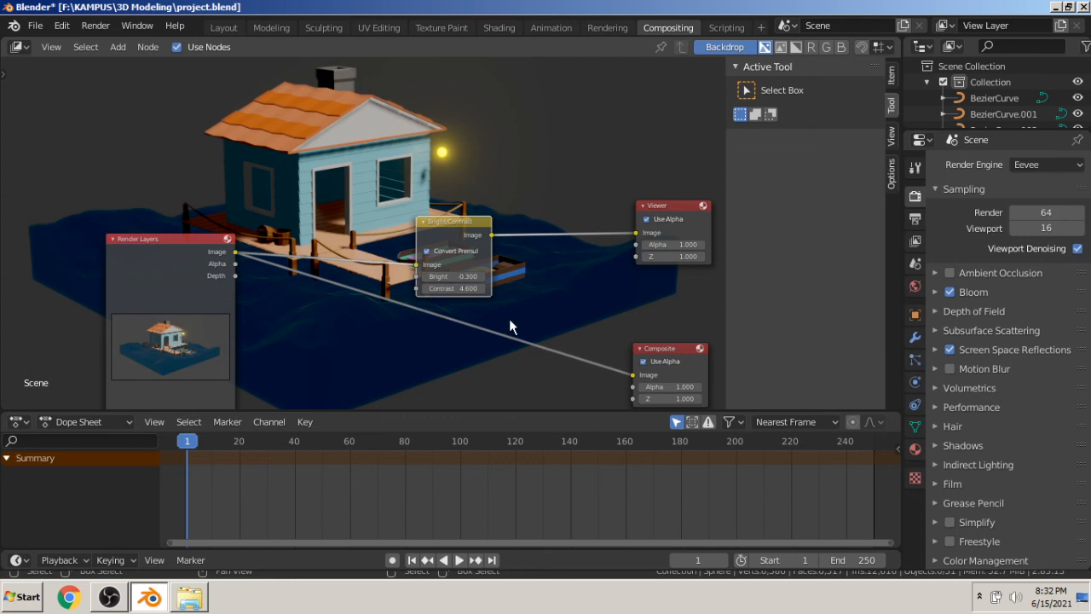
# Set the Bright/Contrast node's contrast to 5 and its brightness to -0.2.
pyautogui.click(467, 288)
pyautogui.write('5')
pyautogui.press('Return')
pyautogui.click(470, 275)
pyautogui.write('0')
pyautogui.press('Return')
pyautogui.scroll(-6, 426, 119)
pyautogui.moveTo(450, 146); pyautogui.dragTo(408, 189, button='middle')
pyautogui.scroll(1, 454, 194)
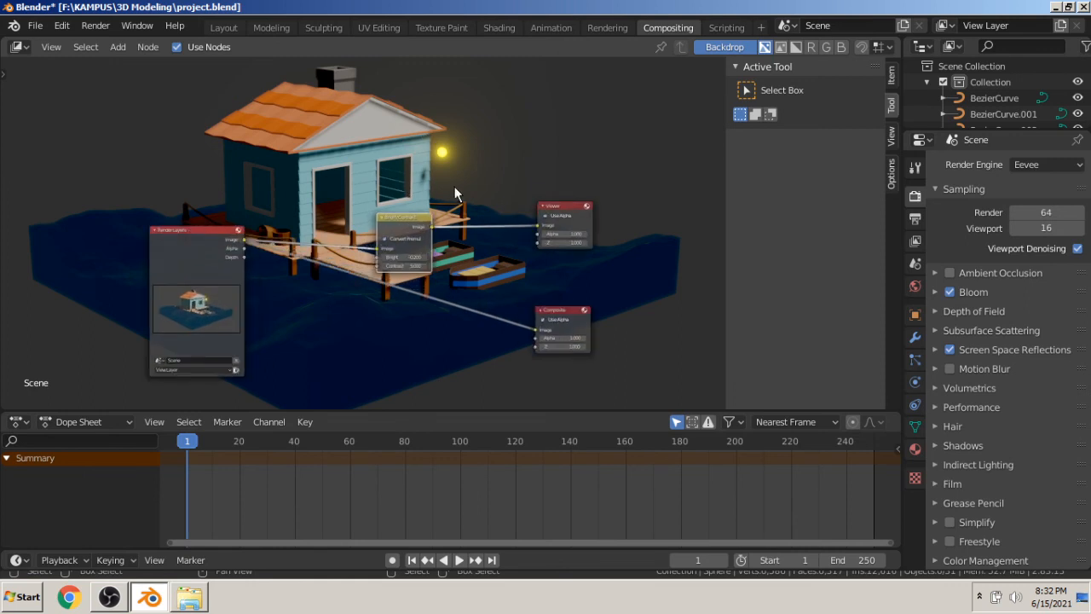
# Save the project, render the frame, compare the render with the compositor backdrop, and close the render window.
pyautogui.hotkey('ctrl', 's')
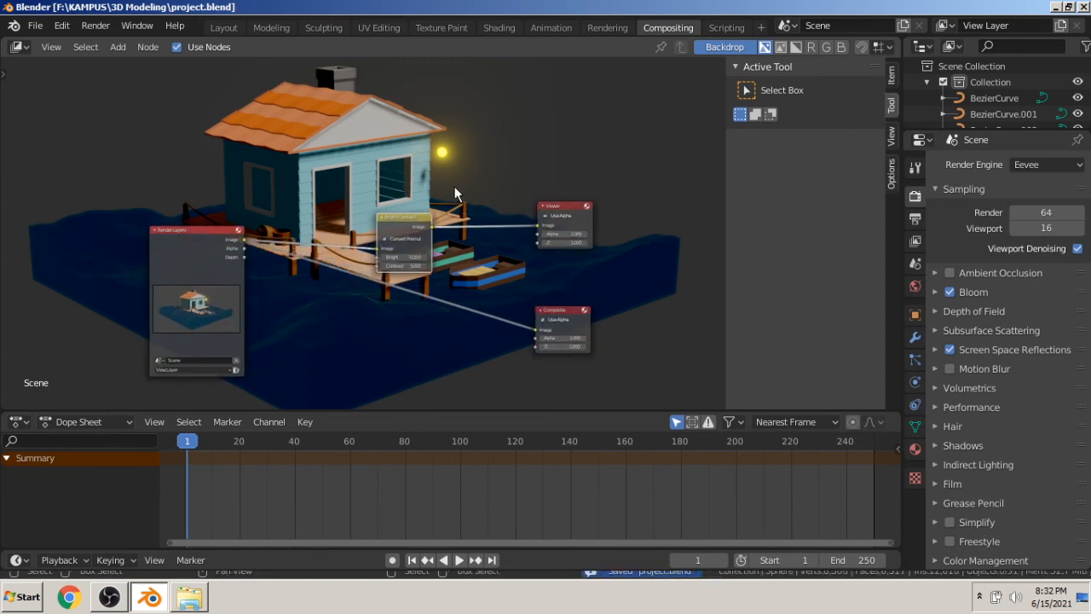
pyautogui.press('F12')
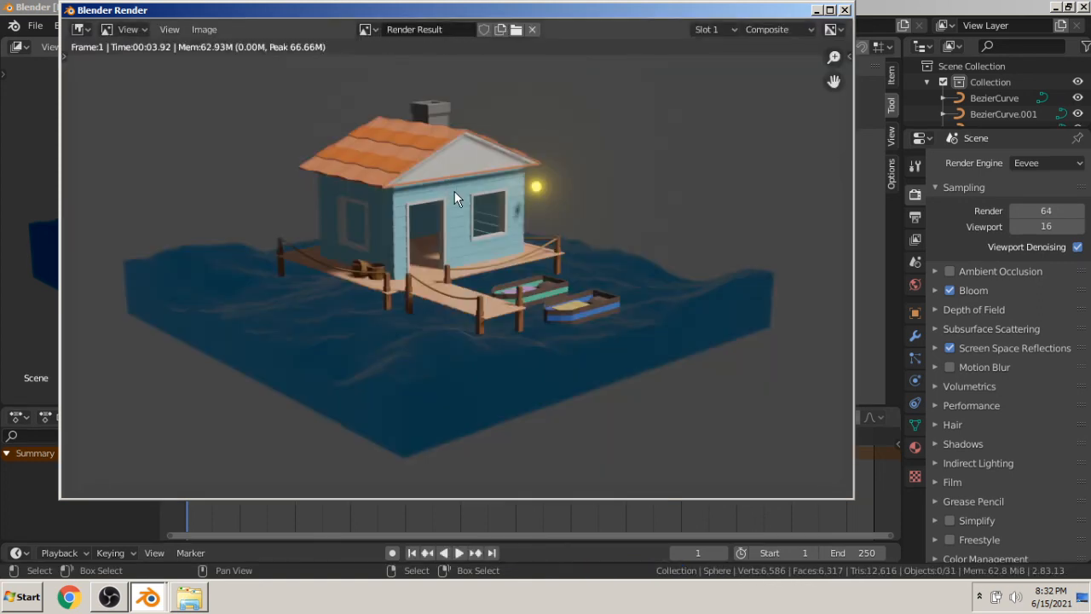
pyautogui.moveTo(492, 14); pyautogui.dragTo(887, 152)
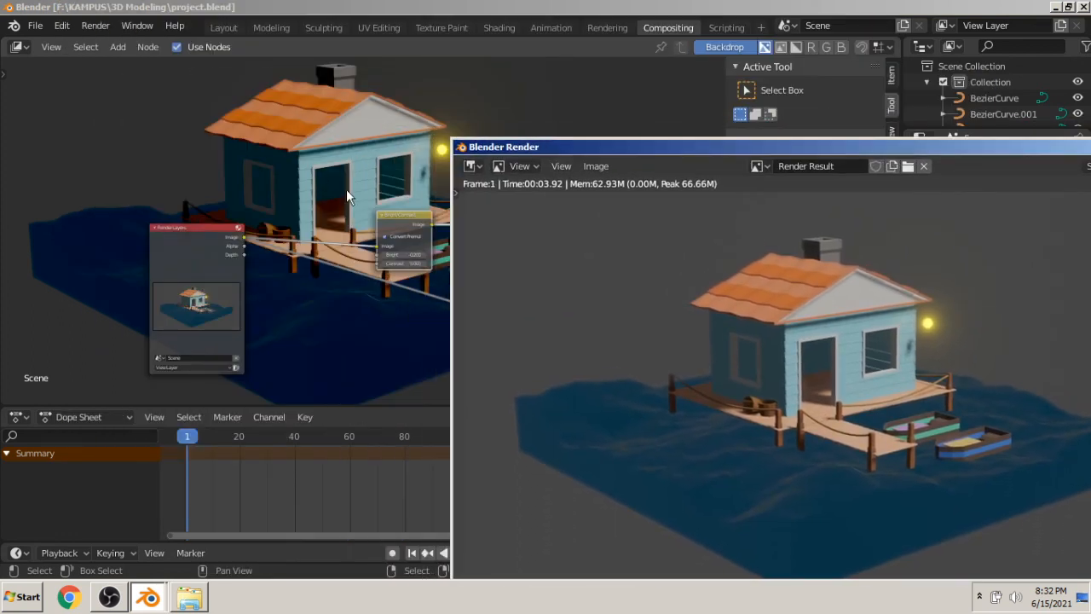
pyautogui.moveTo(577, 146); pyautogui.dragTo(748, 178)
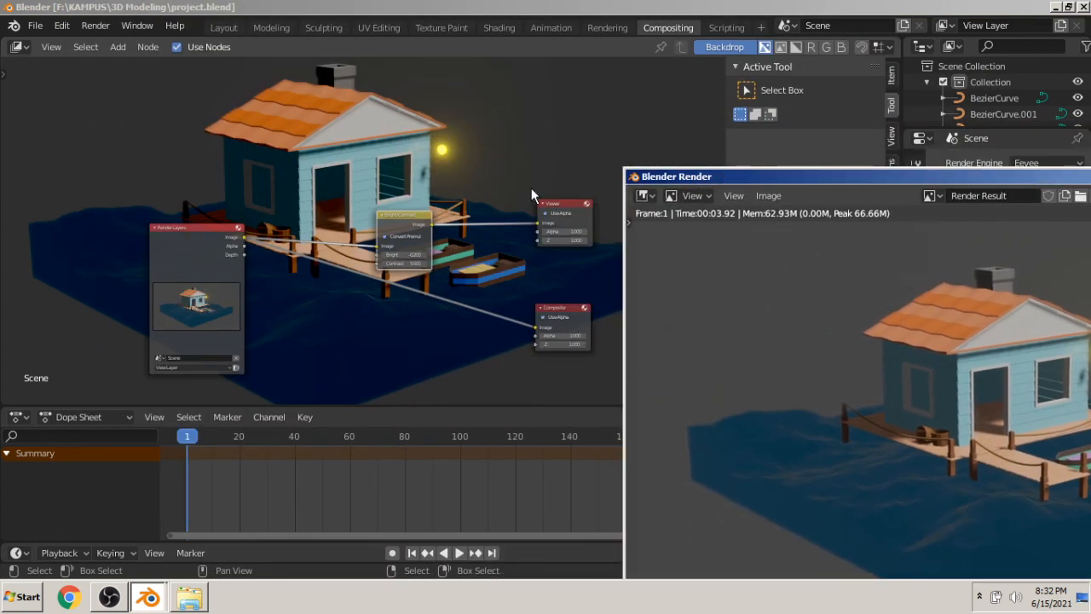
pyautogui.moveTo(921, 189); pyautogui.dragTo(399, 202)
pyautogui.click(942, 177)
# Link the Bright/Contrast node's image output to the Composite node's image input, and space the Viewer and Composite nodes farther from it.
pyautogui.scroll(3, 423, 203)
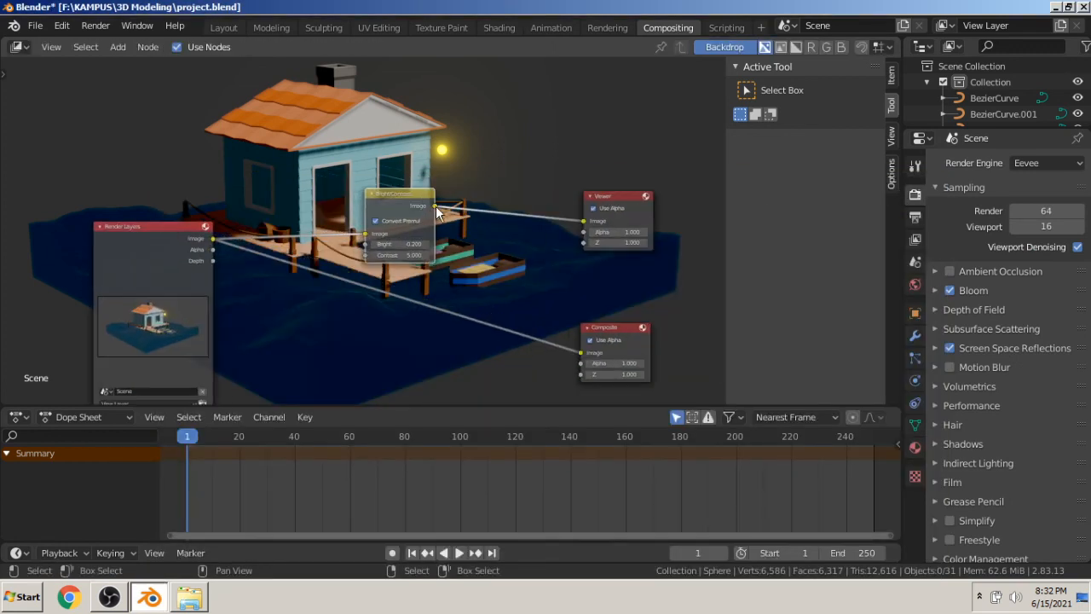
pyautogui.moveTo(611, 199); pyautogui.dragTo(653, 195)
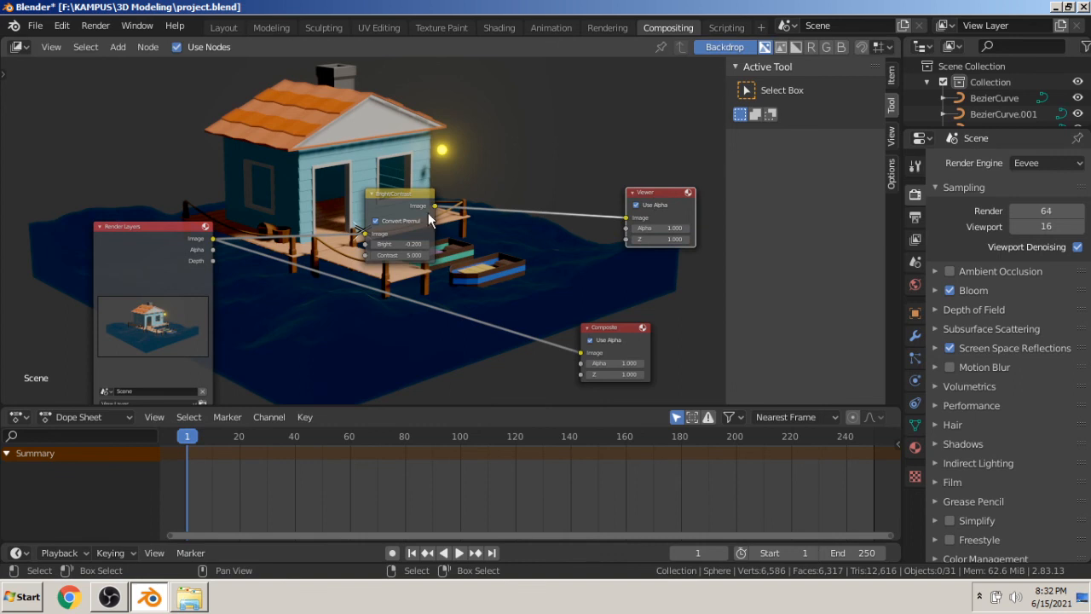
pyautogui.moveTo(435, 207); pyautogui.dragTo(579, 363)
pyautogui.moveTo(605, 327); pyautogui.dragTo(646, 294)
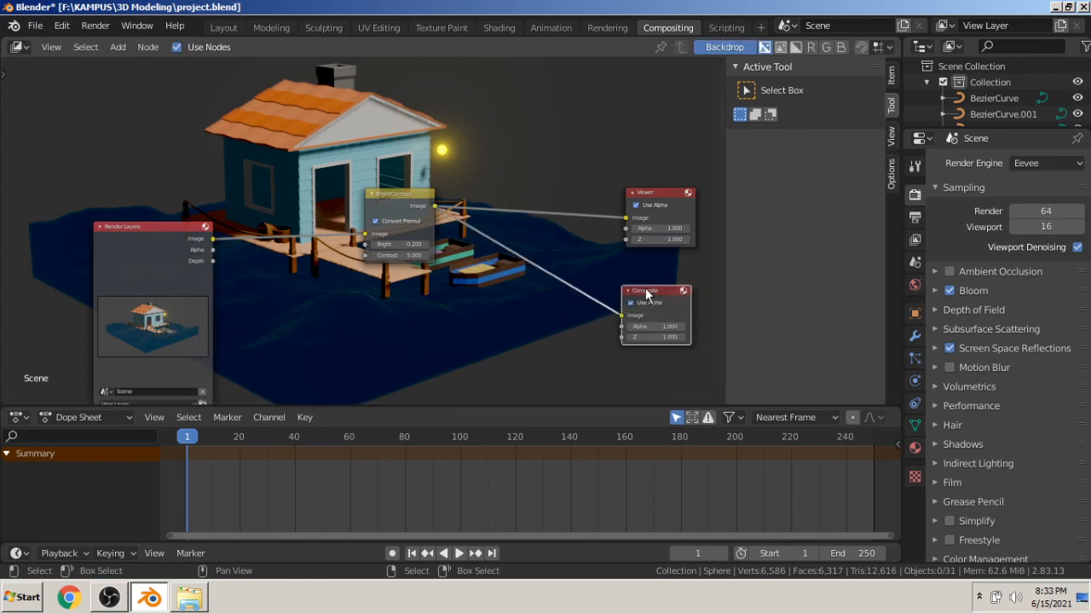
# Render the frame again with the Bright/Contrast adjustment feeding the Composite output.
pyautogui.press('F12')
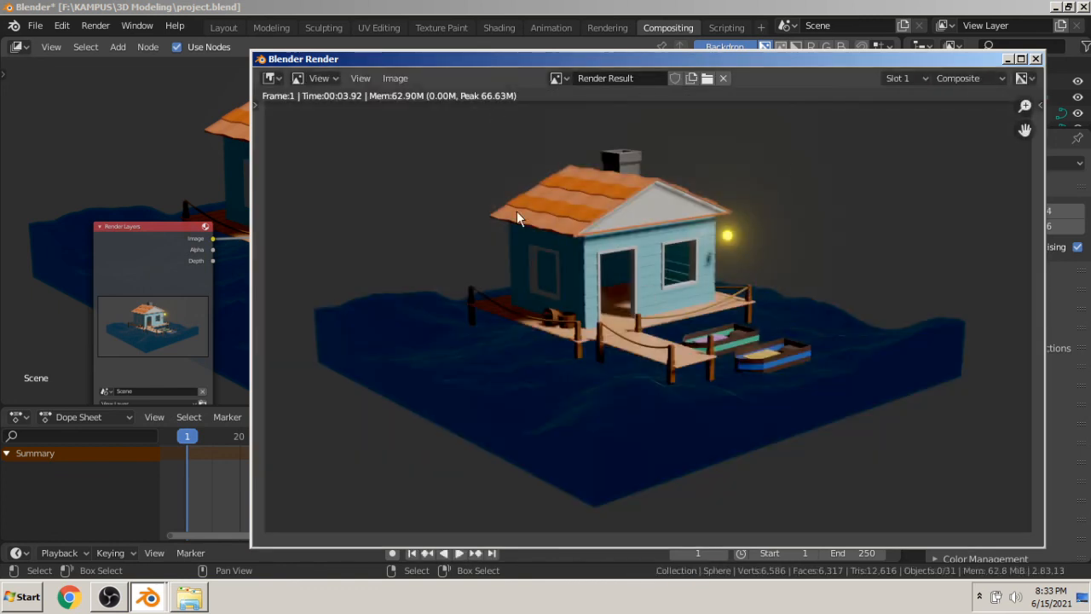
pyautogui.moveTo(719, 68); pyautogui.dragTo(669, 61)
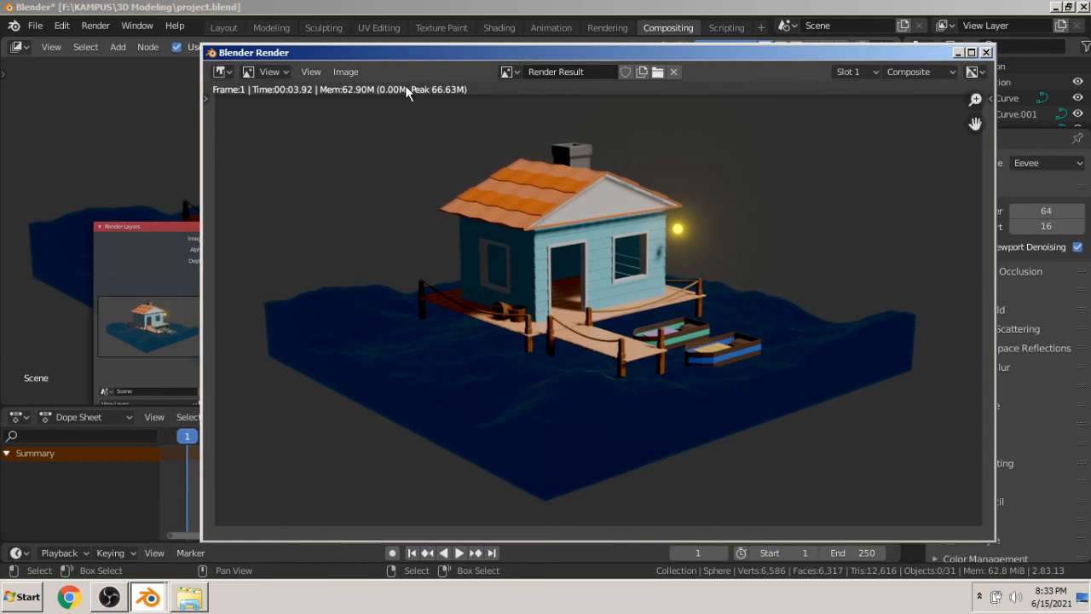
# Look at the save-as options for the rendered image, and return to the render without saving.
pyautogui.click(335, 72)
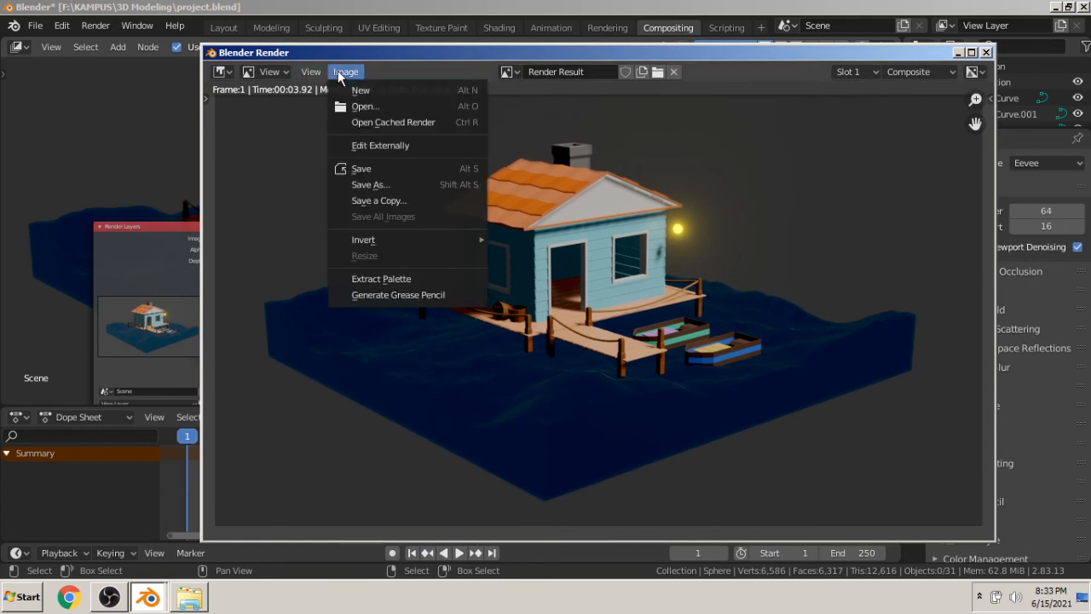
pyautogui.click(389, 183)
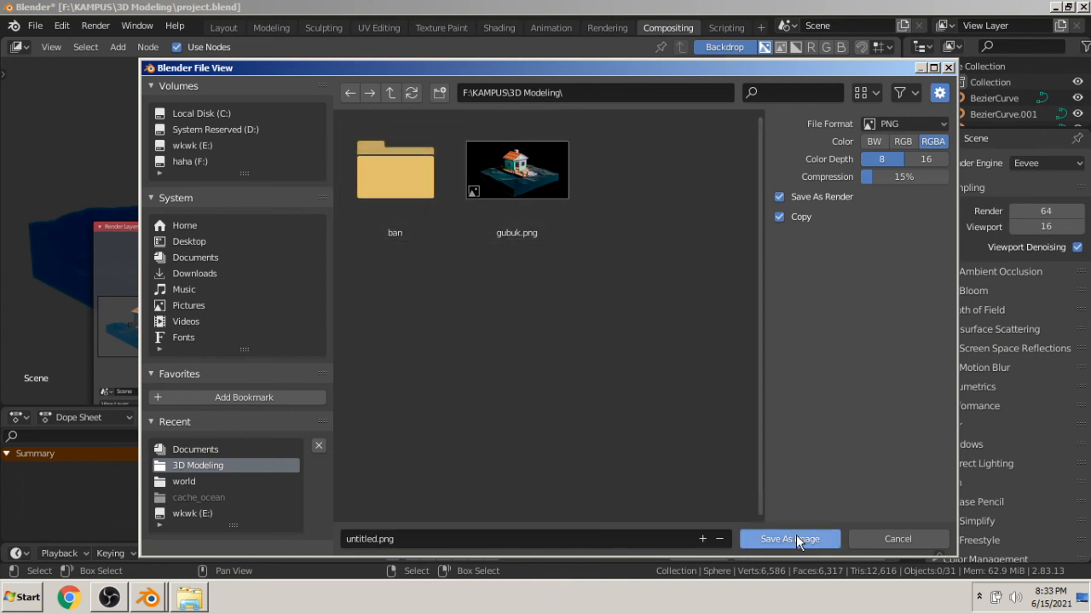
pyautogui.click(947, 67)
pyautogui.moveTo(920, 53); pyautogui.dragTo(871, 48)
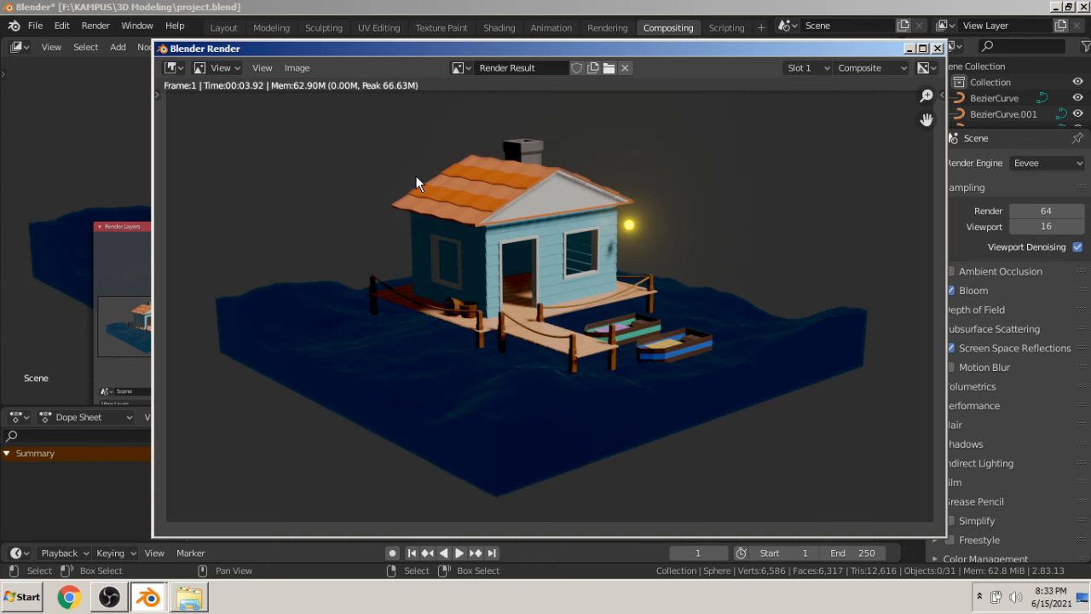
pyautogui.click(112, 598)
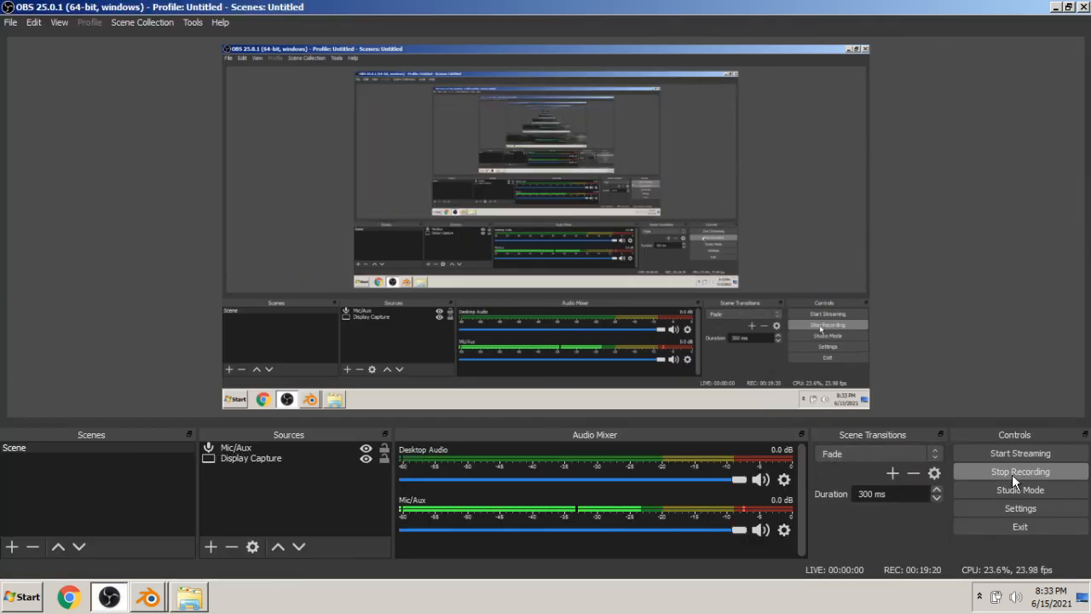